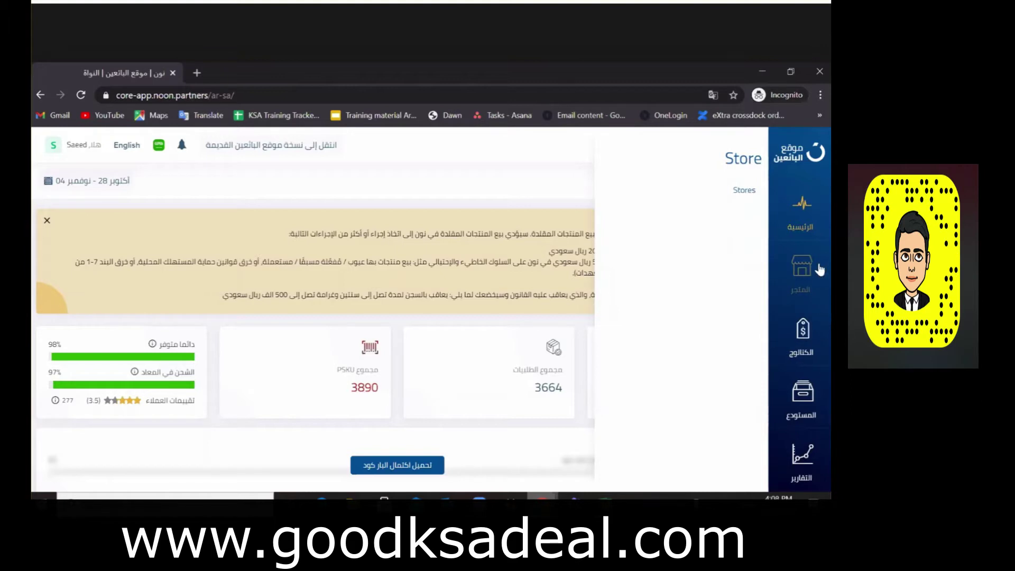
# - Open the sales list (المبيعات) and review the first sale's financial details, including commission, SLA and expected payment
pyautogui.moveTo(802, 219)
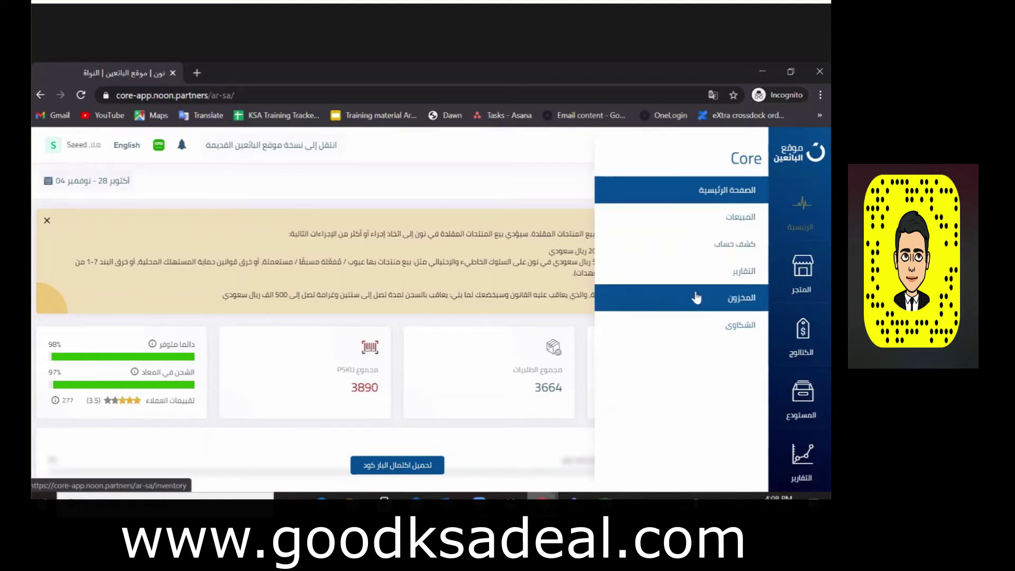
pyautogui.click(734, 230)
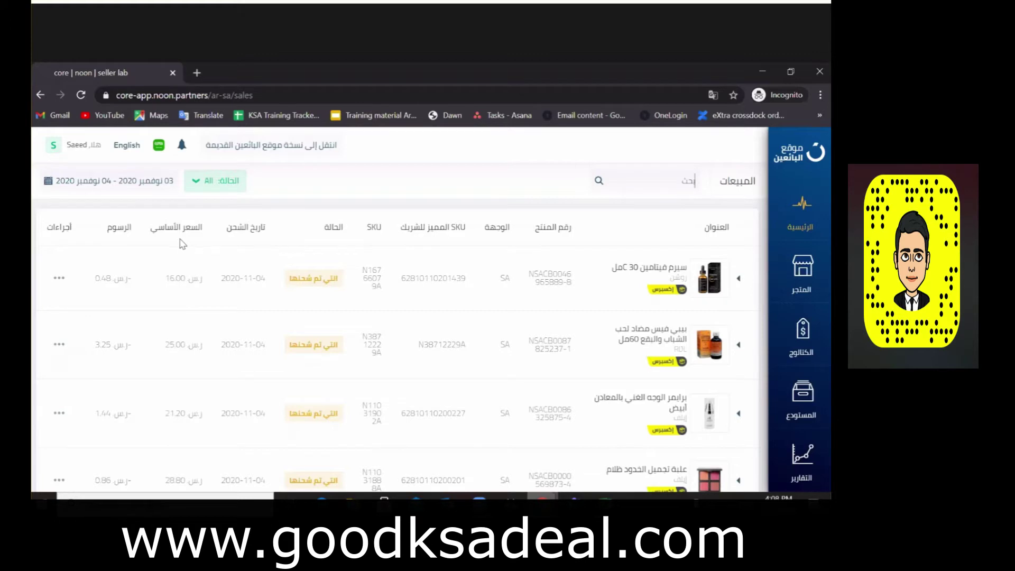
pyautogui.click(49, 283)
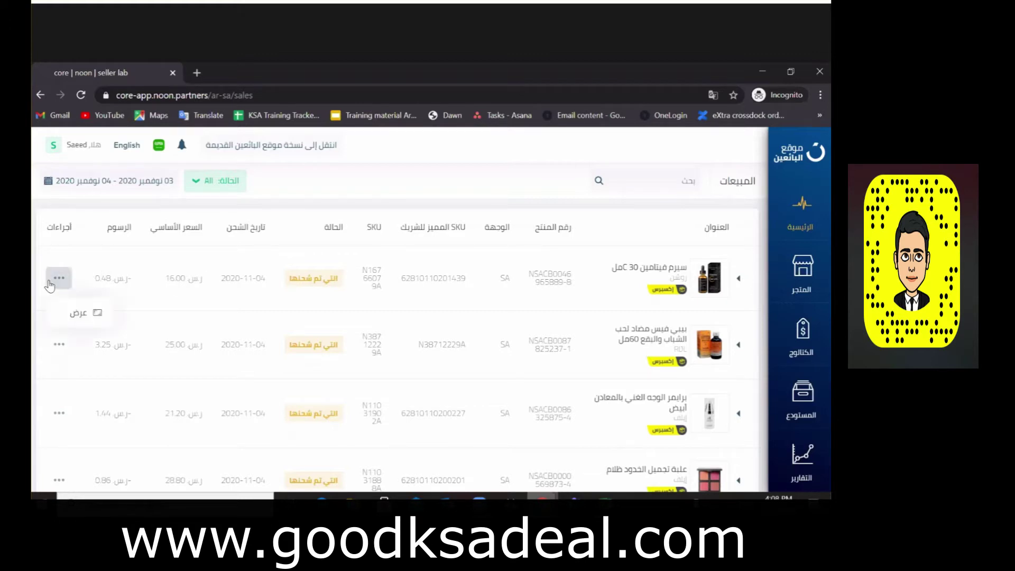
pyautogui.click(76, 315)
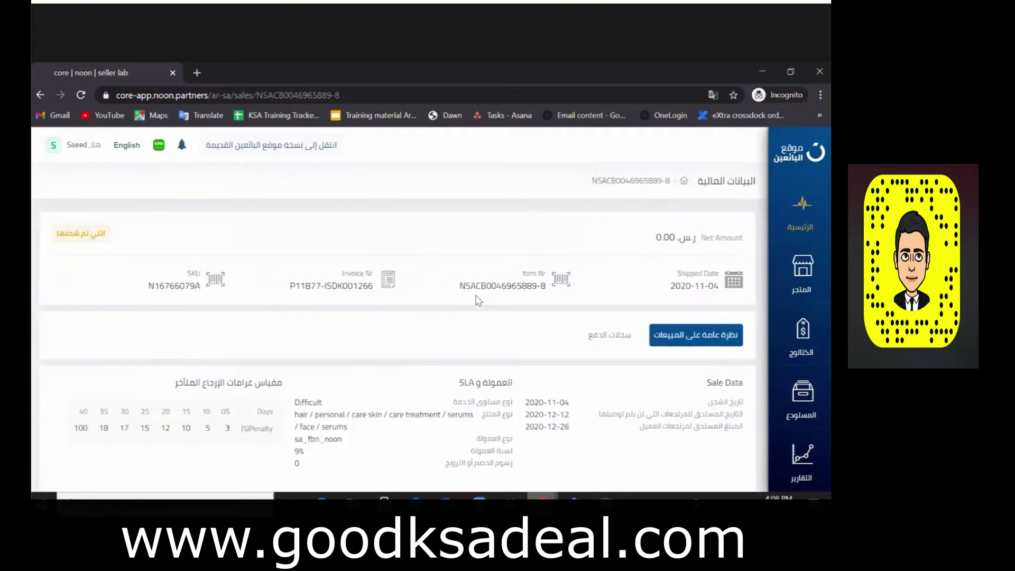
pyautogui.scroll(-5, 365, 396)
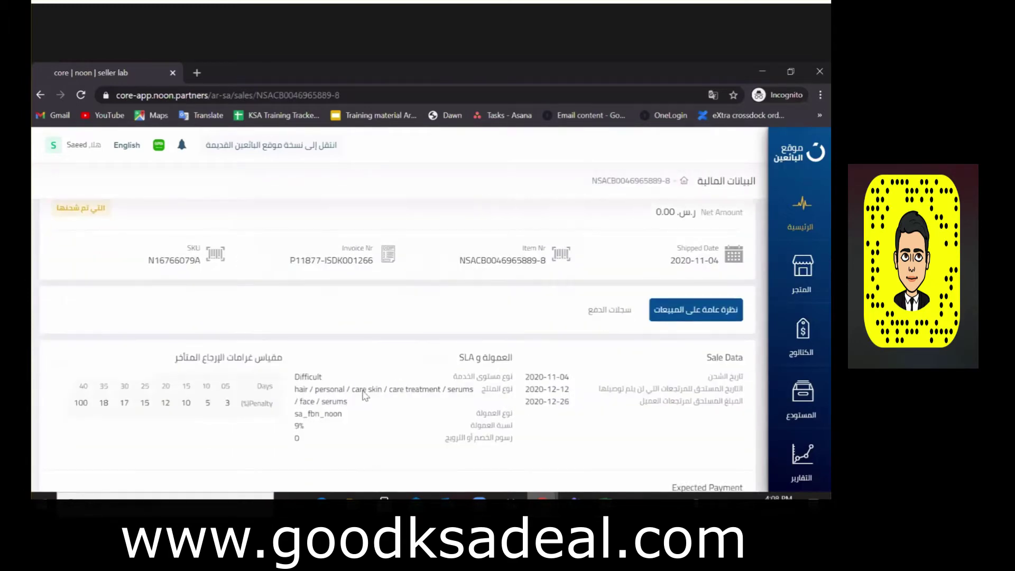
pyautogui.scroll(-1, 364, 395)
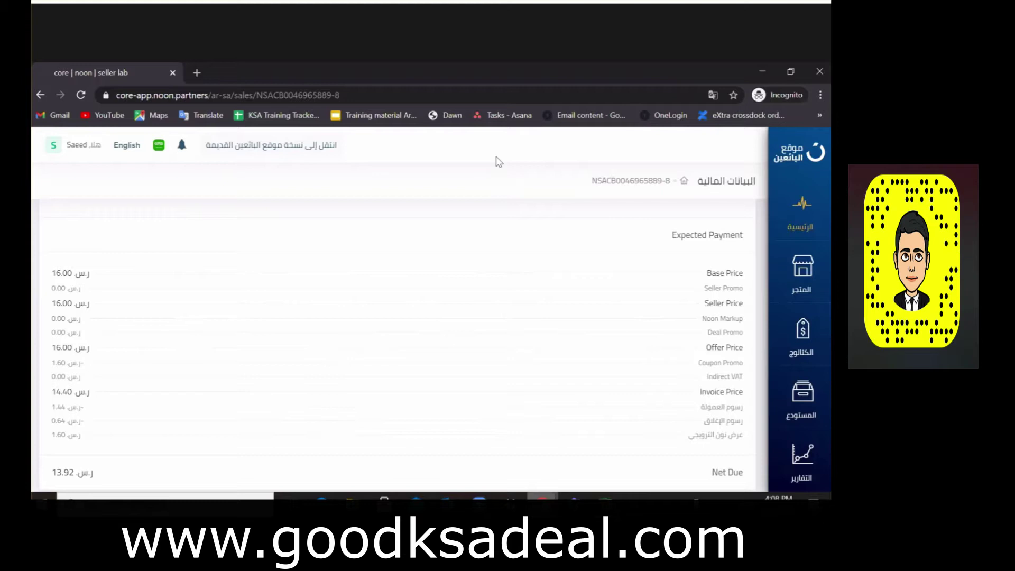
# - Switch to the old version of the seller site, open its sales list and review the first sale's full payment details
pyautogui.click(254, 151)
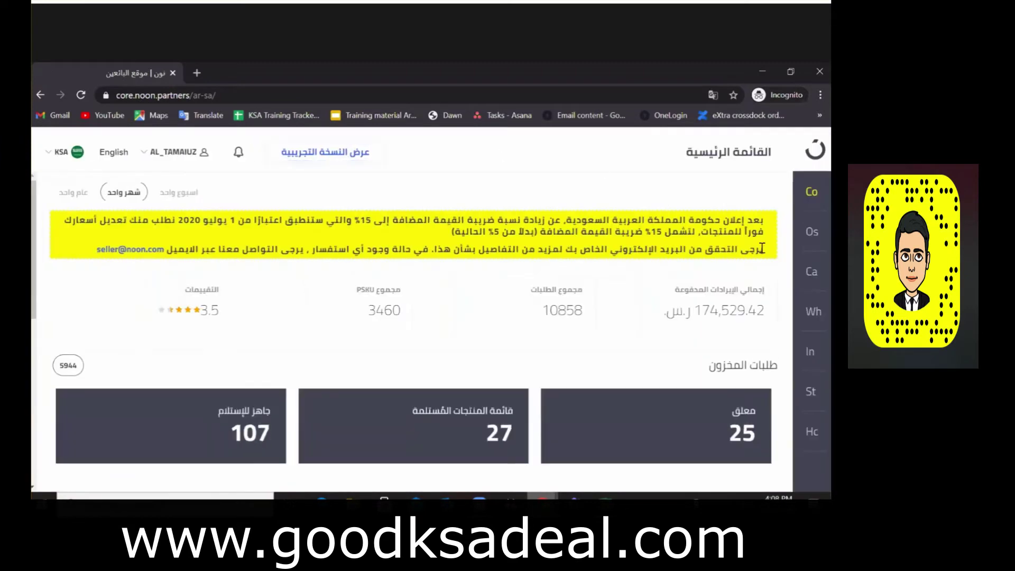
pyautogui.moveTo(812, 274)
pyautogui.moveTo(811, 198)
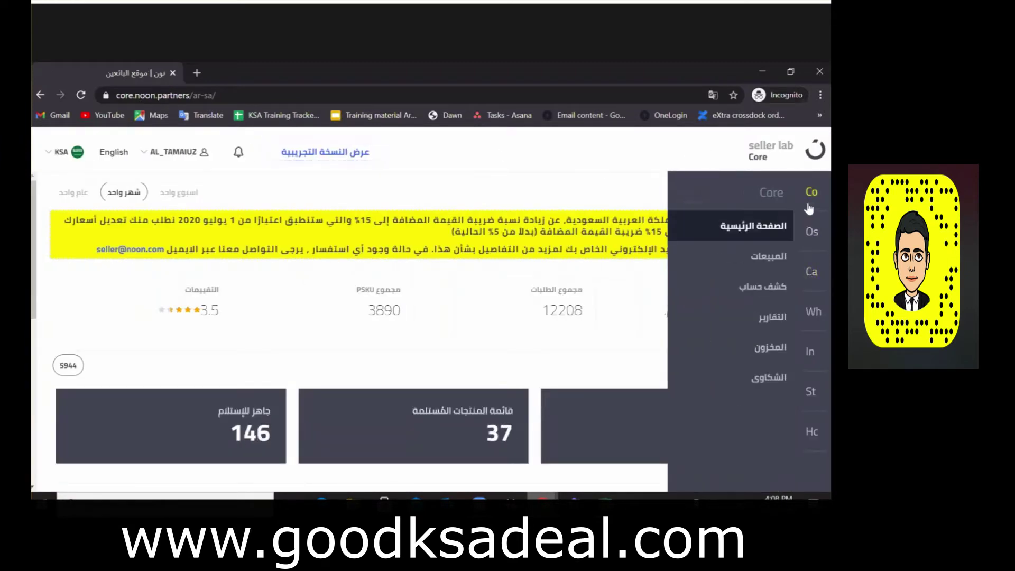
pyautogui.click(730, 265)
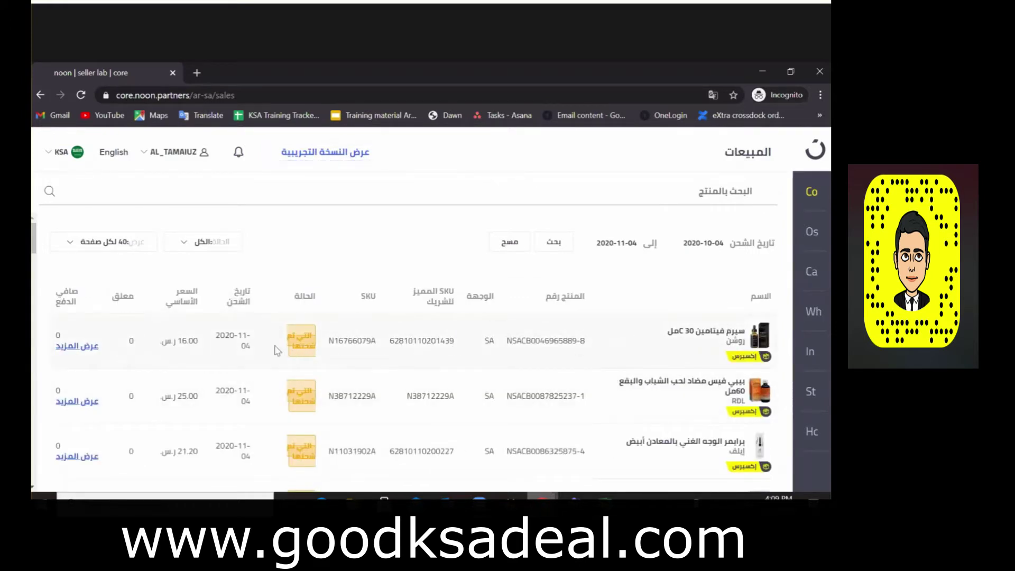
pyautogui.click(83, 349)
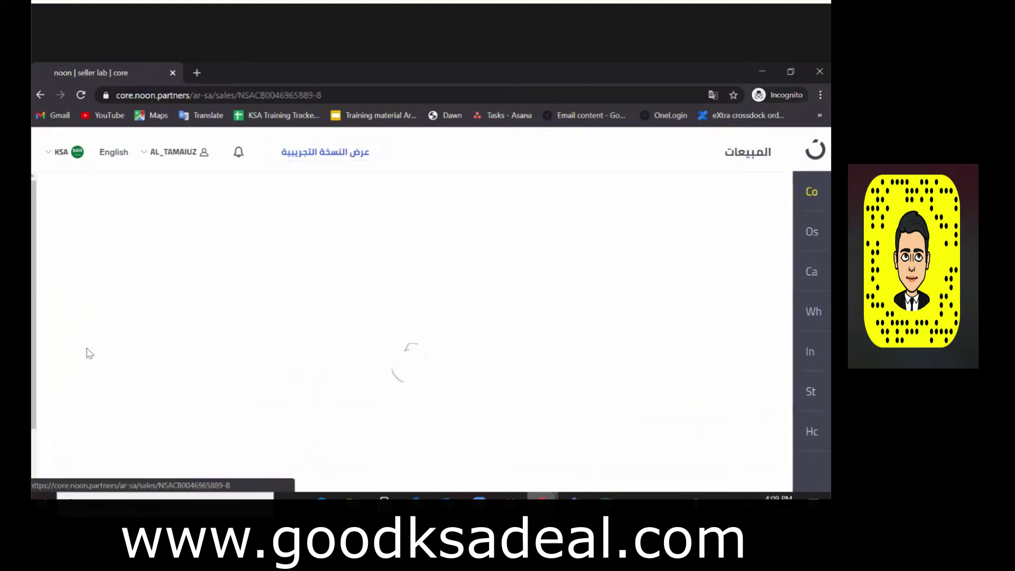
pyautogui.scroll(-4, 490, 371)
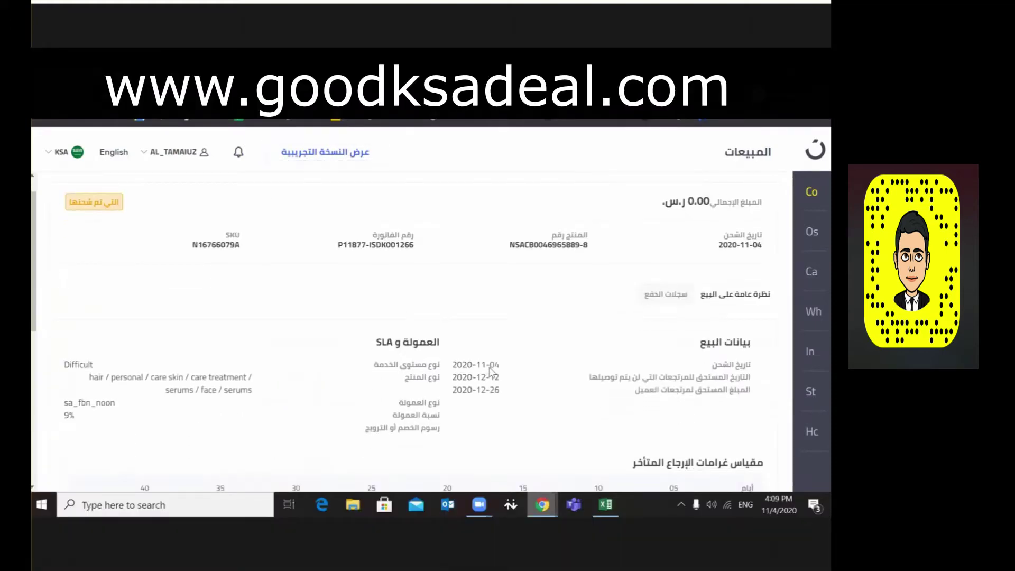
pyautogui.scroll(-4, 490, 371)
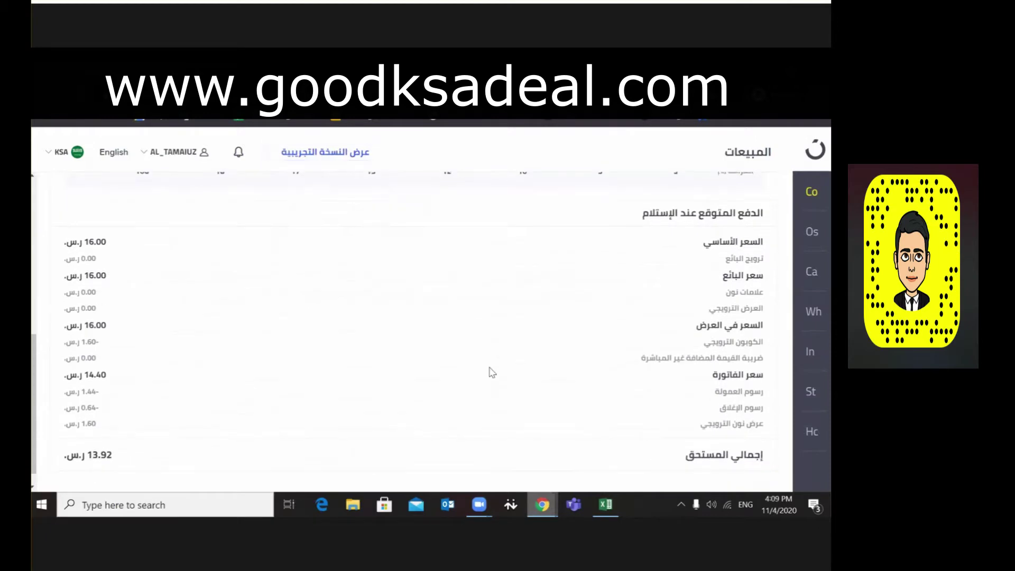
pyautogui.scroll(8, 490, 371)
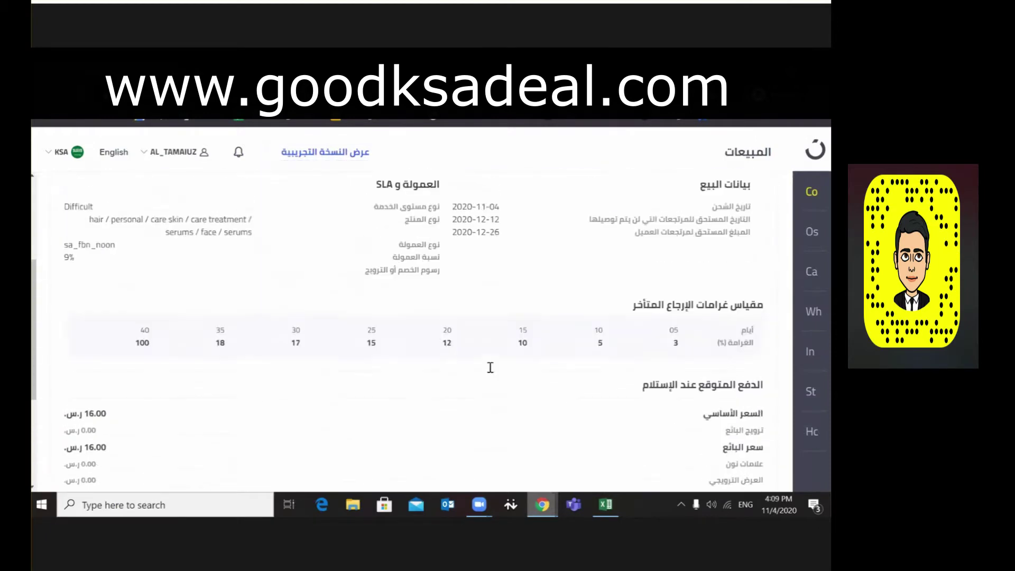
# - Open the old site's reports page (التقارير) and search for reports dated 2020-11-01 to 2020-11-04
pyautogui.moveTo(803, 189)
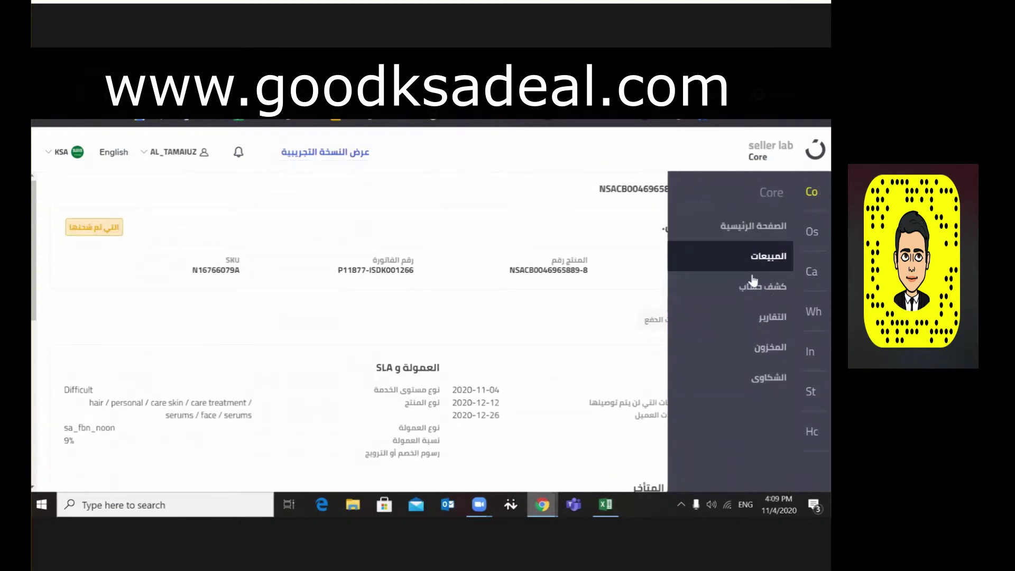
pyautogui.click(732, 323)
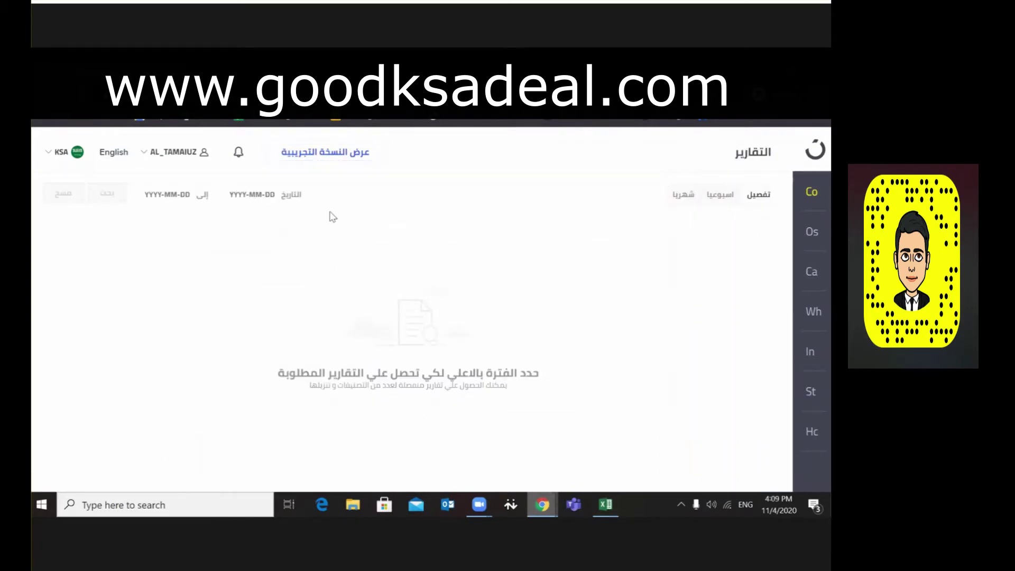
pyautogui.click(266, 191)
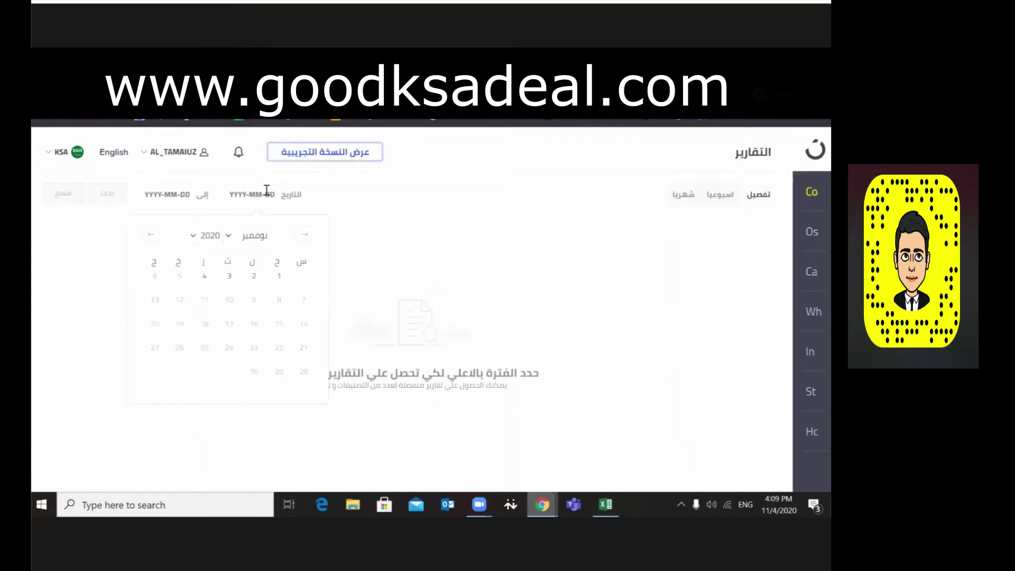
pyautogui.click(279, 275)
pyautogui.click(181, 194)
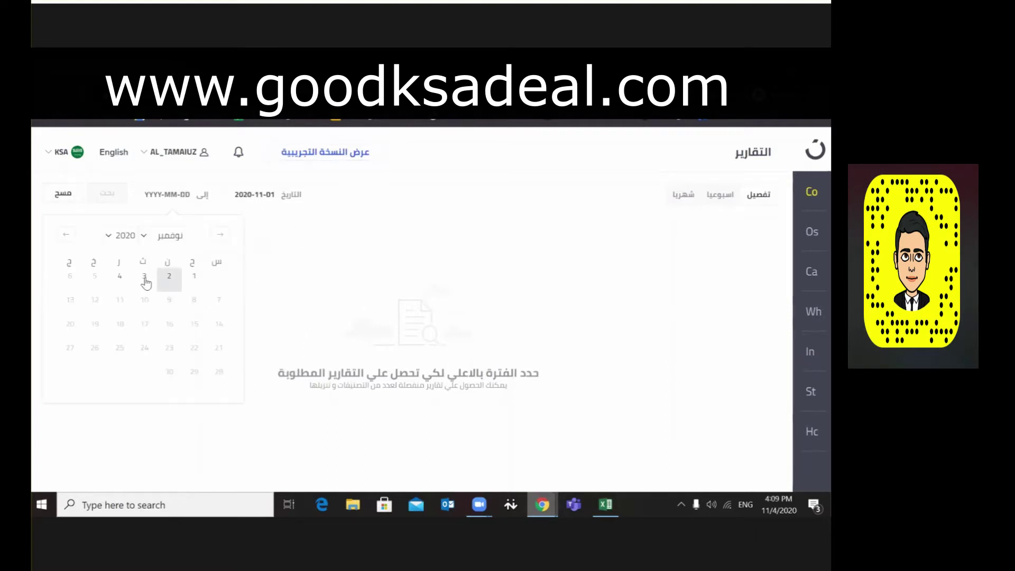
pyautogui.click(118, 277)
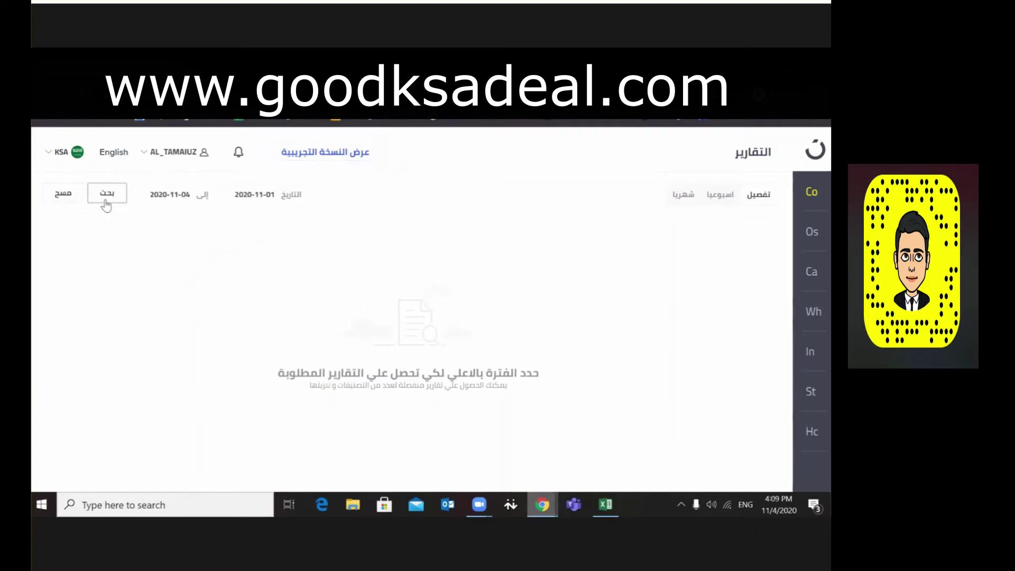
pyautogui.click(105, 204)
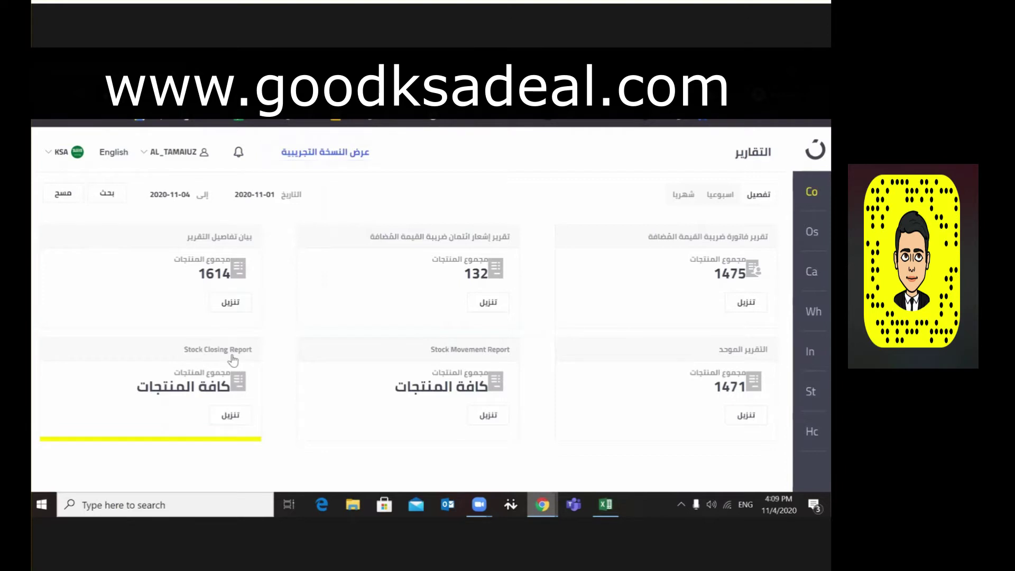
# - Switch to the trial version of the seller site and view its reports page (التقارير)
pyautogui.click(327, 154)
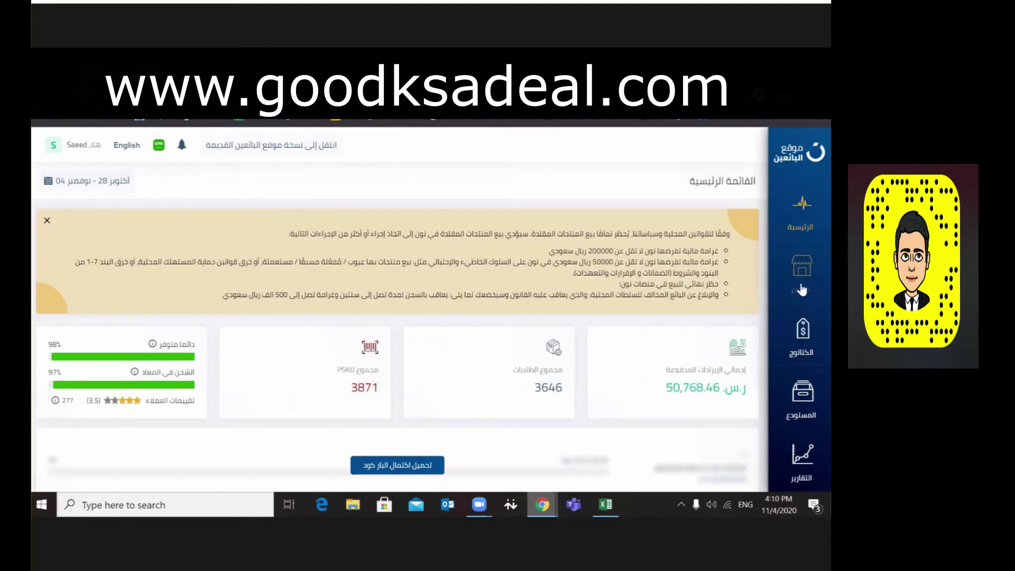
pyautogui.moveTo(800, 227)
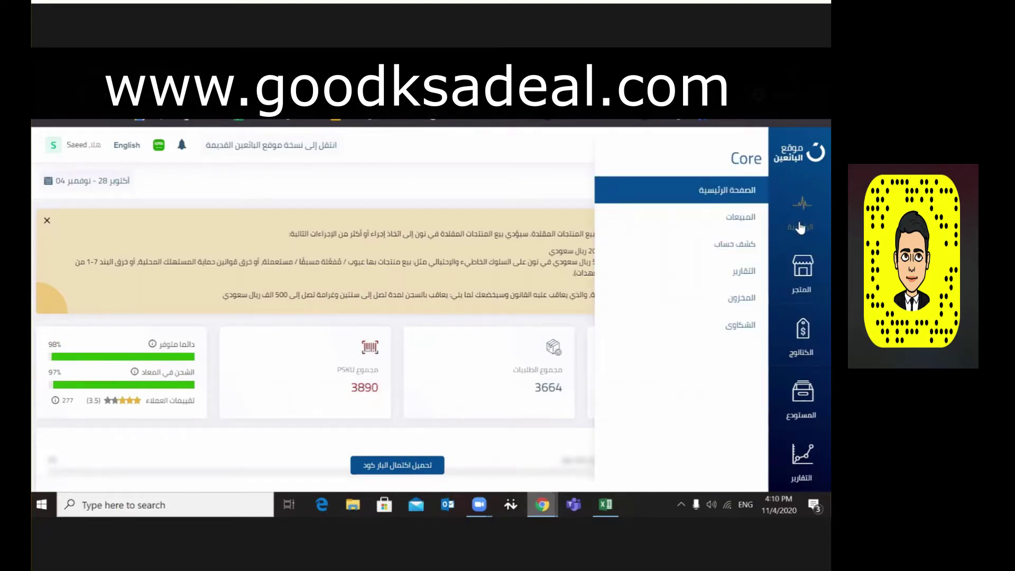
pyautogui.click(693, 274)
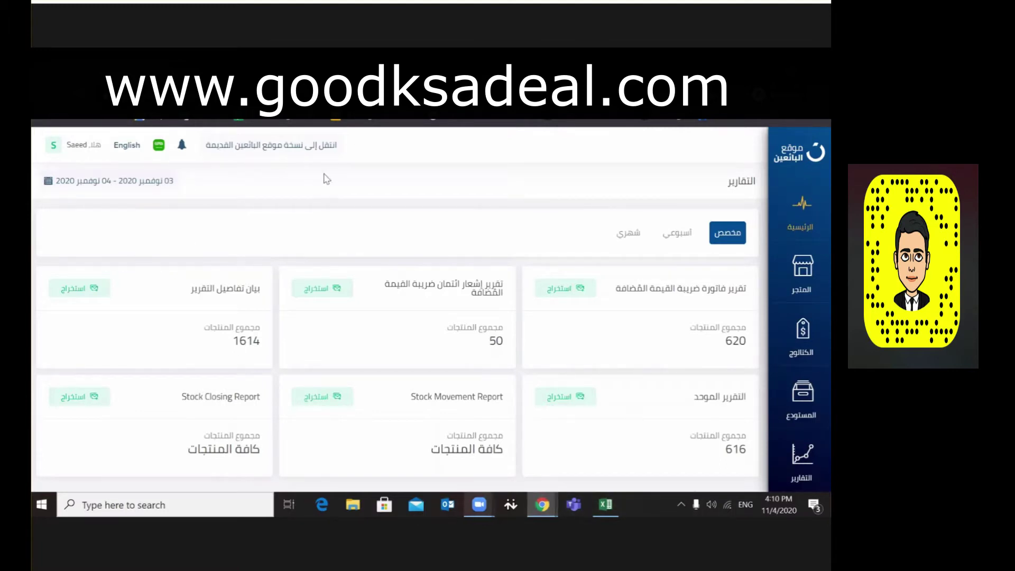
# - Return to the old version of the seller site and open its reports page (التقارير)
pyautogui.click(265, 146)
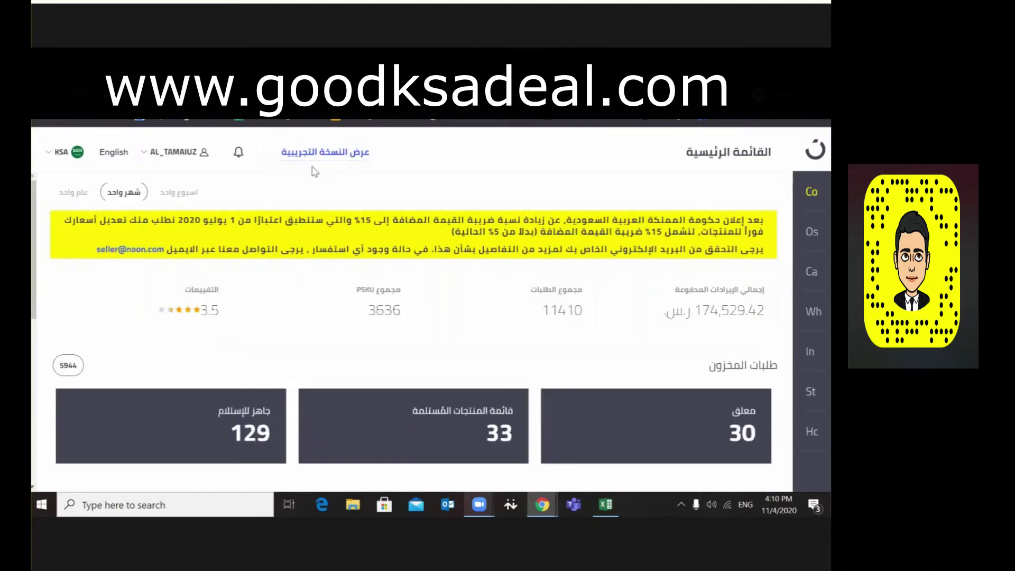
pyautogui.click(317, 166)
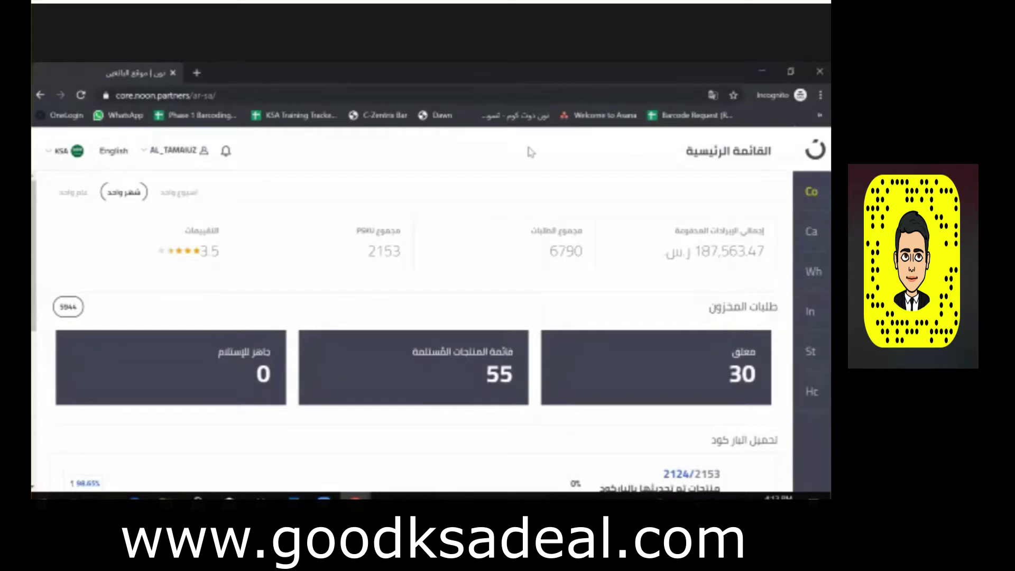
pyautogui.moveTo(810, 192)
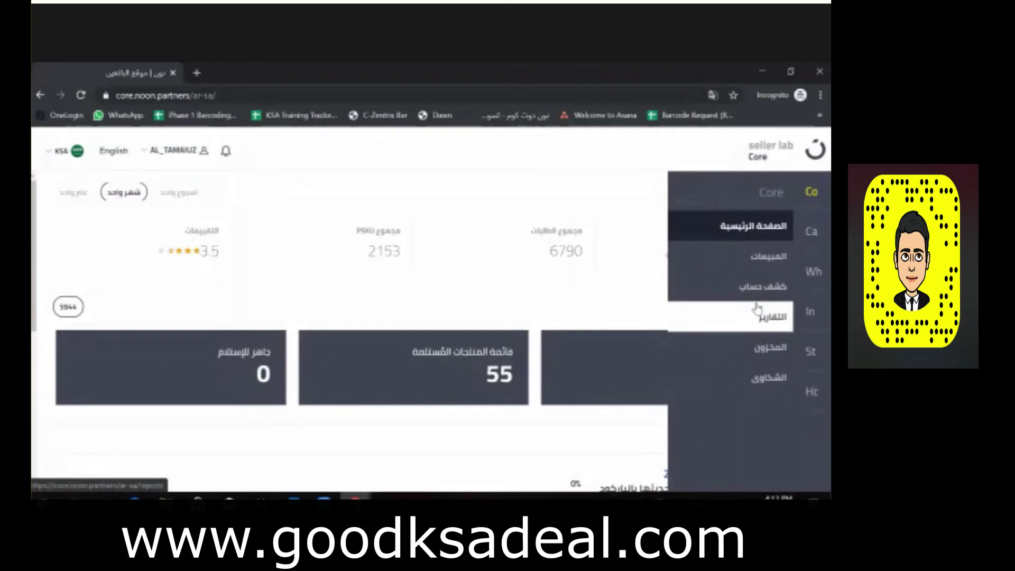
pyautogui.click(748, 318)
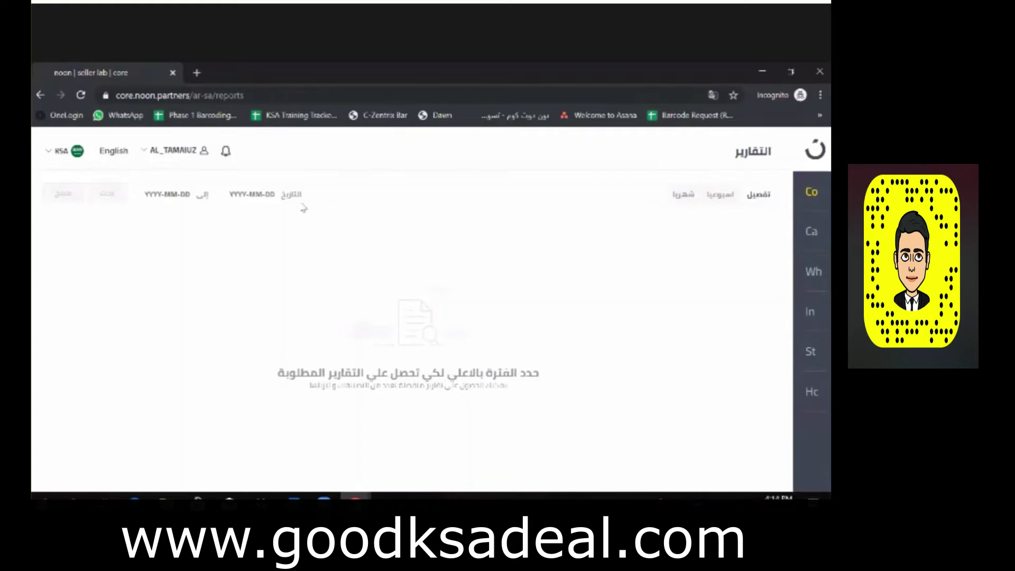
# - Set the report period from 2019-10-20 to 2019-10-30 and search for its reports
pyautogui.click(264, 196)
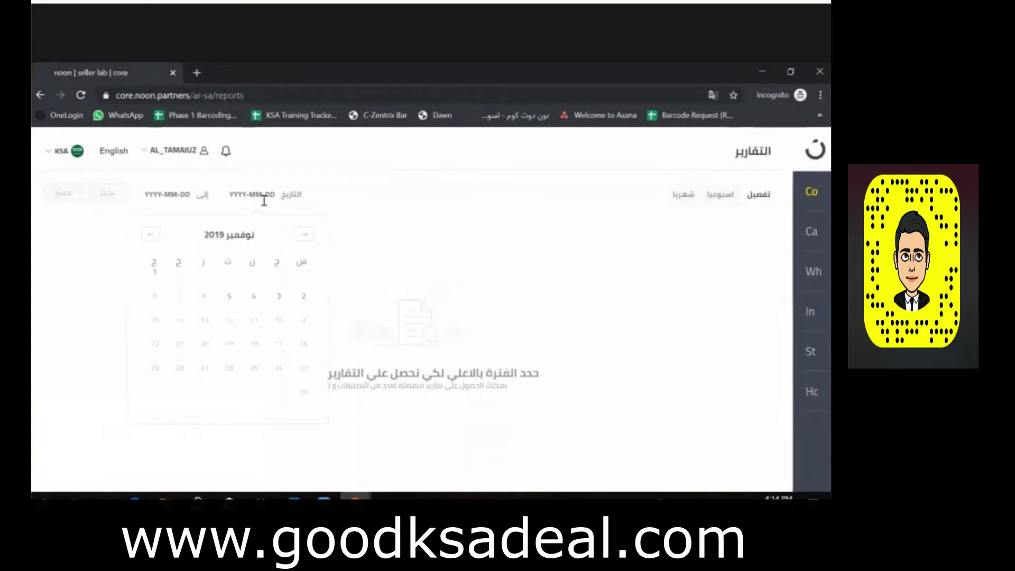
pyautogui.click(154, 276)
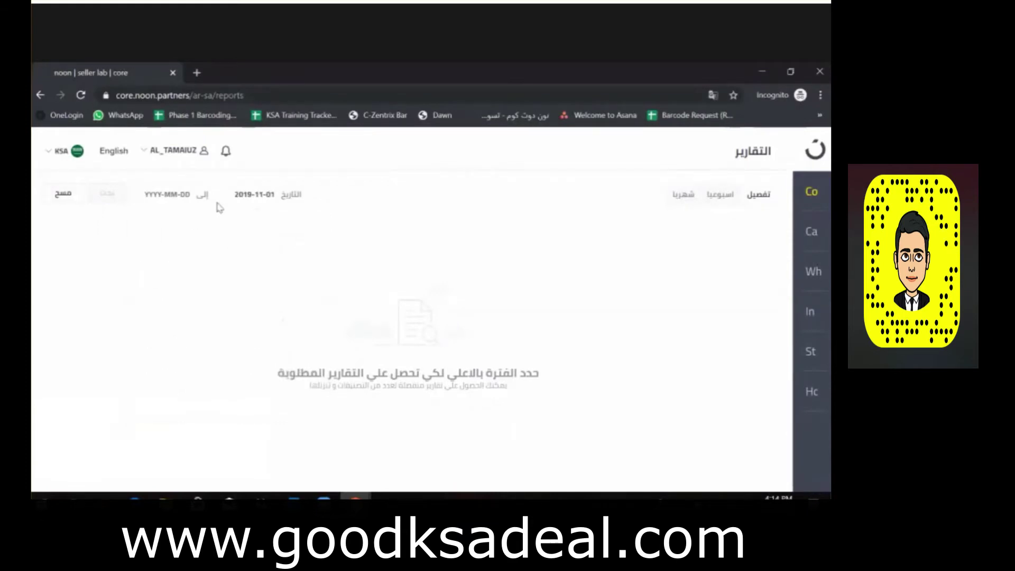
pyautogui.click(242, 195)
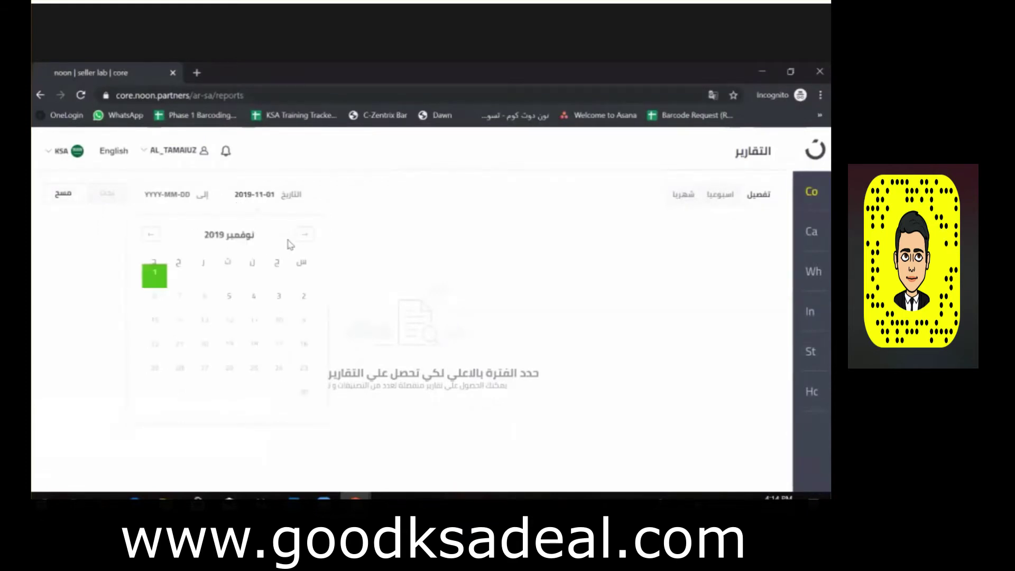
pyautogui.click(303, 237)
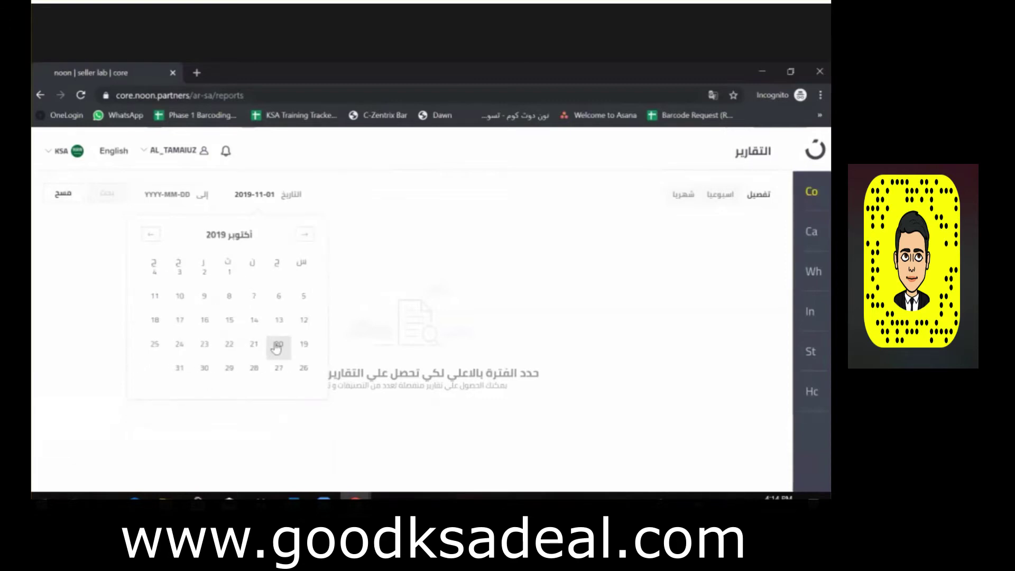
pyautogui.click(277, 345)
pyautogui.click(190, 195)
pyautogui.click(219, 234)
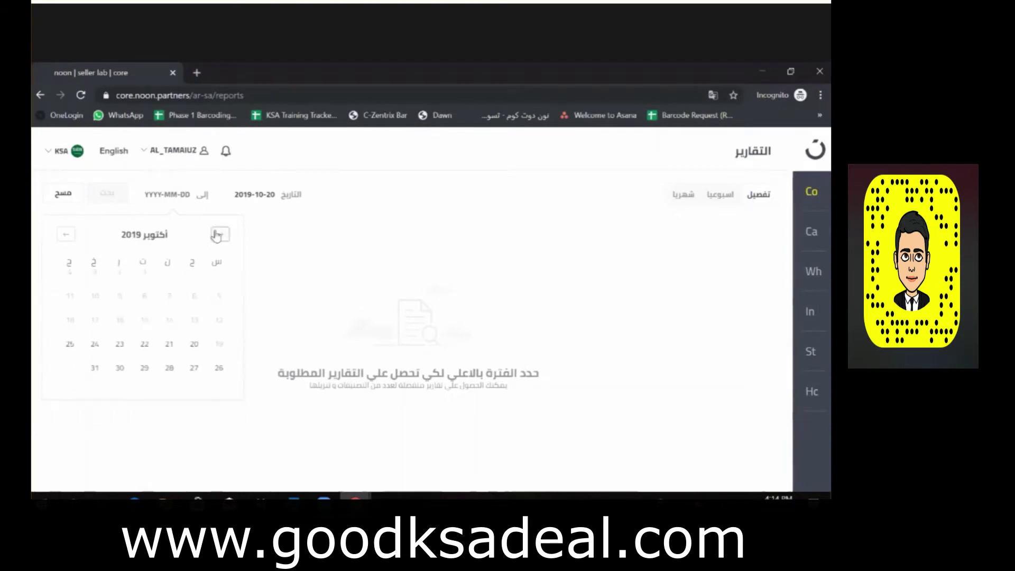
pyautogui.click(118, 369)
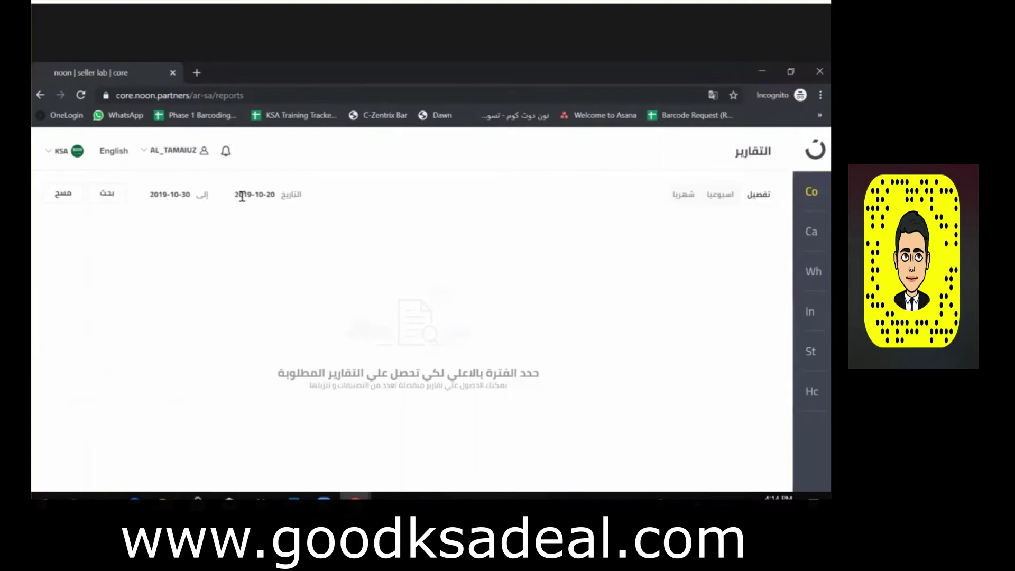
pyautogui.click(107, 195)
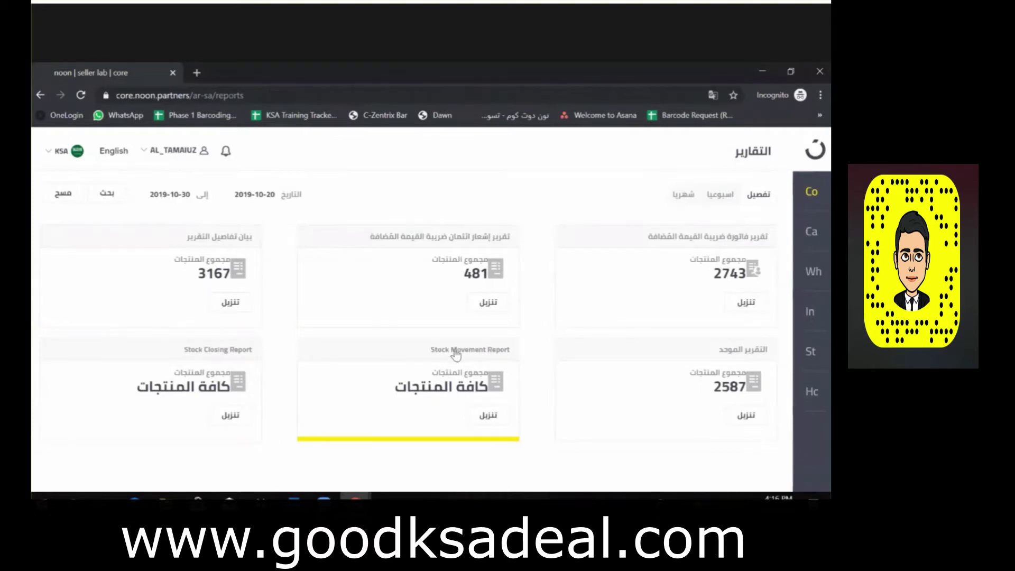
# - Download the VAT invoice report (تقرير فاتورة ضريبة القيمة المضافة) and open the CSV file in Excel
pyautogui.click(735, 300)
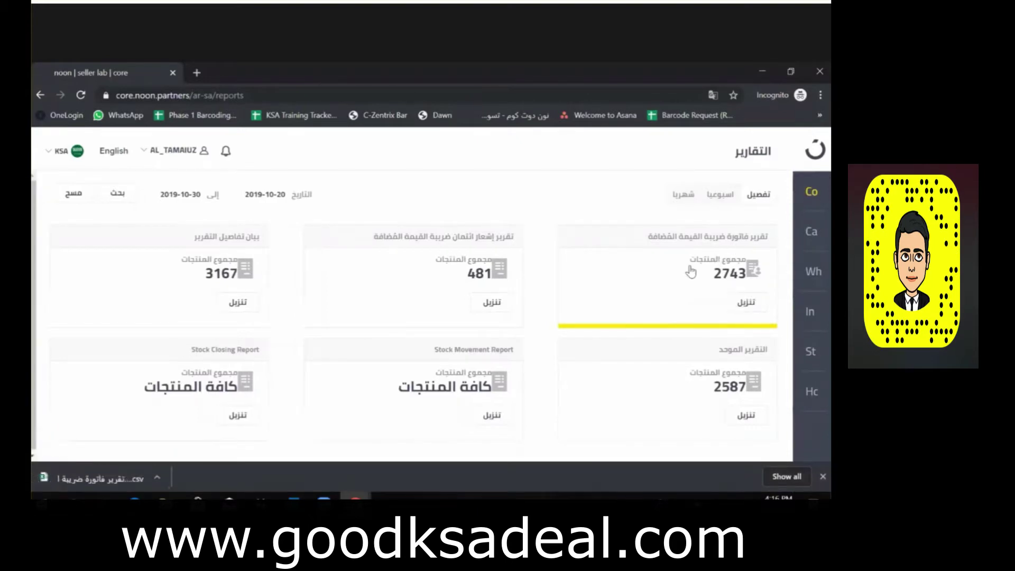
pyautogui.click(157, 478)
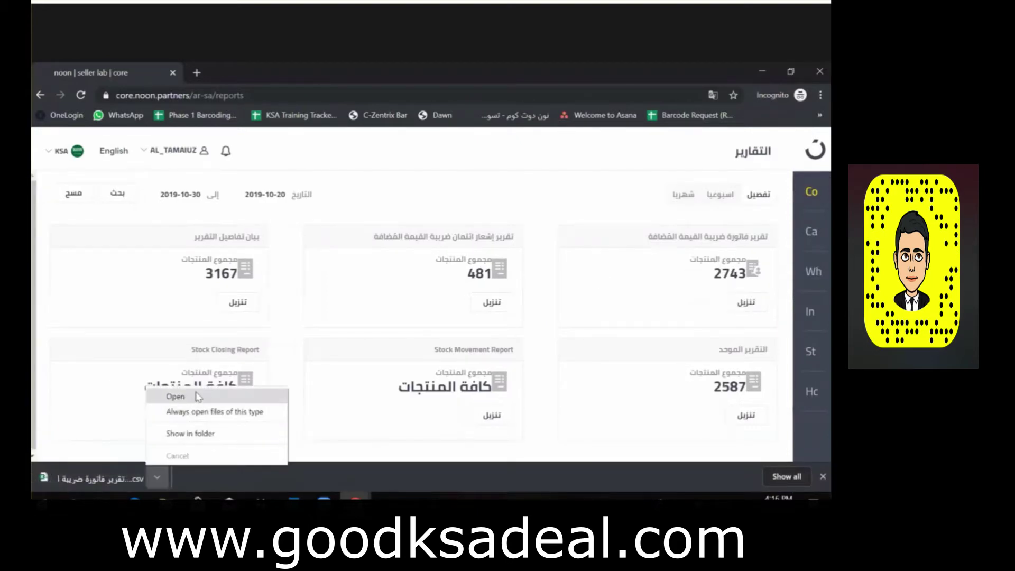
pyautogui.click(176, 396)
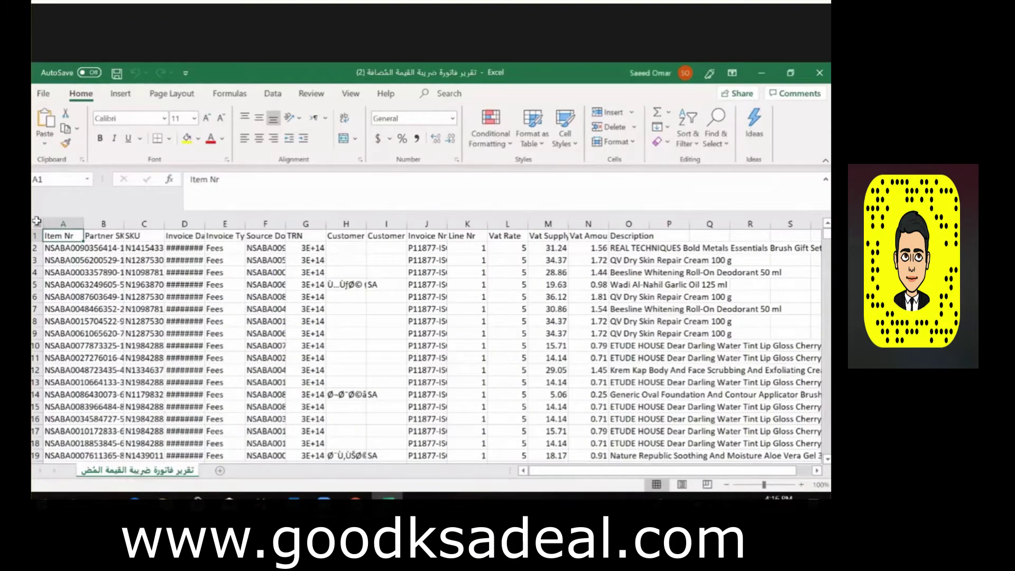
# - Autofit all columns of the VAT invoice report to their contents and return to the first item number
pyautogui.click(37, 220)
pyautogui.doubleClick(83, 223)
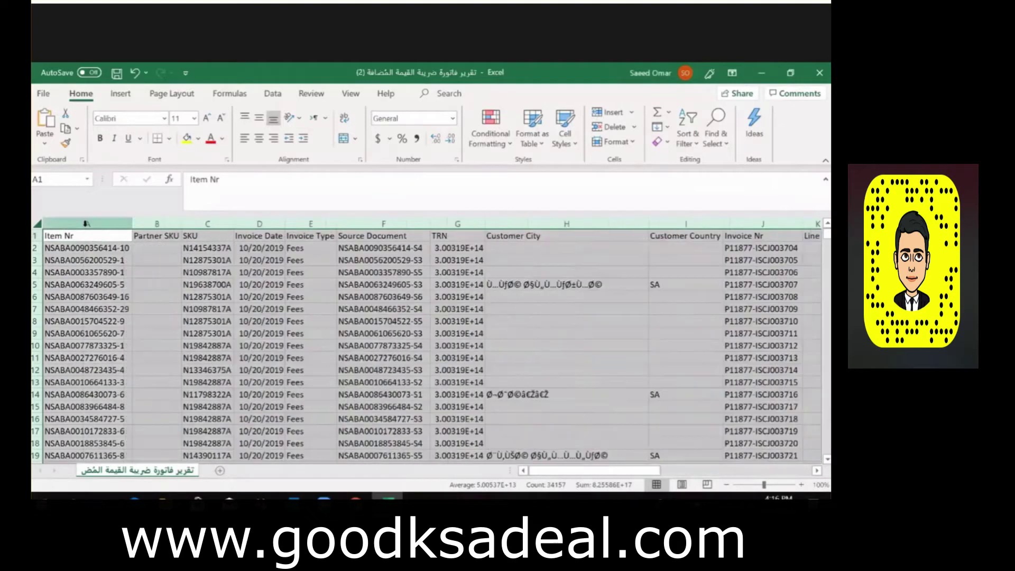
pyautogui.click(77, 271)
pyautogui.press('Up')
pyautogui.press('Up')
pyautogui.press('Up')
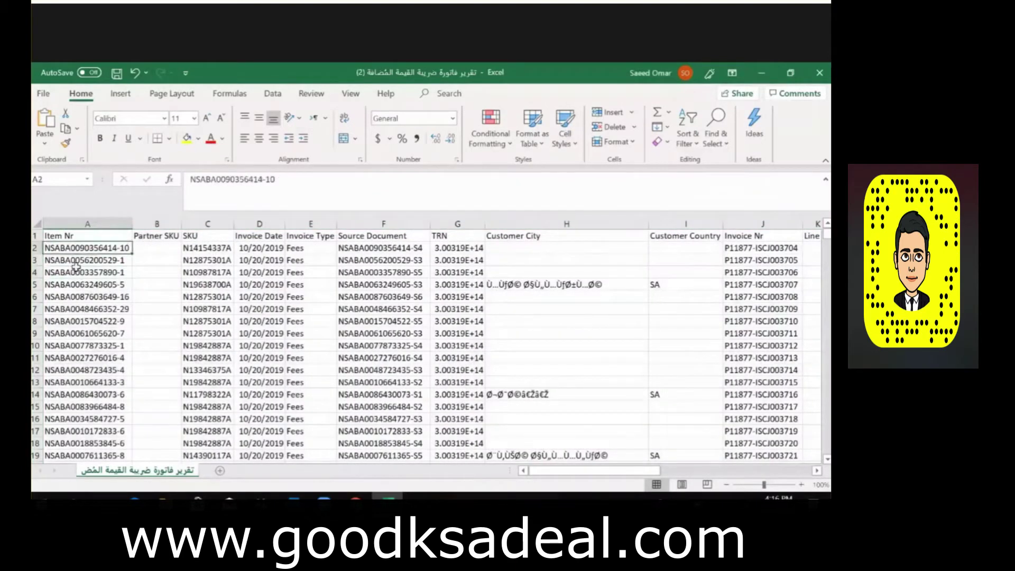
pyautogui.press('Down')
# - Examine the invoice report's SKU, Invoice Date, Invoice Type, Source Document, TRN and Customer City columns, along with the first item number
pyautogui.click(202, 223)
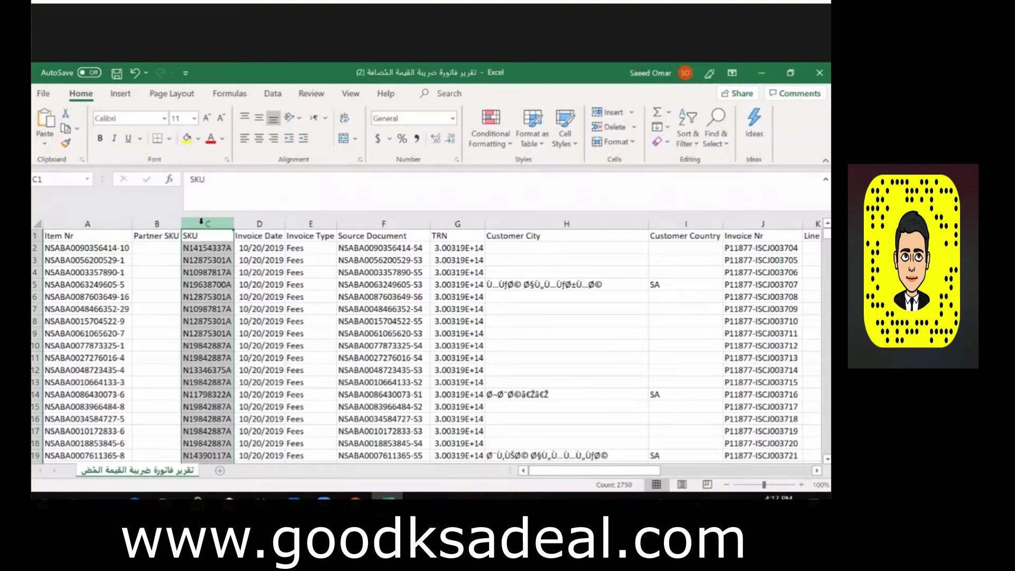
pyautogui.click(245, 221)
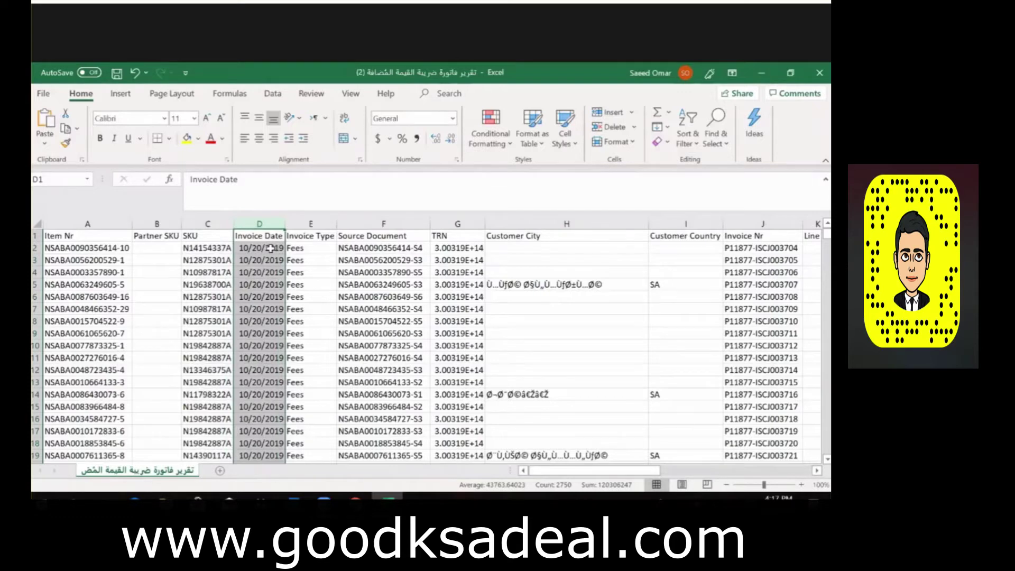
pyautogui.click(315, 234)
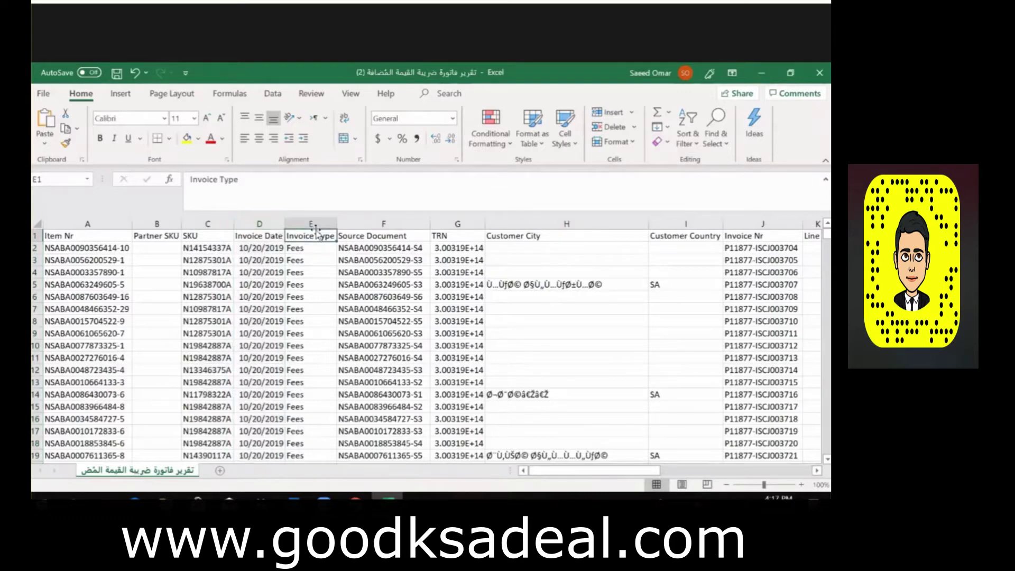
pyautogui.click(380, 222)
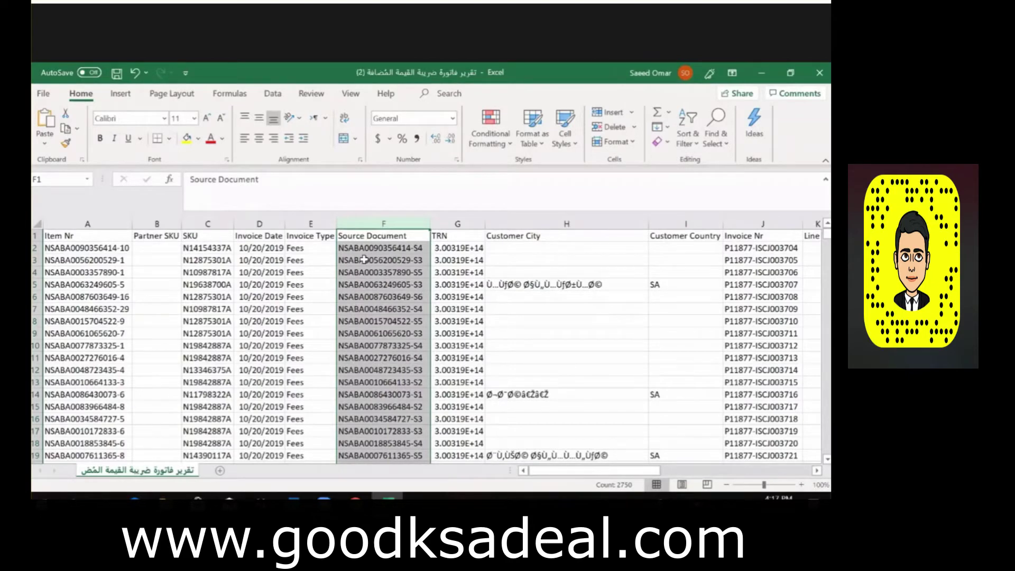
pyautogui.click(458, 223)
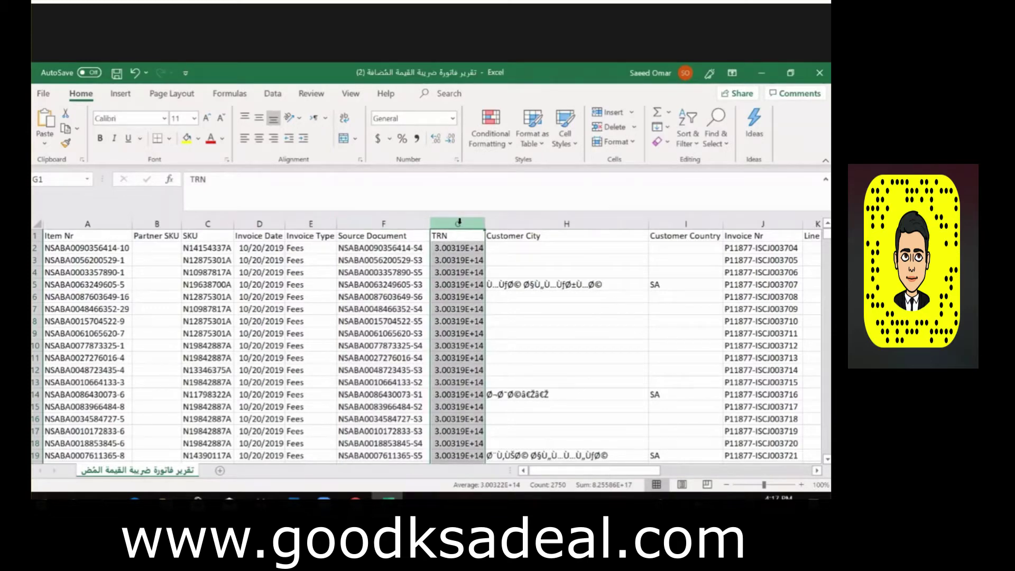
pyautogui.click(530, 223)
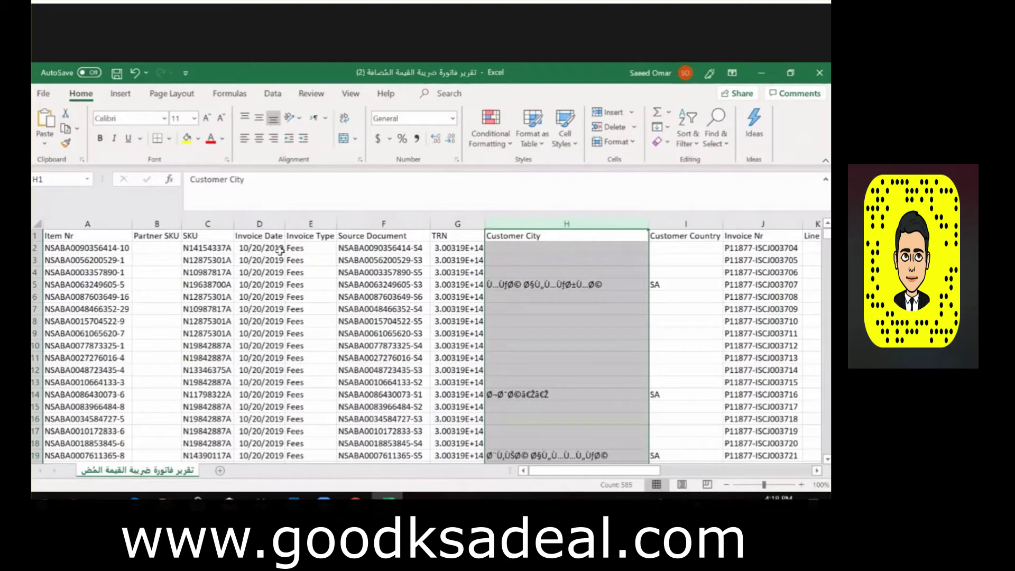
pyautogui.click(120, 246)
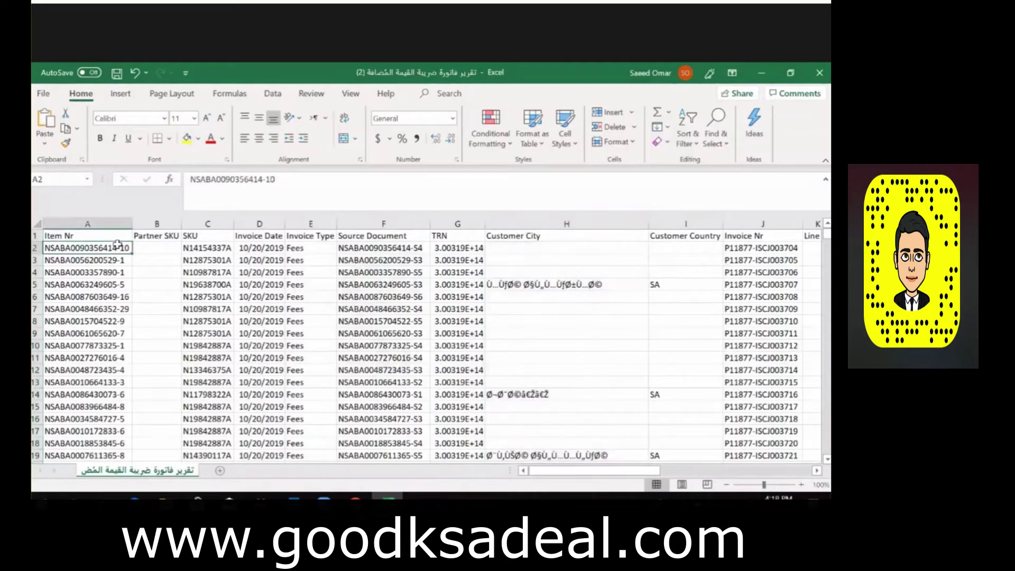
pyautogui.click(227, 224)
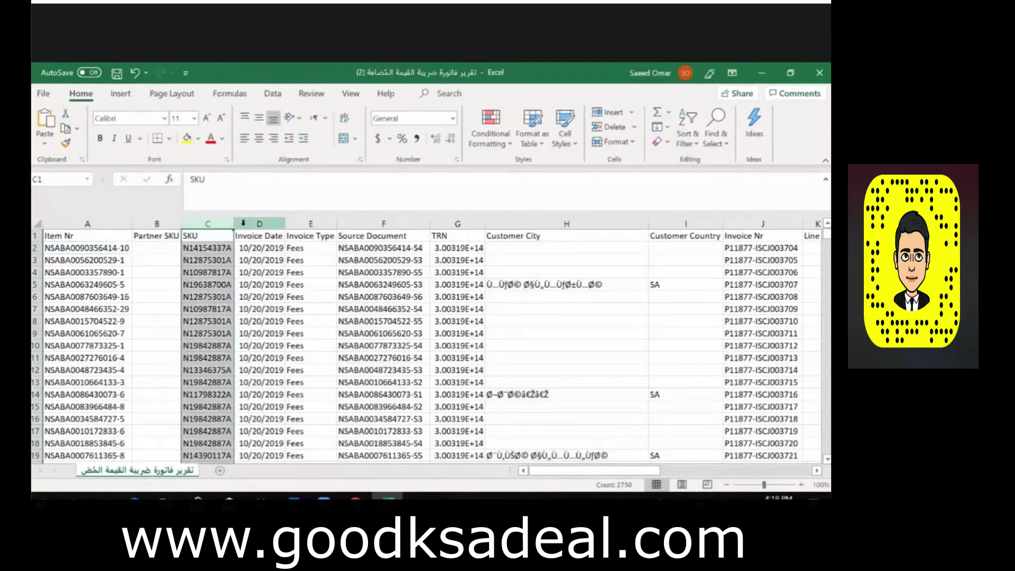
pyautogui.click(252, 224)
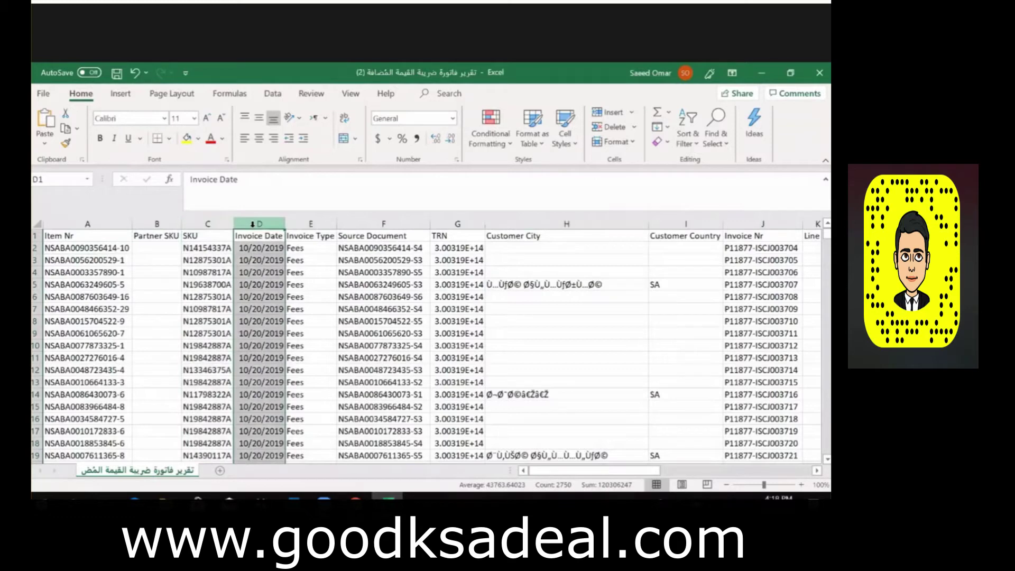
# - Examine the Invoice Nr column and the line, VAT and description columns, ending with the Vat Rate column
pyautogui.keyDown('ctrl'); pyautogui.click(747, 218); pyautogui.keyUp('ctrl')
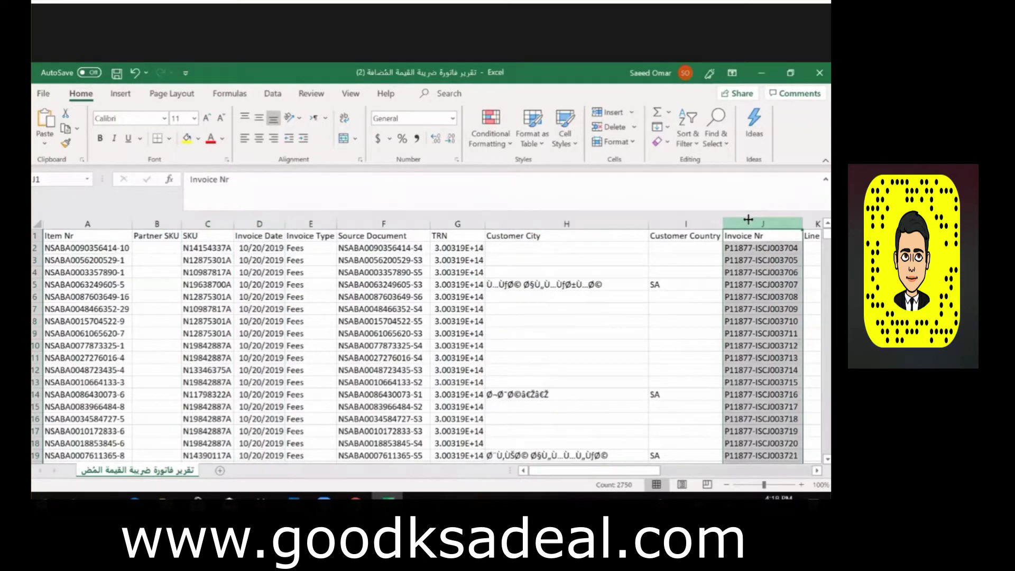
pyautogui.press('Right')
pyautogui.press('Right')
pyautogui.press('Right')
pyautogui.press('Right')
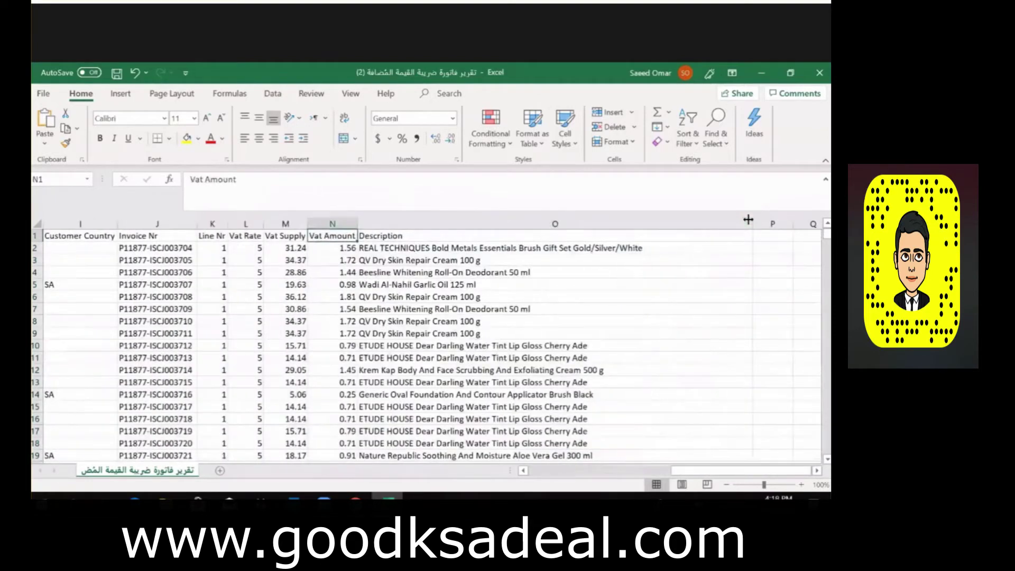
pyautogui.press('Left')
pyautogui.press('Left')
pyautogui.press('Down')
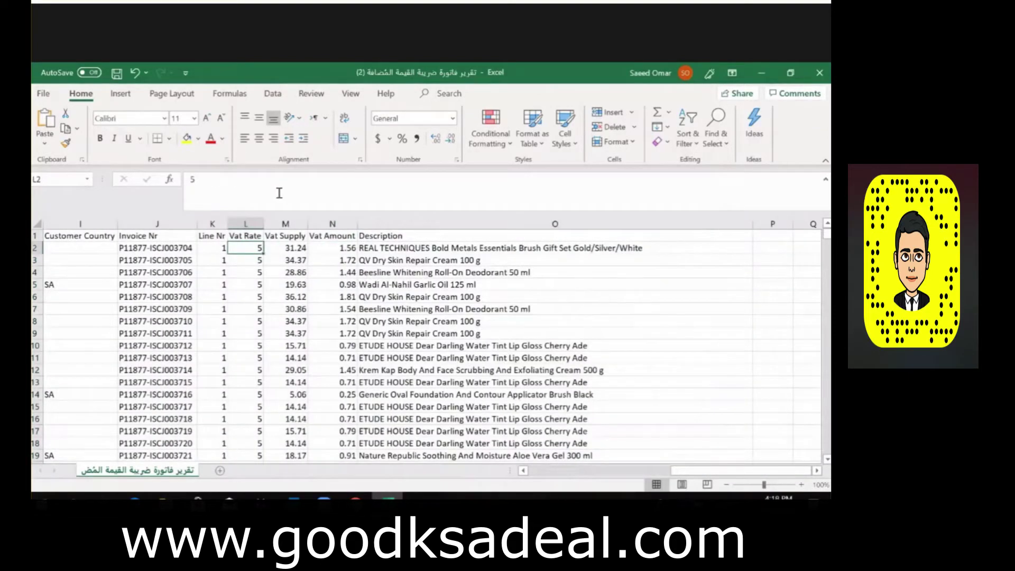
pyautogui.click(248, 220)
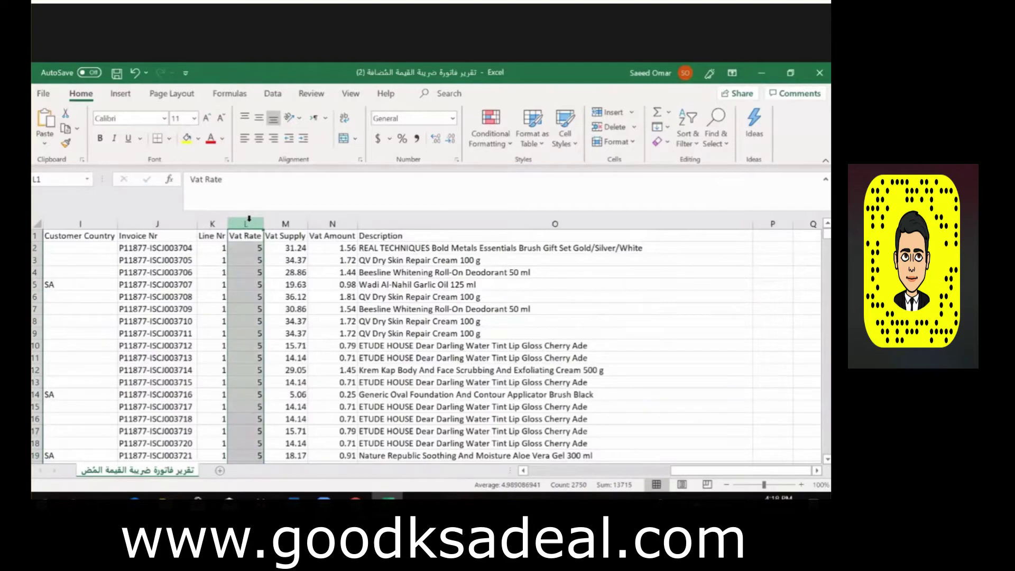
# - Review the Vat Supply and Vat Amount columns, comparing both values for the item in row 3
pyautogui.click(282, 223)
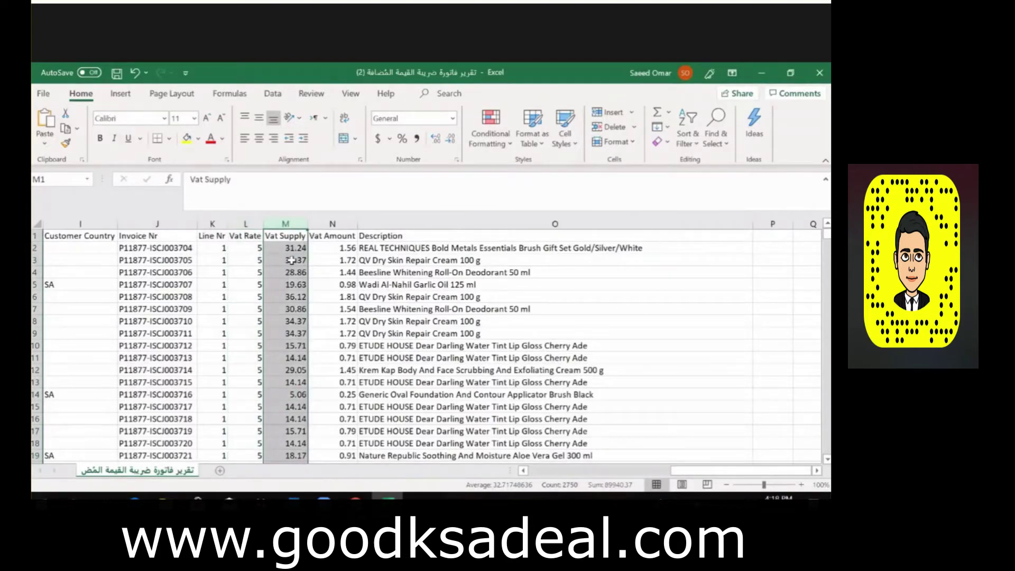
pyautogui.click(330, 260)
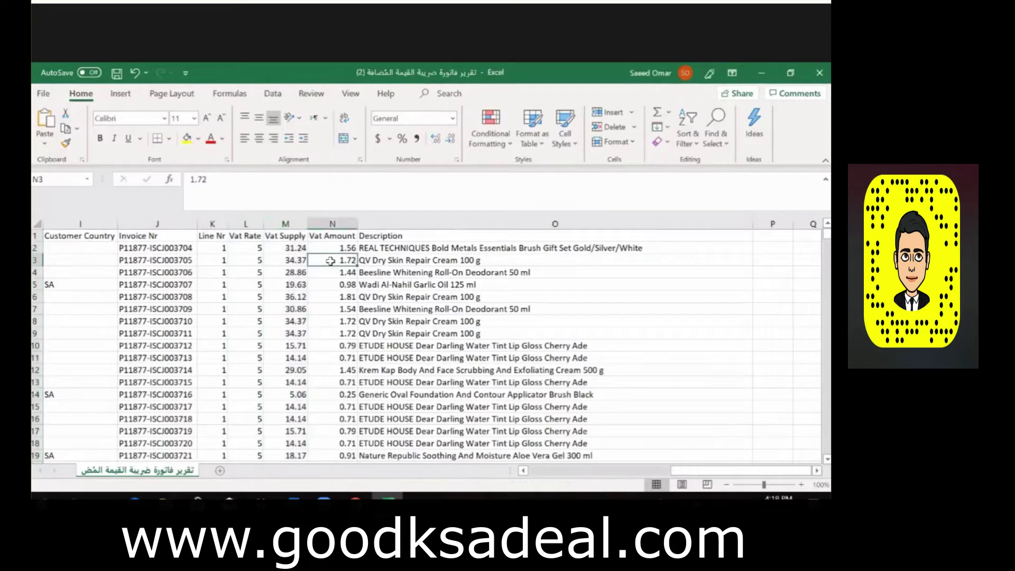
pyautogui.click(290, 259)
pyautogui.moveTo(290, 259); pyautogui.dragTo(333, 259)
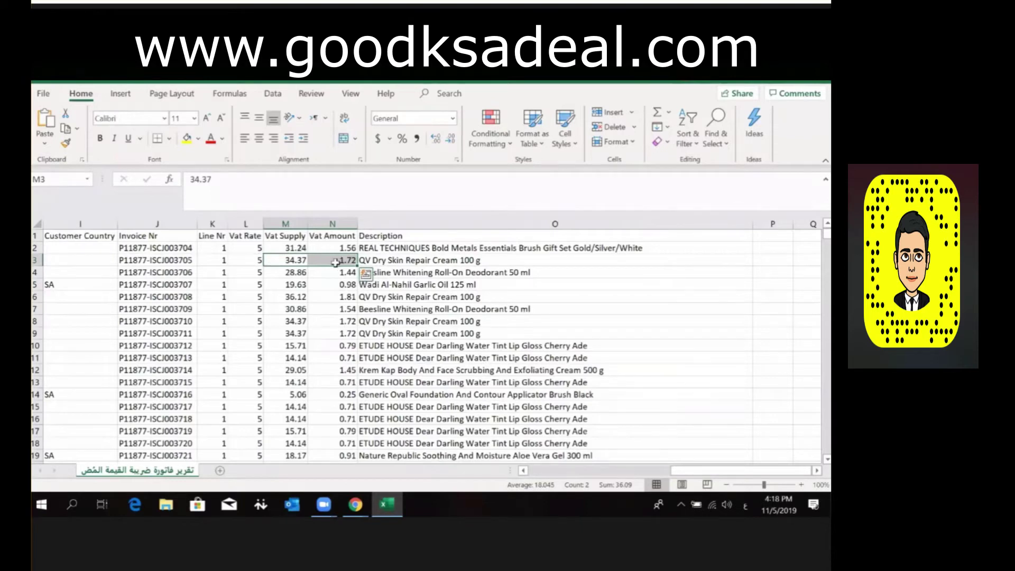
pyautogui.click(293, 260)
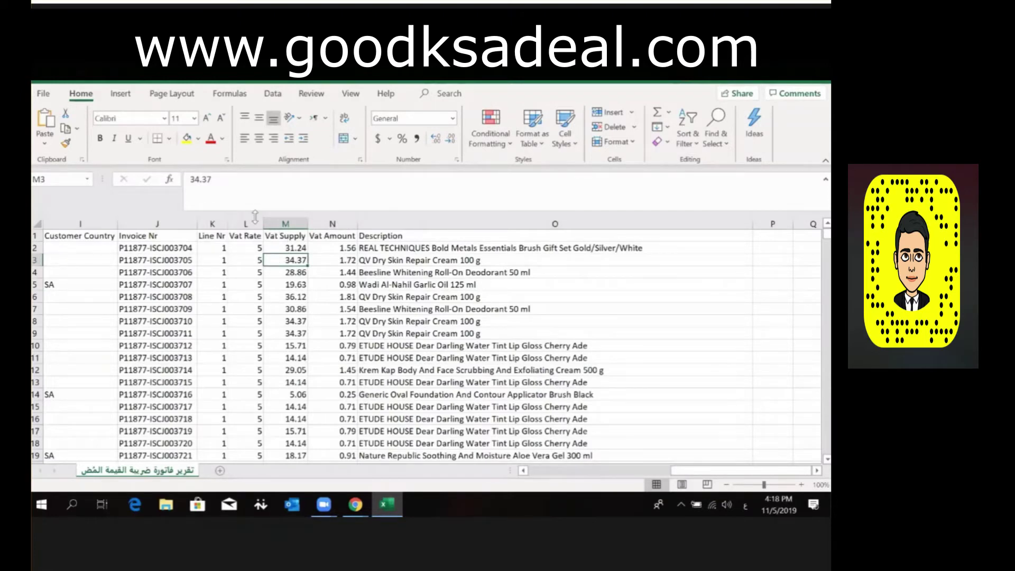
pyautogui.click(325, 223)
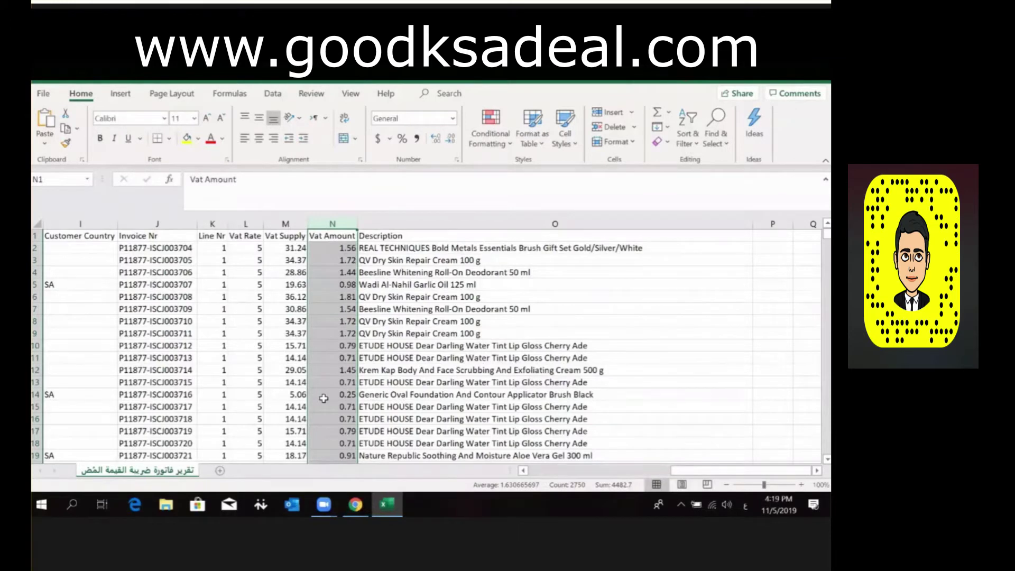
# - Switch back to the seller site in Chrome, download the VAT credit note report (تقرير إشعار ائتمان ضريبة القيمة المضافة) and open it in Excel
pyautogui.hotkey('alt', 'Tab')
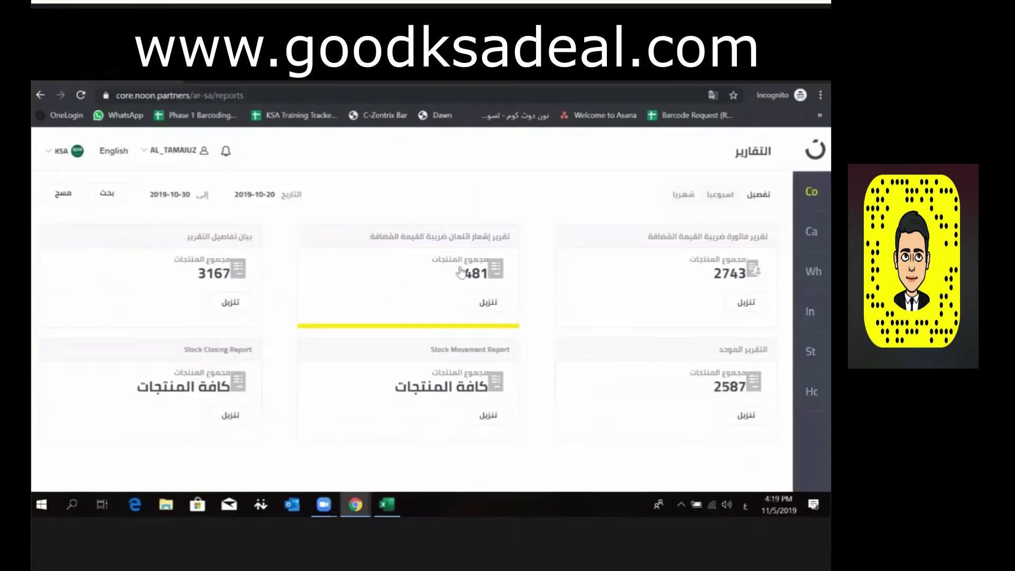
pyautogui.click(484, 300)
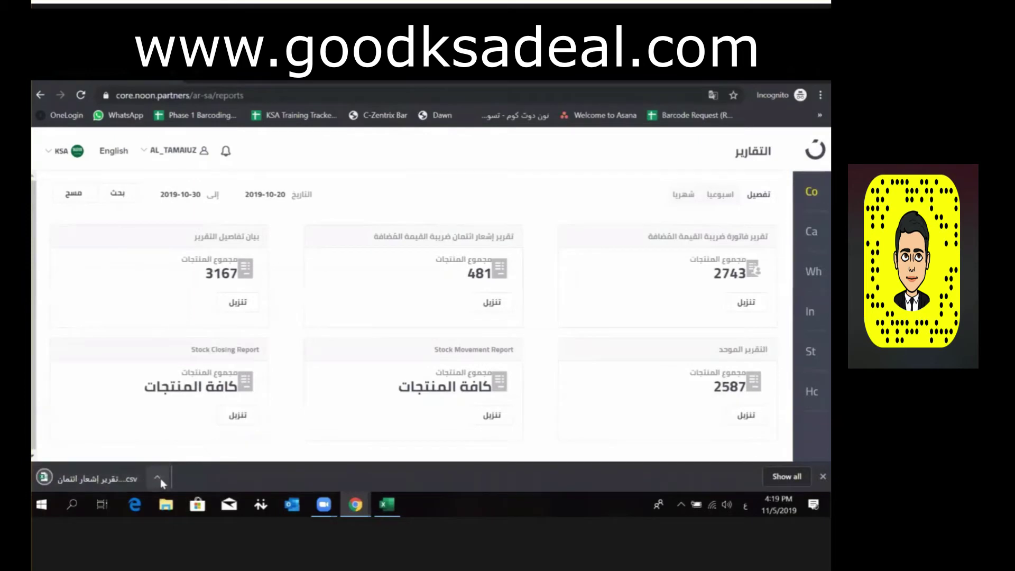
pyautogui.click(158, 477)
pyautogui.click(214, 393)
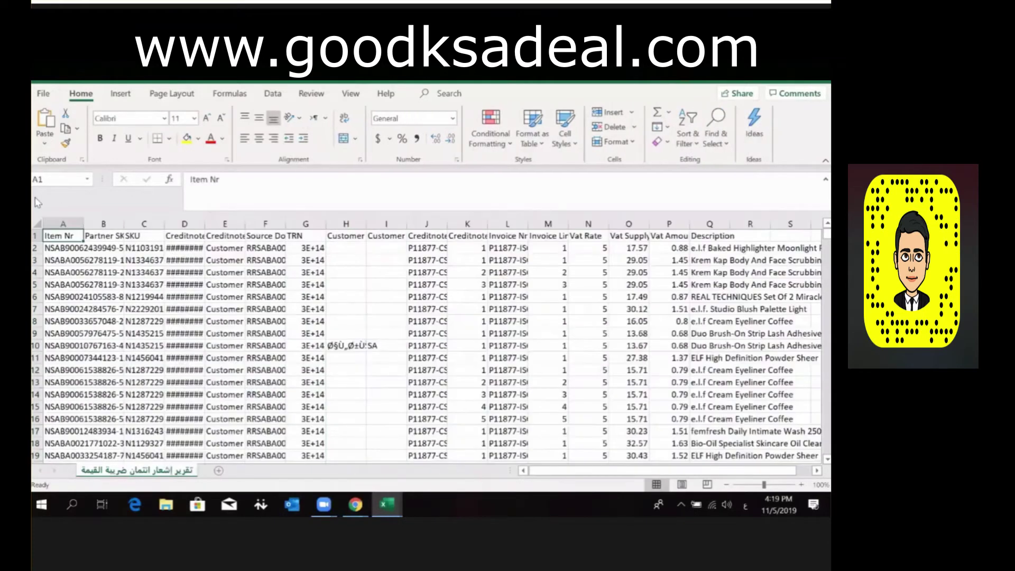
# - Autofit all columns of the VAT credit note report and select its first item number
pyautogui.click(37, 223)
pyautogui.moveTo(82, 221); pyautogui.dragTo(81, 222)
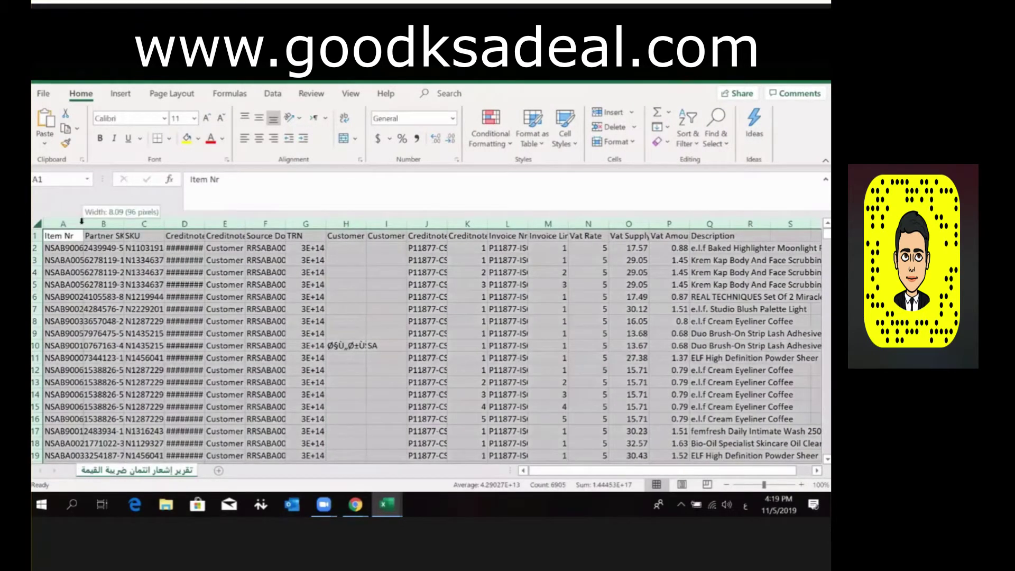
pyautogui.doubleClick(82, 221)
pyautogui.click(74, 248)
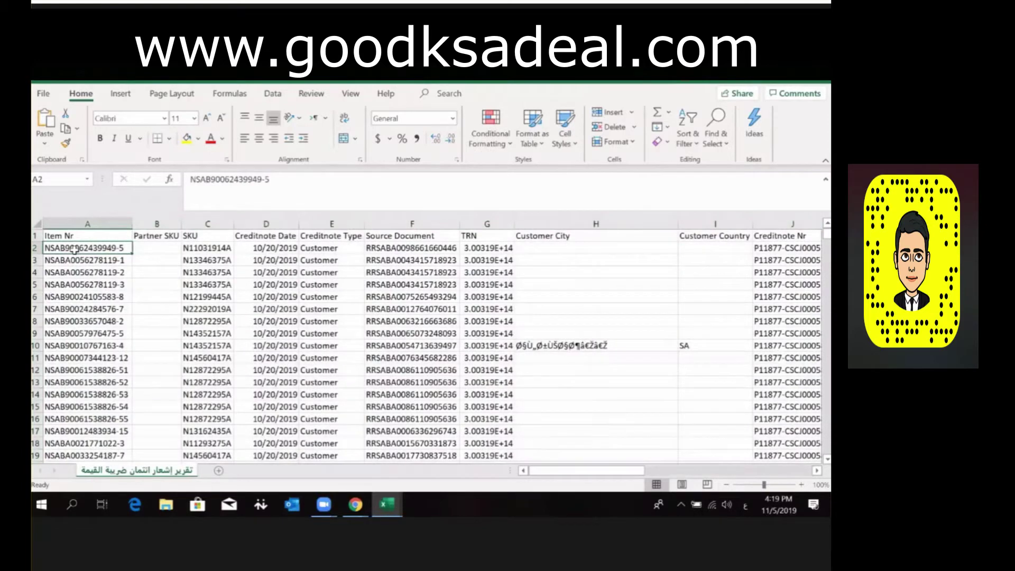
# - View the start of the VAT invoice report for comparison, and return to the credit note report
pyautogui.hotkey('ctrl', 'Tab')
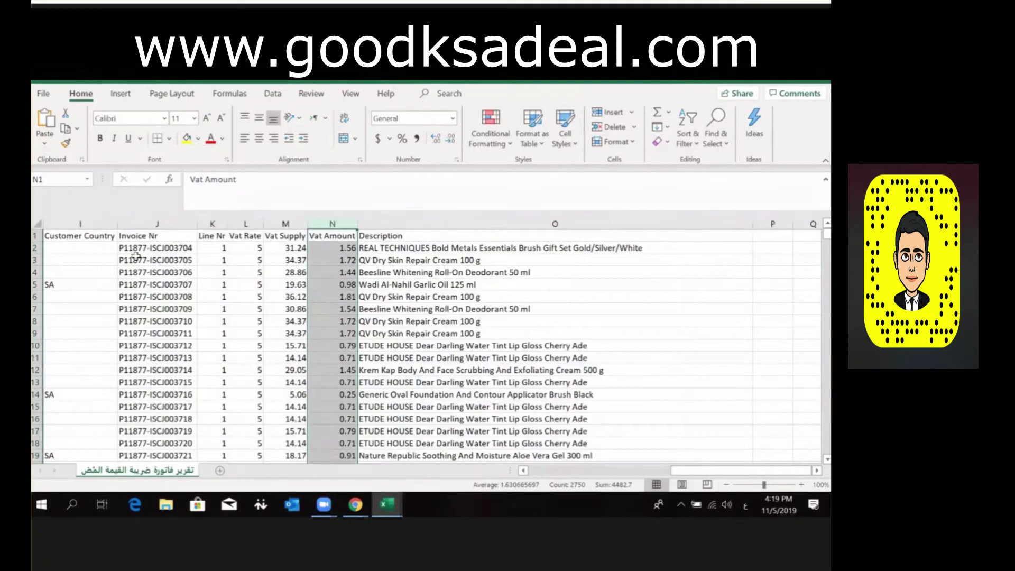
pyautogui.hotkey('ctrl', 'Home')
pyautogui.hotkey('ctrl', 'Tab')
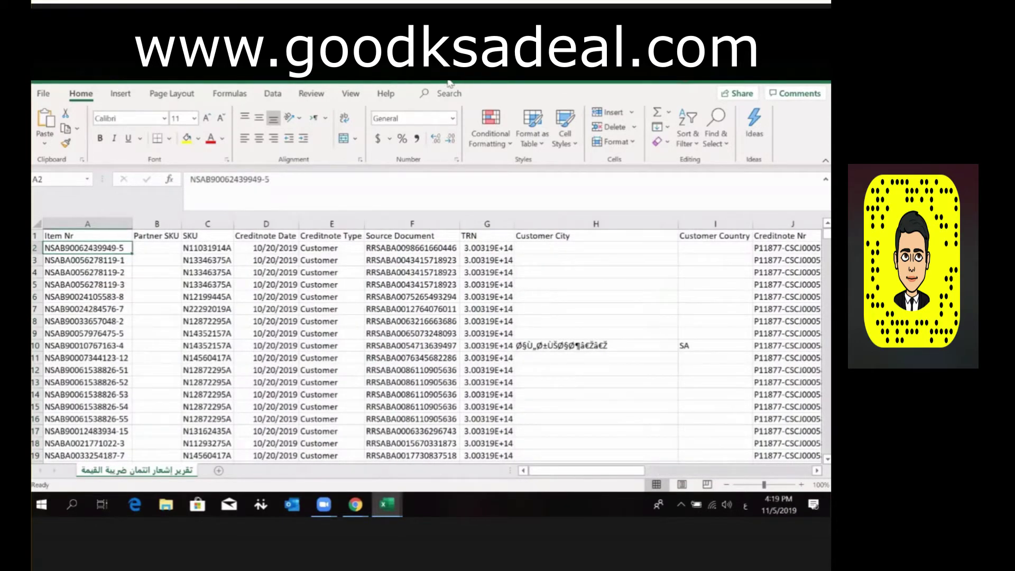
# - Examine the credit note report's SKU, Creditnote Date, Creditnote Type, Source Document, TRN and Creditnote Nr columns
pyautogui.click(217, 218)
pyautogui.click(251, 221)
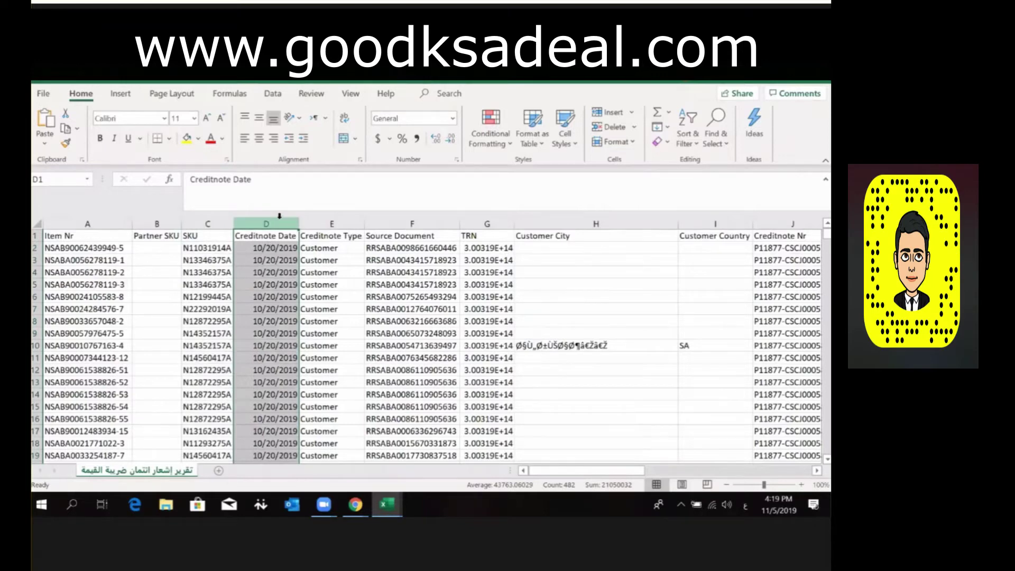
pyautogui.click(342, 223)
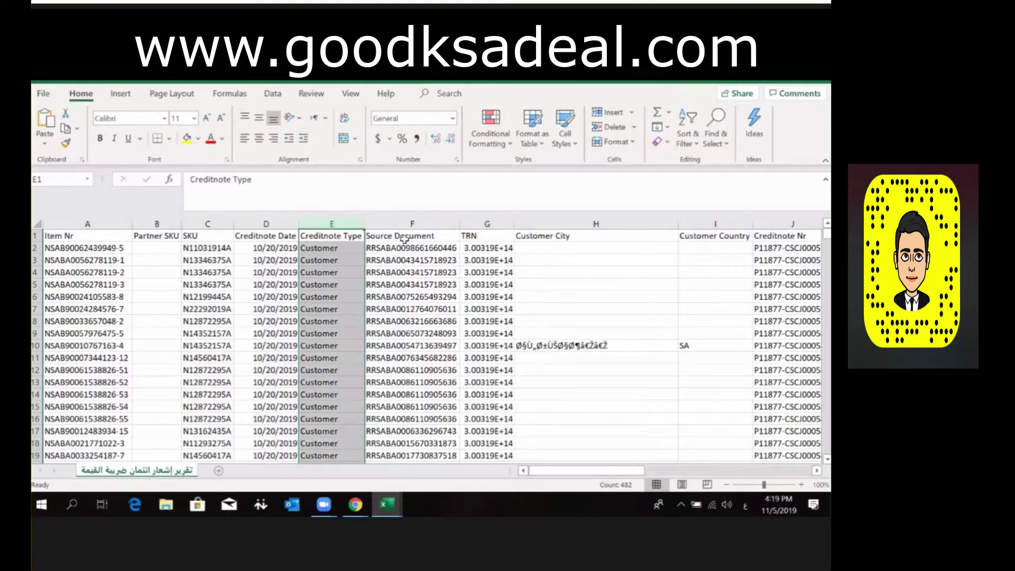
pyautogui.click(427, 221)
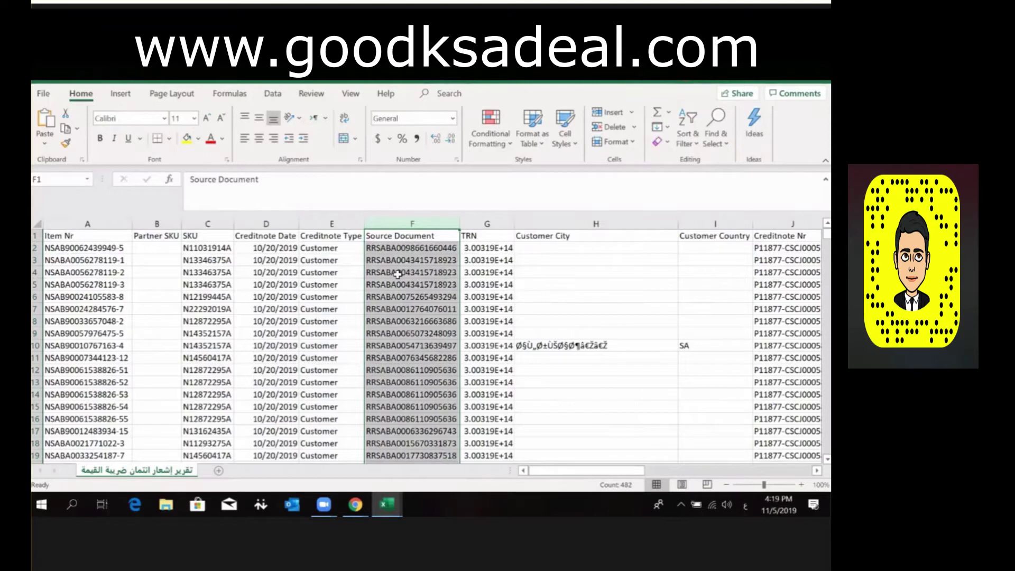
pyautogui.click(479, 224)
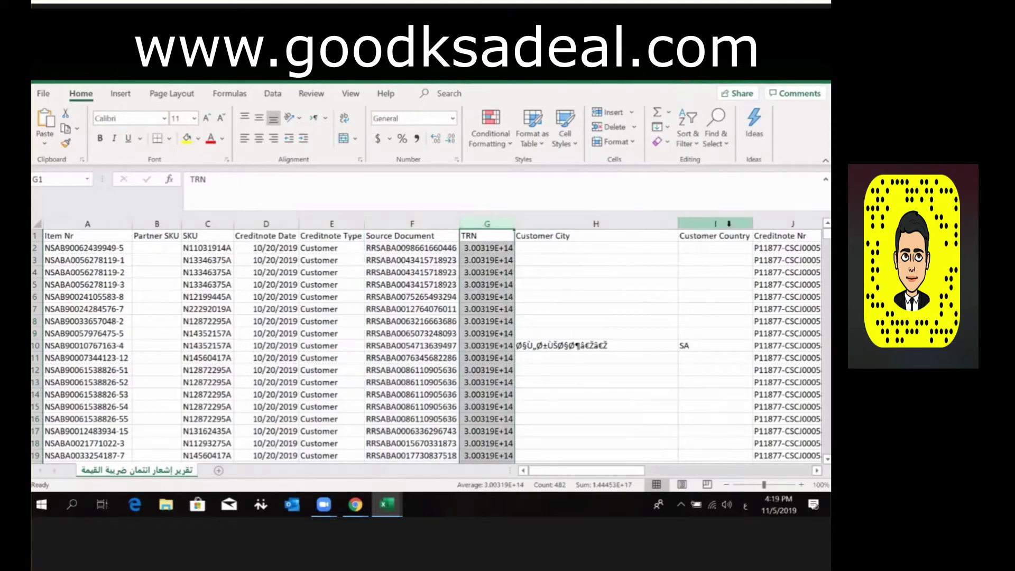
pyautogui.click(792, 222)
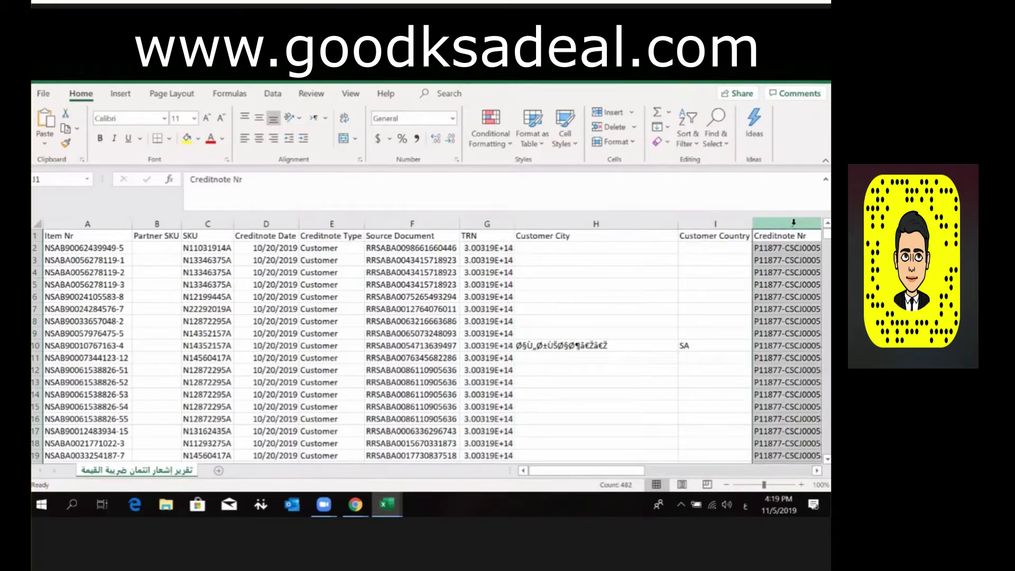
# - Examine the credit note report's Creditnote Nr, Creditnote Line Nr, Invoice Nr and Invoice Line Nr columns
pyautogui.press('Down')
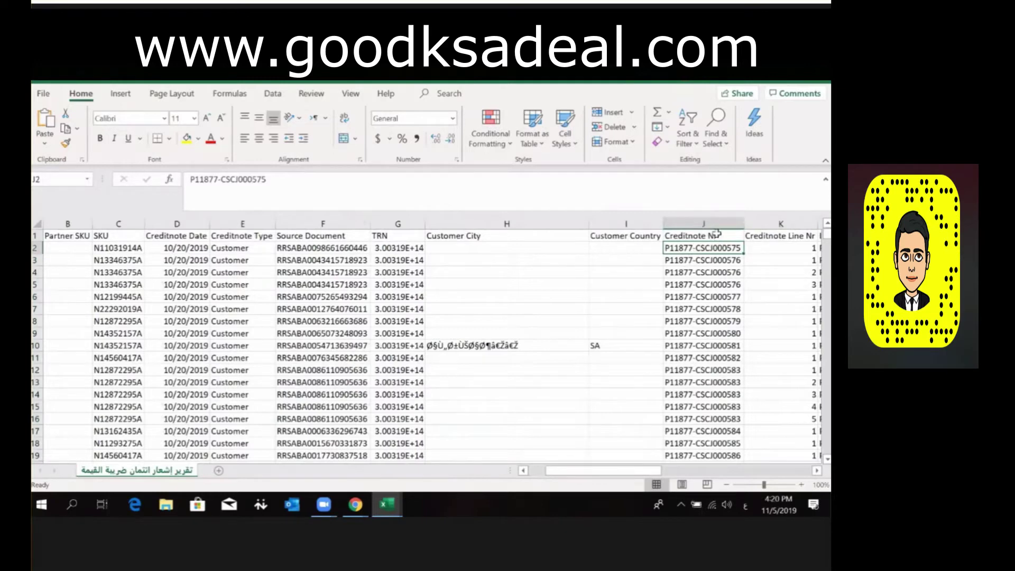
pyautogui.press('Right')
pyautogui.press('Right')
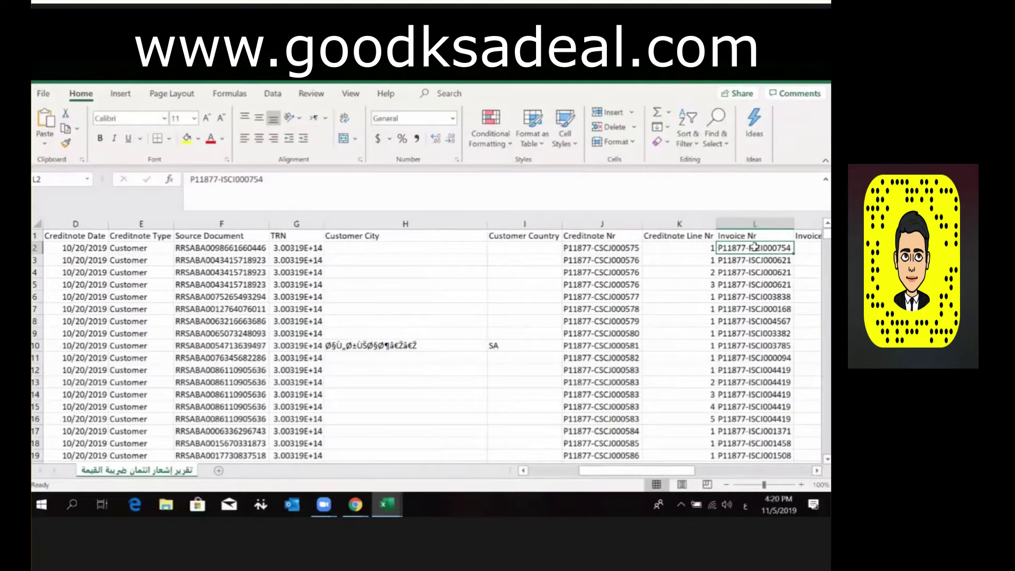
pyautogui.press('Right')
pyautogui.press('Right')
pyautogui.press('Right')
pyautogui.press('Left')
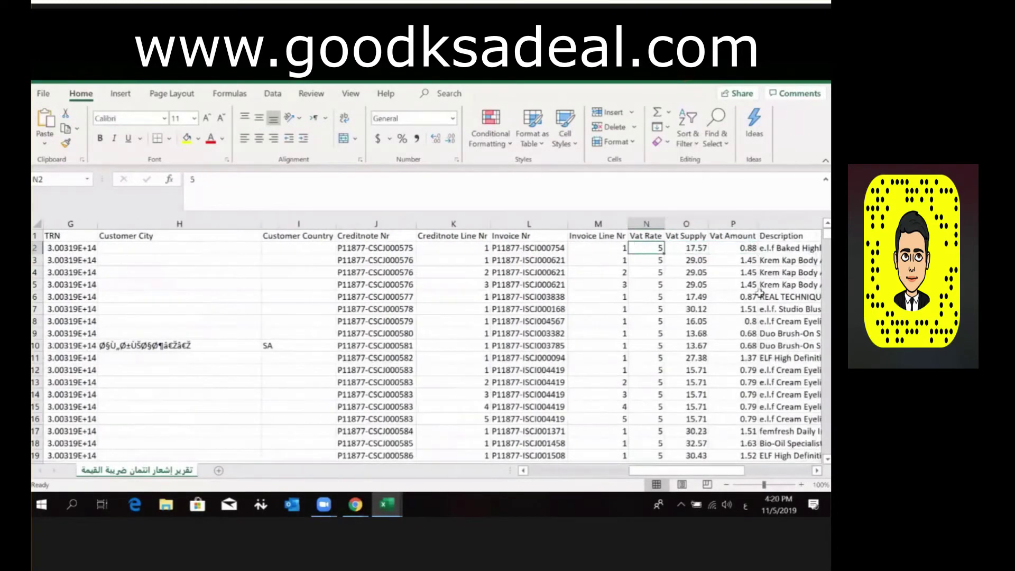
# - Examine the credit note report's Vat Rate, Vat Supply, Vat Amount and Description columns
pyautogui.click(639, 214)
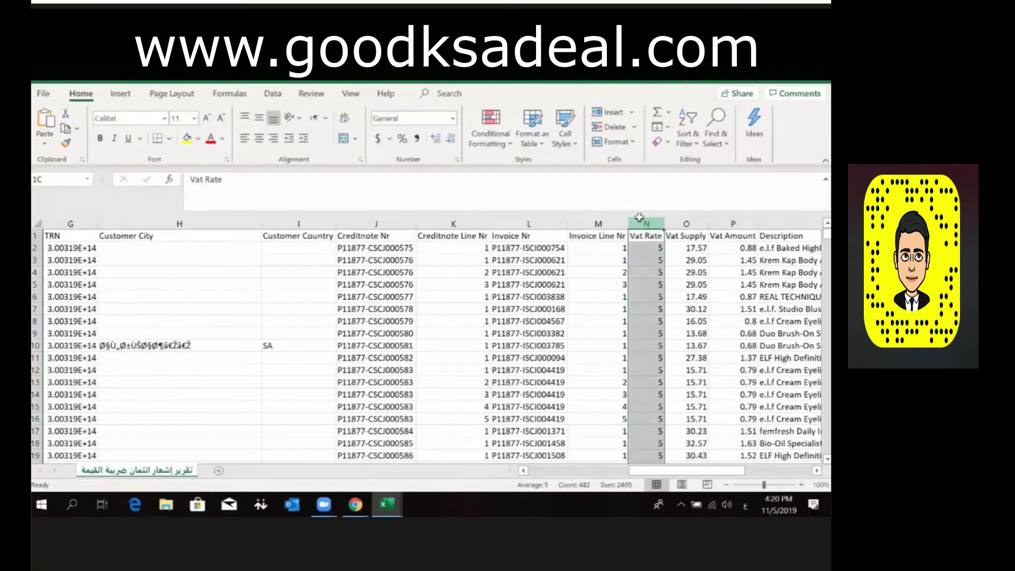
pyautogui.click(679, 220)
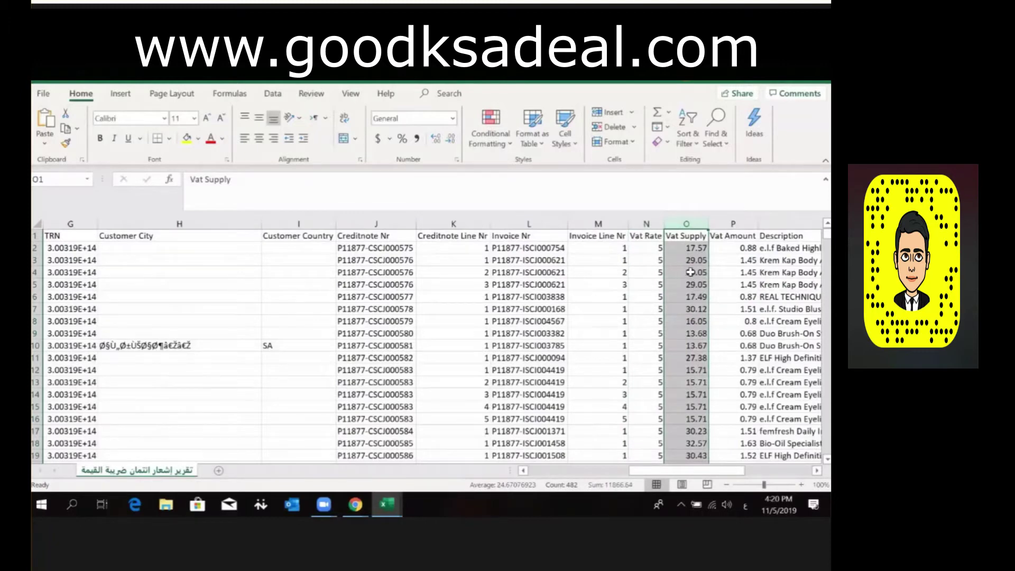
pyautogui.click(742, 219)
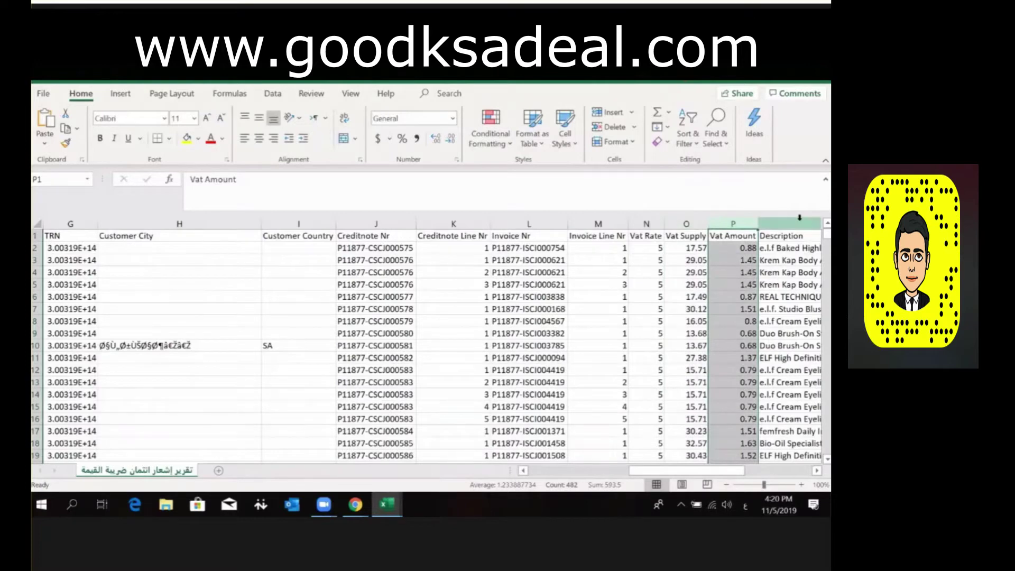
pyautogui.click(798, 222)
pyautogui.press('Down')
pyautogui.press('Down')
pyautogui.press('Down')
pyautogui.press('Down')
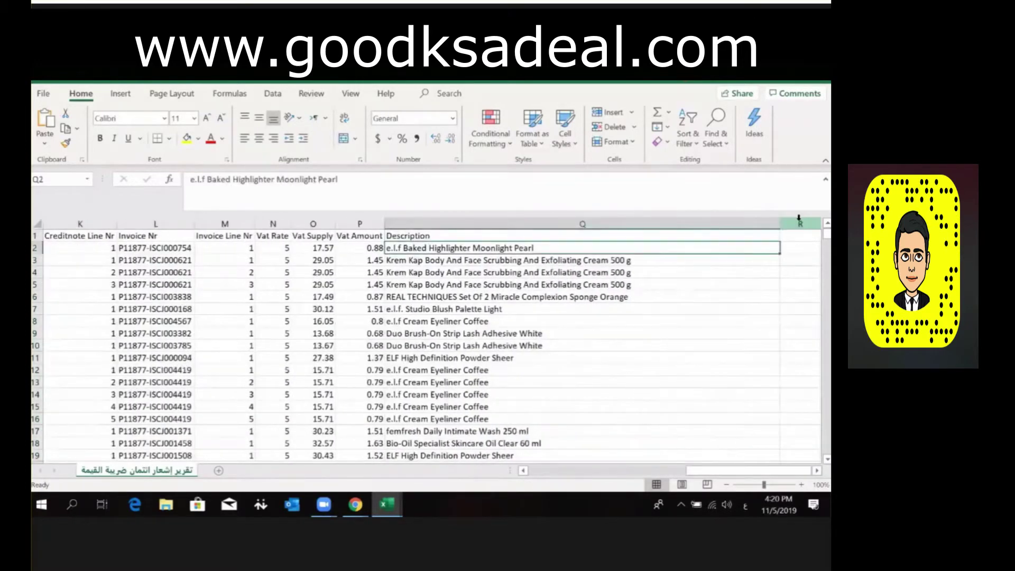
# - Switch to the VAT invoice report and review its headers from Invoice Nr through Description, ending at Invoice Date
pyautogui.hotkey('alt', 'Tab')
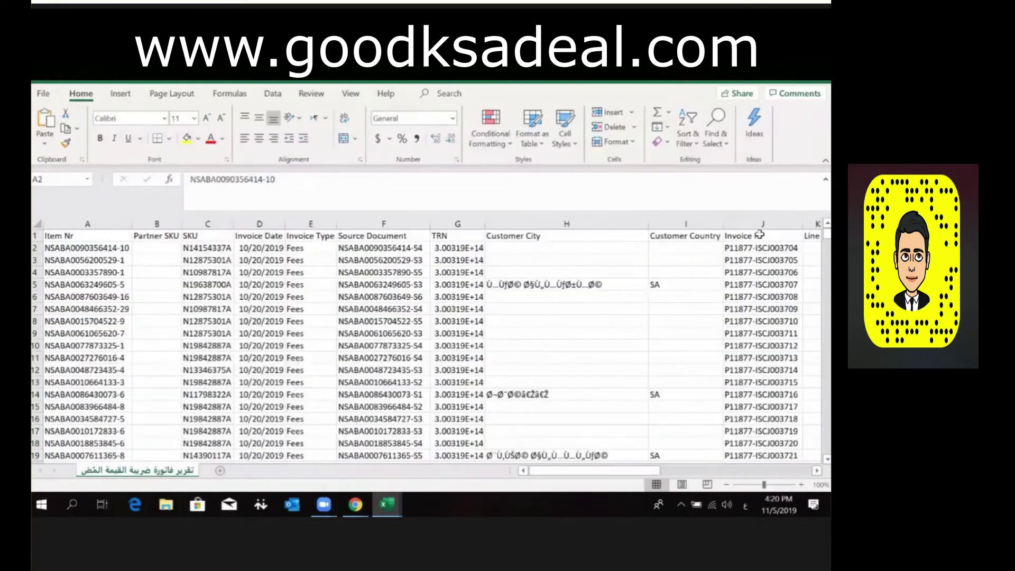
pyautogui.click(764, 236)
pyautogui.press('Right')
pyautogui.press('Right')
pyautogui.press('Right')
pyautogui.press('Right')
pyautogui.press('Right')
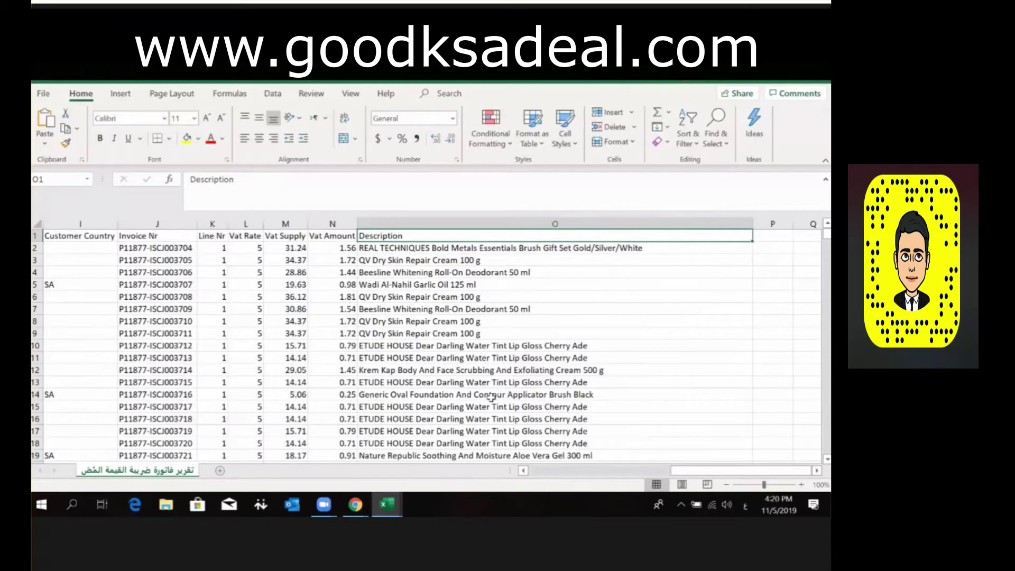
pyautogui.press('Left')
pyautogui.press('Left')
pyautogui.press('Left')
pyautogui.press('Left')
pyautogui.press('Left')
pyautogui.press('Left')
pyautogui.press('Left')
pyautogui.press('Left')
pyautogui.press('Left')
pyautogui.press('Left')
pyautogui.press('Left')
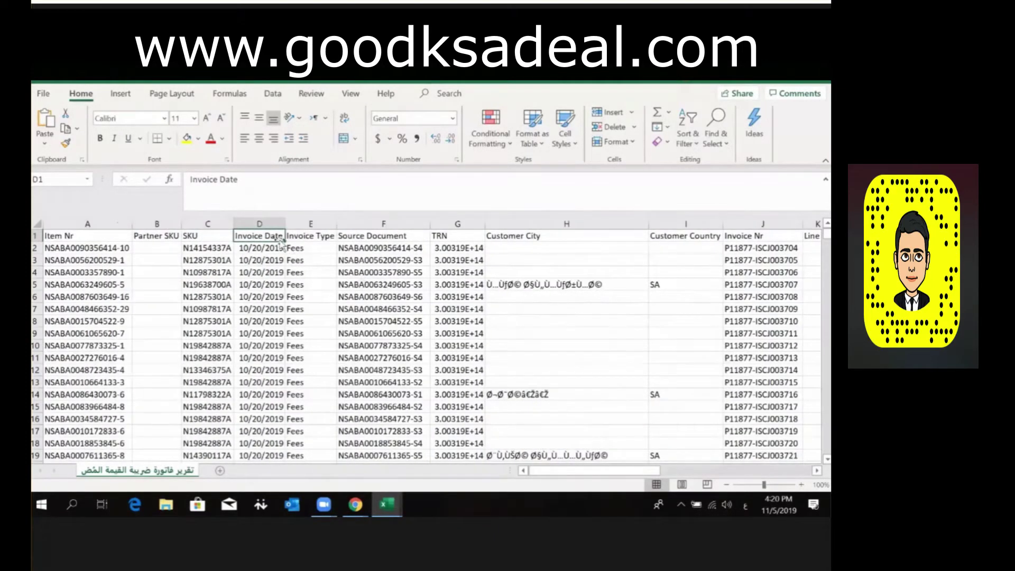
# - Return to the credit note report and review its headers for comparison, ending at the first Creditnote Date value
pyautogui.hotkey('ctrl', 'Tab')
pyautogui.press('Left')
pyautogui.press('Left')
pyautogui.press('Left')
pyautogui.press('Left')
pyautogui.press('Left')
pyautogui.press('Left')
pyautogui.press('Left')
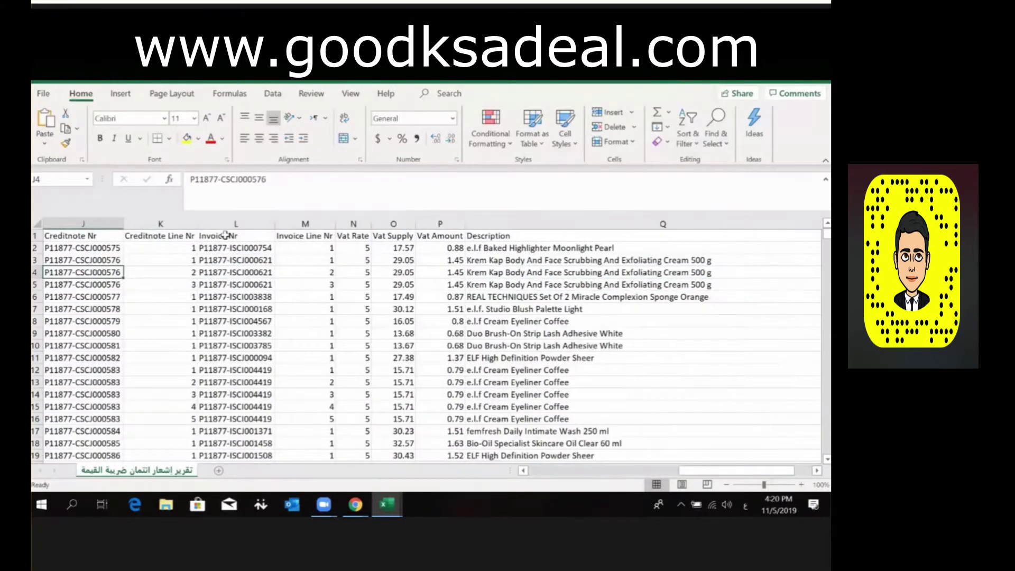
pyautogui.press('Left')
pyautogui.press('Left')
pyautogui.press('Up')
pyautogui.press('Up')
pyautogui.press('Up')
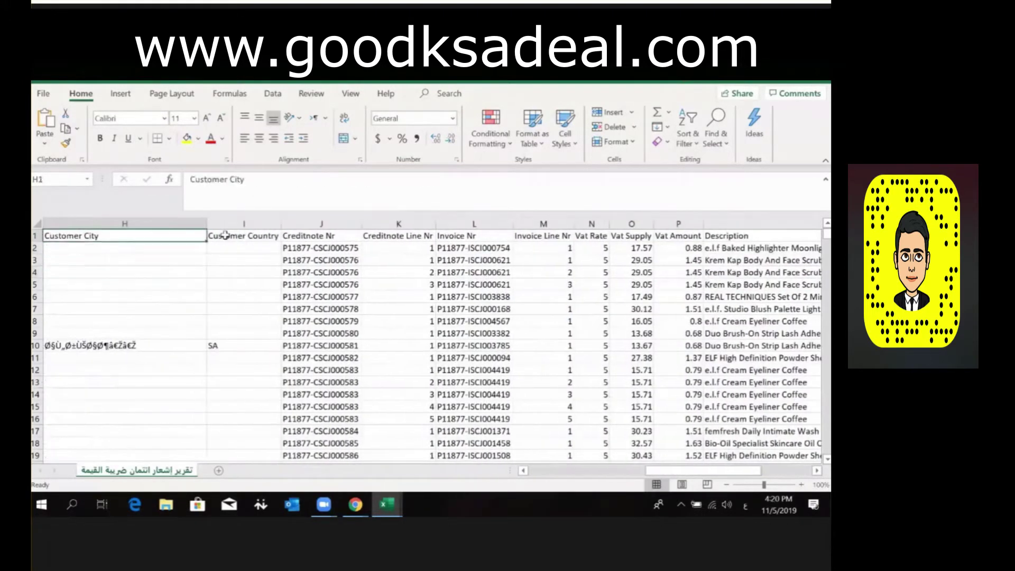
pyautogui.press('Home')
pyautogui.press('Right')
pyautogui.press('Right')
pyautogui.press('Right')
pyautogui.press('Down')
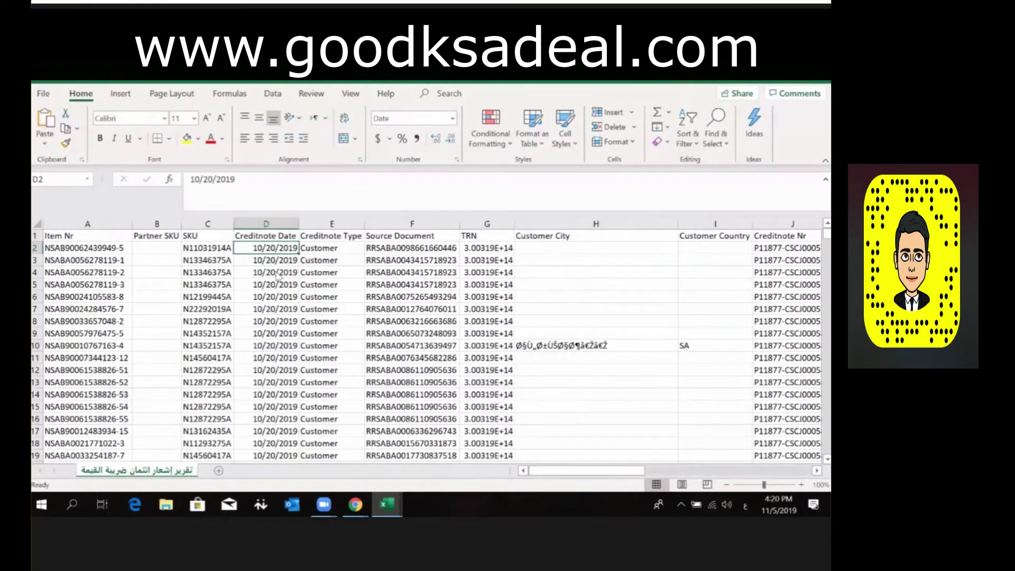
# - Switch to the VAT invoice report and select the empty cell P2 beside the Description column
pyautogui.hotkey('ctrl', 'Tab')
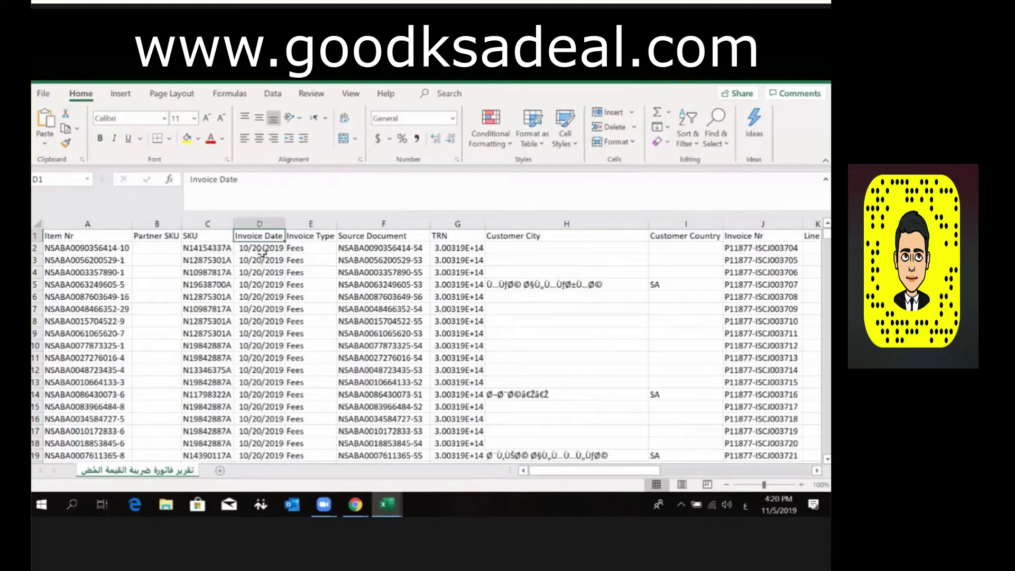
pyautogui.hotkey('ctrl', 'Right')
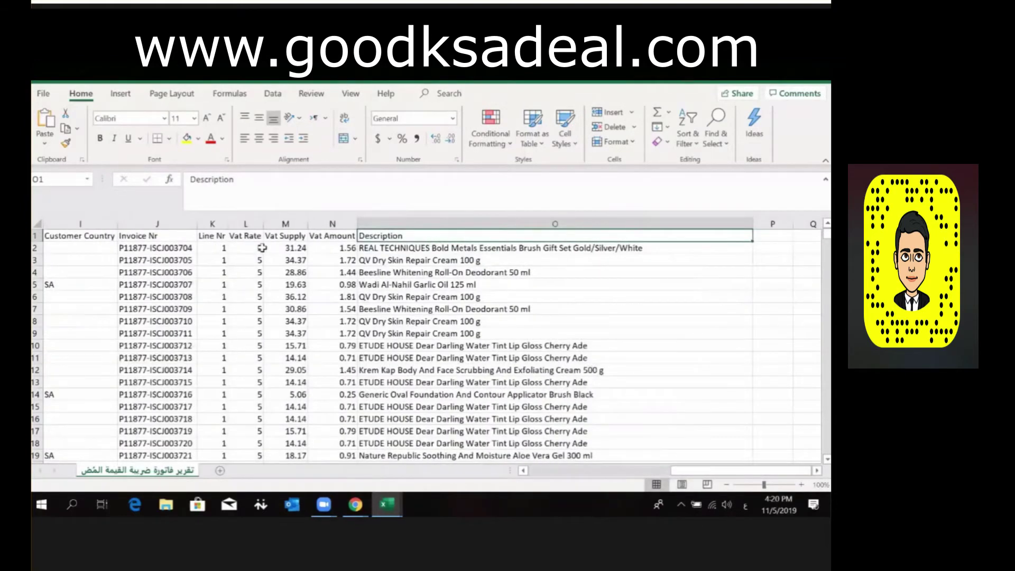
pyautogui.press('Right')
pyautogui.press('Down')
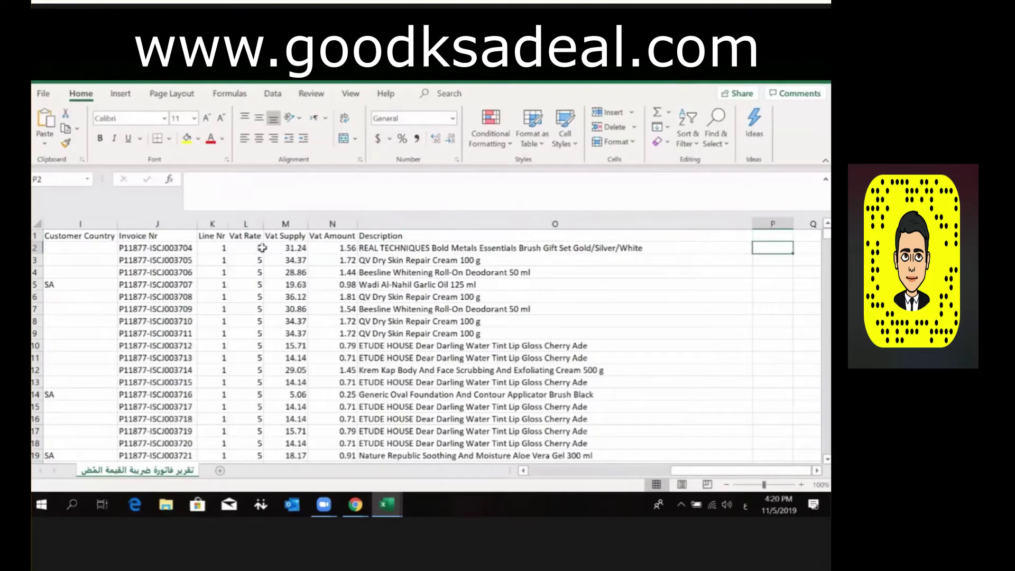
pyautogui.write('=vat')
pyautogui.press('Tab')
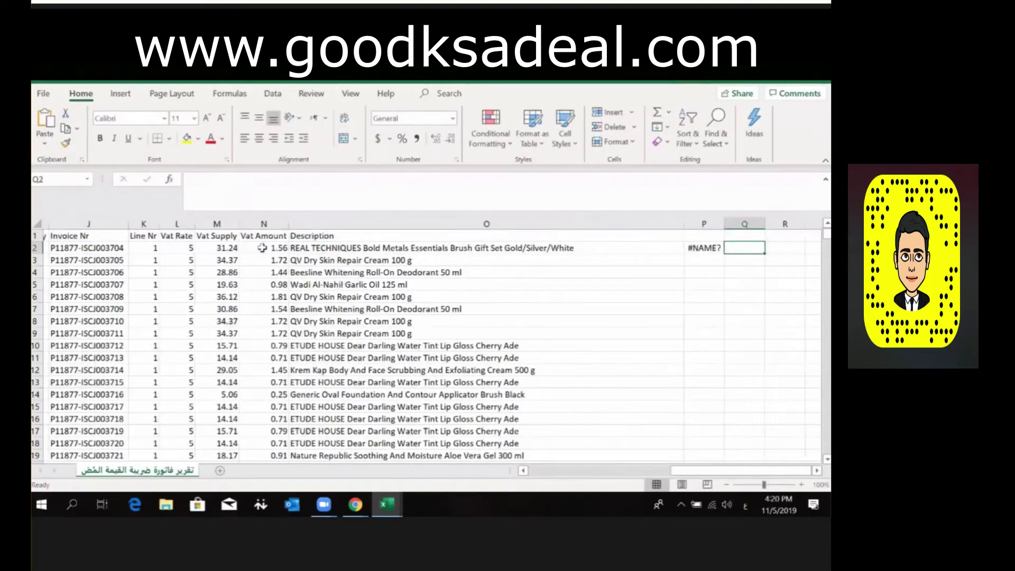
pyautogui.press('Left')
# - In P2, enter a VLOOKUP of A2 against the credit note report's Item Nr column A, with column index 1 and exact match 0
pyautogui.write('=vlo')
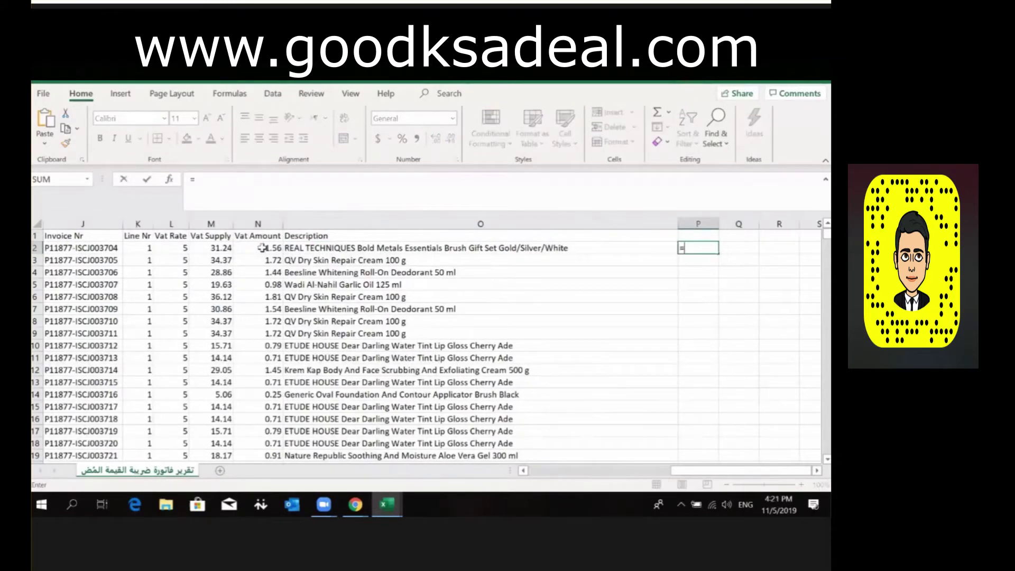
pyautogui.press('Tab')
pyautogui.press('Left')
pyautogui.press('Left')
pyautogui.press('Left')
pyautogui.press('Left')
pyautogui.press('Left')
pyautogui.press('Left')
pyautogui.press('Left')
pyautogui.press('Left')
pyautogui.press('Left')
pyautogui.press('Left')
pyautogui.press('Left')
pyautogui.press('Left')
pyautogui.press('Left')
pyautogui.press('Left')
pyautogui.press('Left')
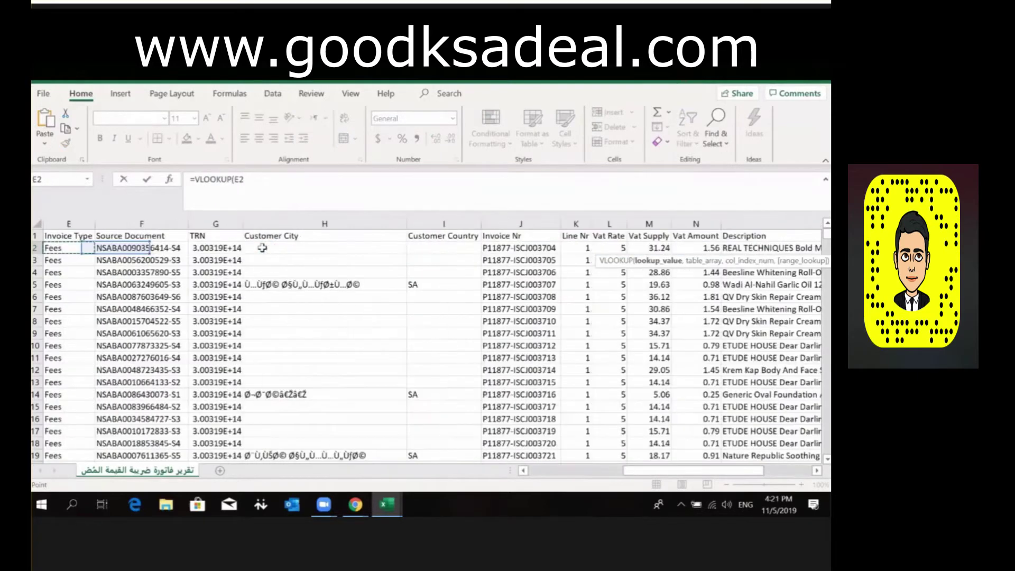
pyautogui.write(',')
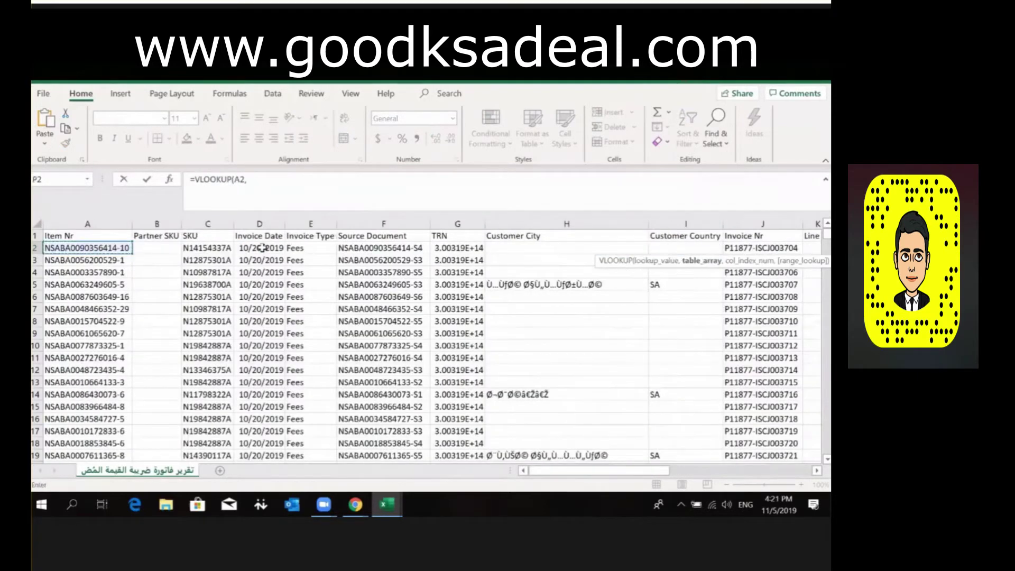
pyautogui.hotkey('alt', 'Tab')
pyautogui.hotkey('alt', 'Tab')
pyautogui.hotkey('alt', 'Tab')
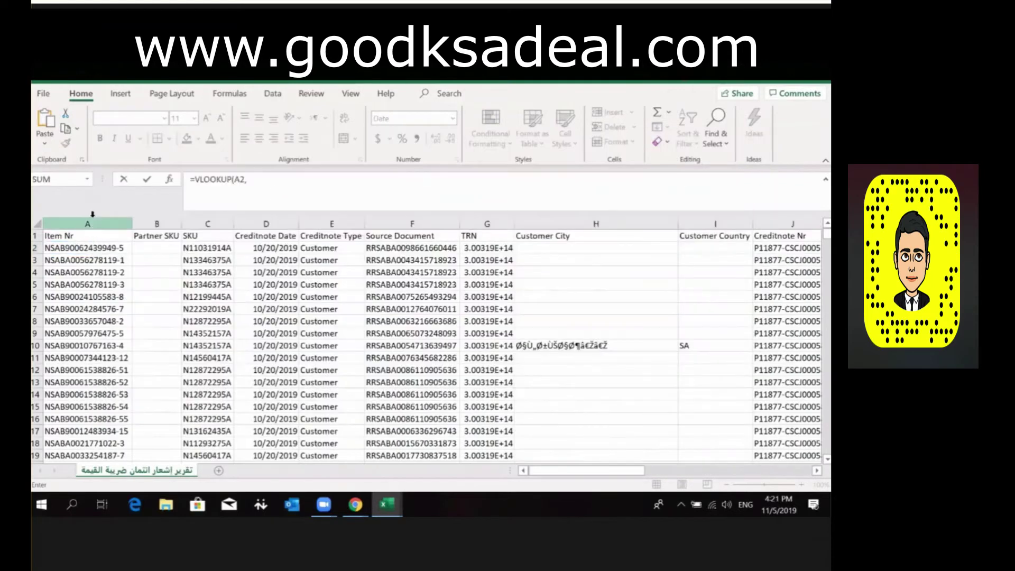
pyautogui.click(92, 216)
pyautogui.write(',1,0')
pyautogui.press('Return')
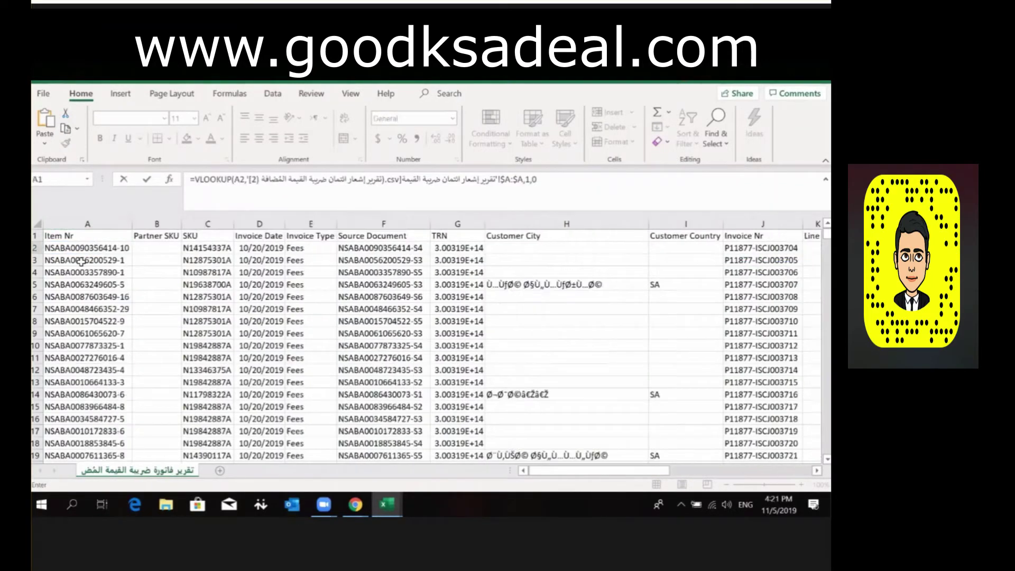
# - Fill the VLOOKUP formula down column P to the last data row, P2750
pyautogui.press('Left')
pyautogui.hotkey('ctrl', 'Down')
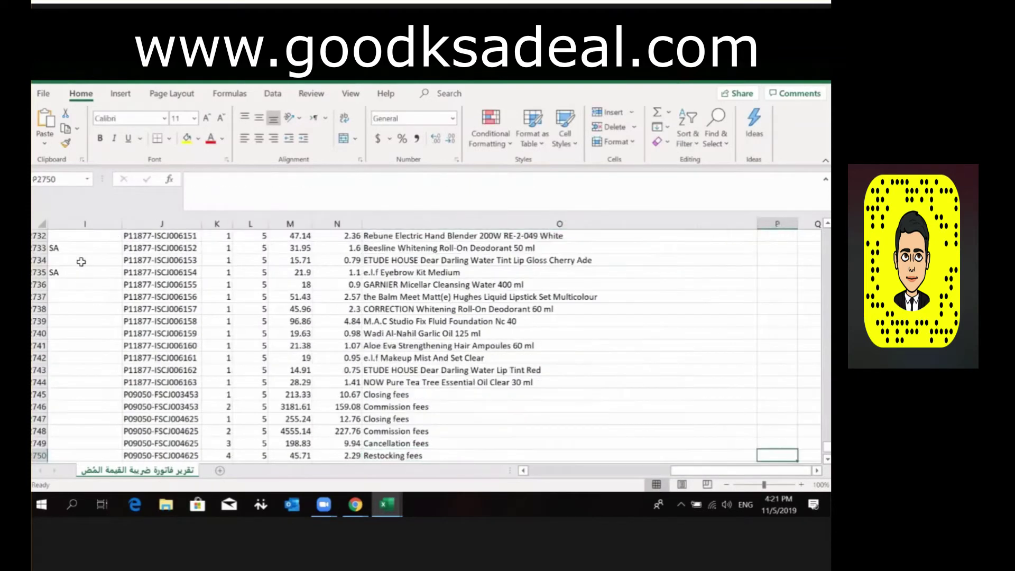
pyautogui.press('Right')
pyautogui.hotkey('ctrl', 'shift', 'Up')
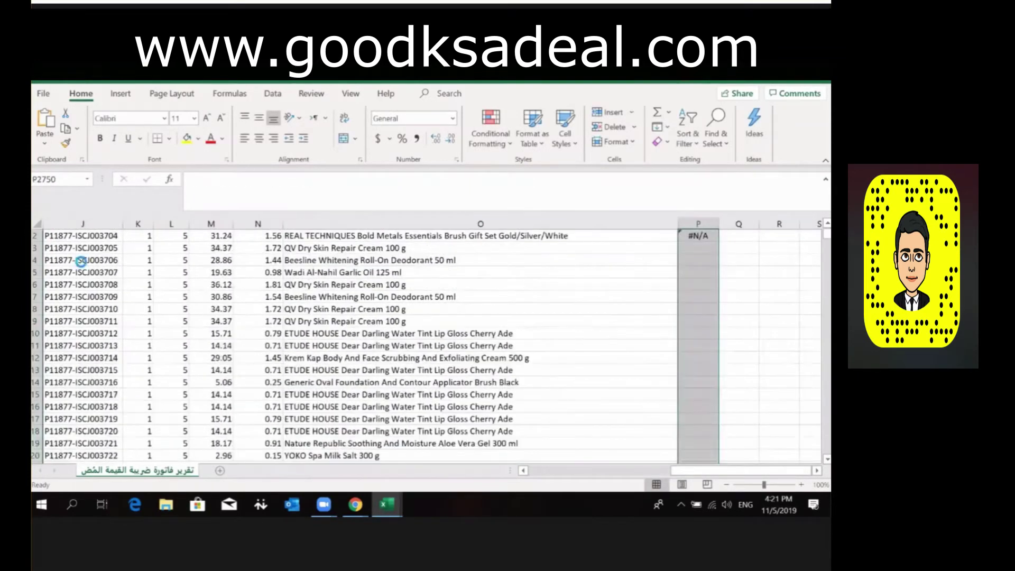
pyautogui.hotkey('ctrl', 'd')
pyautogui.press('alt')
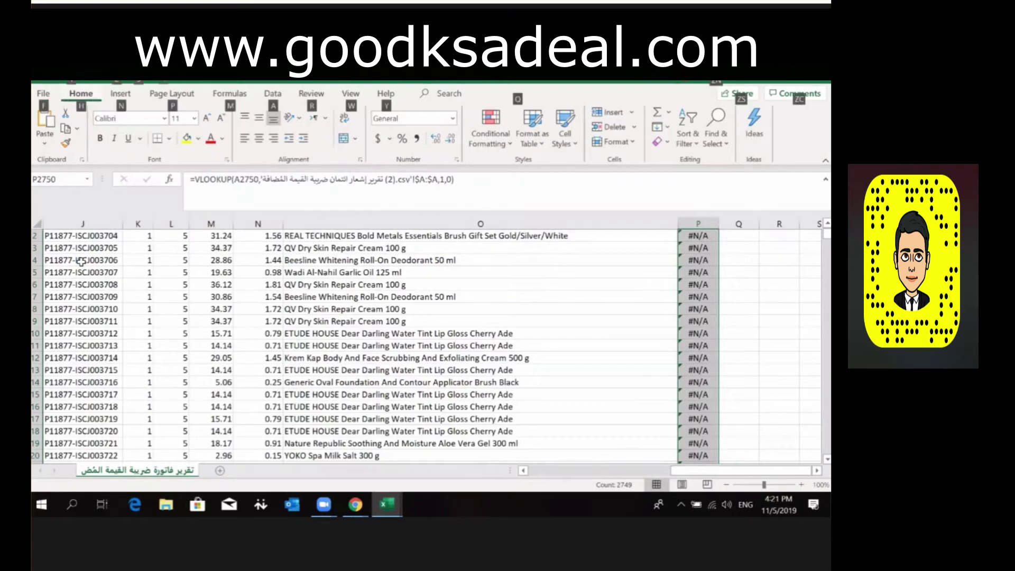
pyautogui.press('alt')
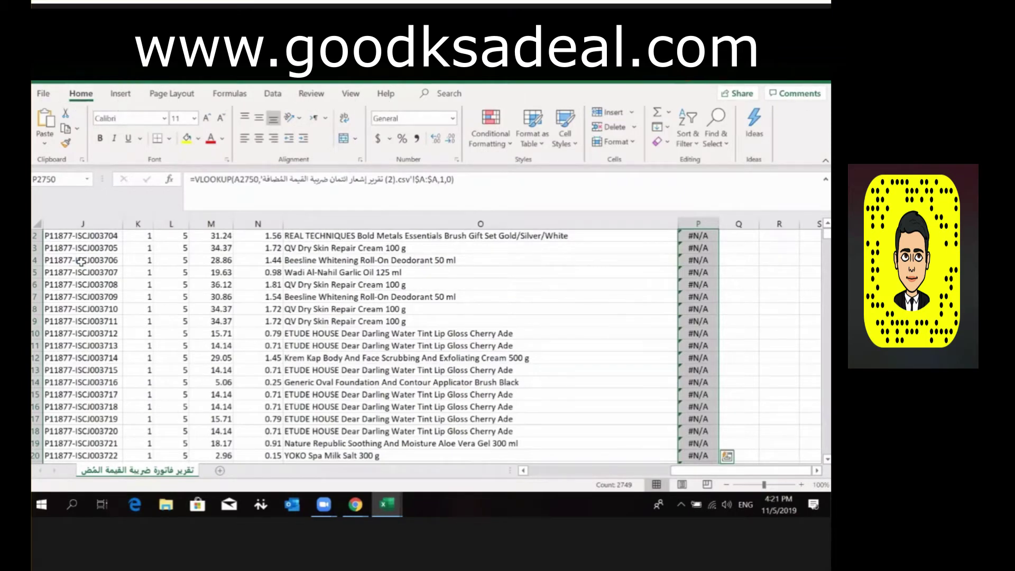
# - Add filters to the VAT invoice report's header row and filter column P to exclude #N/A
pyautogui.scroll(1, 80, 260)
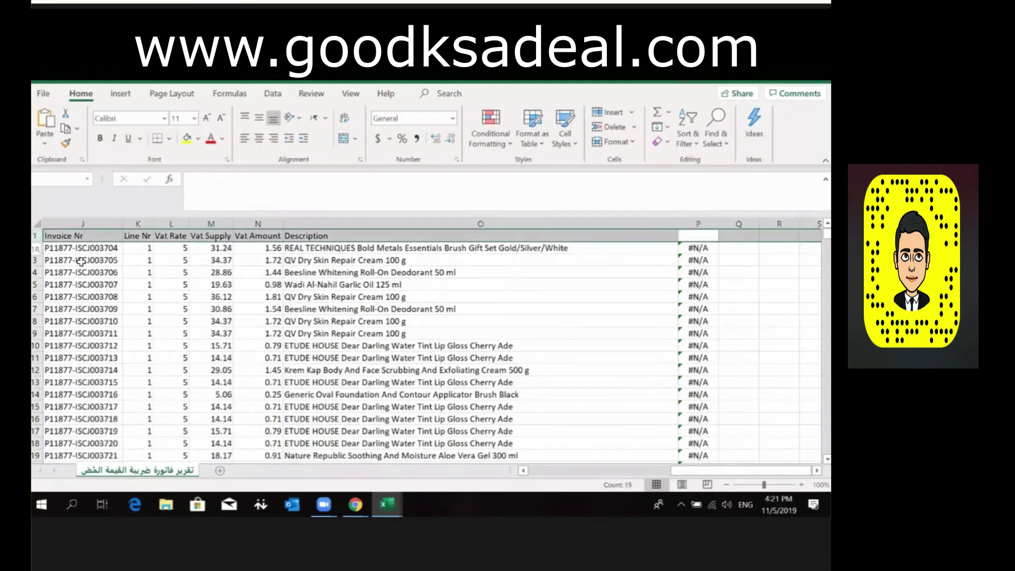
pyautogui.hotkey('ctrl', 'shift', 'l')
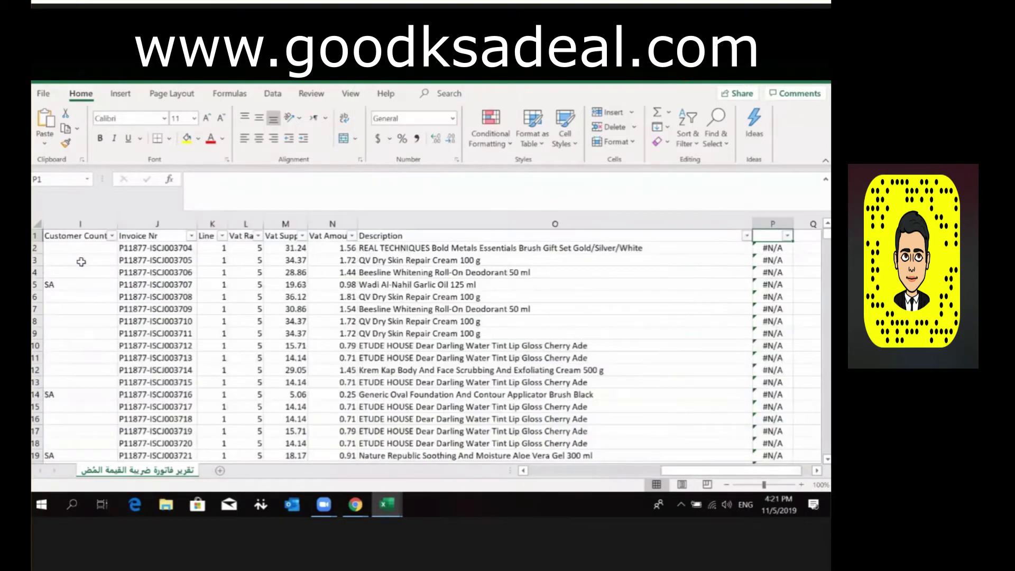
pyautogui.hotkey('alt', 'Down')
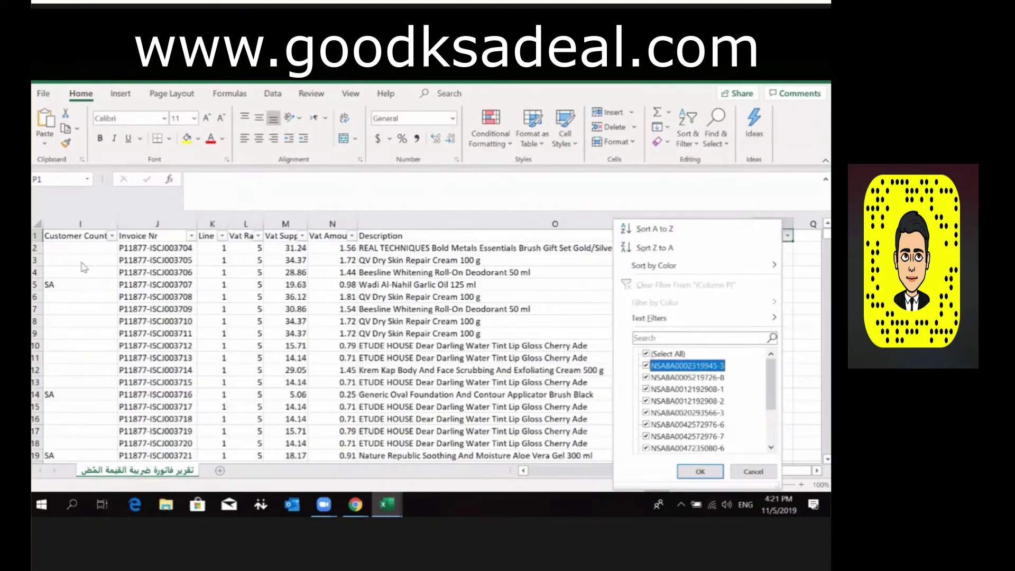
pyautogui.press('End')
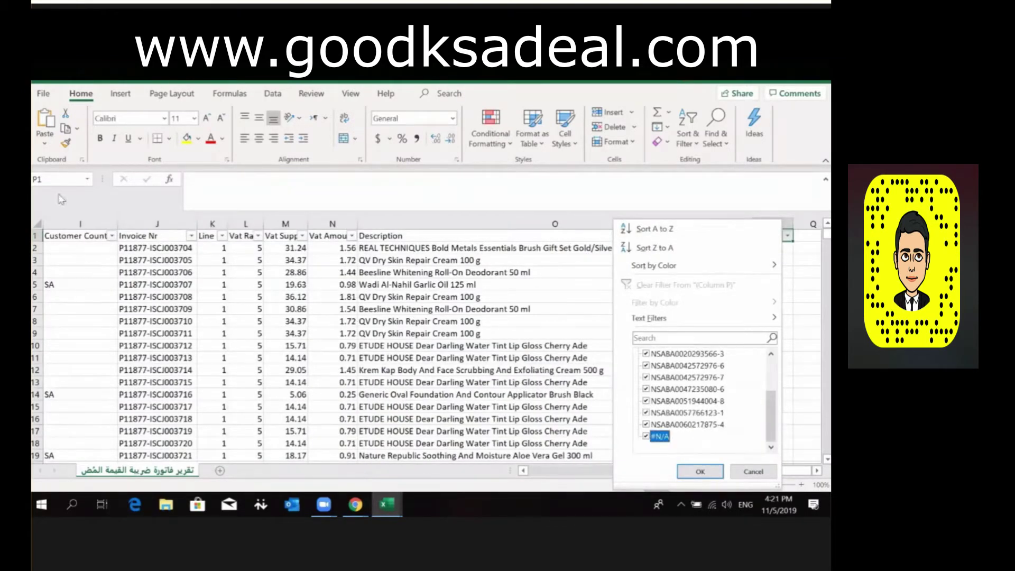
pyautogui.click(645, 437)
pyautogui.click(698, 471)
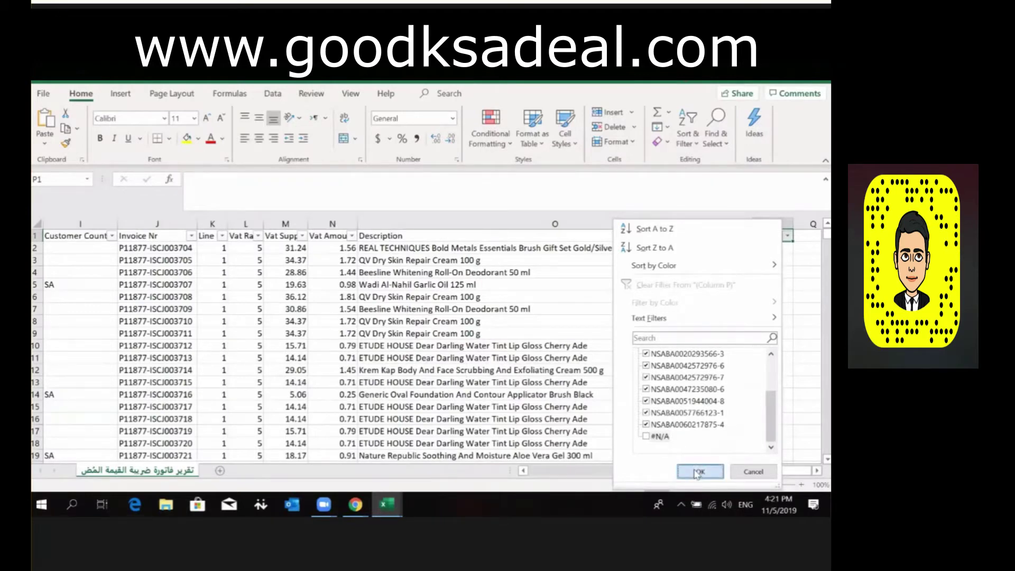
# - Examine the filtered invoice rows from the lookup column back to their Item Nr values
pyautogui.press('Down')
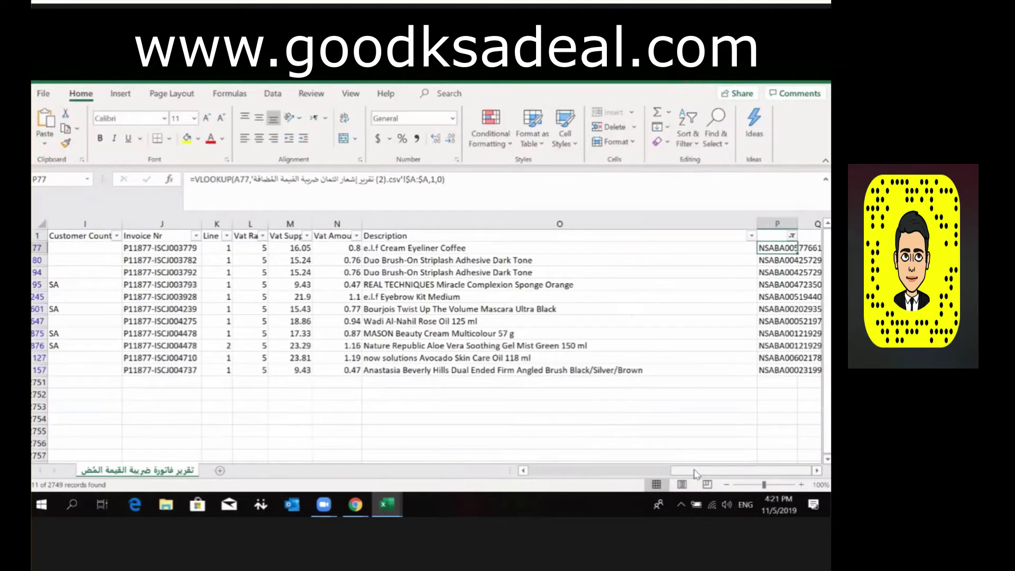
pyautogui.press('Up')
pyautogui.press('Left')
pyautogui.press('Left')
pyautogui.press('Left')
pyautogui.press('Left')
pyautogui.press('Left')
pyautogui.press('Left')
pyautogui.press('Left')
pyautogui.press('Left')
pyautogui.press('Left')
pyautogui.press('Left')
pyautogui.press('Left')
pyautogui.press('Left')
pyautogui.press('Left')
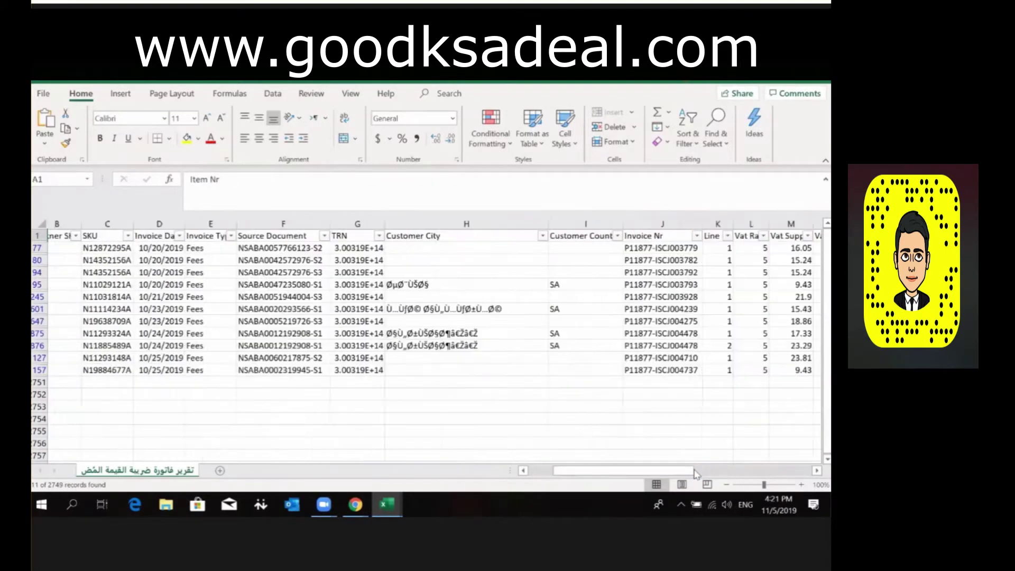
pyautogui.press('Right')
pyautogui.press('Down')
pyautogui.press('Left')
pyautogui.press('Left')
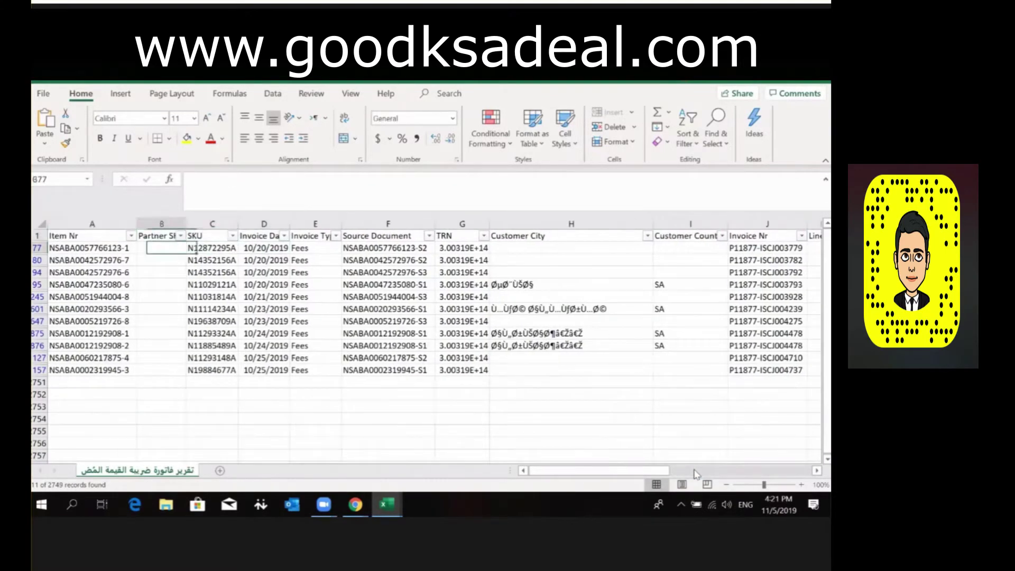
pyautogui.press('Left')
# - Switch to the VAT credit note report and add filters to its header row, from Item Nr across
pyautogui.hotkey('ctrl', 'pagedown')
pyautogui.press('Up')
pyautogui.press('Left')
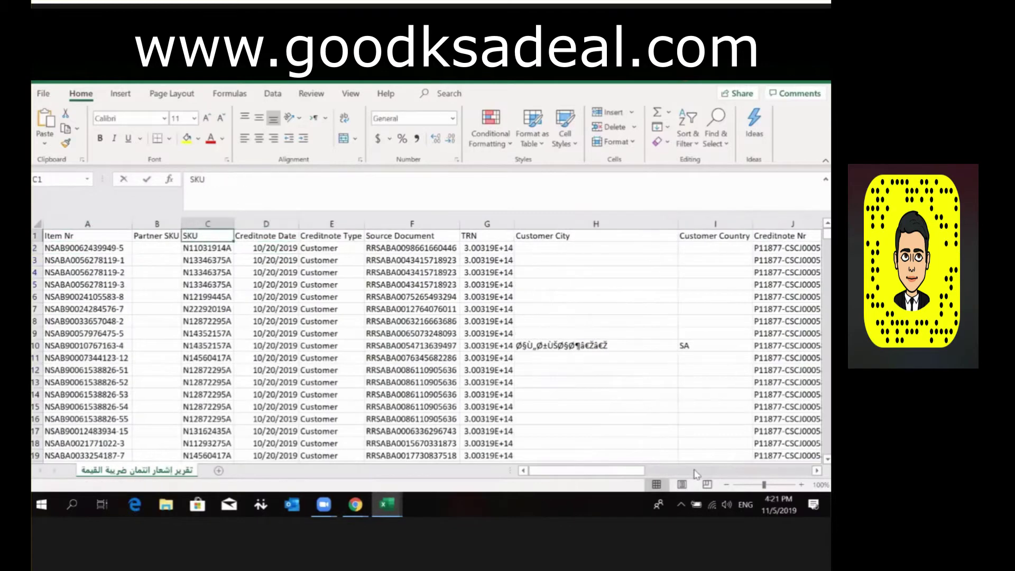
pyautogui.press('Left')
pyautogui.press('Left')
pyautogui.hotkey('ctrl', 'shift', 'Right')
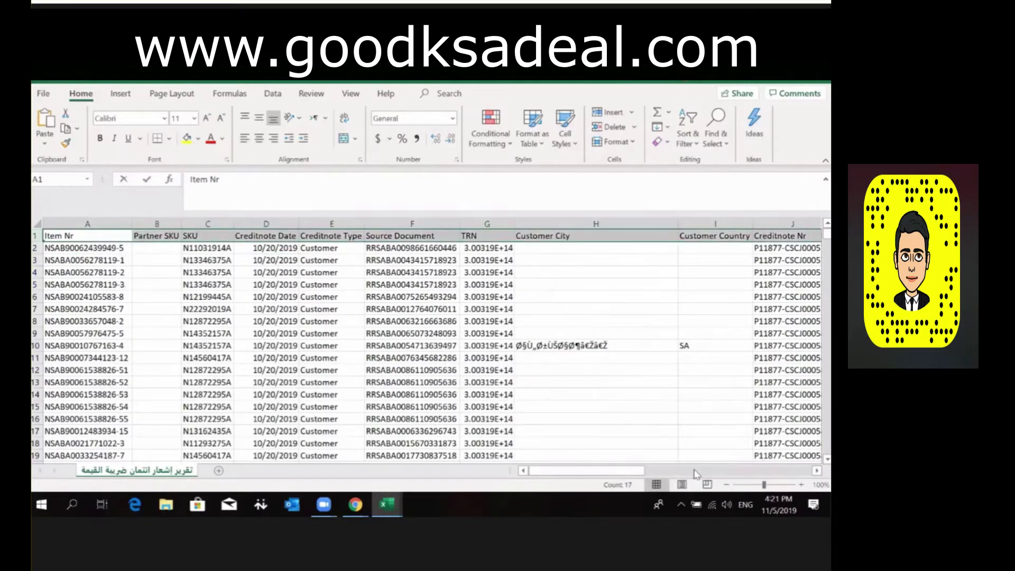
# - Copy the item number in A77 of the VAT invoice report and filter the credit note report's Item Nr column by it
pyautogui.hotkey('ctrl', 'pageup')
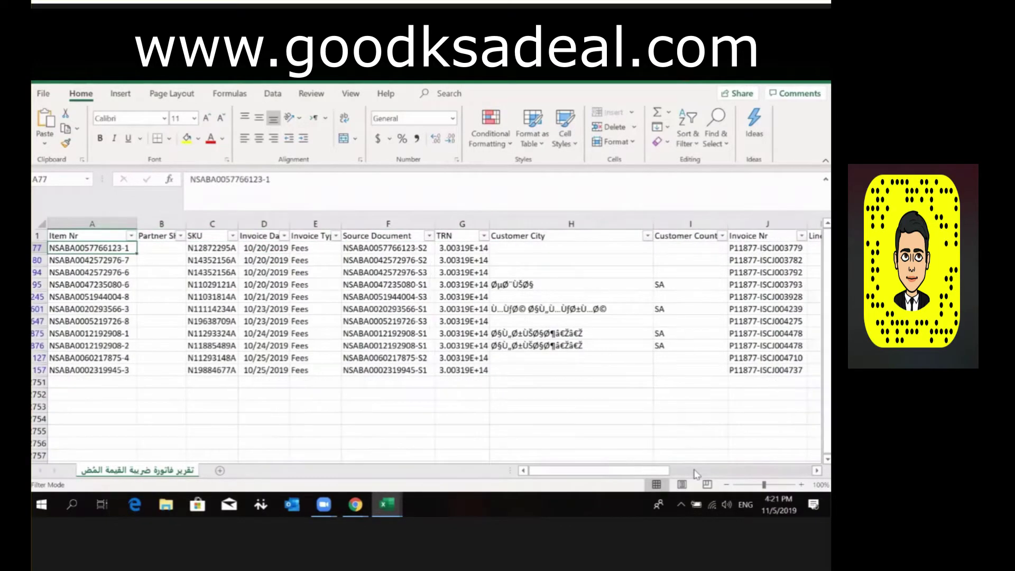
pyautogui.hotkey('ctrl', 'c')
pyautogui.hotkey('alt', 'Tab')
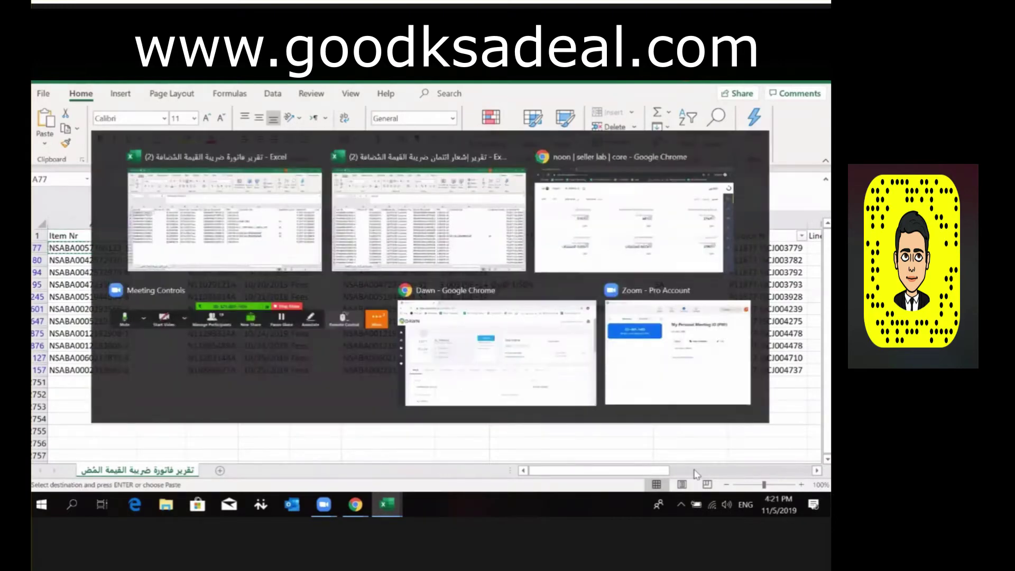
pyautogui.hotkey('alt', 'Down')
pyautogui.press('Down')
pyautogui.press('Down')
pyautogui.press('Down')
pyautogui.press('Down')
pyautogui.press('Down')
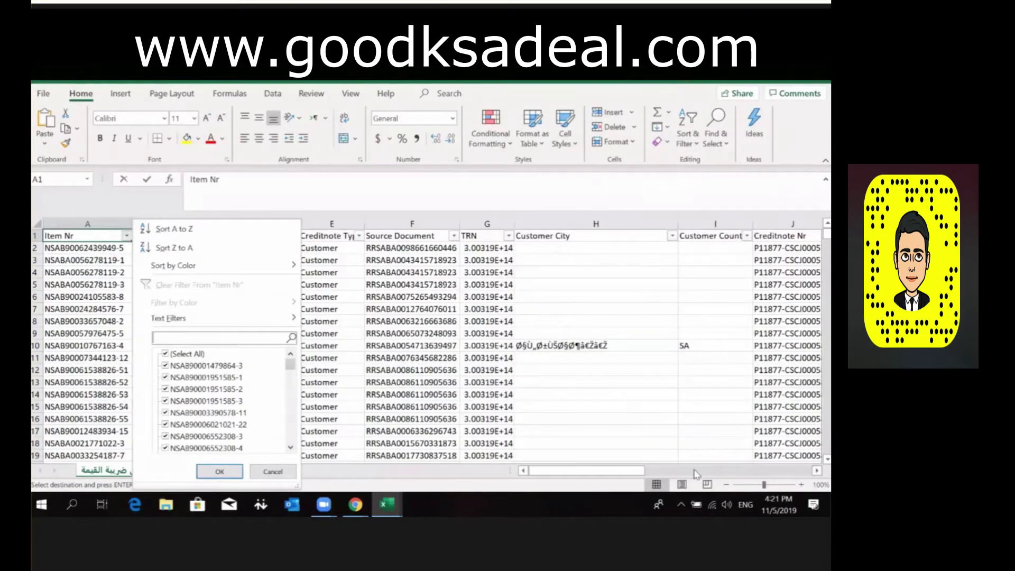
pyautogui.hotkey('ctrl', 'v')
pyautogui.press('Return')
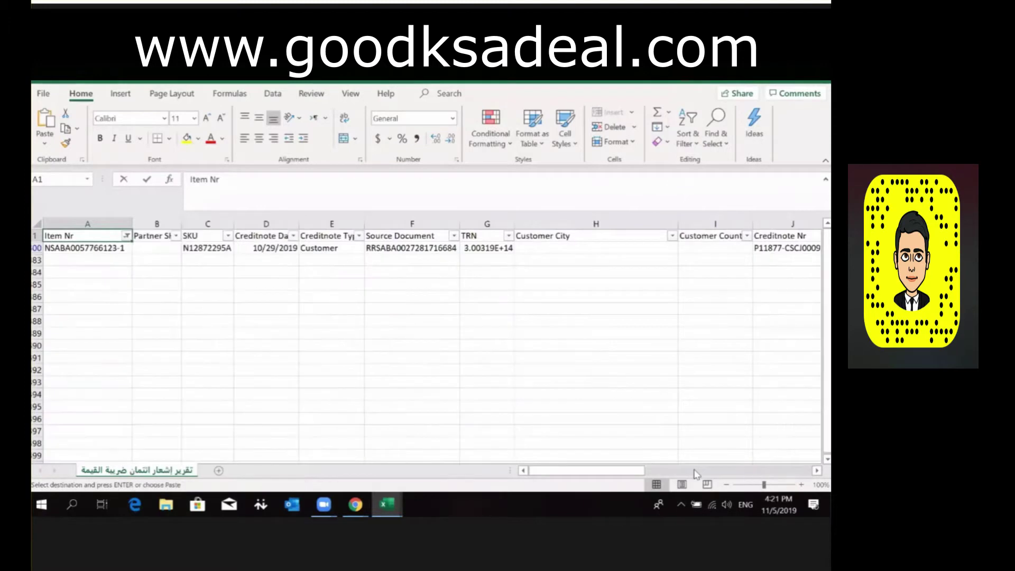
# - Compare the matched item's Creditnote Date in the credit note report with its Invoice Date in the VAT invoice report
pyautogui.press('Right')
pyautogui.press('Right')
pyautogui.press('Right')
pyautogui.hotkey('alt', 'Tab')
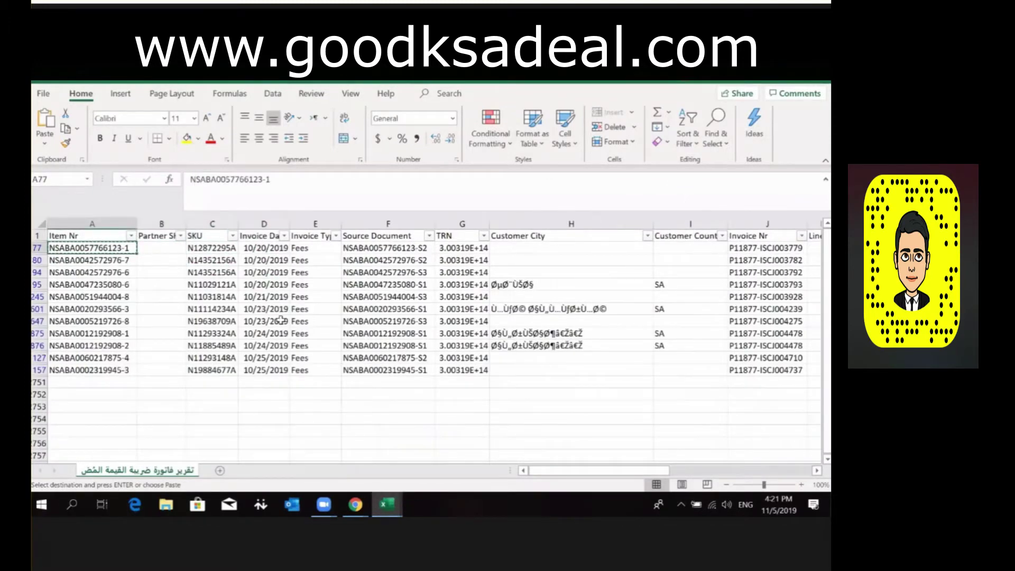
pyautogui.click(280, 248)
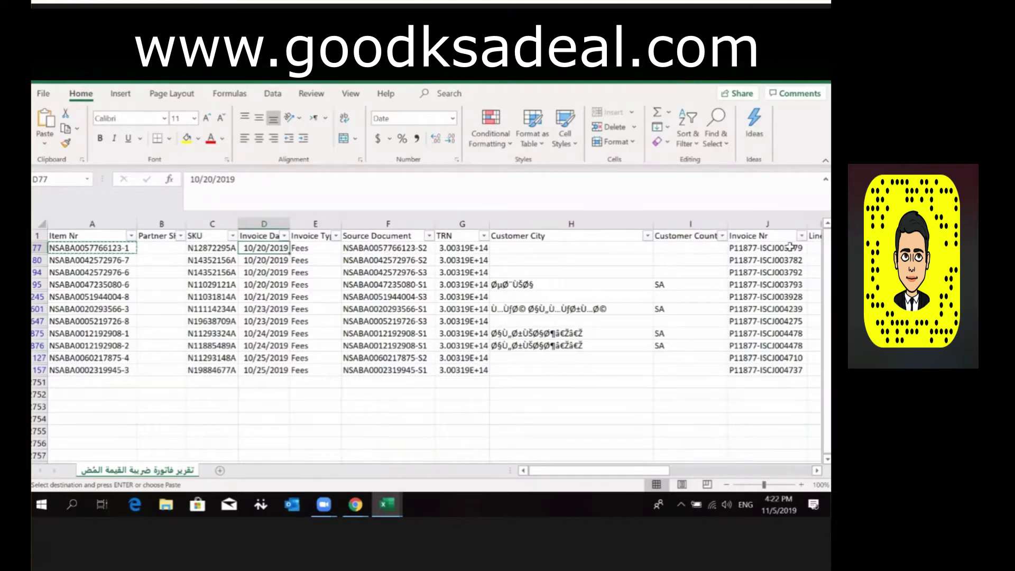
# - Compare the item's Invoice Nr in the VAT invoice report with the Creditnote Nr and Invoice Nr in the credit note report
pyautogui.click(788, 249)
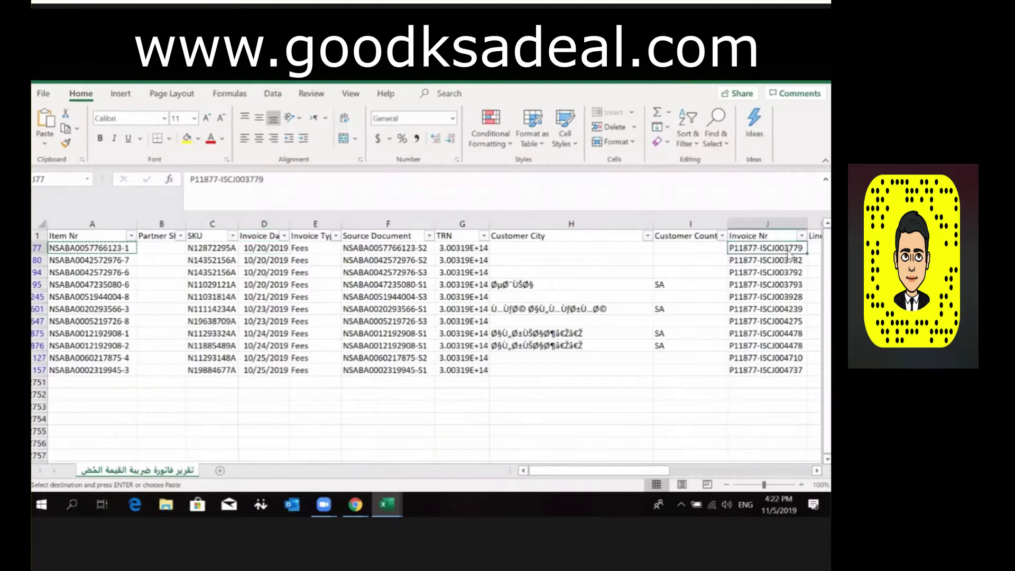
pyautogui.hotkey('alt', 'Tab')
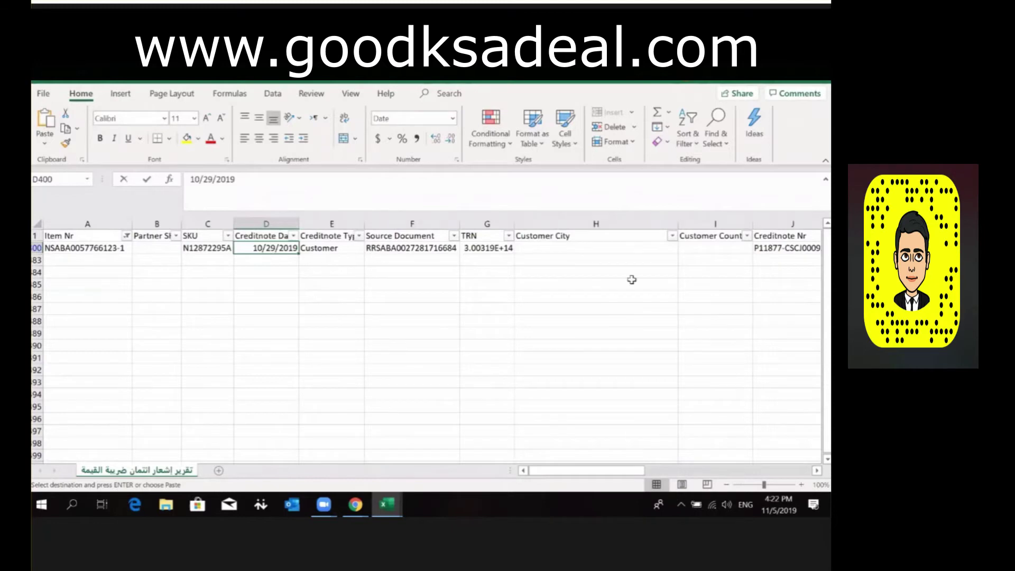
pyautogui.click(803, 248)
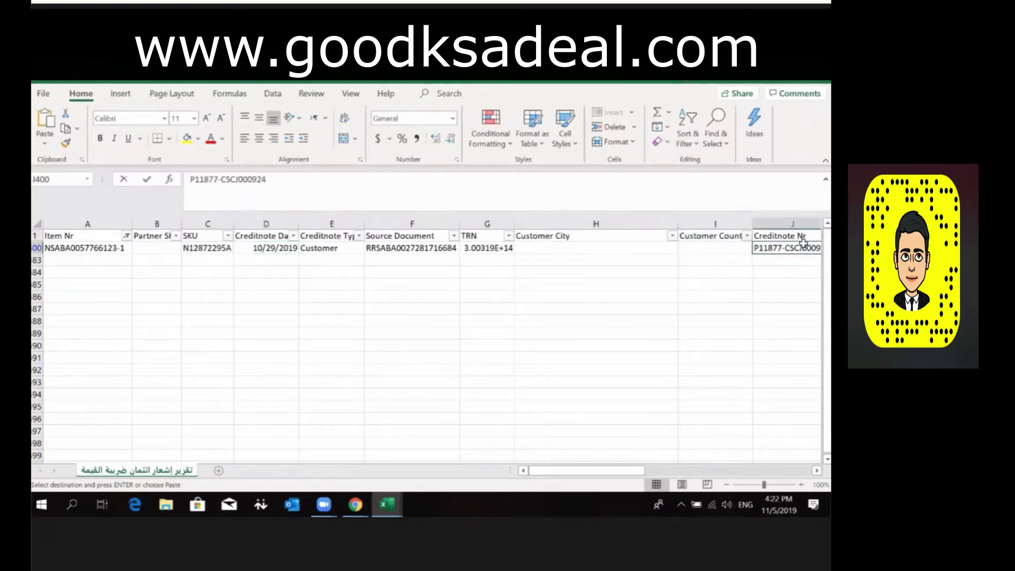
pyautogui.press('Right')
pyautogui.press('Right')
pyautogui.press('Right')
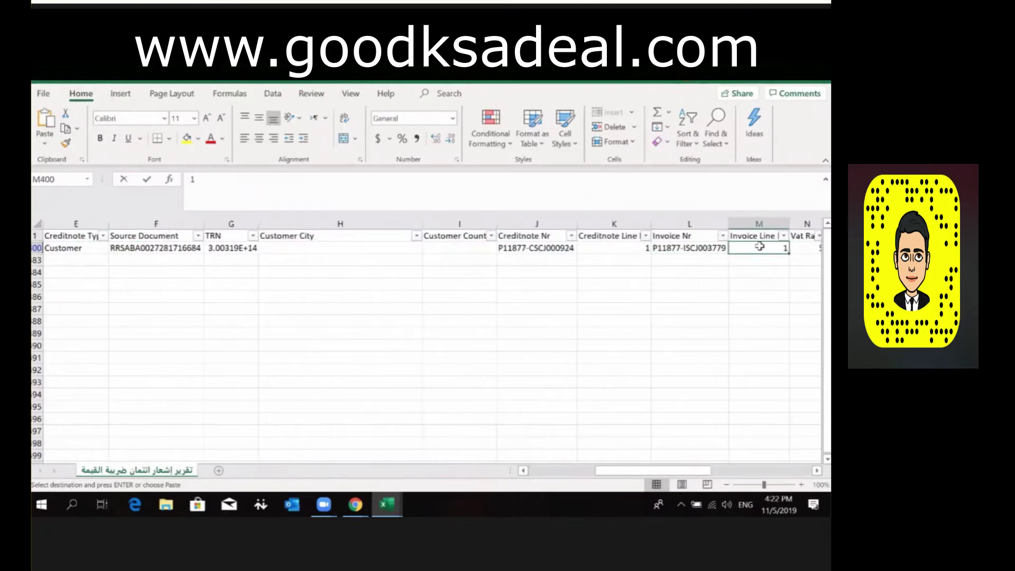
pyautogui.click(707, 250)
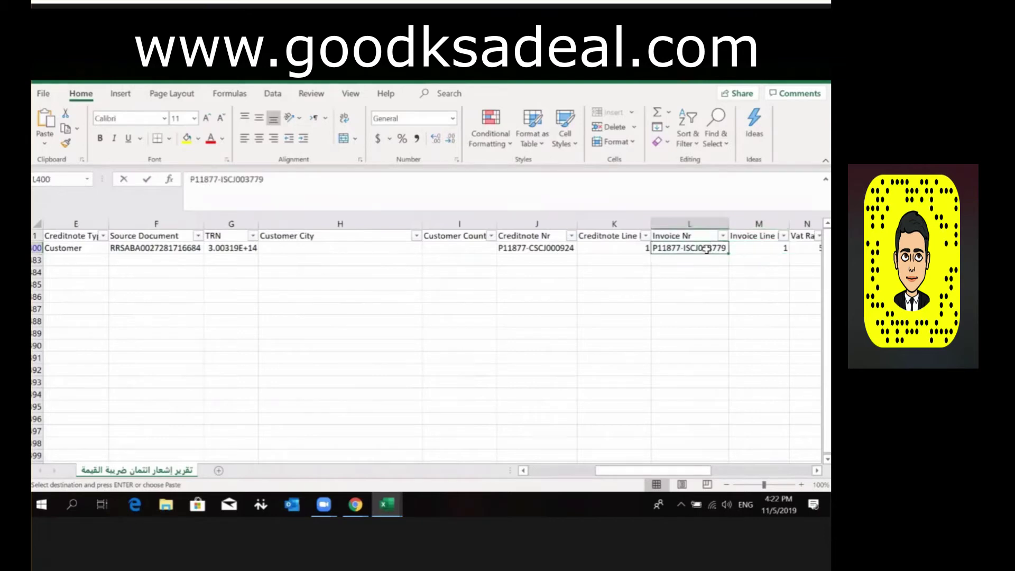
# - Recheck the item's invoice date in D77 against its credit note date in D400 across the two reports
pyautogui.press('Up')
pyautogui.press('Left')
pyautogui.press('Home')
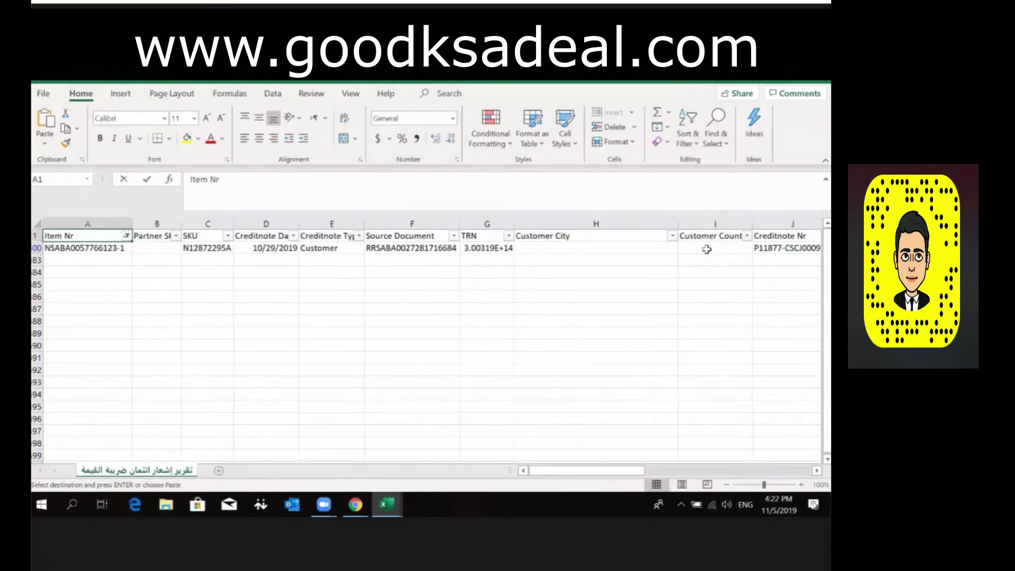
pyautogui.hotkey('ctrl', 'pageup')
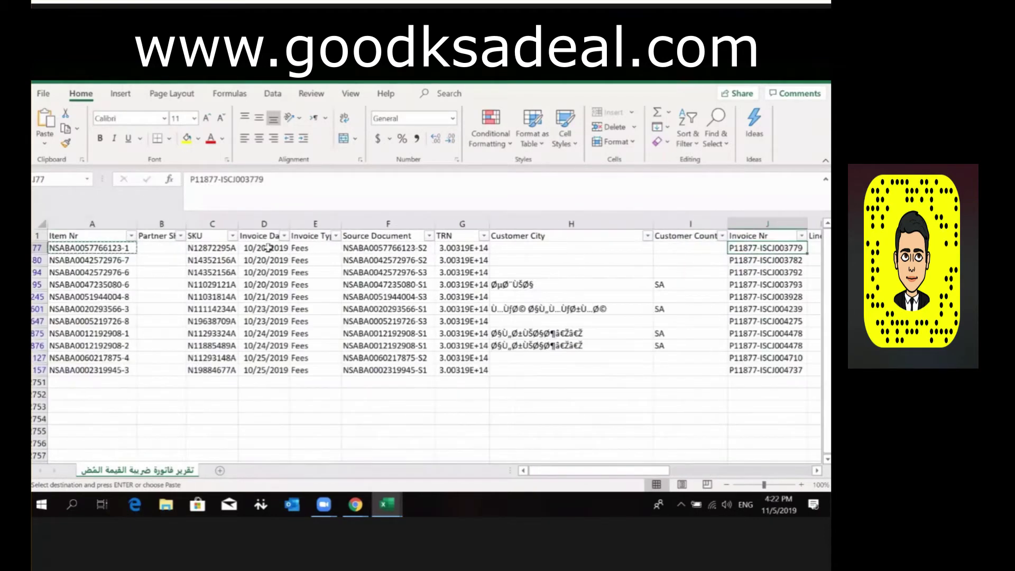
pyautogui.click(268, 248)
pyautogui.hotkey('ctrl', 'pagedown')
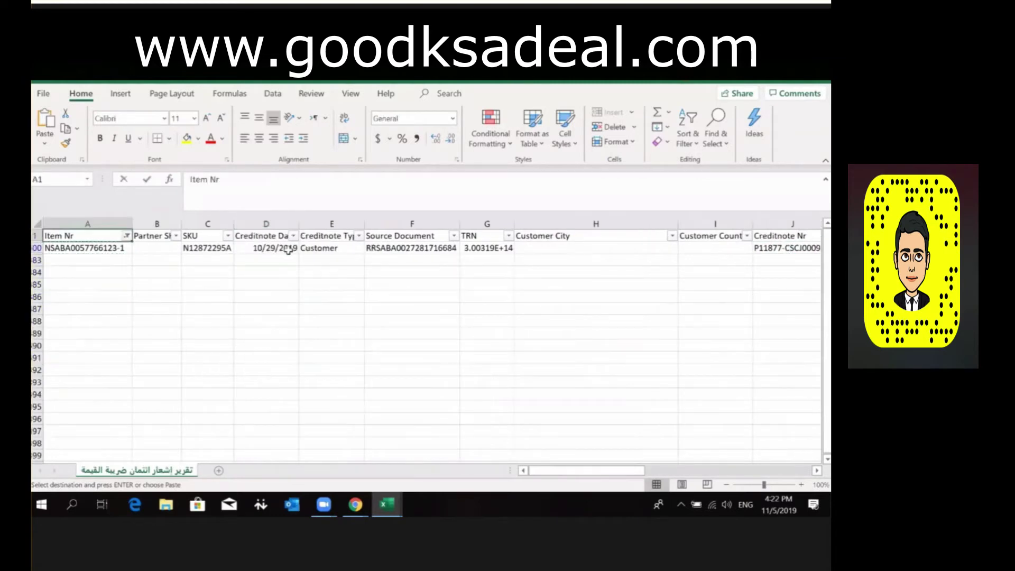
pyautogui.click(288, 250)
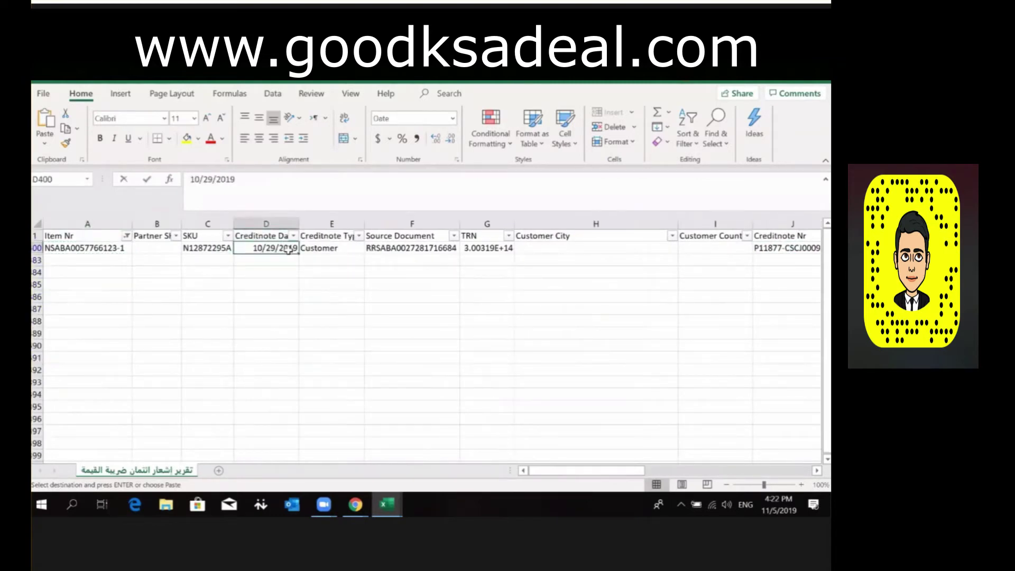
pyautogui.hotkey('ctrl', 'pageup')
pyautogui.press('Down')
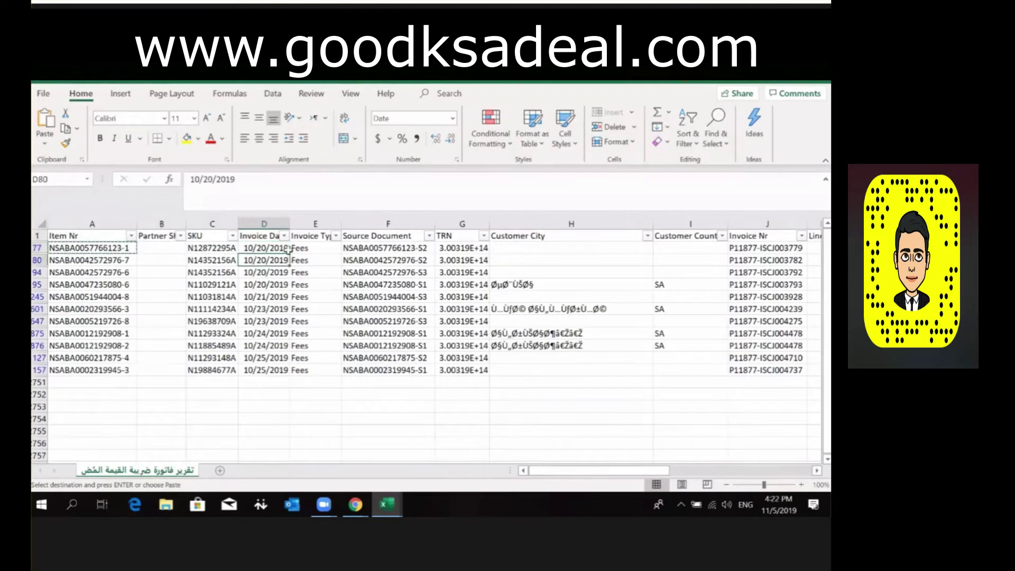
# - Delete all filtered matching data rows from the VAT invoice report, keeping the header, and remove the filters
pyautogui.click(288, 249)
pyautogui.hotkey('ctrl', 'a')
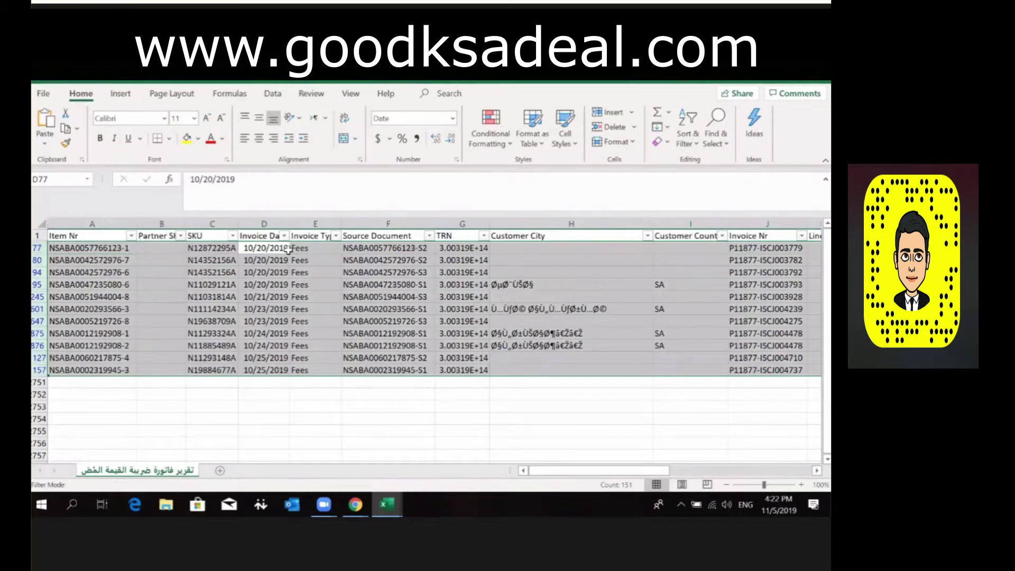
pyautogui.hotkey('ctrl', '-')
pyautogui.hotkey('ctrl', 'Up')
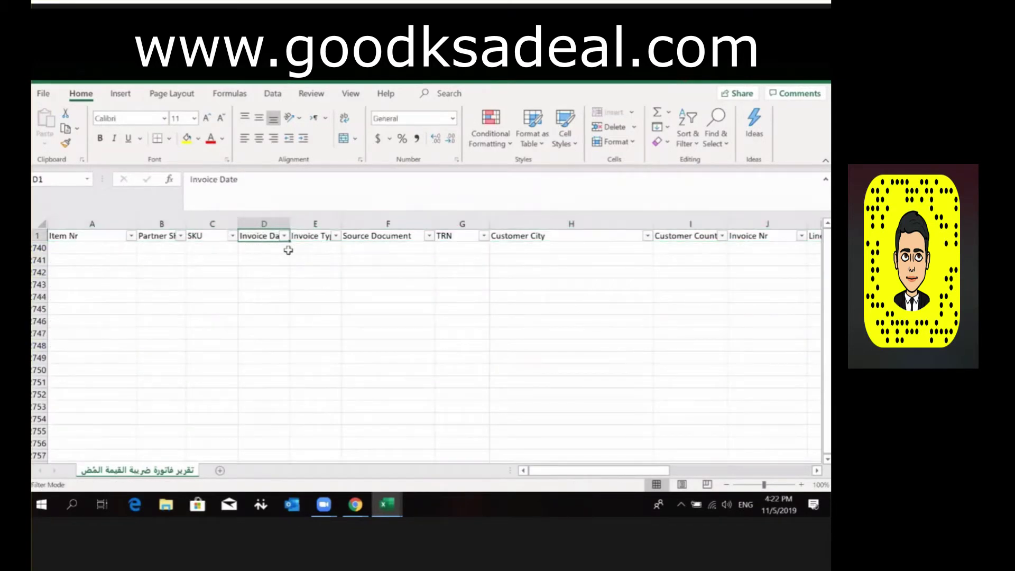
pyautogui.hotkey('alt', 'd')
pyautogui.press('f')
pyautogui.press('f')
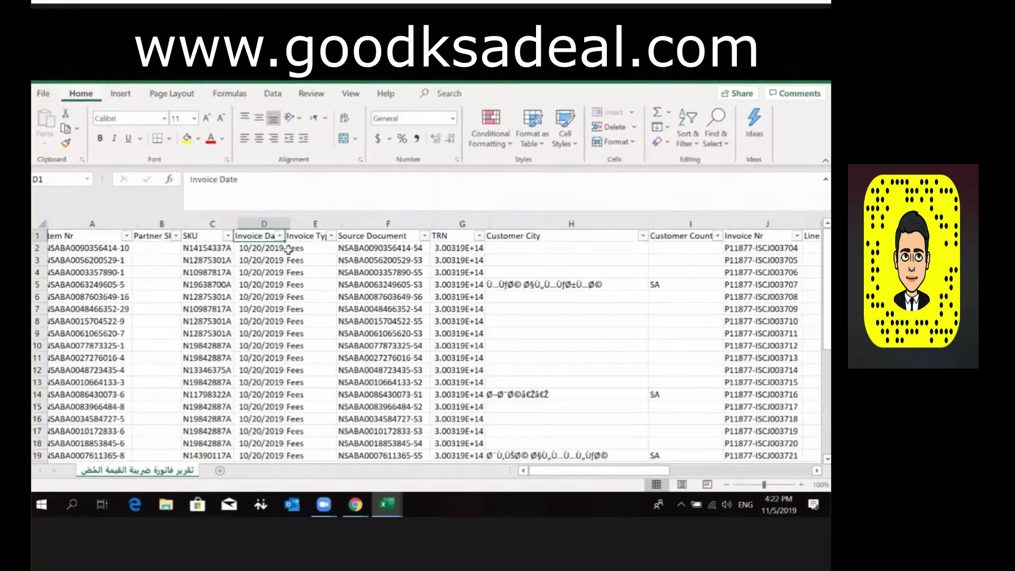
# - Clear the VLOOKUP formulas in column P of the VAT invoice report, from P2 down to the last data row
pyautogui.hotkey('ctrl', 'Right')
pyautogui.press('Down')
pyautogui.press('Right')
pyautogui.hotkey('ctrl', 'shift', 'Down')
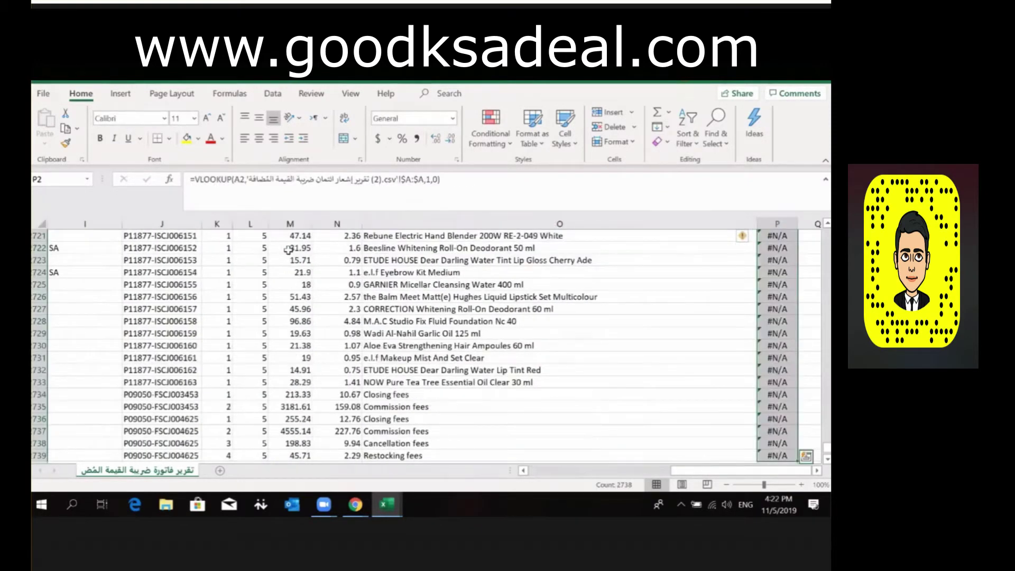
pyautogui.press('Delete')
# - Select the Vat Amount values from N2 to the last data row to read their sum, and return to A1
pyautogui.hotkey('ctrl', 'Up')
pyautogui.press('Down')
pyautogui.press('Left')
pyautogui.press('Left')
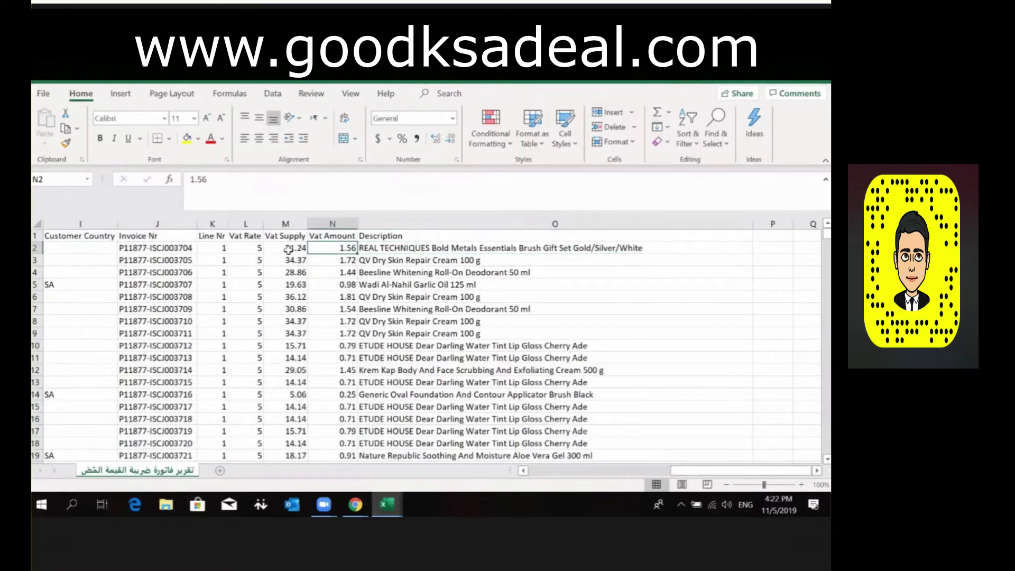
pyautogui.hotkey('ctrl', 'shift', 'Down')
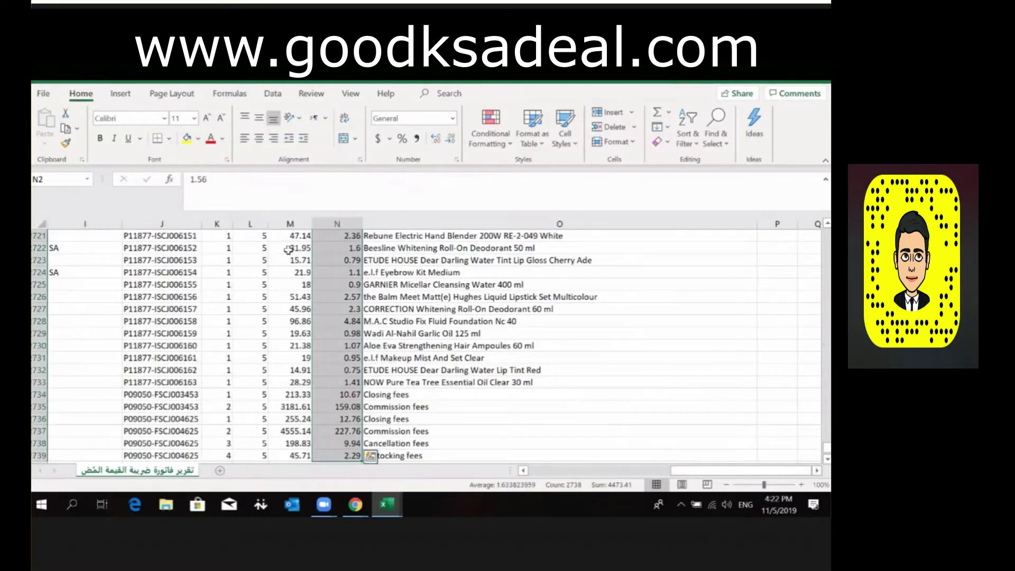
pyautogui.hotkey('ctrl', 'shift', 'Up')
pyautogui.press('Up')
pyautogui.hotkey('ctrl', 'Home')
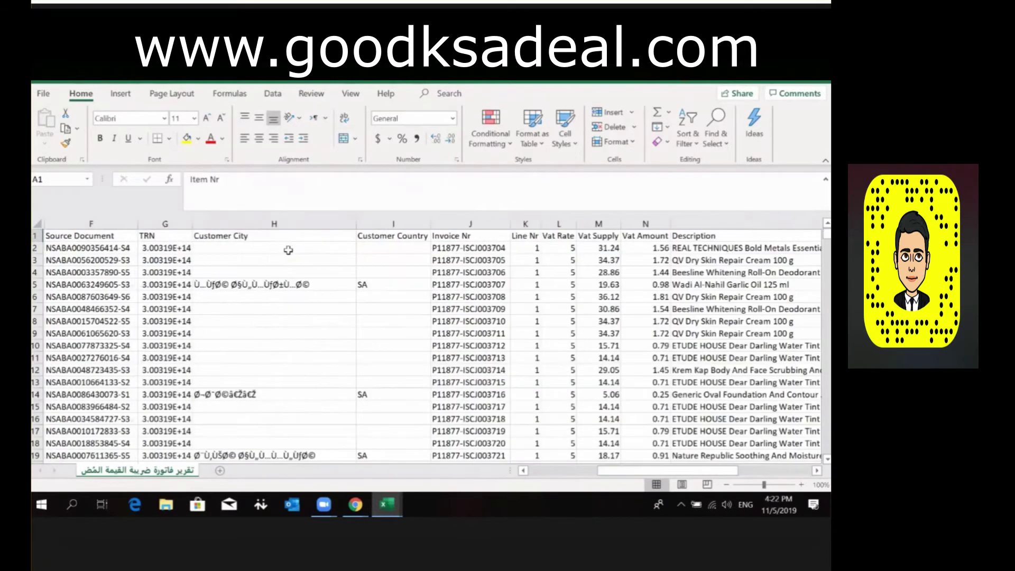
# - Close the VAT credit note report without saving its changes, and close the VAT invoice report
pyautogui.hotkey('ctrl', 'pagedown')
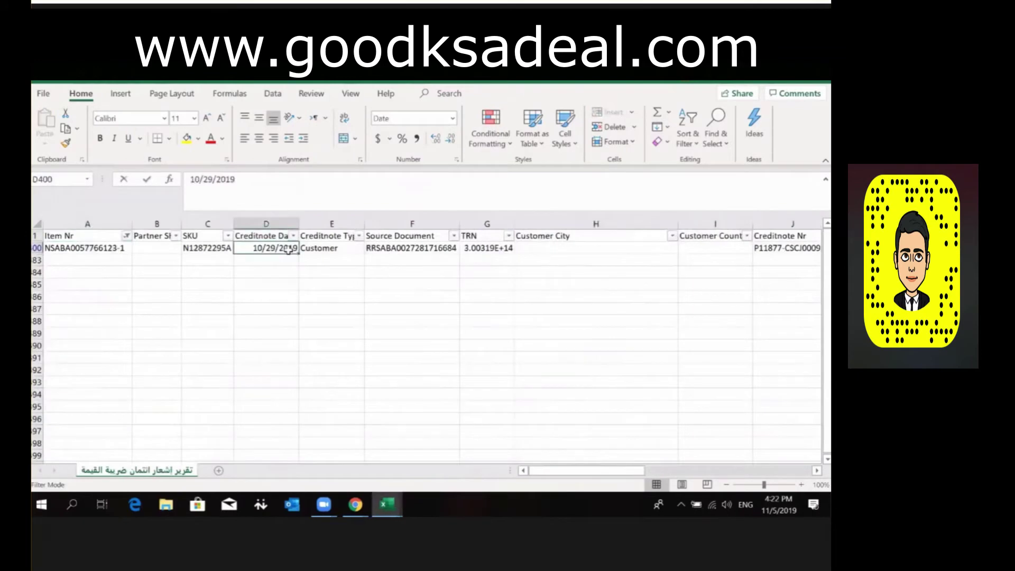
pyautogui.press('pagedown')
pyautogui.hotkey('ctrl', 'Up')
pyautogui.hotkey('ctrl', 'Up')
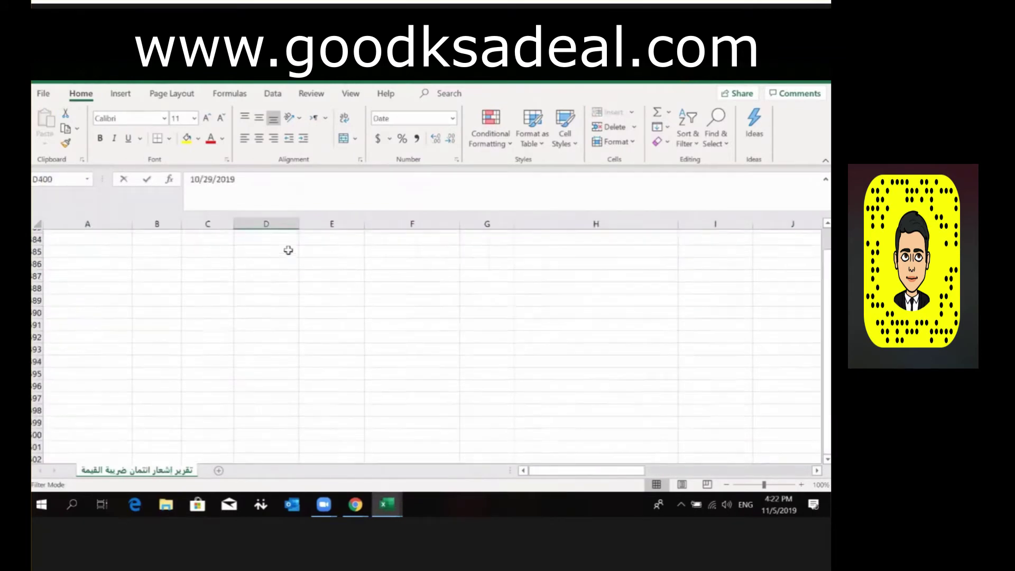
pyautogui.hotkey('ctrl', 'Home')
pyautogui.hotkey('ctrl', 'w')
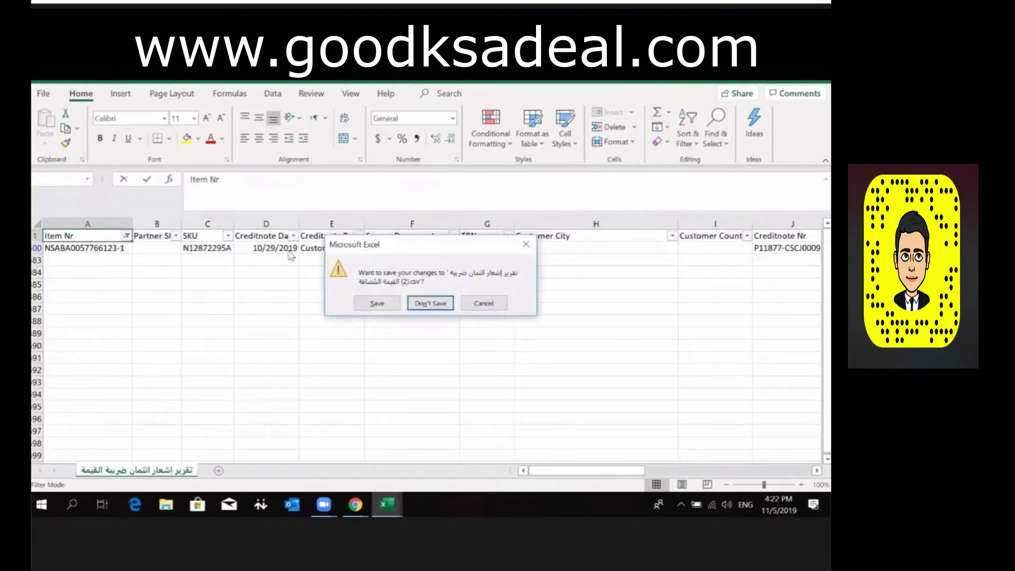
pyautogui.press('Return')
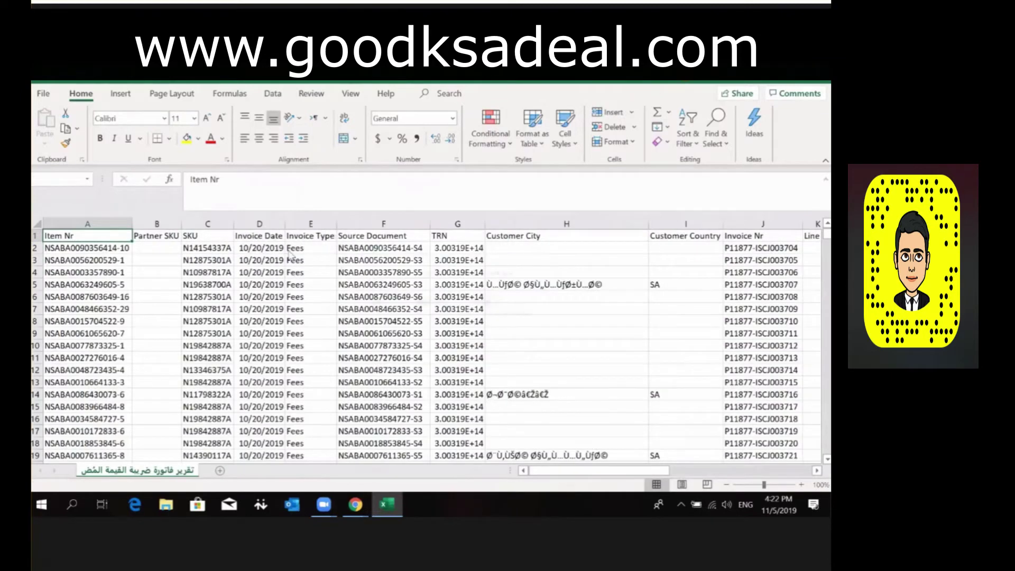
pyautogui.hotkey('ctrl', 'w')
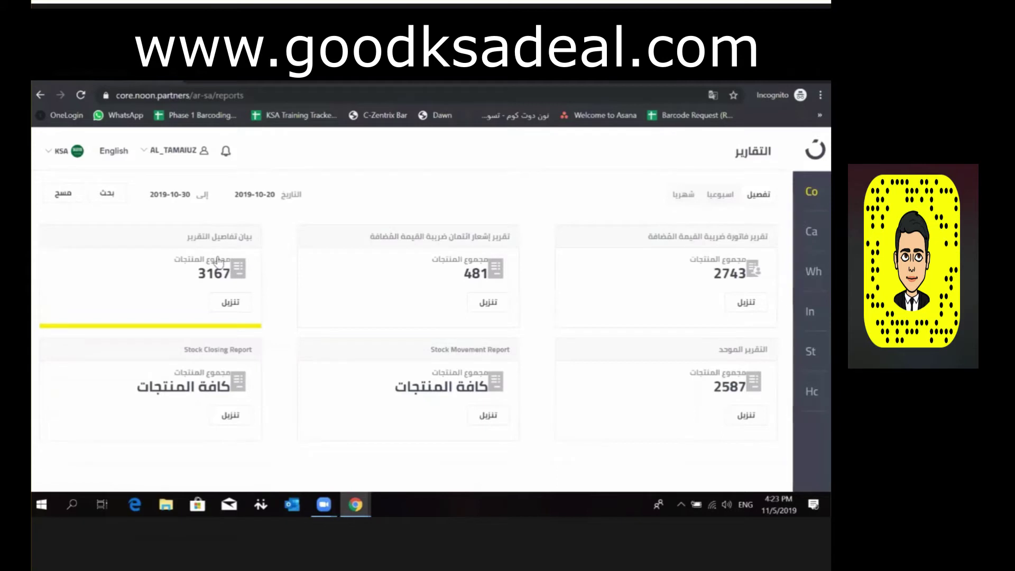
# - Download the report details statement (بيان تفاصيل التقرير) from the noon reports page and open the file in Excel
pyautogui.click(235, 301)
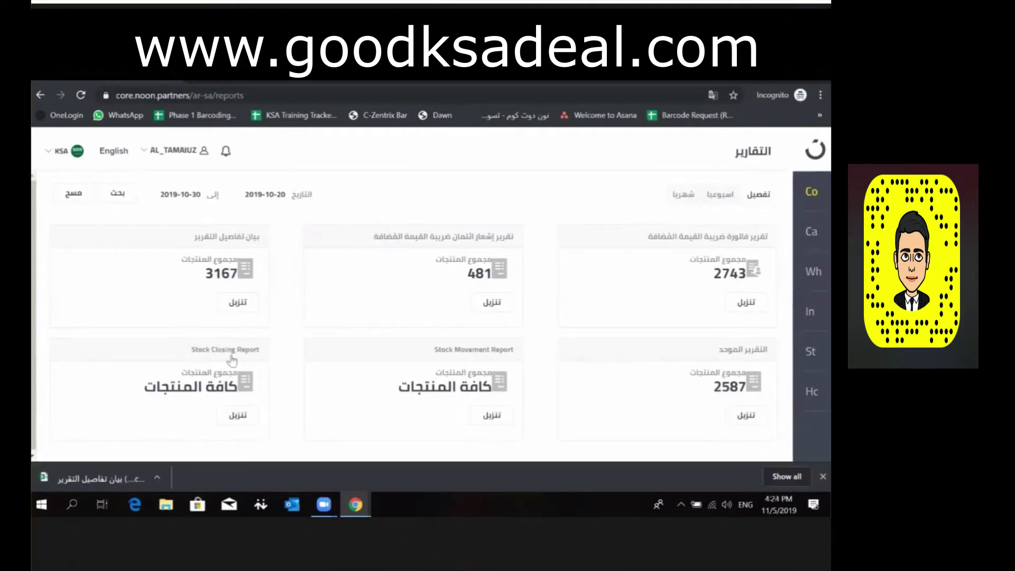
pyautogui.click(160, 476)
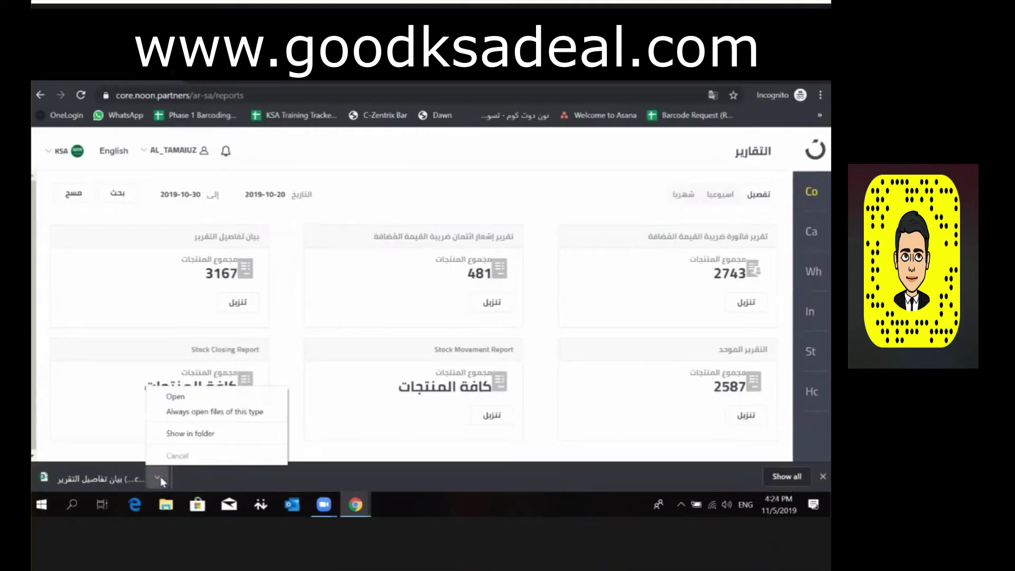
pyautogui.click(192, 394)
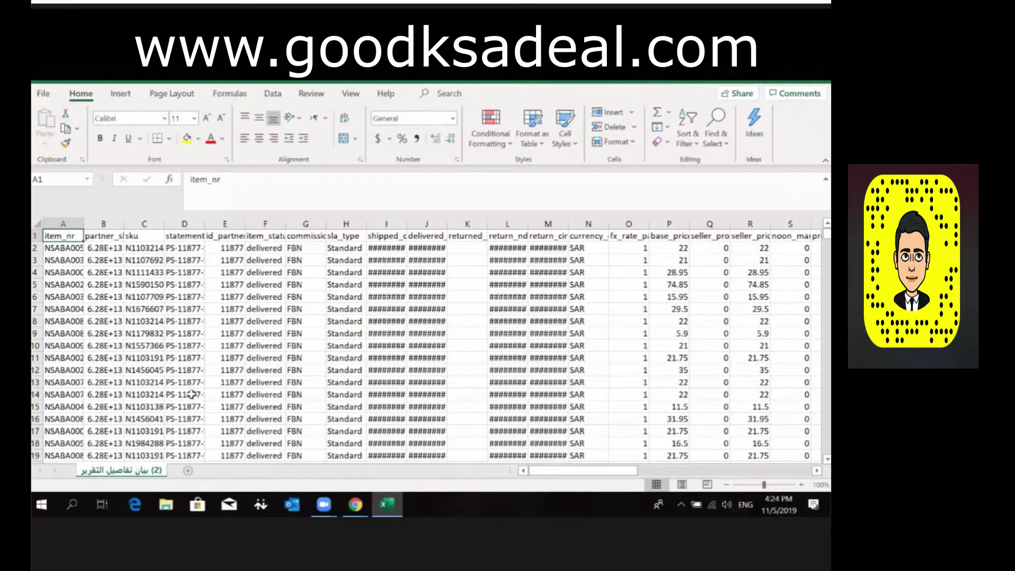
# - Autofit all columns of the statement details sheet to their contents and select the partner_sku value in B3
pyautogui.click(35, 222)
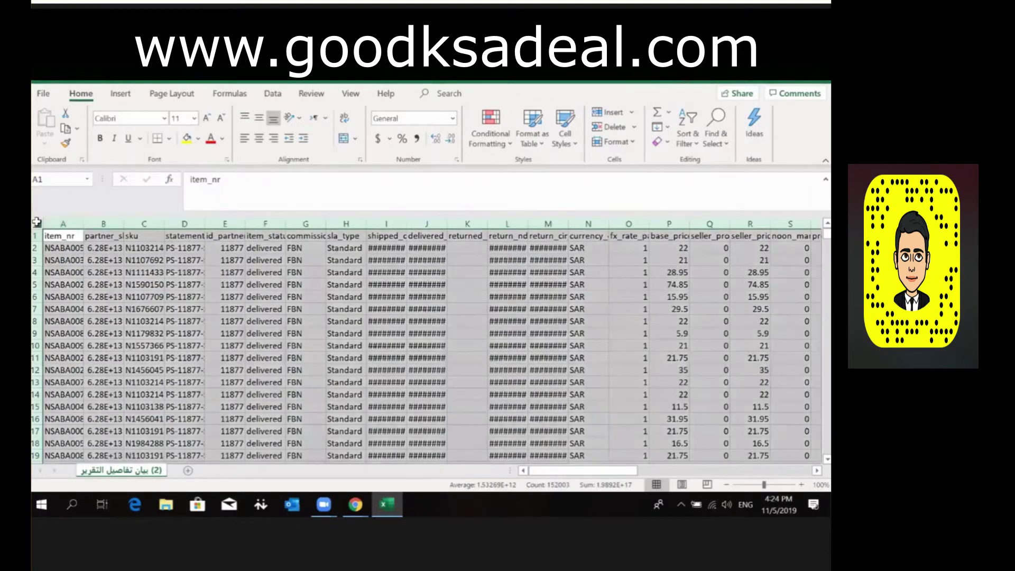
pyautogui.click(72, 221)
pyautogui.click(35, 223)
pyautogui.doubleClick(81, 222)
pyautogui.click(144, 237)
pyautogui.press('Down')
pyautogui.press('Down')
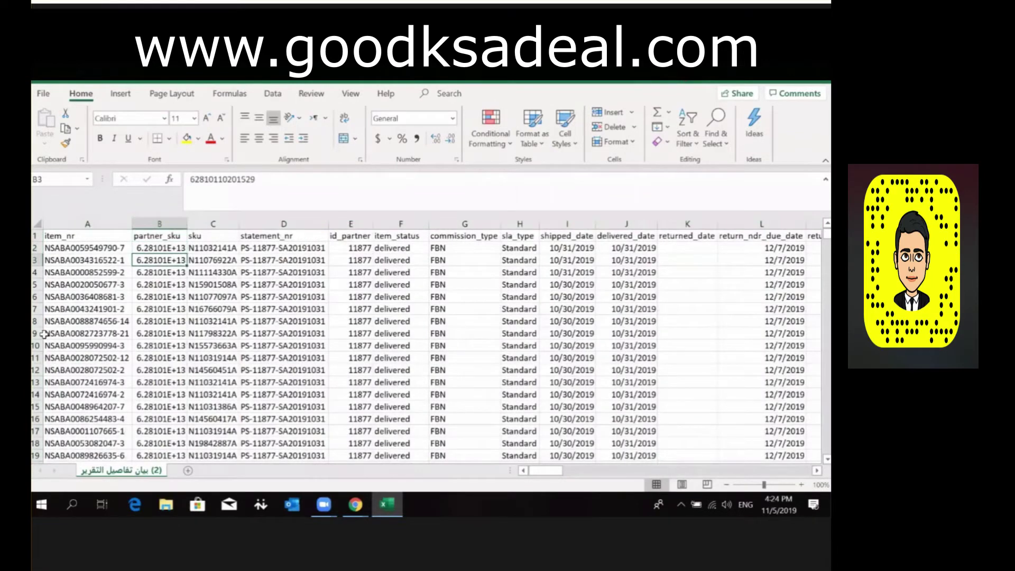
# - Review the item_nr, partner_sku, sku and statement_nr headers by moving from A1 to D1
pyautogui.press('Left')
pyautogui.press('Up')
pyautogui.press('Up')
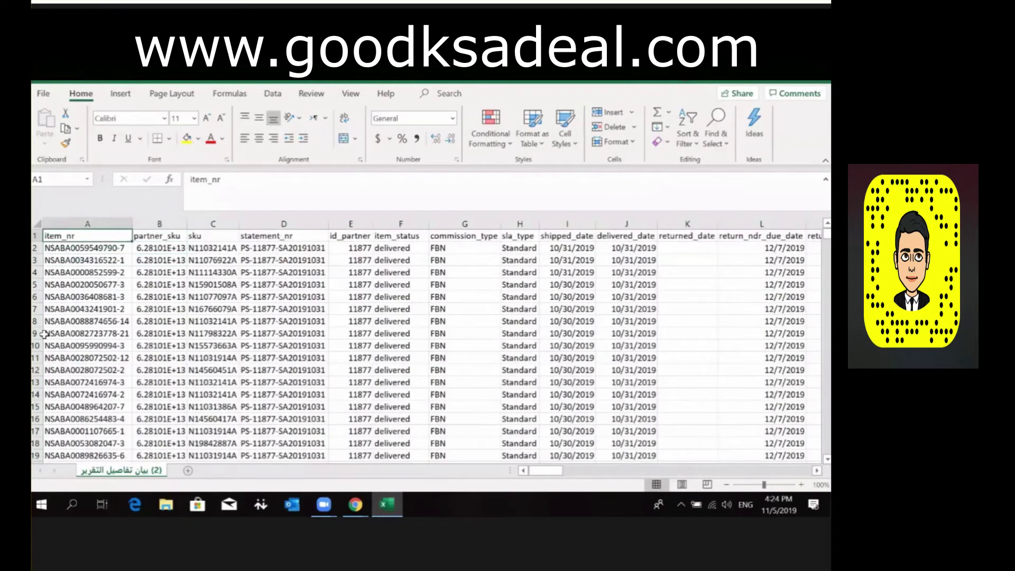
pyautogui.press('Right')
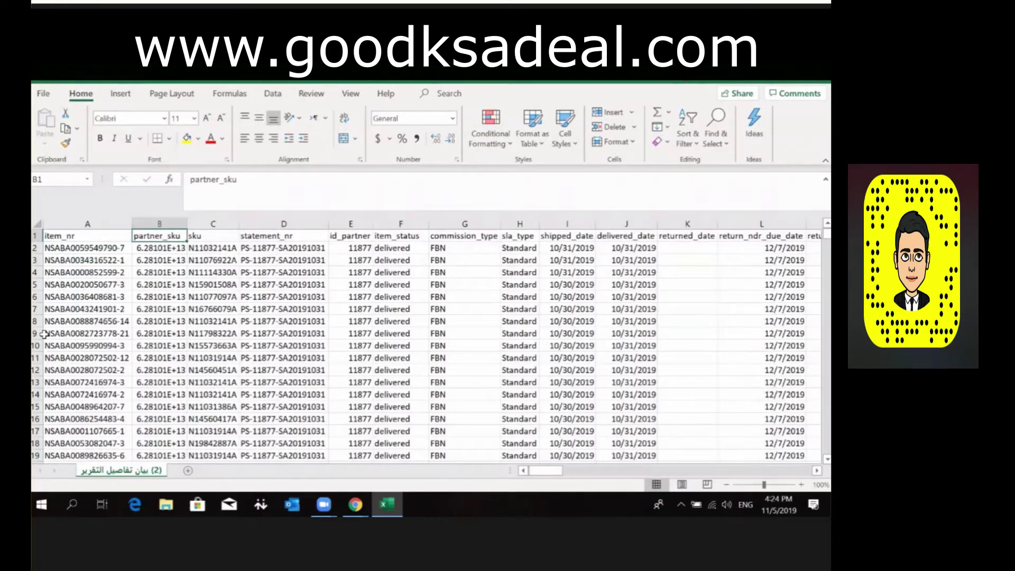
pyautogui.press('Right')
pyautogui.press('Right')
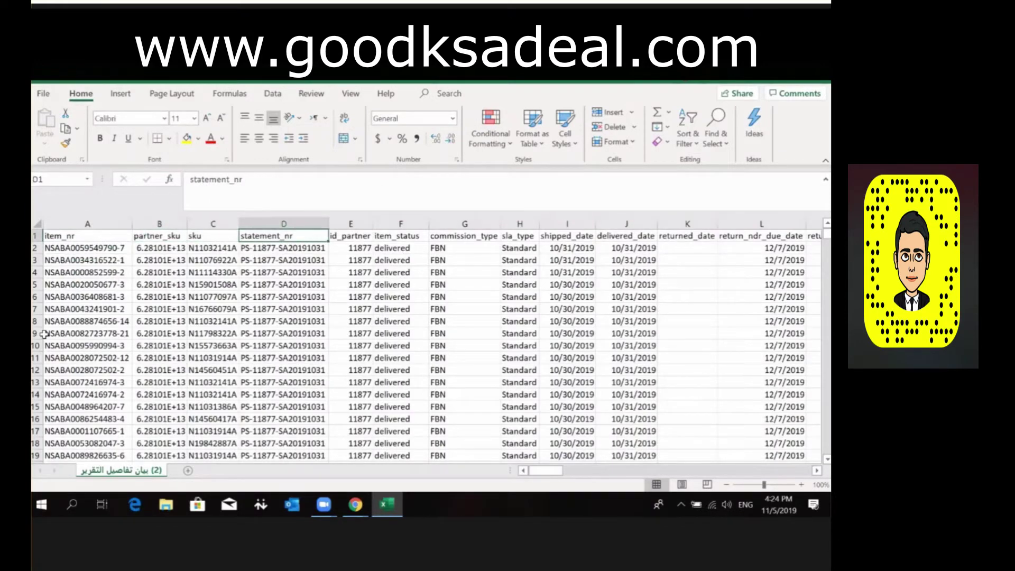
# - Examine the date part 20191031 of the statement number in D2, check the column's last data row and return to its header
pyautogui.press('Down')
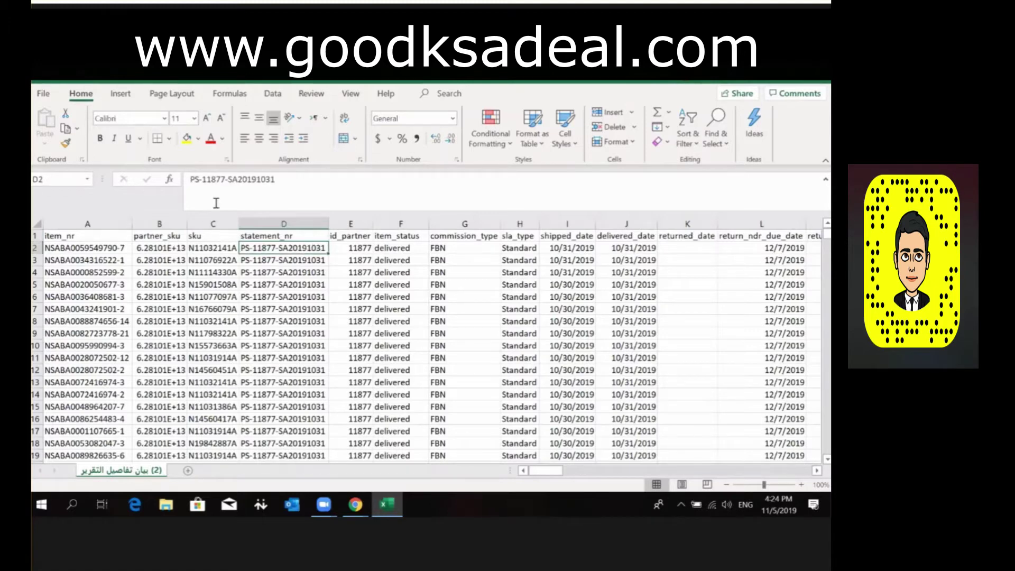
pyautogui.moveTo(285, 179); pyautogui.dragTo(238, 194)
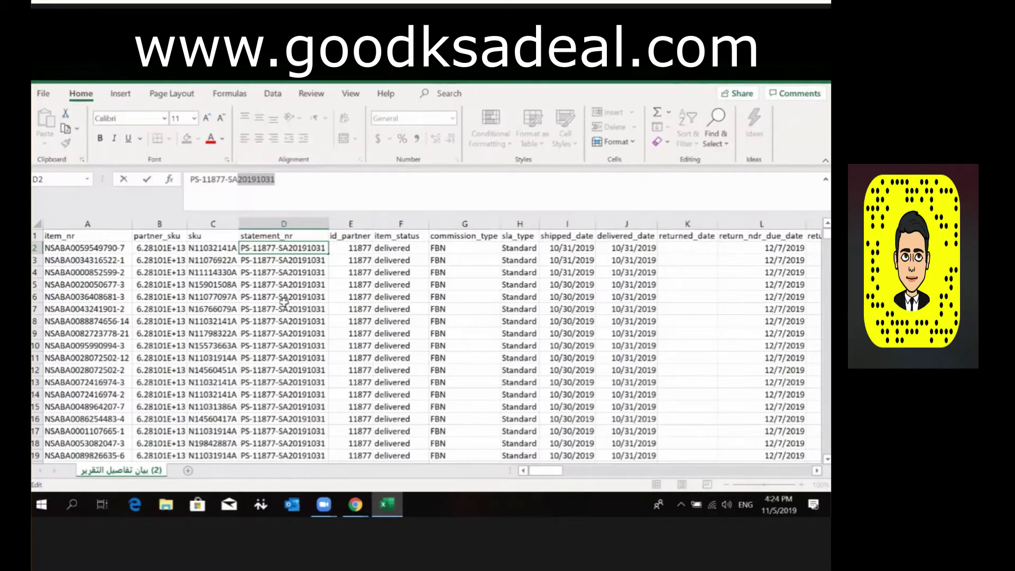
pyautogui.click(298, 273)
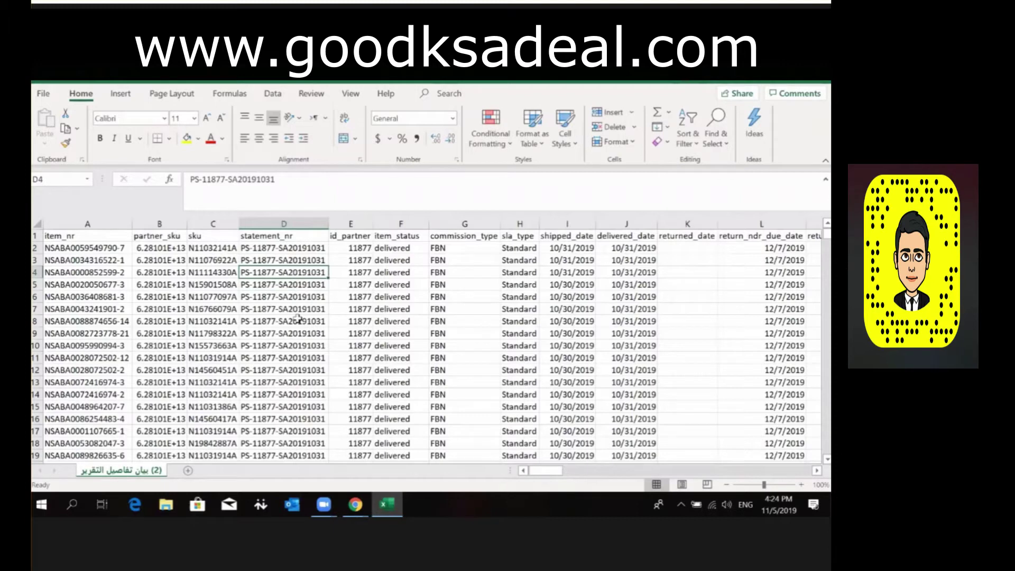
pyautogui.hotkey('ctrl', 'Down')
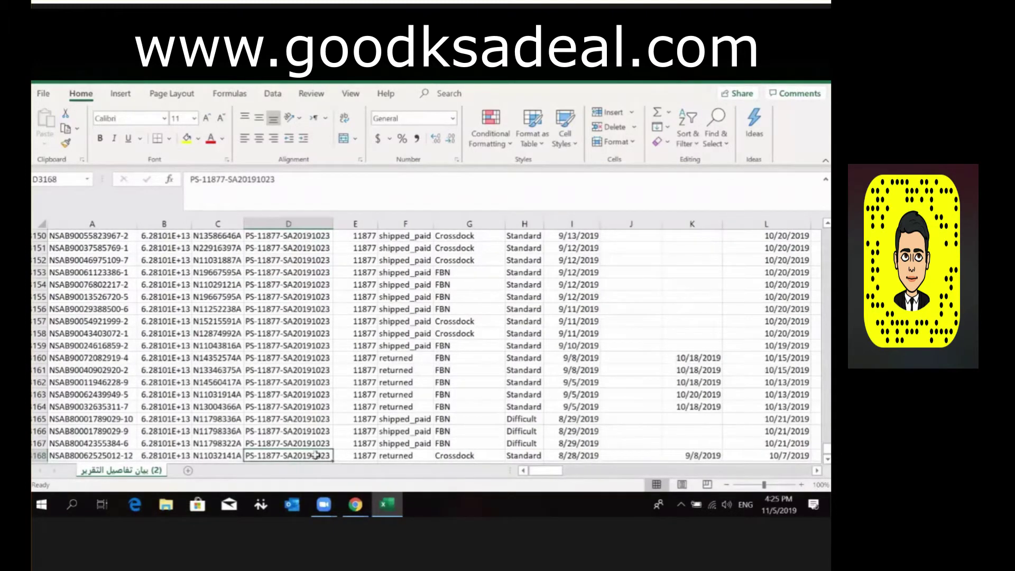
pyautogui.click(305, 332)
pyautogui.hotkey('ctrl', 'Up')
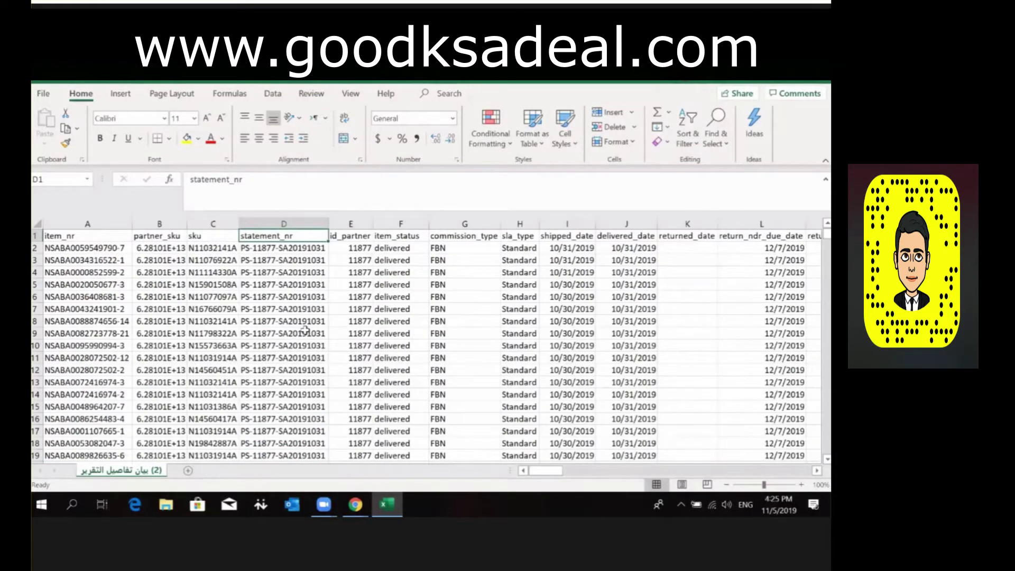
# - Add filters to the header row and view the item_status filter values, closing the list without applying a filter
pyautogui.press('Right')
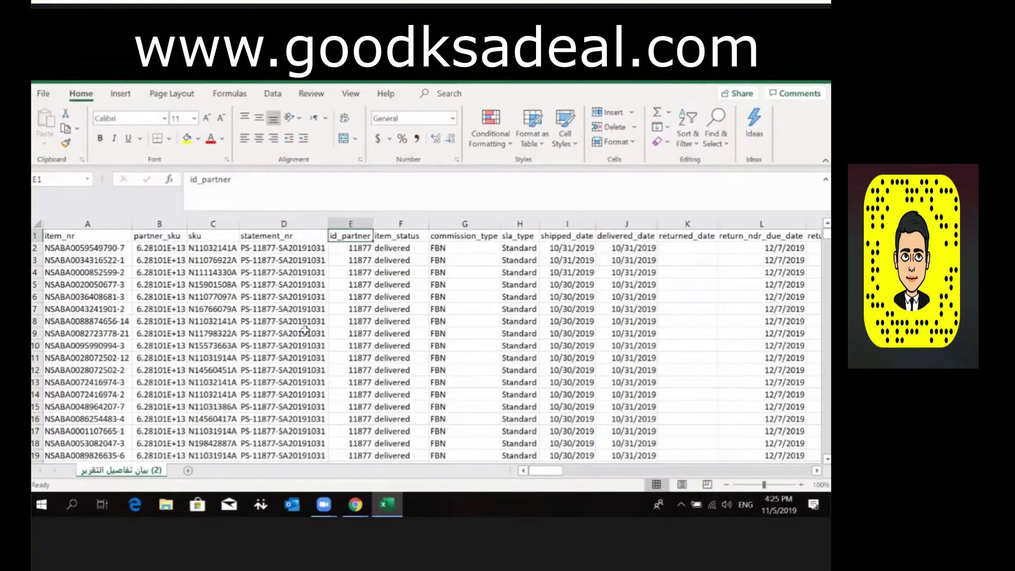
pyautogui.press('Right')
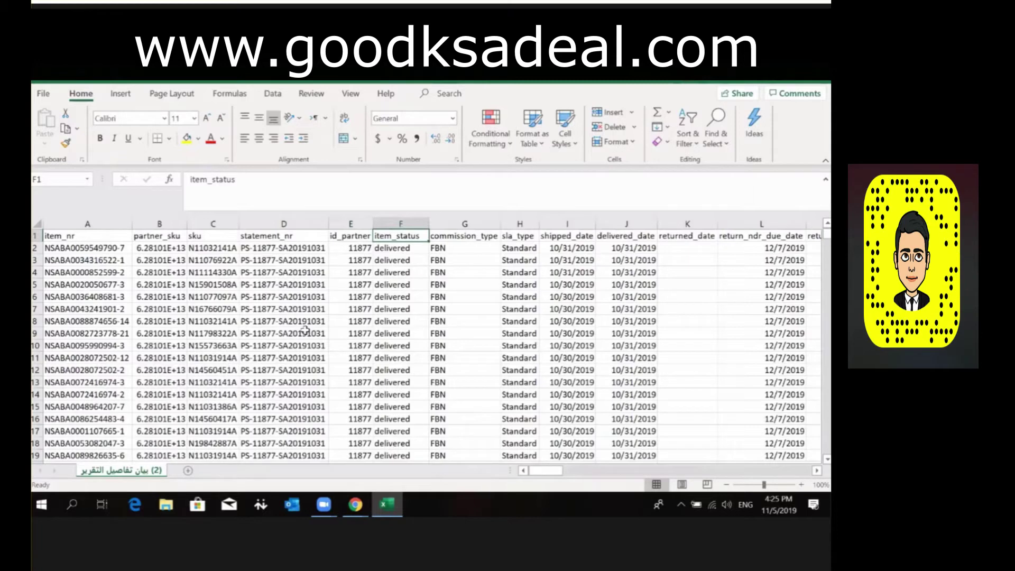
pyautogui.hotkey('shift', 'space')
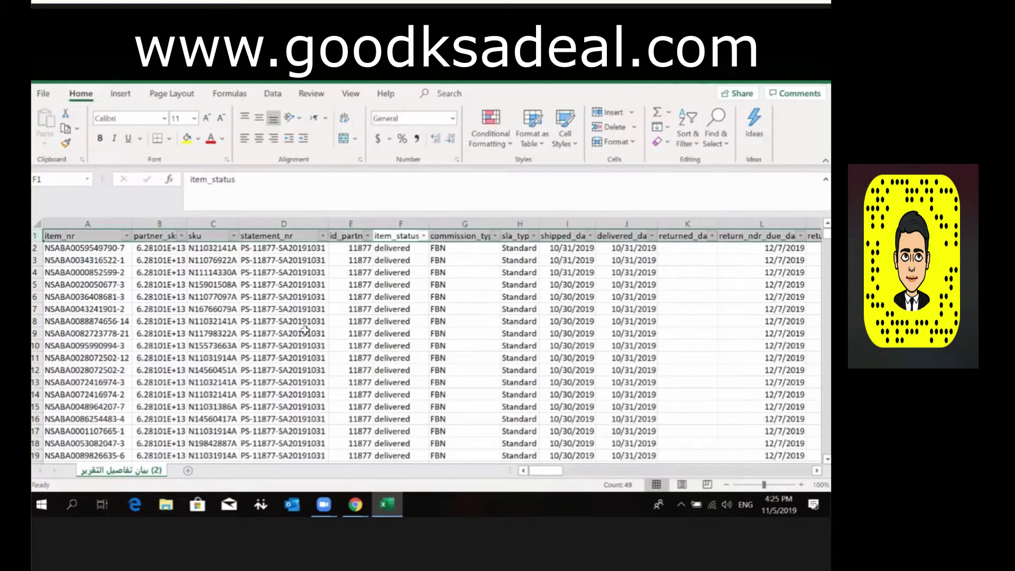
pyautogui.hotkey('ctrl', 'shift', 'l')
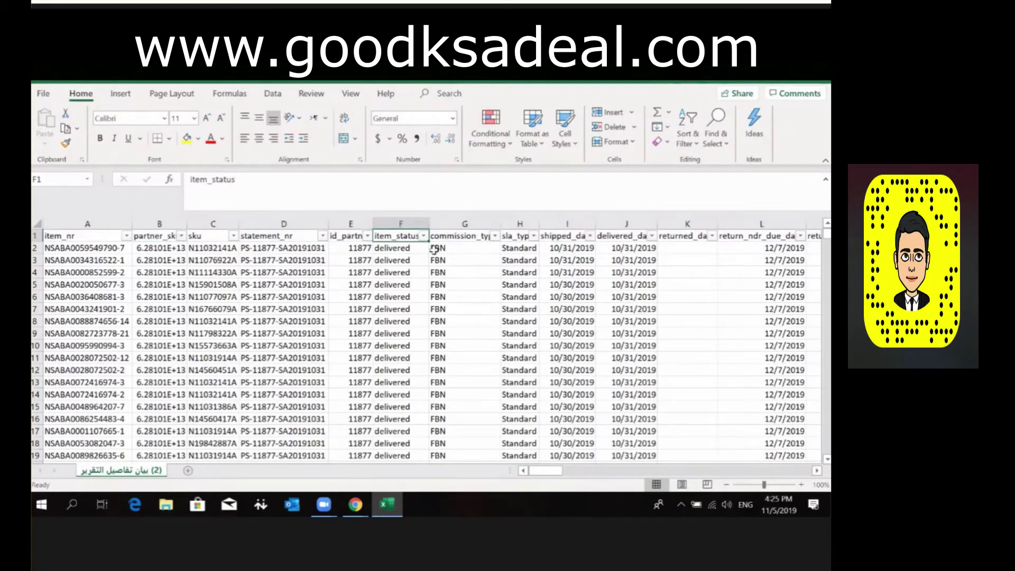
pyautogui.click(424, 236)
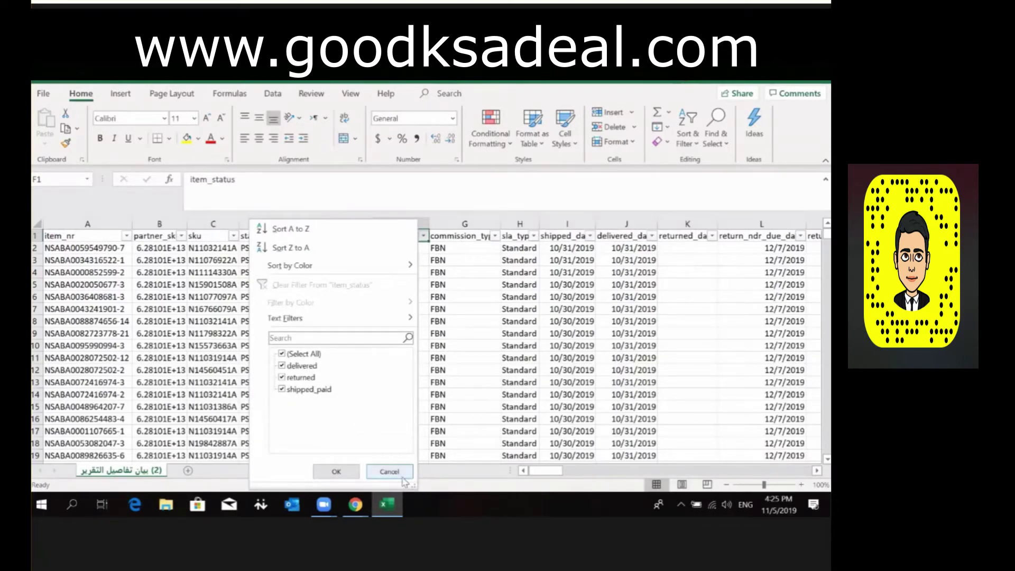
pyautogui.click(389, 471)
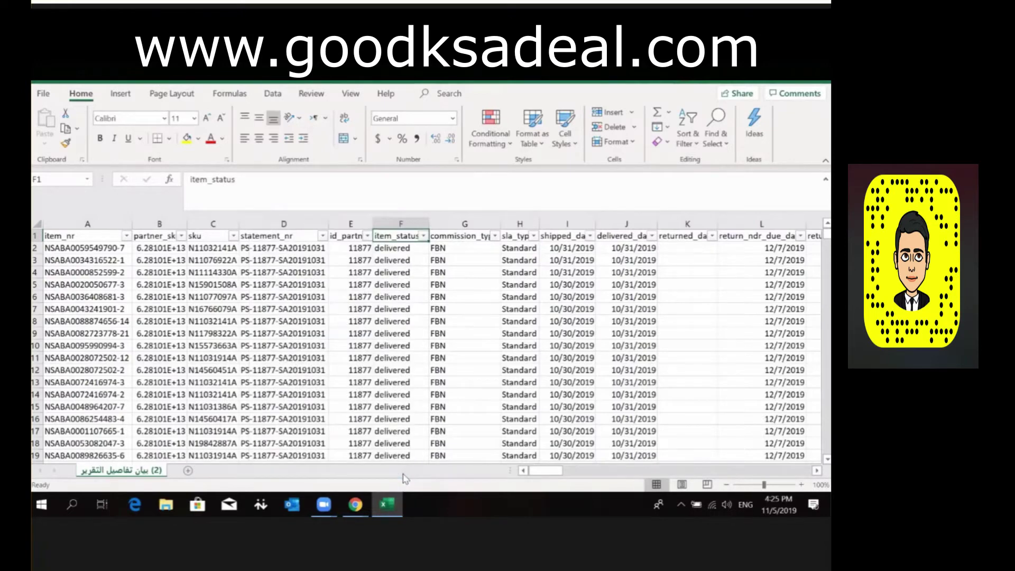
# - Check the noon reports page in Chrome, return to the statement sheet in Excel and select the statement_nr value in D10
pyautogui.hotkey('alt', 'Tab')
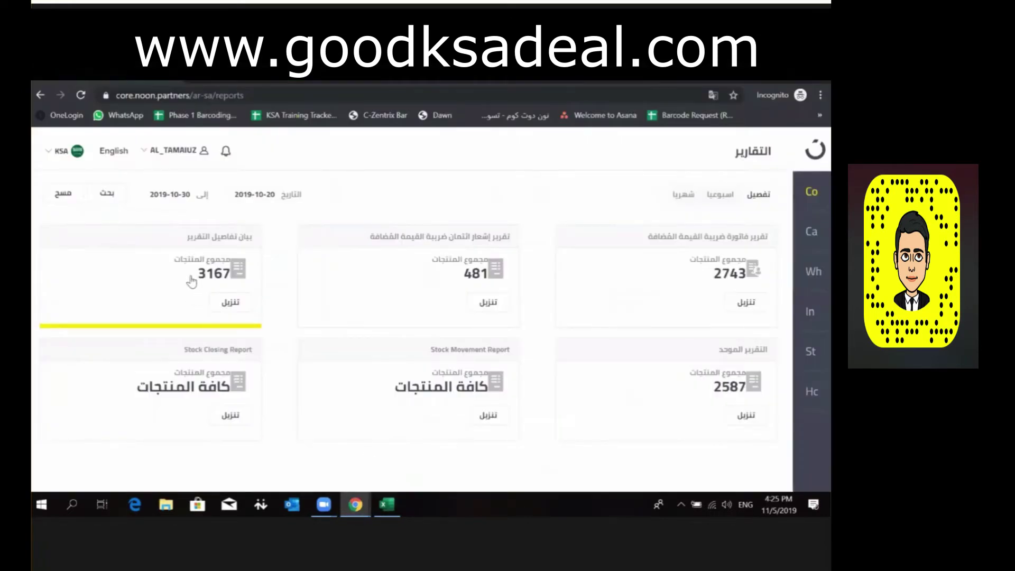
pyautogui.hotkey('alt', 'Tab')
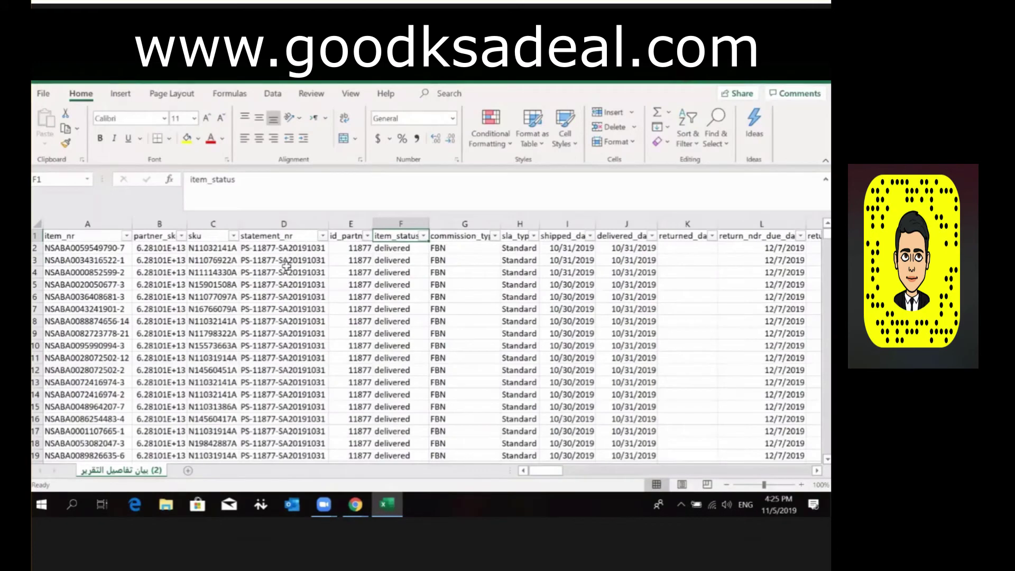
pyautogui.click(300, 343)
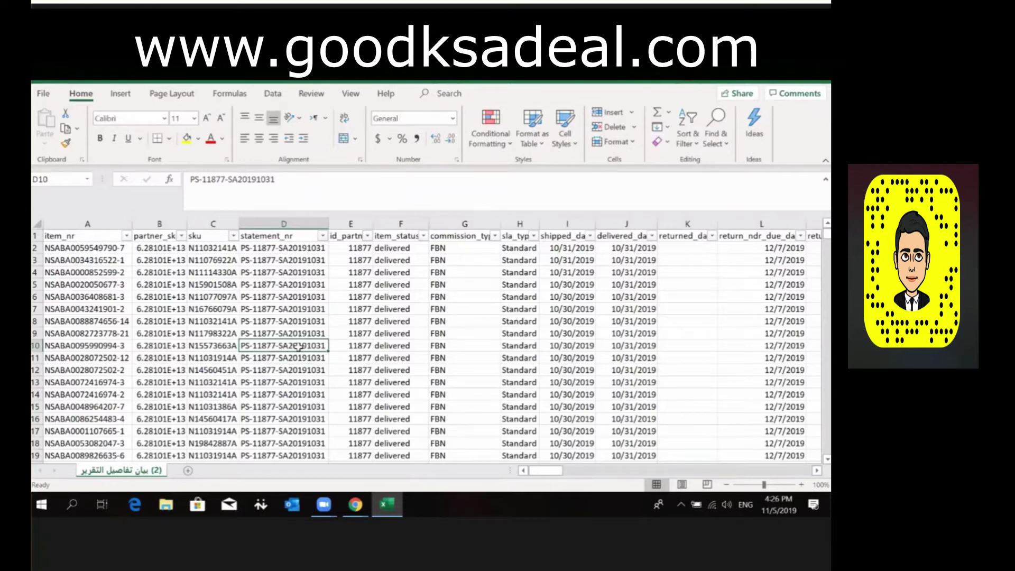
# - Select the commission_type header in G1 and remove the filters from the header row
pyautogui.hotkey('ctrl', 'Up')
pyautogui.press('Right')
pyautogui.press('Right')
pyautogui.press('Right')
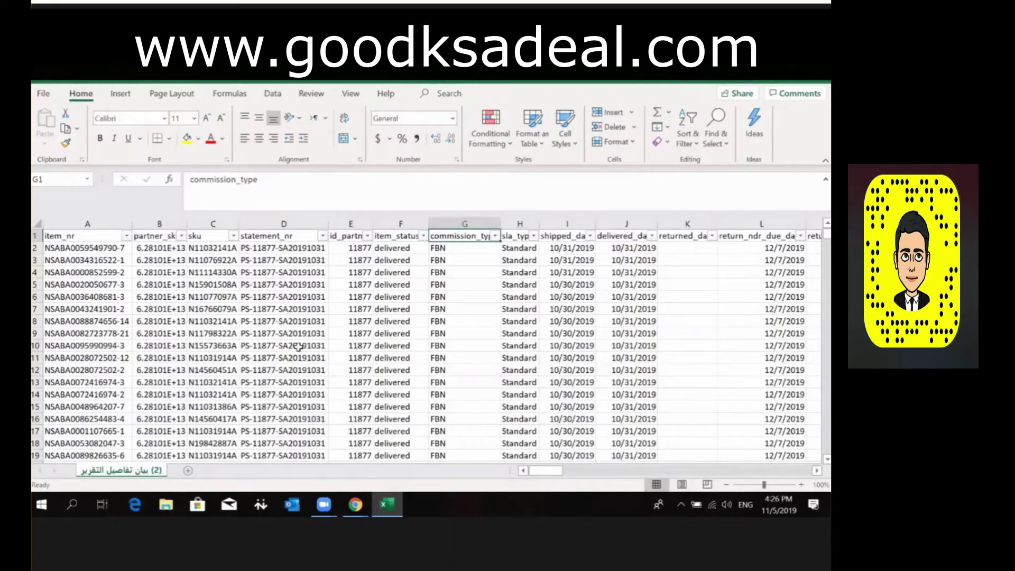
pyautogui.hotkey('ctrl', 'shift', 'l')
# - Review the commission_type values from G2 down to the last data row and return to G2
pyautogui.press('Down')
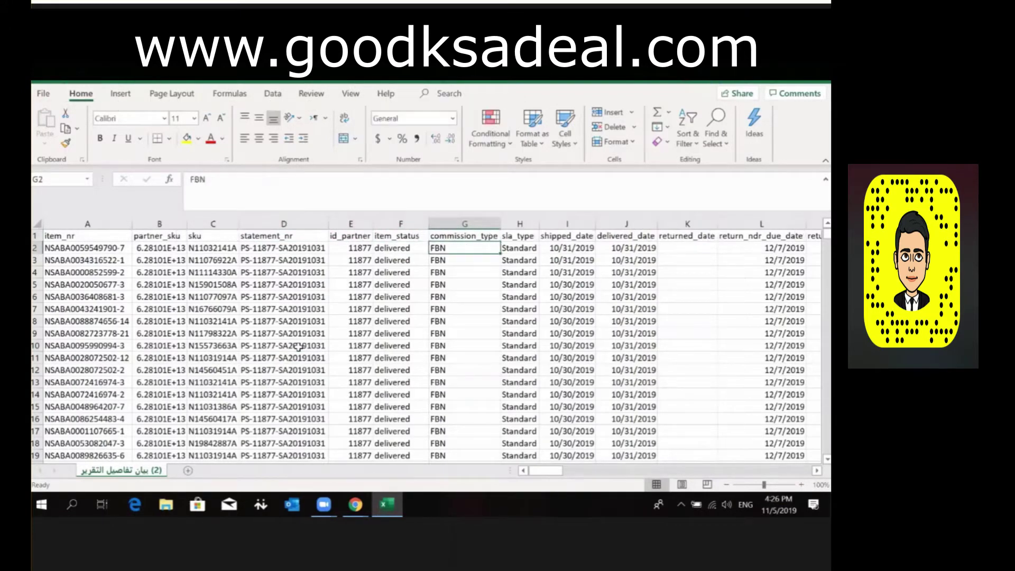
pyautogui.hotkey('ctrl', 'Down')
pyautogui.press('Up')
pyautogui.press('Down')
pyautogui.hotkey('ctrl', 'Up')
pyautogui.press('Down')
# - Select the shipped_date data down from I1, and the delivered_date data down from J1, to examine both date columns
pyautogui.press('Right')
pyautogui.press('Right')
pyautogui.press('Up')
pyautogui.hotkey('ctrl', 'shift', 'Down')
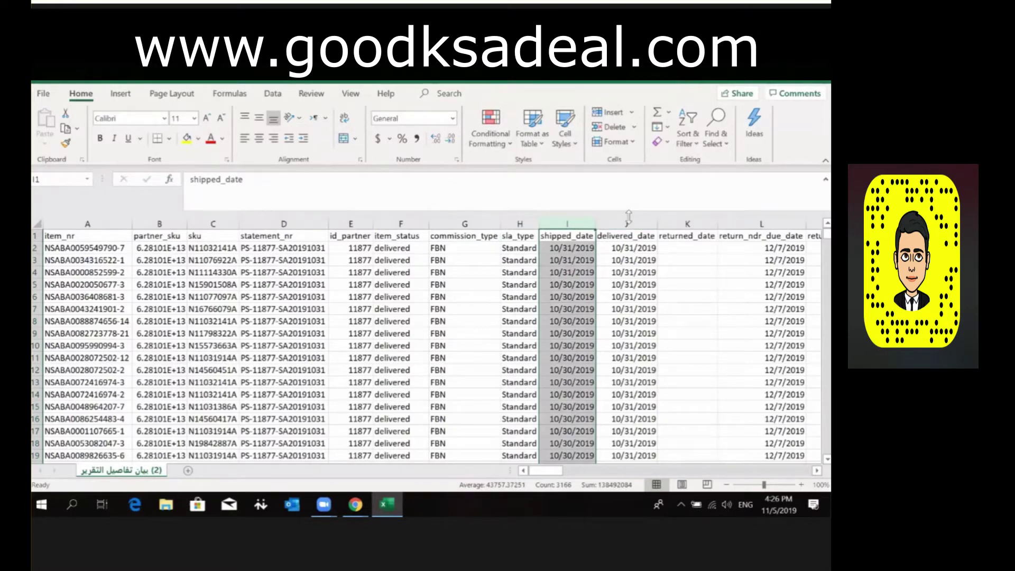
pyautogui.click(626, 235)
pyautogui.hotkey('ctrl', 'shift', 'Down')
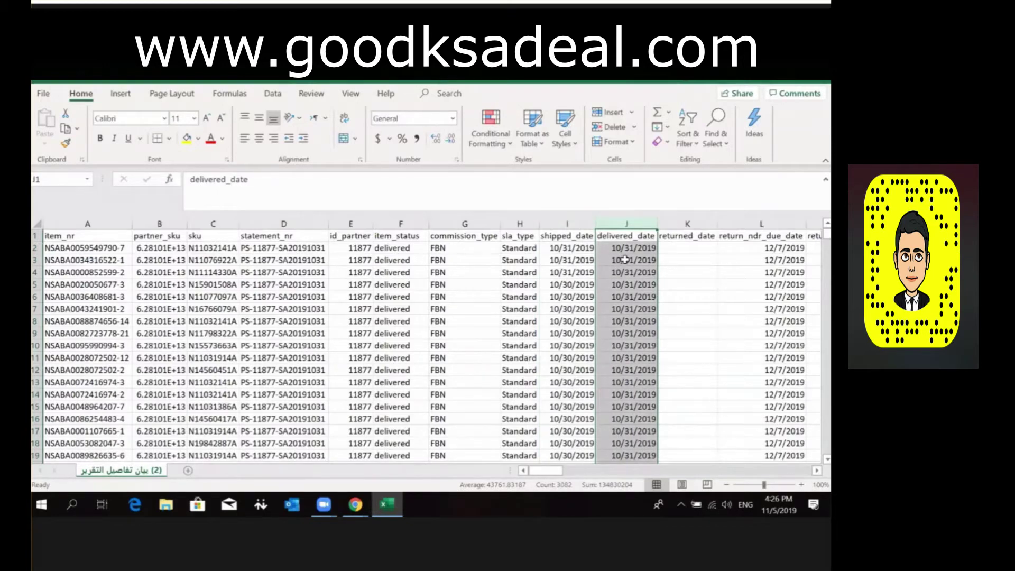
# - Select the whole returned_date column K and the return_ndr_due_date column L to examine them
pyautogui.click(687, 260)
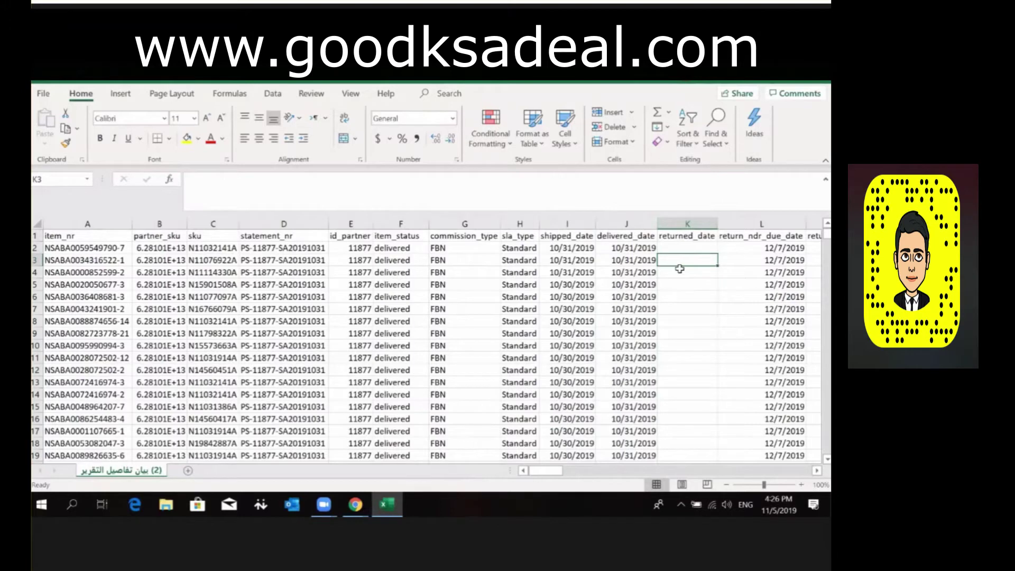
pyautogui.click(701, 224)
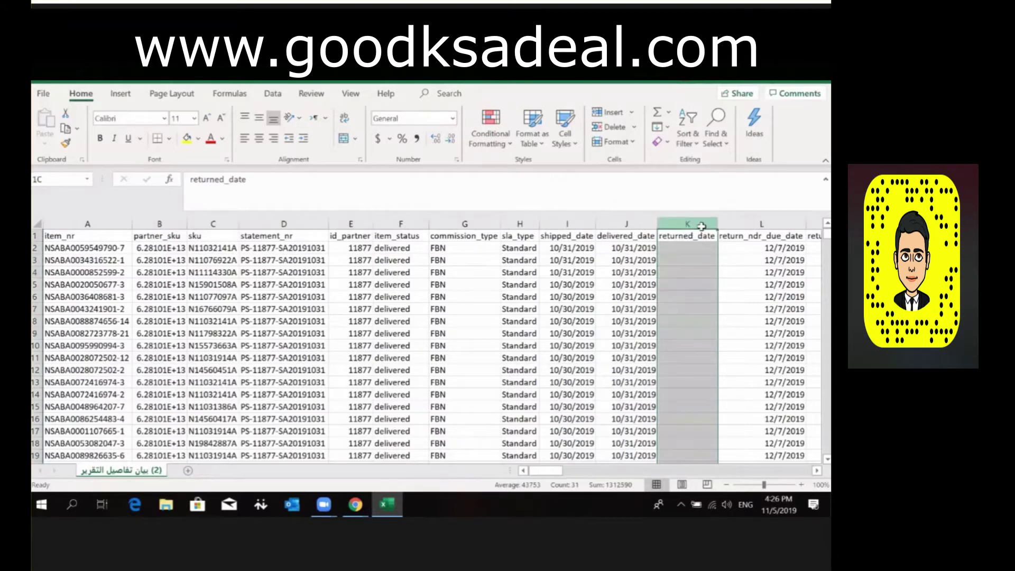
pyautogui.click(758, 218)
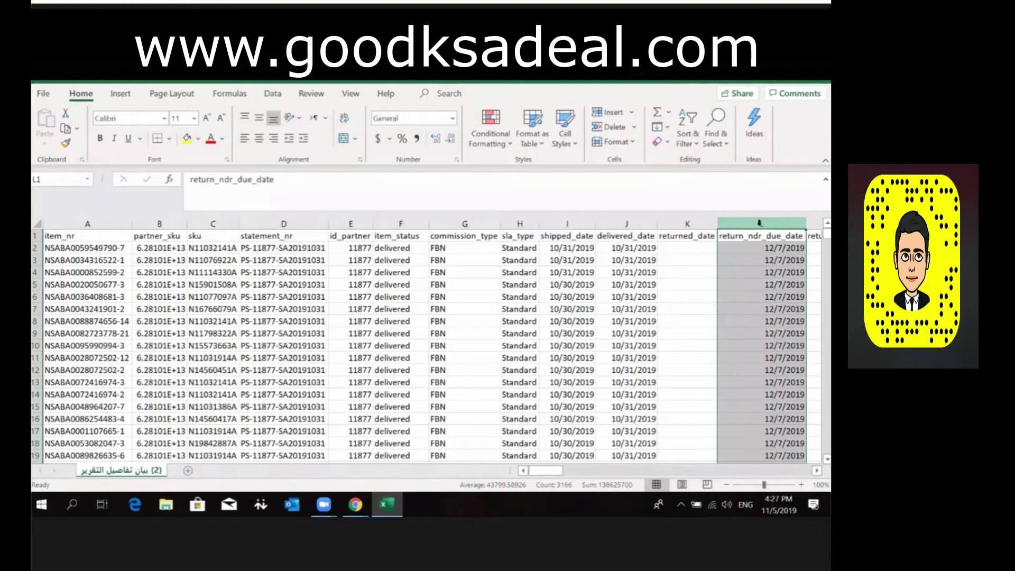
# - Select the whole return_cir_due_date column M to examine it, and select its first value in M2
pyautogui.press('Right')
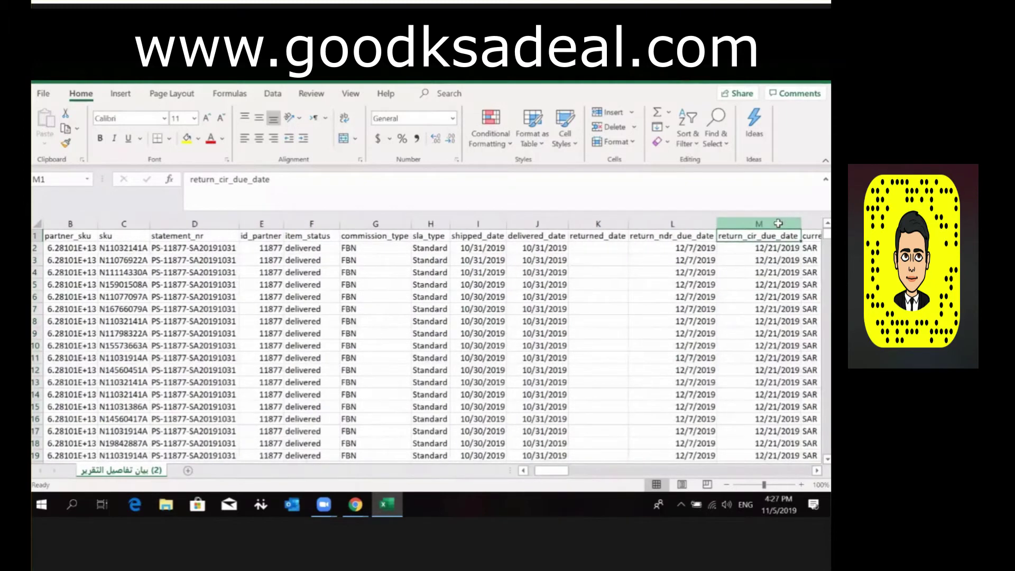
pyautogui.click(777, 222)
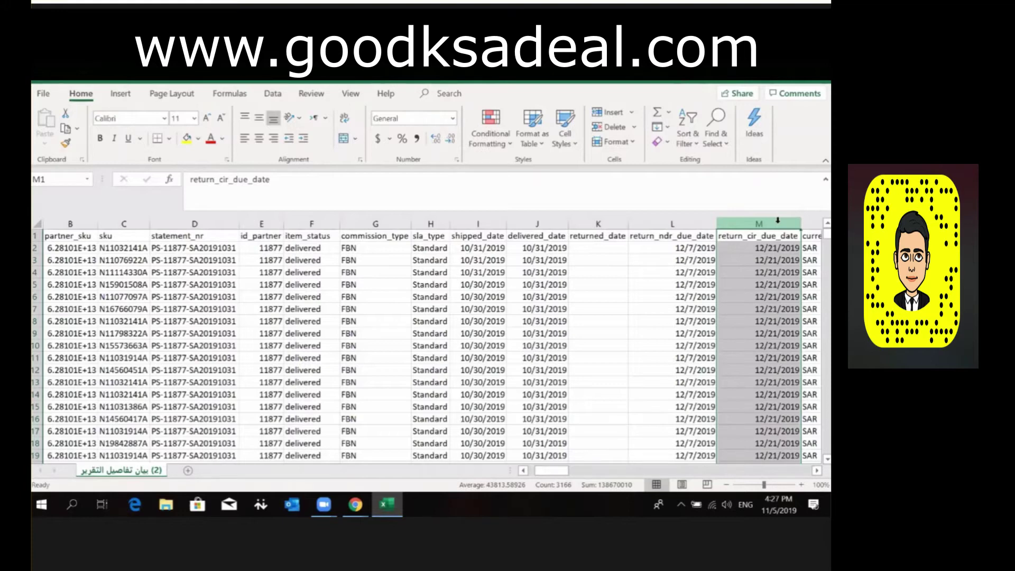
pyautogui.click(760, 225)
pyautogui.click(756, 247)
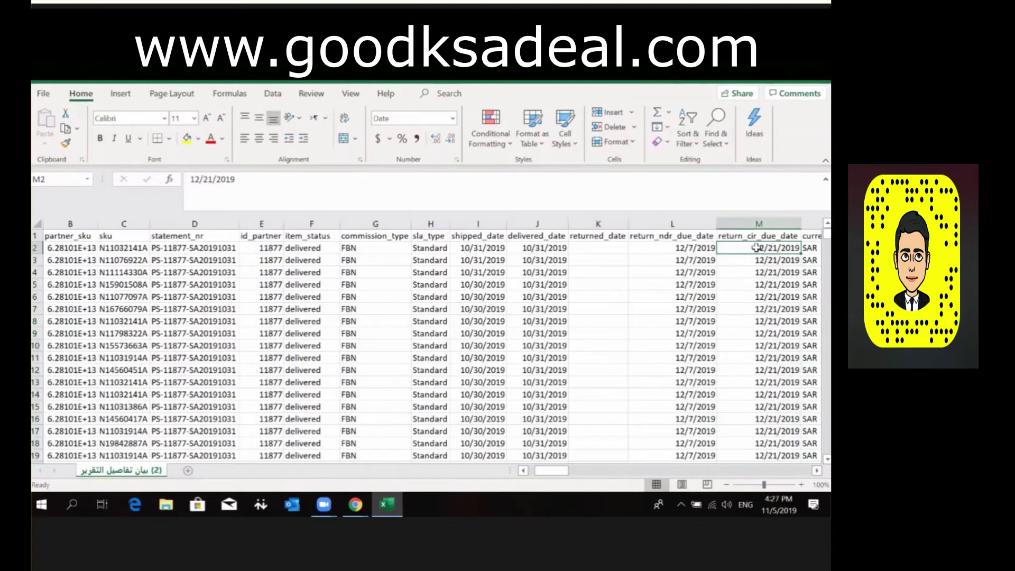
# - Move past currency_code to the fx_rate_payment column, add filters to the header row and select the header in O1
pyautogui.press('Right')
pyautogui.press('Right')
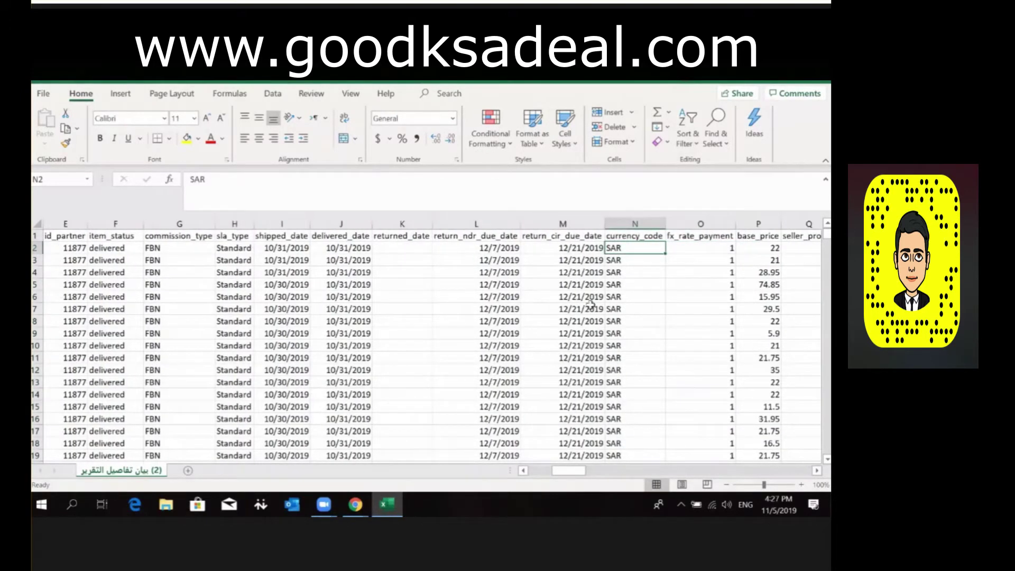
pyautogui.press('Up')
pyautogui.press('Down')
pyautogui.hotkey('alt', 'd')
pyautogui.press('f')
pyautogui.press('f')
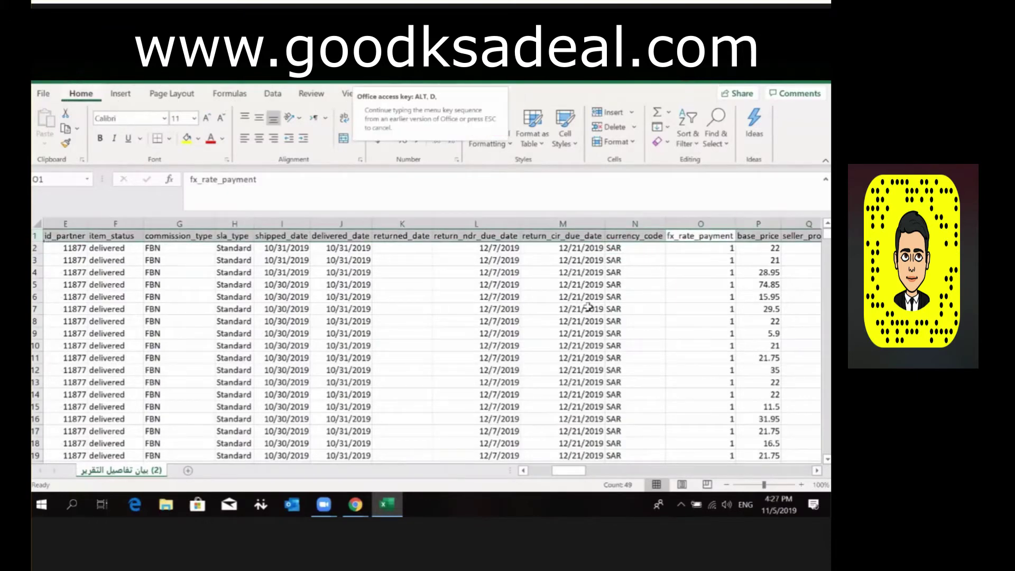
pyautogui.hscroll(1, 588, 307)
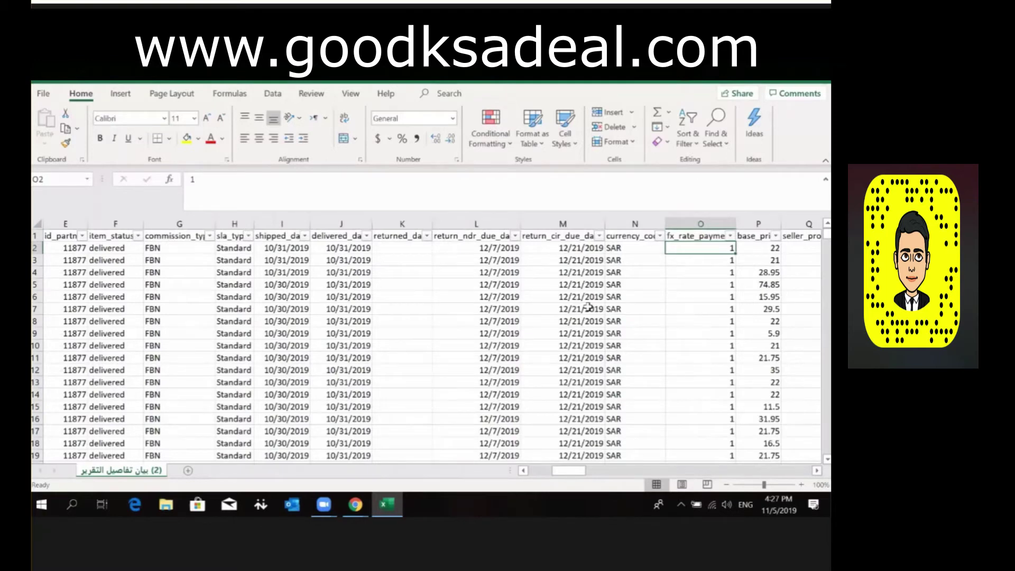
pyautogui.press('Up')
# - Check the fx_rate_payment filter values without applying a filter, remove the header filters and fill cell O1 with yellow
pyautogui.hotkey('alt', 'Tab')
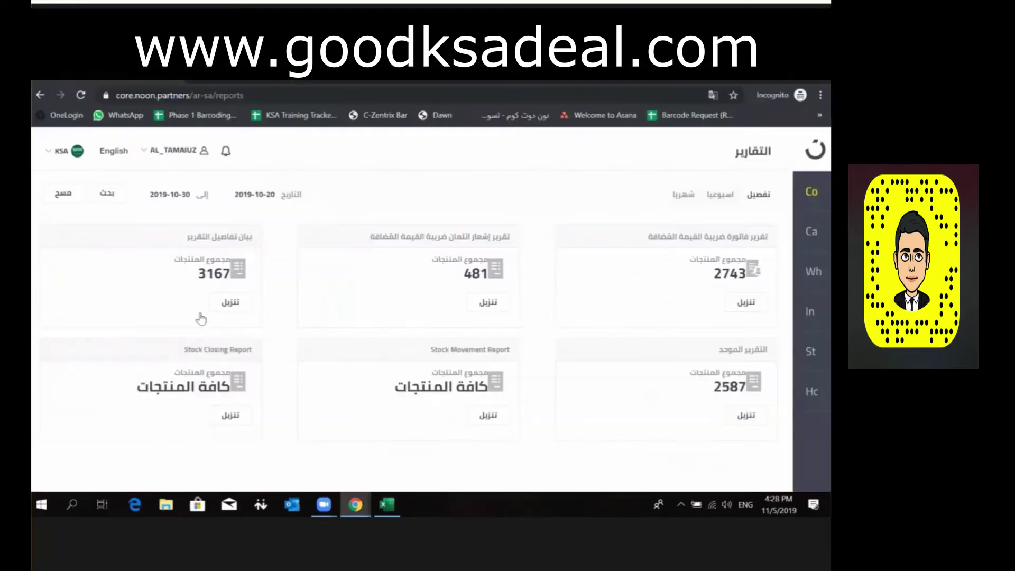
pyautogui.hotkey('alt', 'Tab')
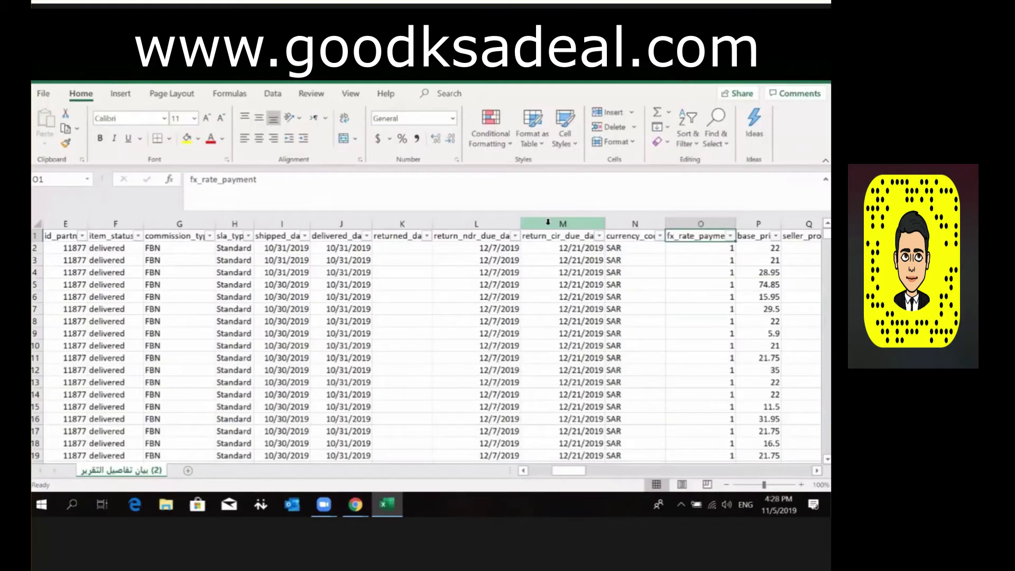
pyautogui.hotkey('alt', 'Down')
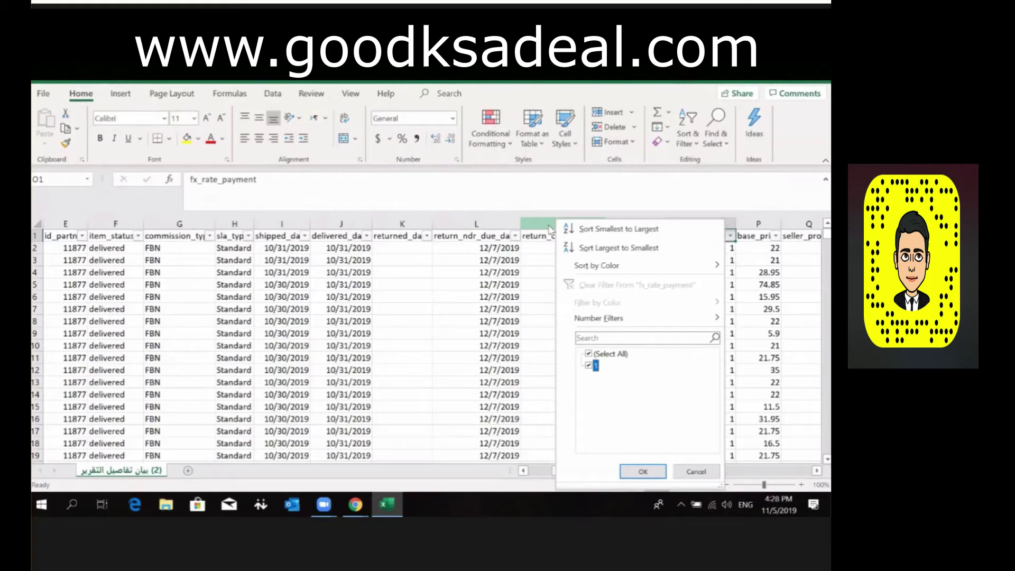
pyautogui.press('Escape')
pyautogui.hotkey('ctrl', 'shift', 'l')
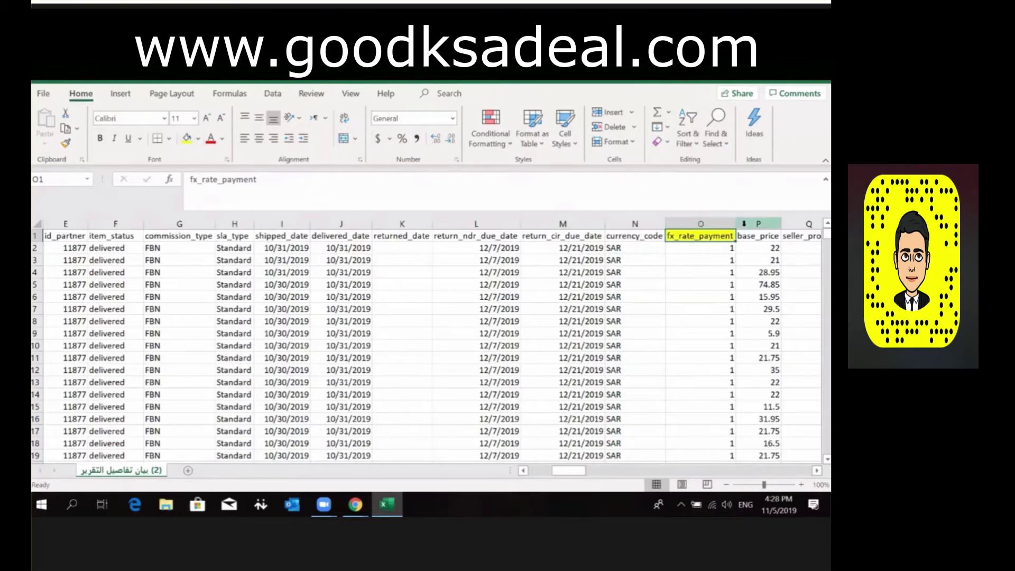
# - Glance at the noon reports page in the browser, return to the Excel sheet and select base_price through promo_deal in row 2
pyautogui.hotkey('alt', 'Tab')
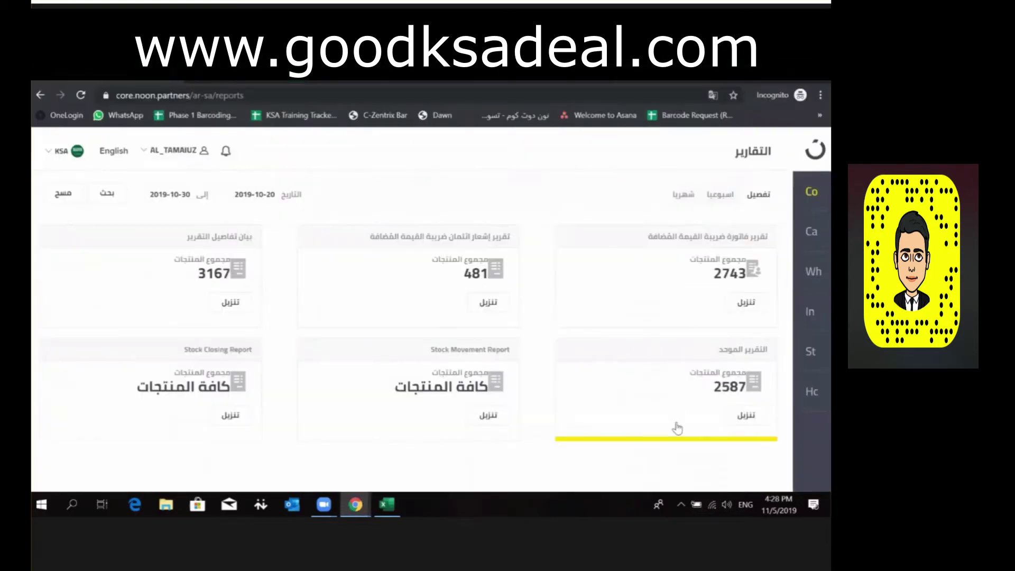
pyautogui.hotkey('alt', 'Tab')
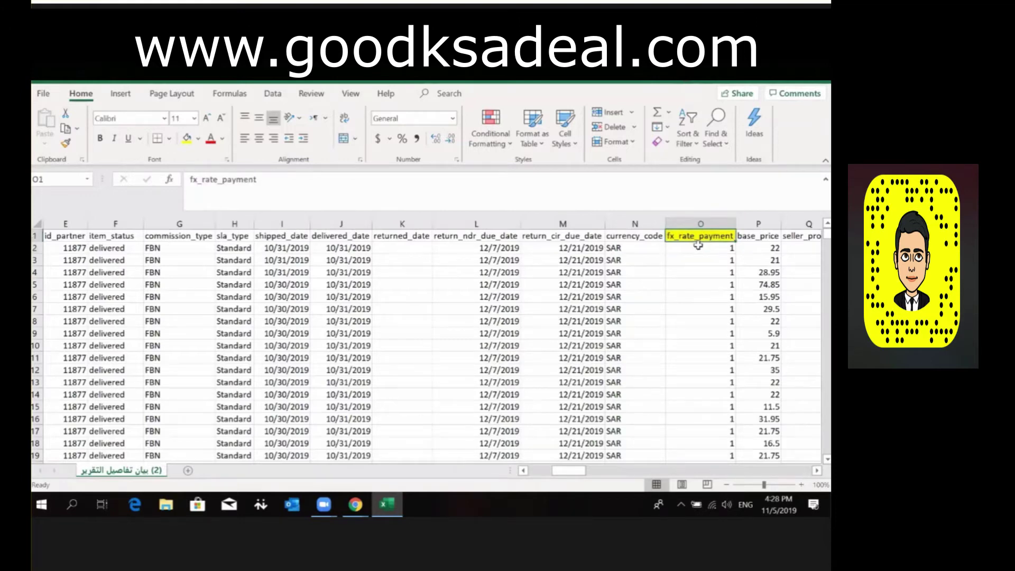
pyautogui.press('Right')
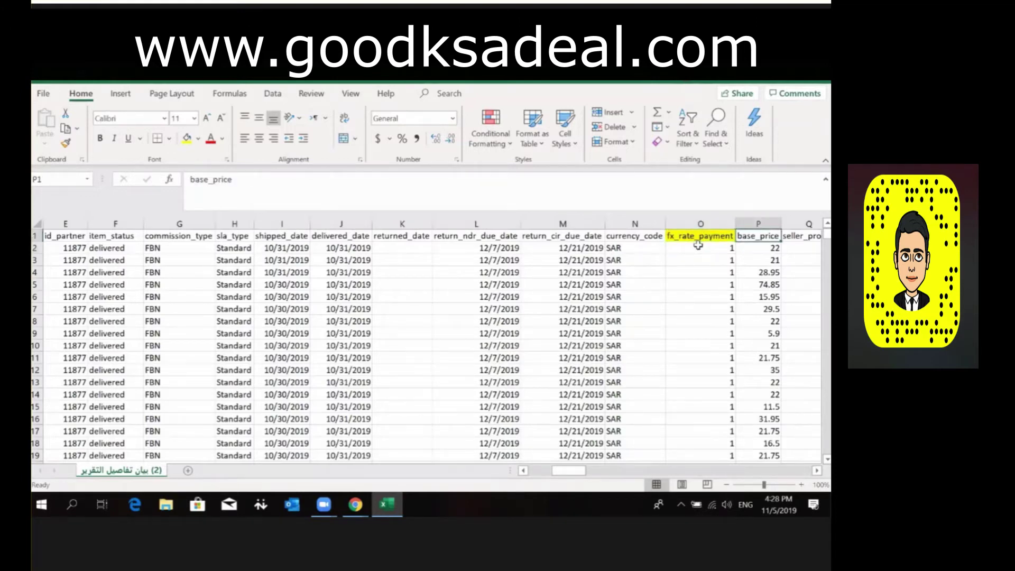
pyautogui.hscroll(3, 698, 244)
pyautogui.press('Down')
pyautogui.hotkey('shift', 'Right')
pyautogui.hotkey('shift', 'Right')
pyautogui.hotkey('shift', 'Right')
pyautogui.hotkey('shift', 'Right')
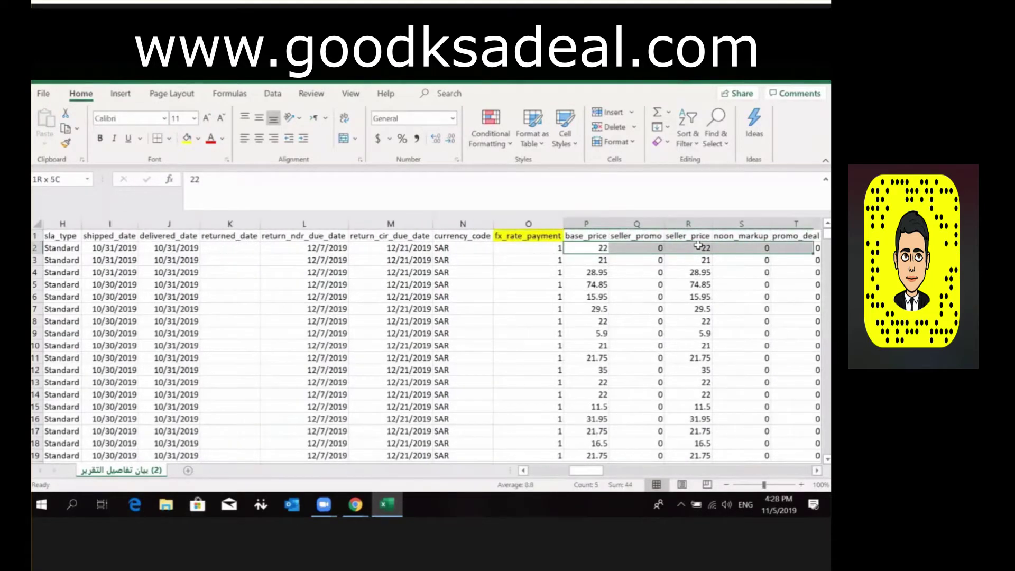
# - Select the row 4 values from base_price through fee_commission (P4:Z4) to examine the pricing columns
pyautogui.hscroll(6, 697, 245)
pyautogui.press('Down')
pyautogui.press('Down')
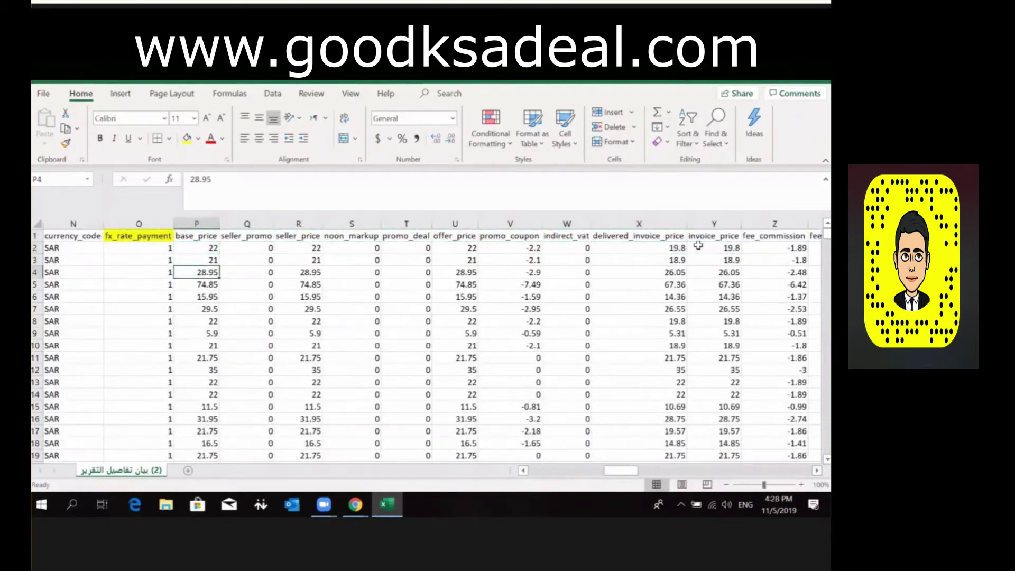
pyautogui.hotkey('shift', 'Right')
pyautogui.hotkey('shift', 'Right')
pyautogui.hotkey('shift', 'Right')
pyautogui.hotkey('shift', 'Right')
pyautogui.hotkey('shift', 'Right')
pyautogui.hotkey('shift', 'Right')
pyautogui.hotkey('shift', 'Right')
pyautogui.hotkey('shift', 'Right')
pyautogui.hotkey('shift', 'Right')
pyautogui.hotkey('shift', 'Right')
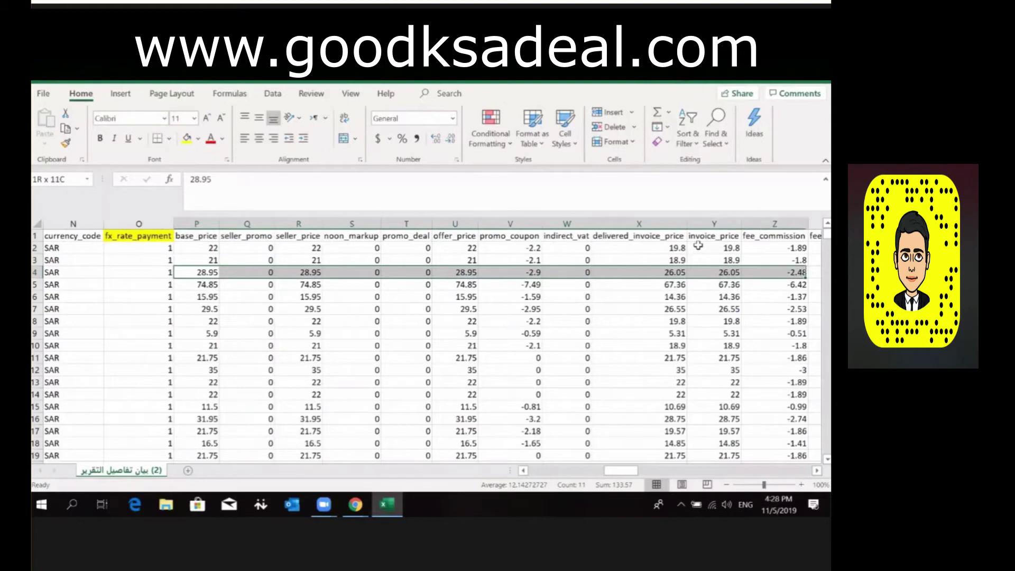
# - Examine the item in row 5 from base_price through seller_promo to seller_price in R5
pyautogui.hscroll(2, 697, 245)
pyautogui.press('Down')
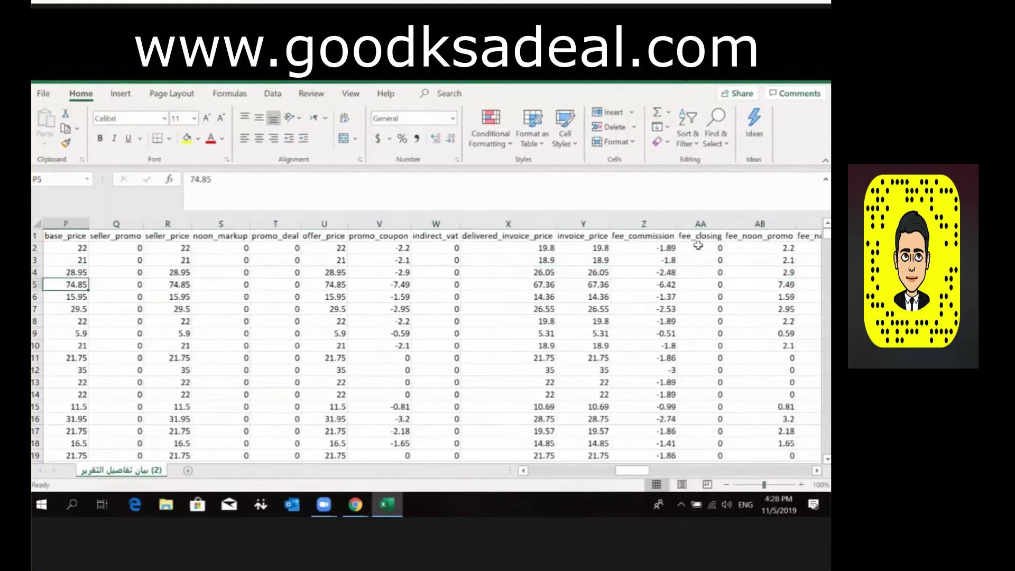
pyautogui.press('Down')
pyautogui.press('Up')
pyautogui.press('Right')
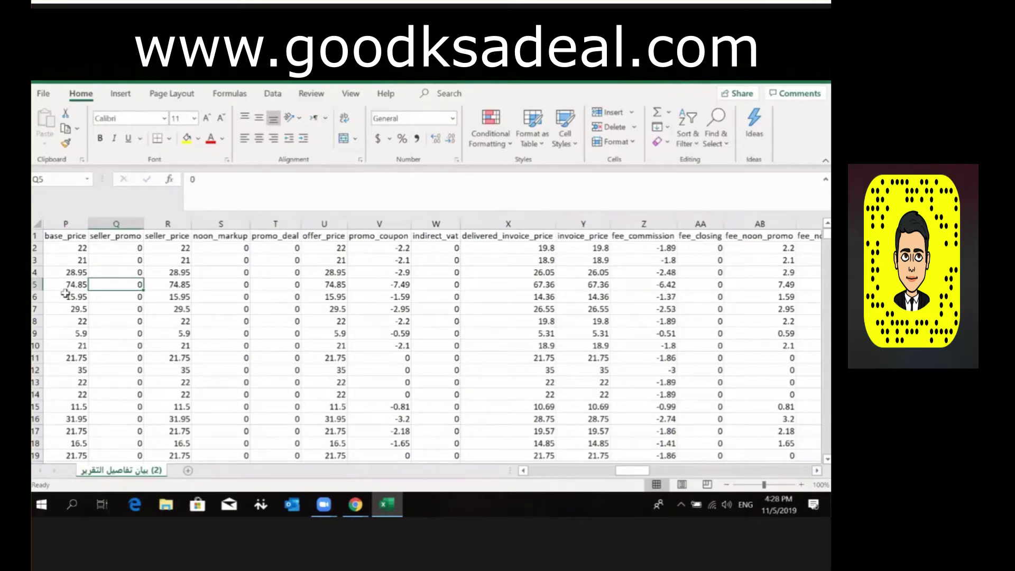
pyautogui.press('Right')
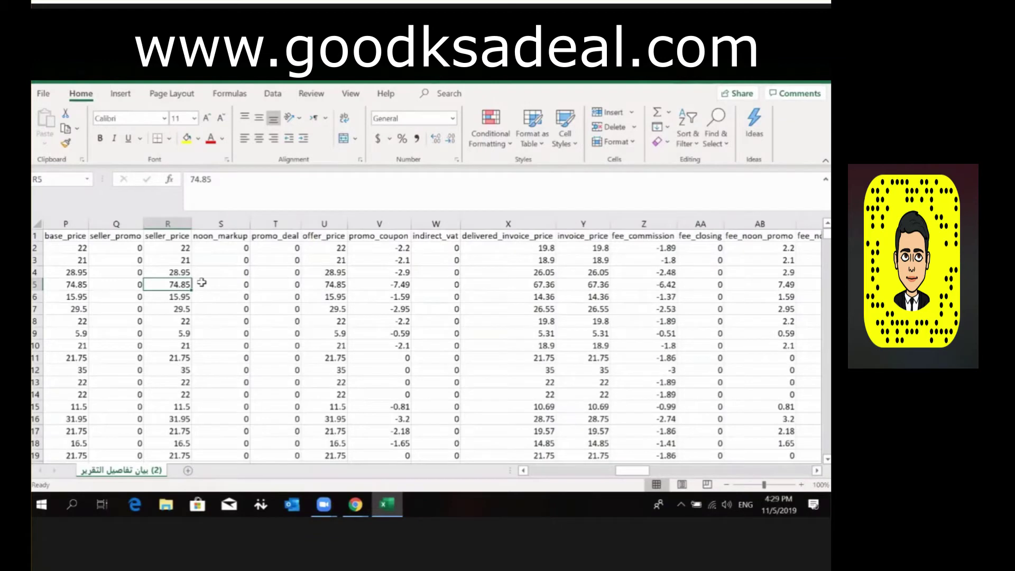
# - Examine noon_markup and promo_deal in row 5, and select offer_price in U5
pyautogui.click(226, 286)
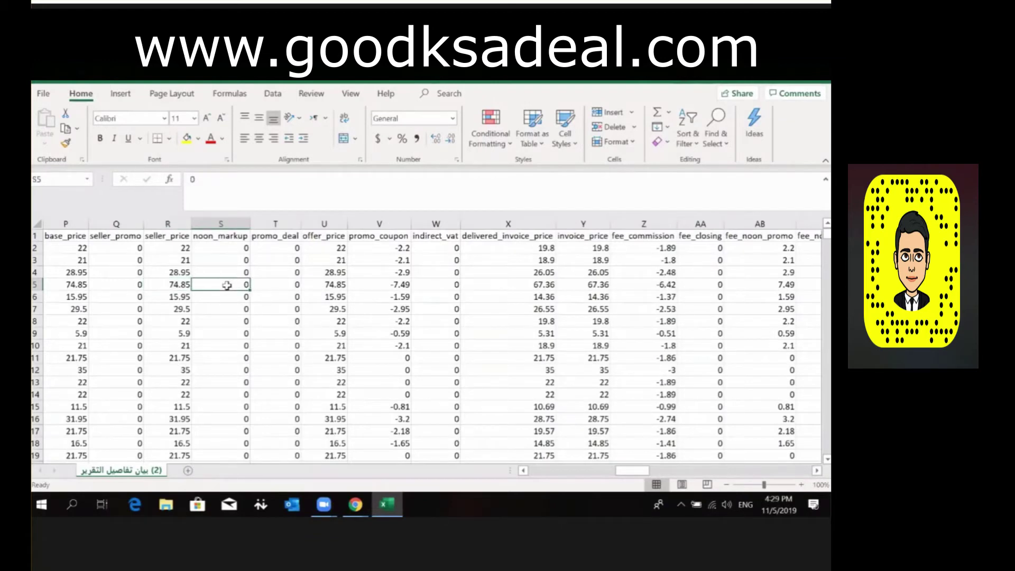
pyautogui.press('Right')
pyautogui.click(227, 286)
pyautogui.press('Right')
pyautogui.press('Left')
pyautogui.press('Right')
pyautogui.press('Left')
pyautogui.press('Right')
pyautogui.press('Right')
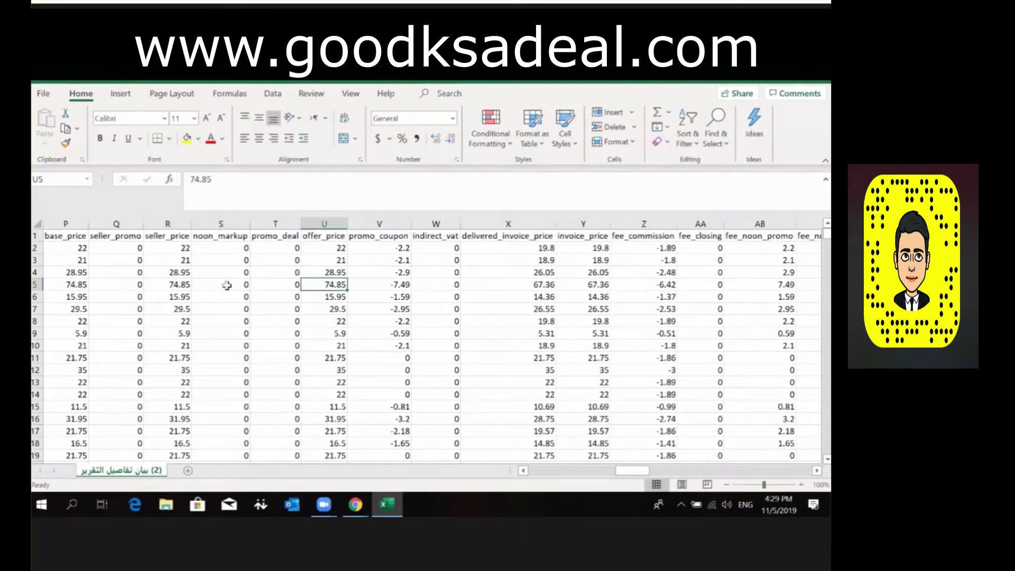
# - Go back to base_price in row 5 and review each price component up to offer_price in U5 again
pyautogui.press('Left')
pyautogui.press('Left')
pyautogui.press('Left')
pyautogui.press('Left')
pyautogui.press('Left')
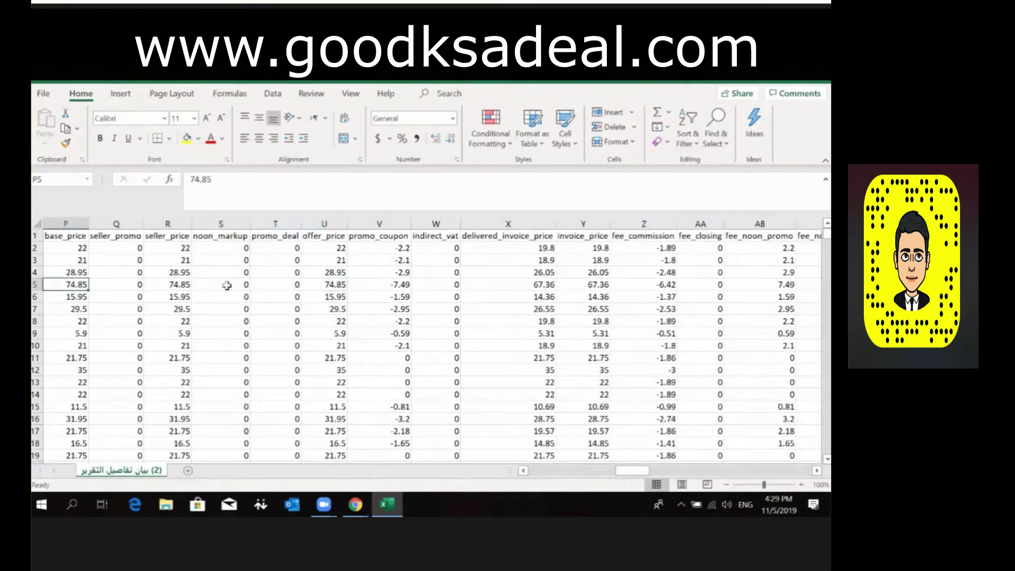
pyautogui.press('Right')
pyautogui.press('Right')
pyautogui.press('Right')
pyautogui.press('Right')
pyautogui.press('Right')
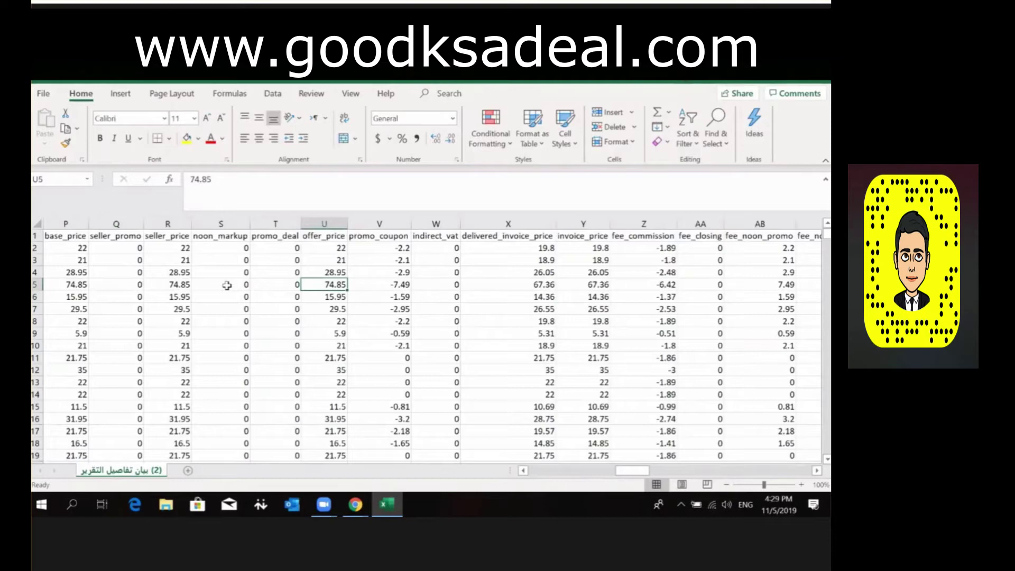
# - Compare the promo_coupon value in V5 with the offer_price value in U5
pyautogui.press('Right')
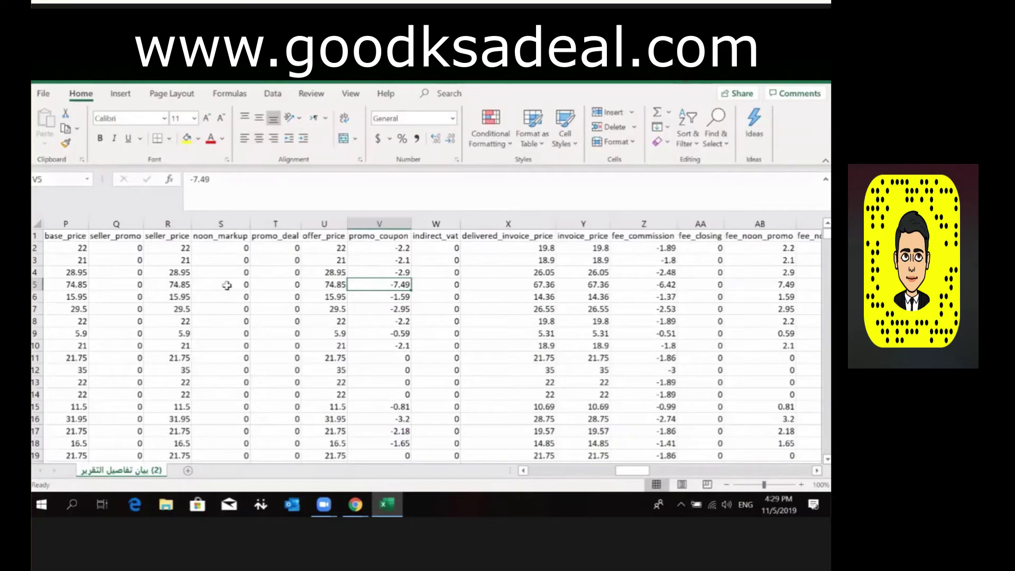
pyautogui.press('Left')
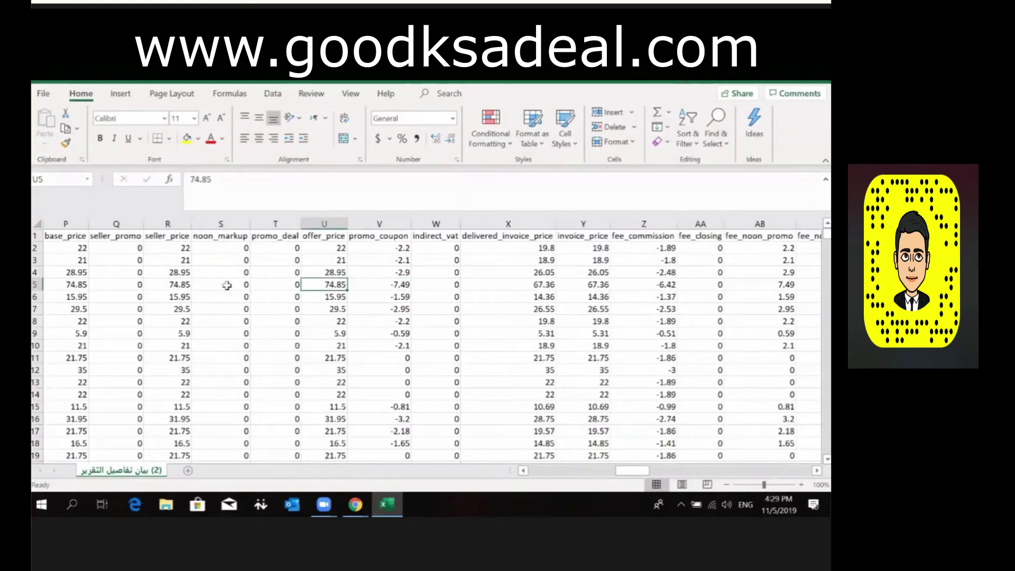
pyautogui.press('Right')
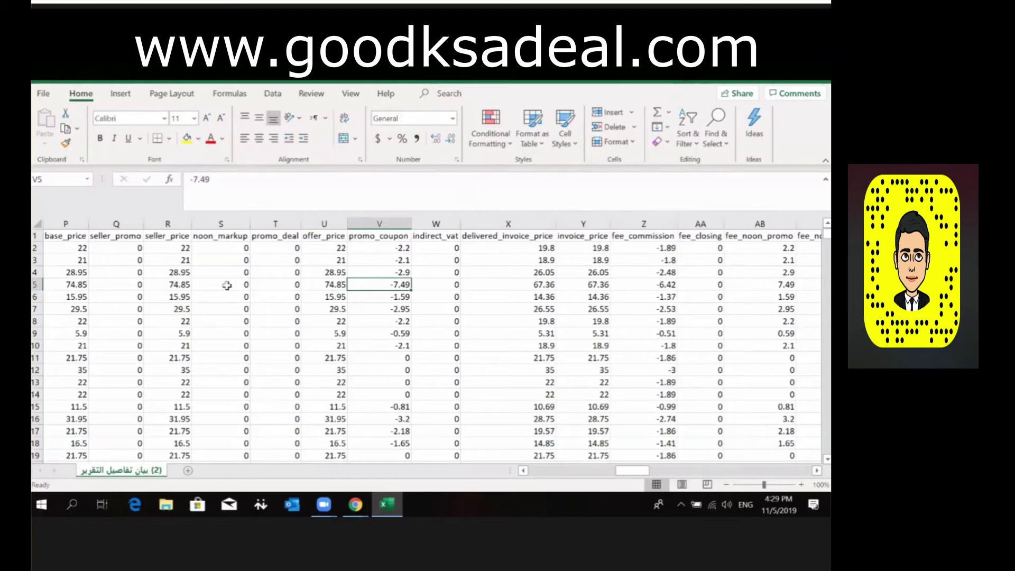
pyautogui.press('Left')
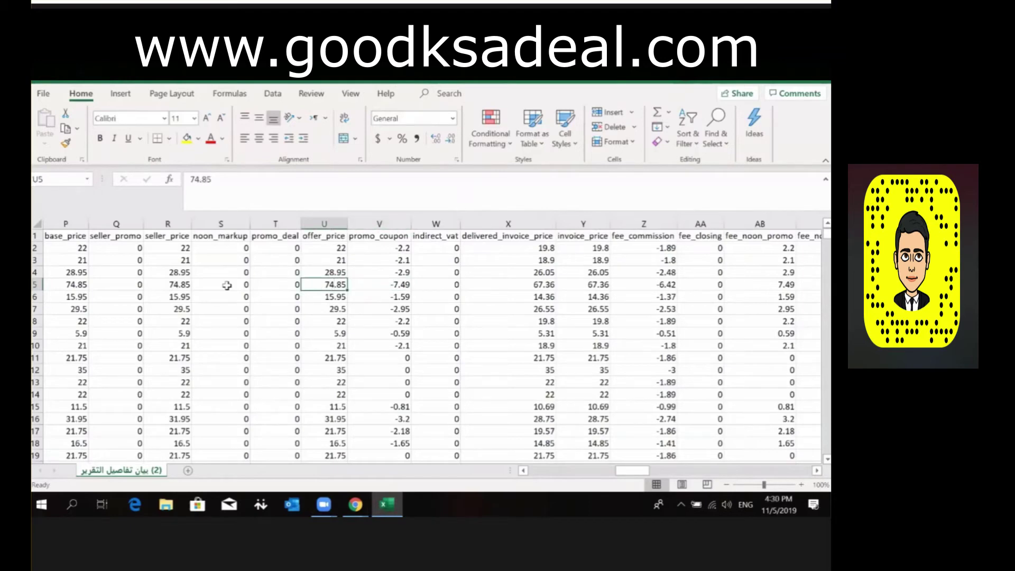
pyautogui.press('Right')
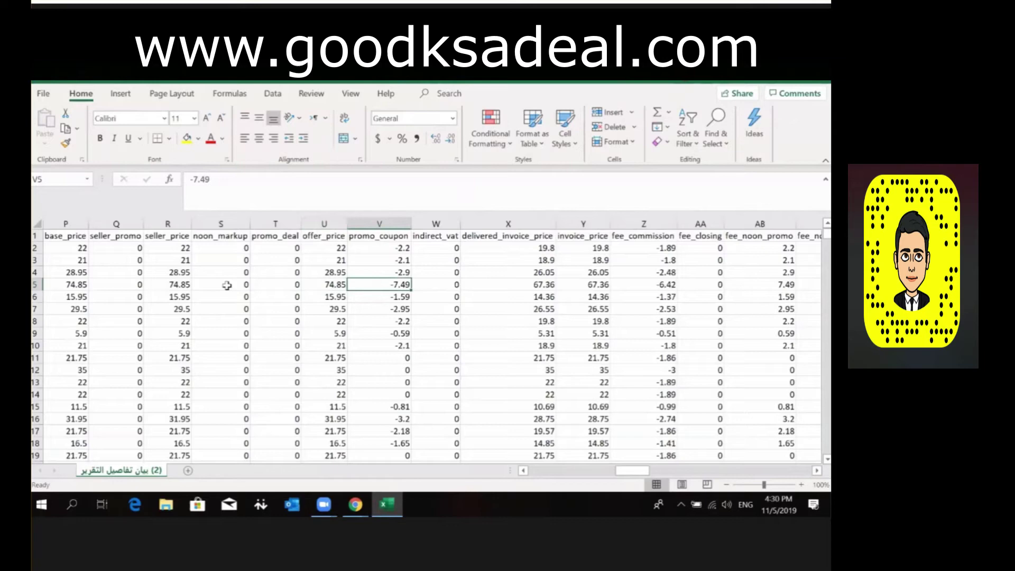
# - Examine row 5 past indirect_vat through delivered_invoice_price and invoice_price to fee_commission in Z5
pyautogui.press('Right')
pyautogui.press('Right')
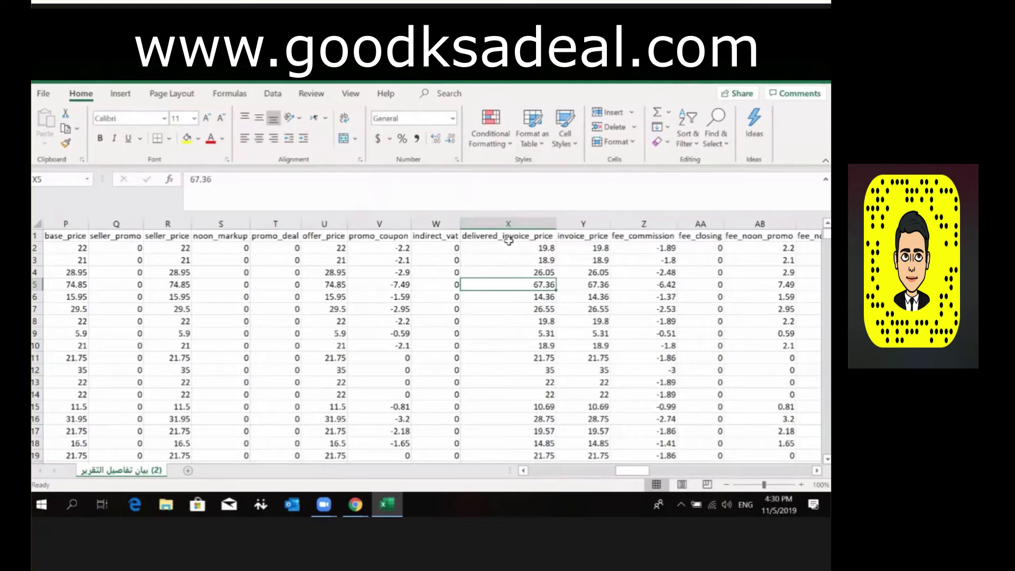
pyautogui.click(568, 286)
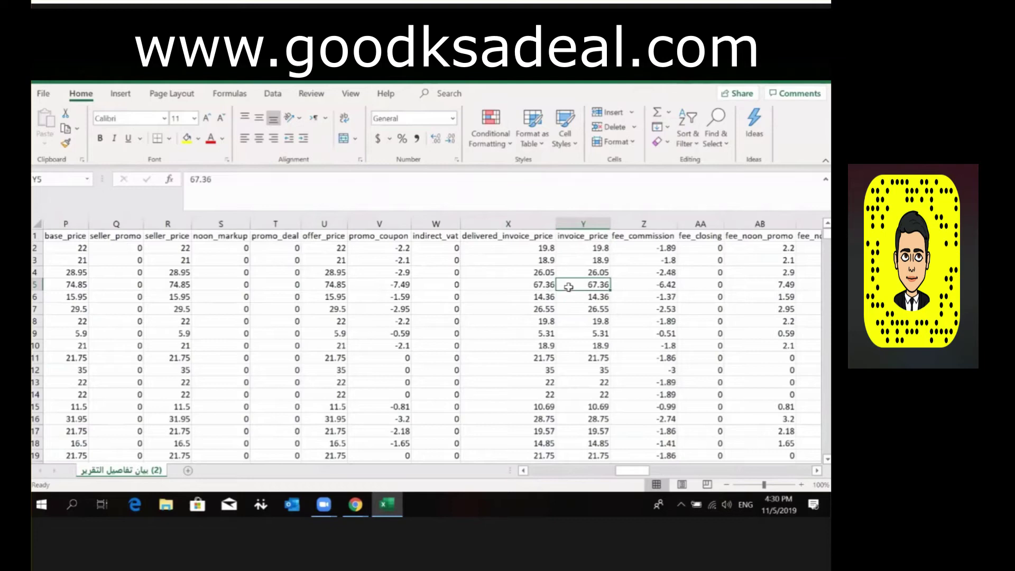
pyautogui.press('Right')
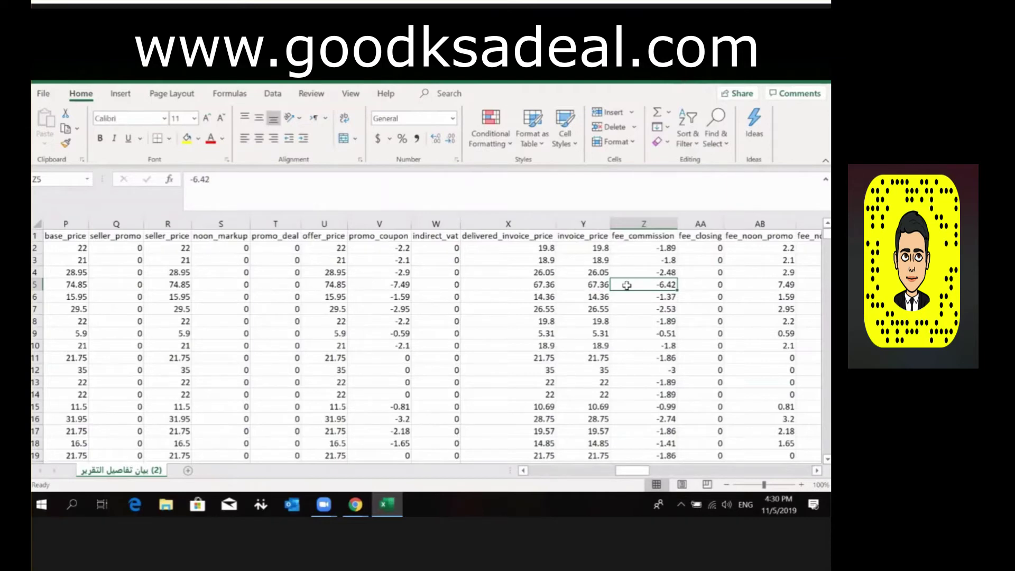
# - Go back along row 5 to the statement number column, passing the commission_type and item_status columns
pyautogui.press('Left')
pyautogui.press('Left')
pyautogui.press('Left')
pyautogui.press('Left')
pyautogui.press('Left')
pyautogui.press('Left')
pyautogui.press('Left')
pyautogui.press('Left')
pyautogui.press('Left')
pyautogui.press('Left')
pyautogui.press('Left')
pyautogui.press('Left')
pyautogui.press('Left')
pyautogui.press('Left')
pyautogui.press('Left')
pyautogui.press('Left')
pyautogui.press('Left')
pyautogui.press('Left')
pyautogui.press('Left')
pyautogui.press('Left')
pyautogui.press('Left')
pyautogui.press('Left')
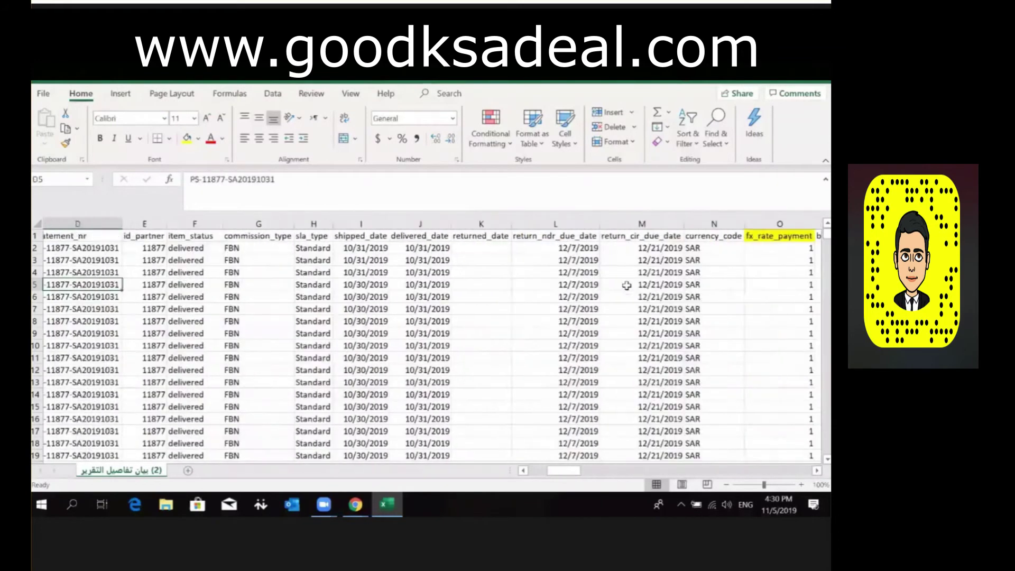
# - Return along row 5 from the item details to the fee_commission value in Z5
pyautogui.press('Right')
pyautogui.press('Right')
pyautogui.press('Right')
pyautogui.press('Right')
pyautogui.press('Right')
pyautogui.press('Right')
pyautogui.press('Right')
pyautogui.press('Right')
pyautogui.press('Right')
pyautogui.press('Right')
pyautogui.press('Right')
pyautogui.press('Right')
pyautogui.press('Right')
pyautogui.press('Right')
pyautogui.press('Right')
pyautogui.press('Right')
pyautogui.press('Right')
pyautogui.press('Right')
pyautogui.press('Right')
pyautogui.press('Right')
pyautogui.press('Right')
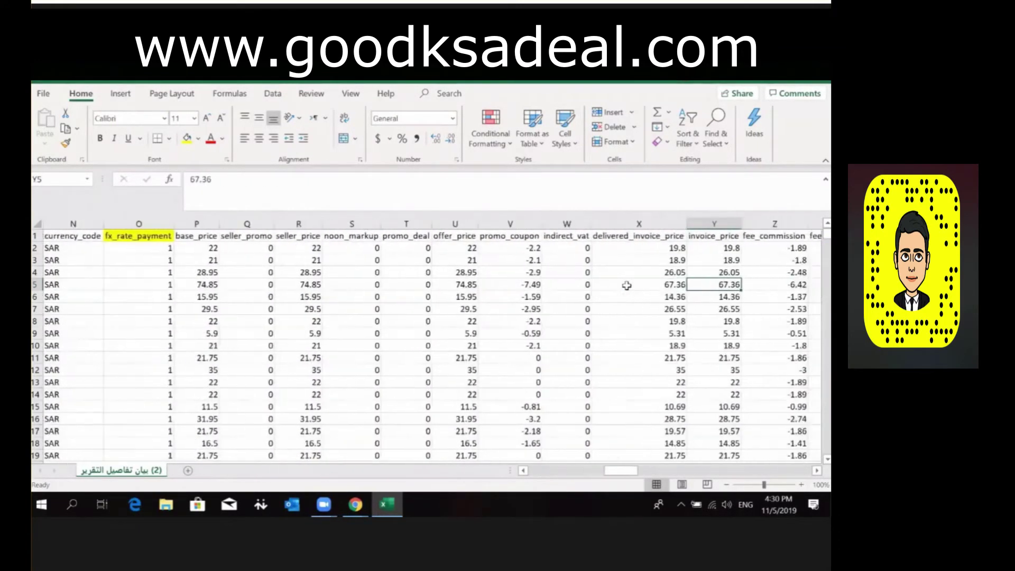
pyautogui.press('Right')
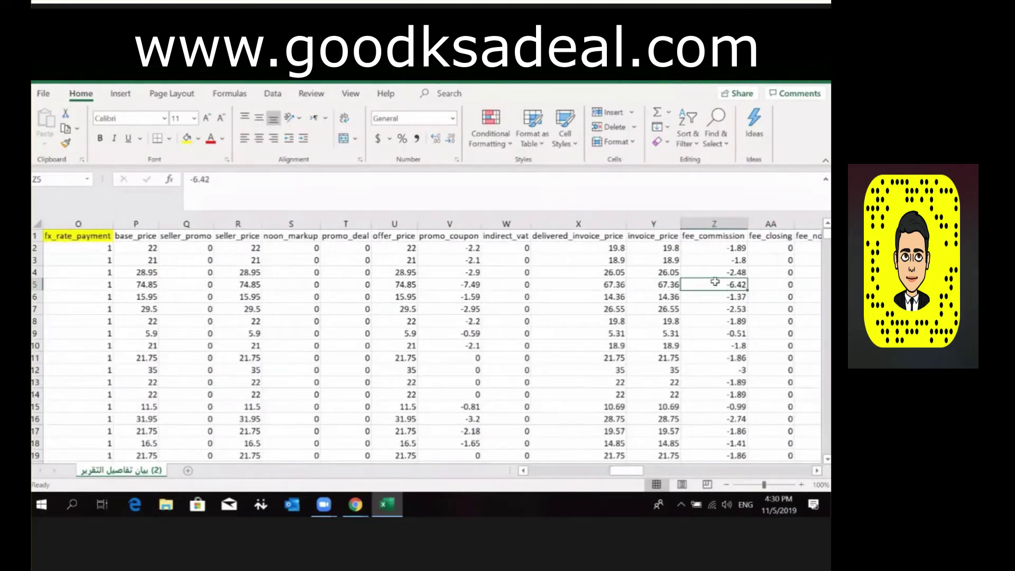
# - Examine fee_closing and fee_noon_promo in row 5, comparing fee_noon_promo in AB5 with promo_coupon in V5
pyautogui.press('Right')
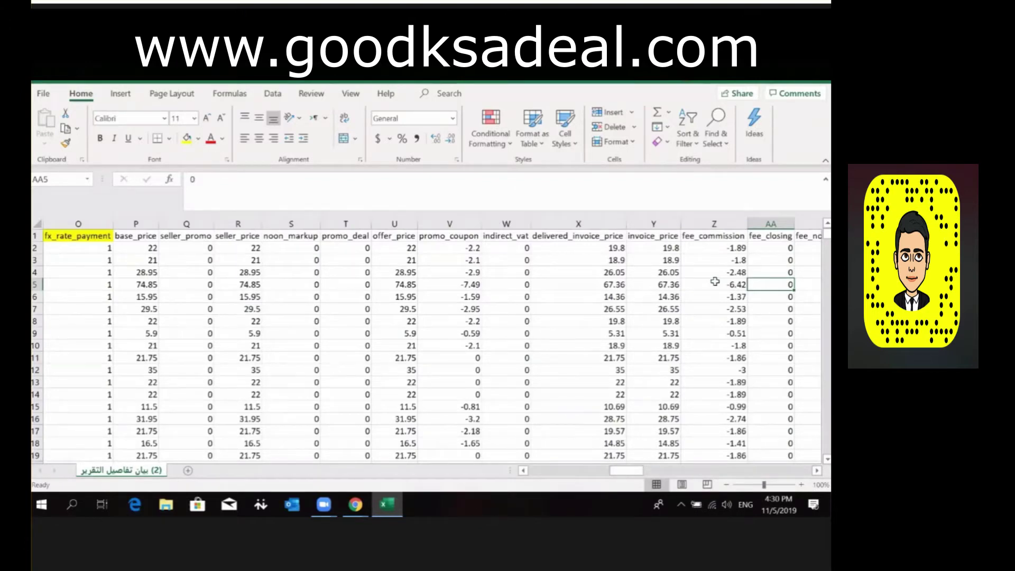
pyautogui.hscroll(1, 714, 281)
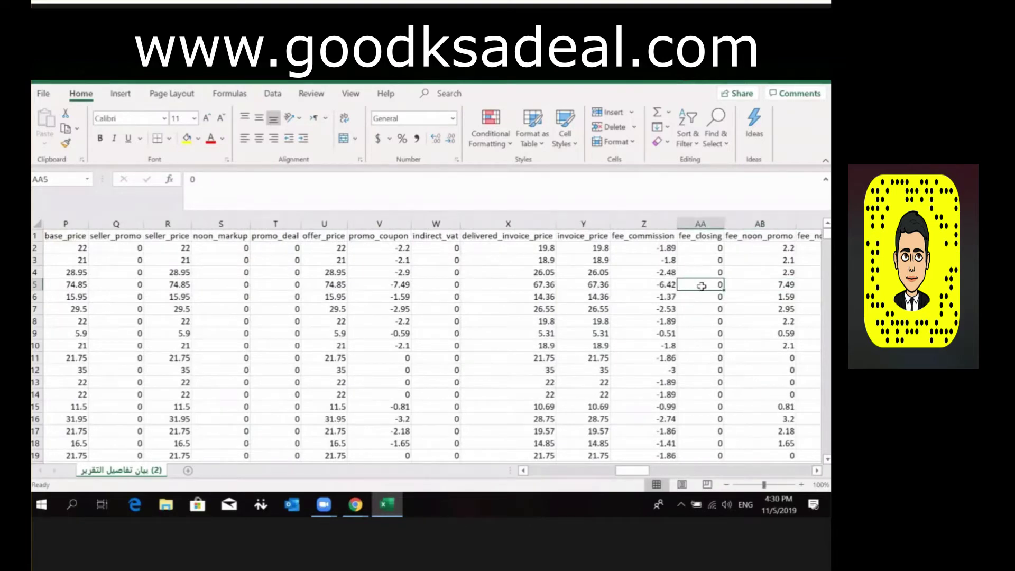
pyautogui.press('Right')
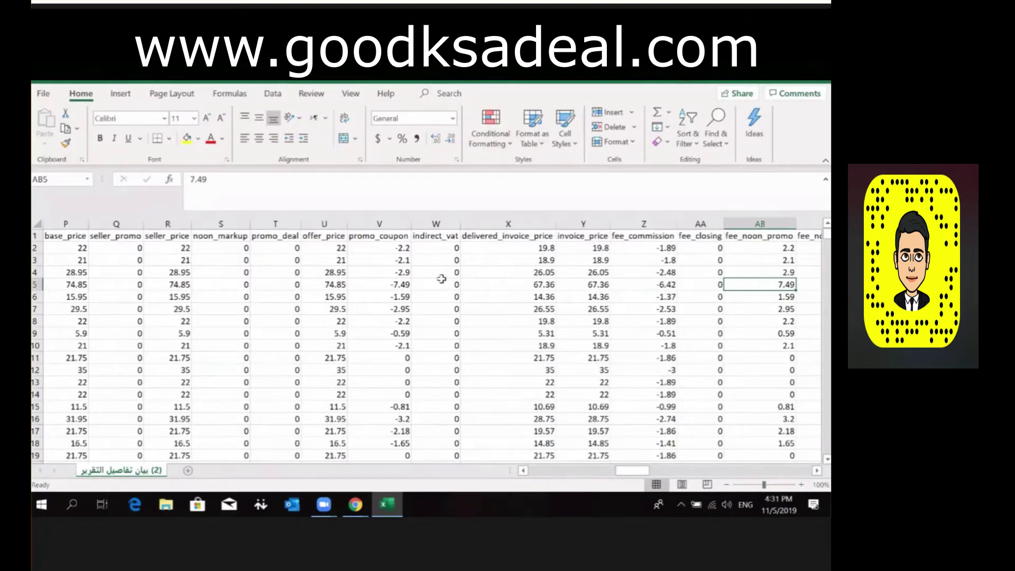
pyautogui.click(375, 284)
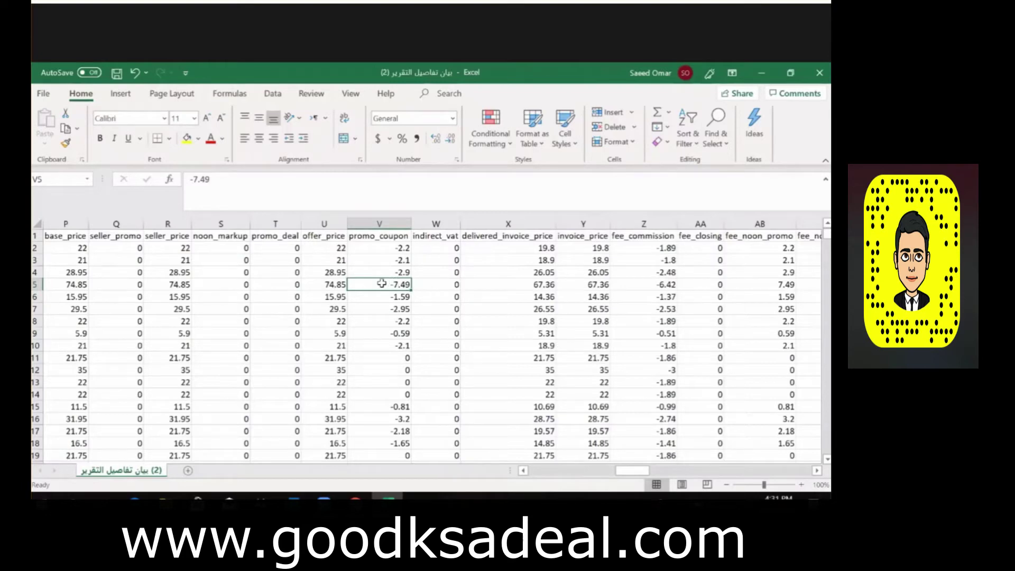
pyautogui.click(752, 286)
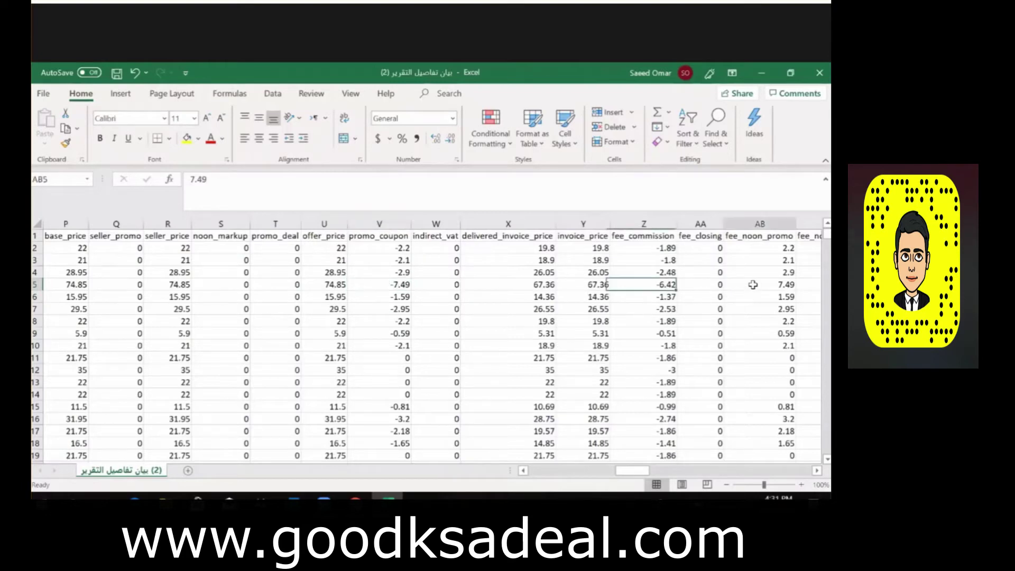
# - Move past fee_noon_markup in row 5 and select the fee_adjustments value in AD5
pyautogui.hscroll(4, 752, 284)
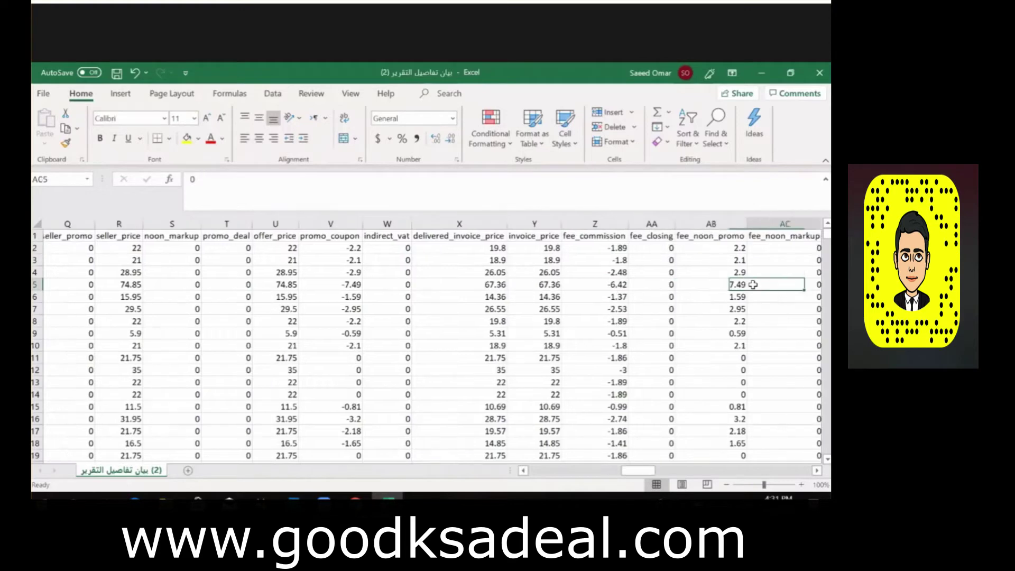
pyautogui.click(752, 284)
pyautogui.press('Left')
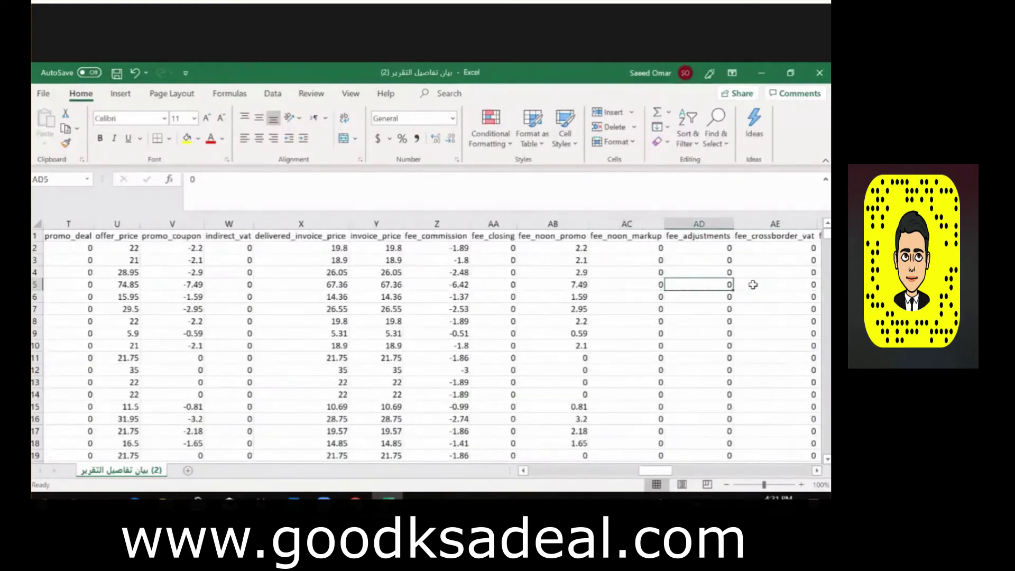
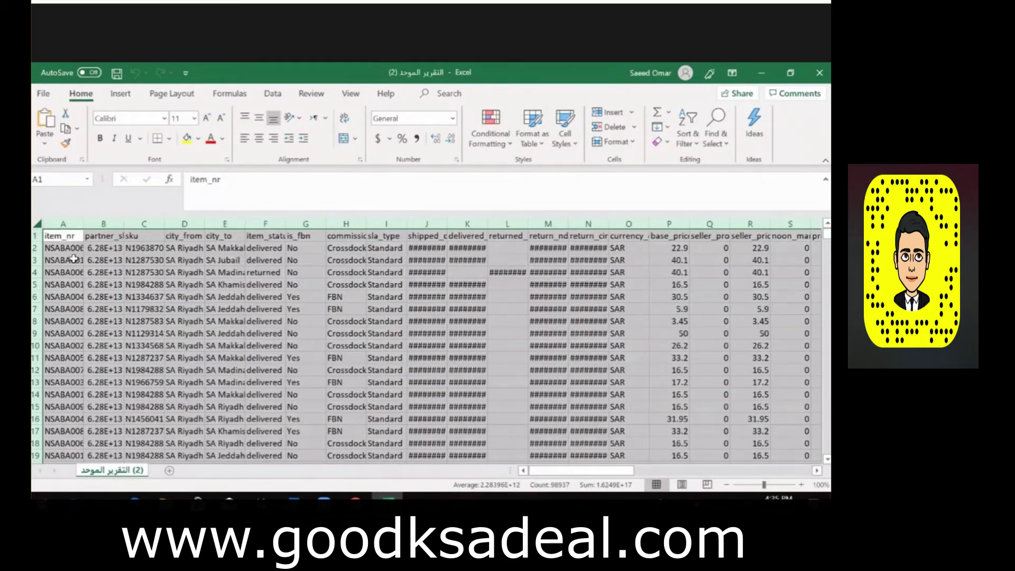
# - AutoFit the width of all columns in the unified report sheet (التقرير الموحد)
pyautogui.hotkey('alt', 'h')
pyautogui.press('o')
pyautogui.press('i')
# - Examine the partner_sku, sku and city_from columns of the unified report, ending on the first city_to value in E2
pyautogui.press('Right')
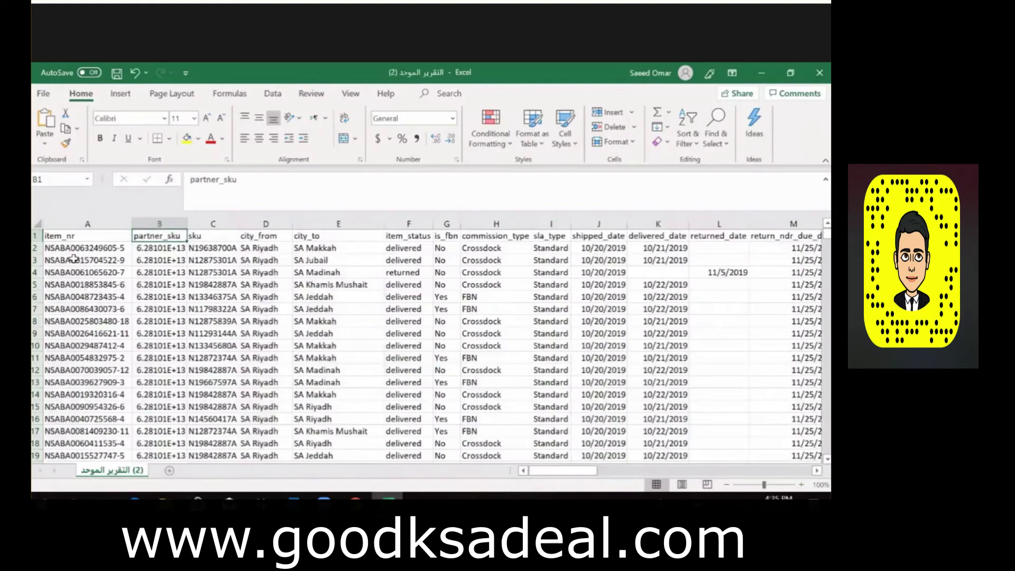
pyautogui.press('Right')
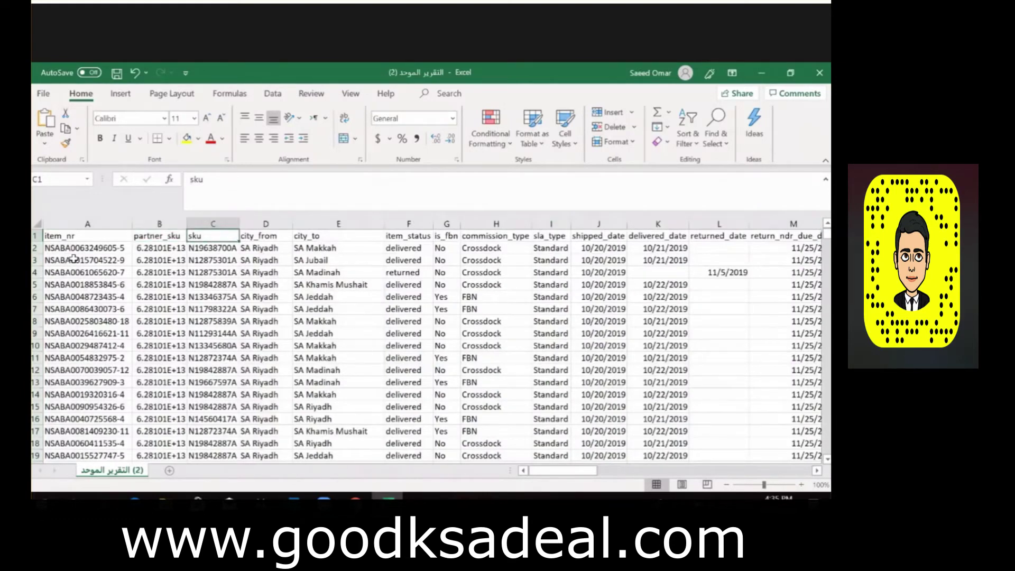
pyautogui.press('Right')
pyautogui.press('Down')
pyautogui.press('Right')
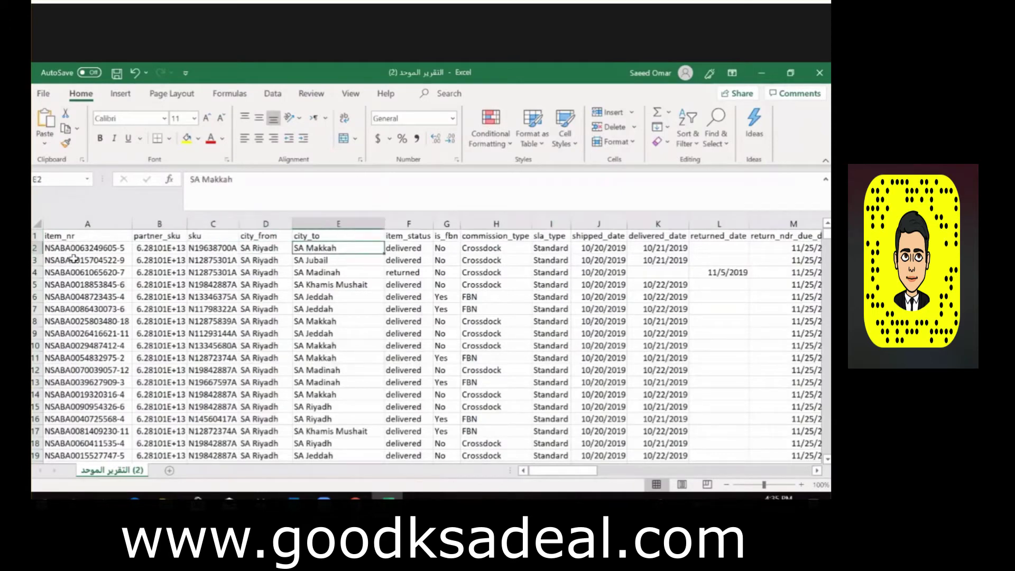
# - Go through the item_status and is_fbn column headers in row 1 of the unified report
pyautogui.press('Right')
pyautogui.press('Up')
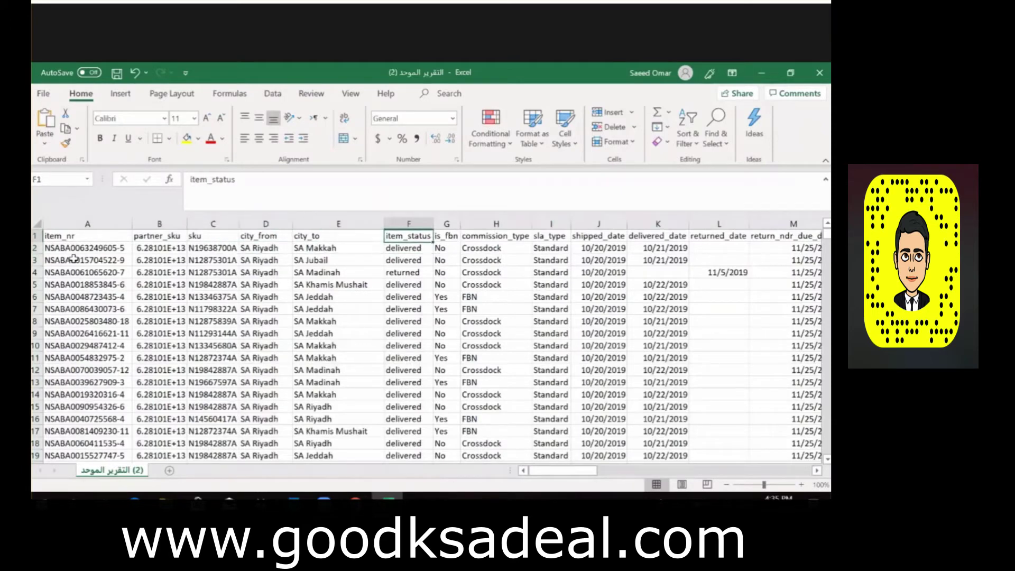
pyautogui.press('Right')
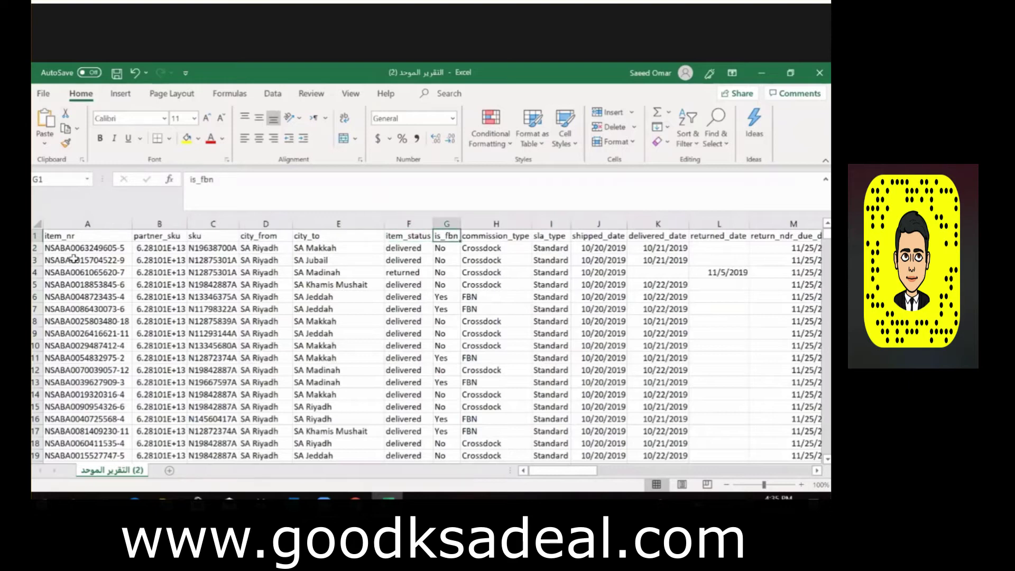
# - Compare the is_fbn and commission_type values in rows 2 to 6, ending on the first commission_type value in H2
pyautogui.press('Down')
pyautogui.press('Right')
pyautogui.press('Down')
pyautogui.press('Down')
pyautogui.press('Down')
pyautogui.press('Down')
pyautogui.press('Left')
pyautogui.press('Right')
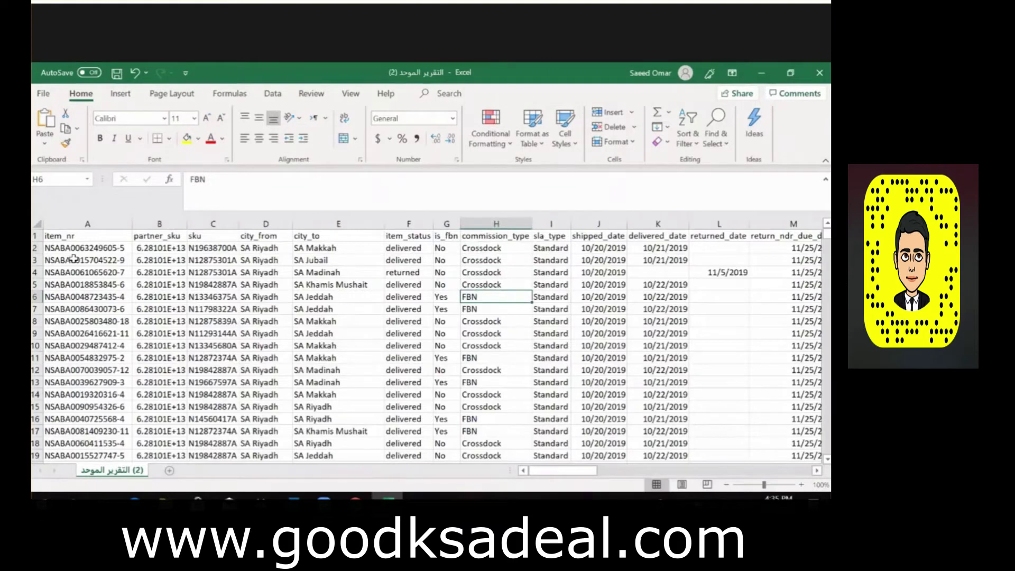
pyautogui.press('Up')
pyautogui.press('Up')
pyautogui.press('Up')
pyautogui.press('Up')
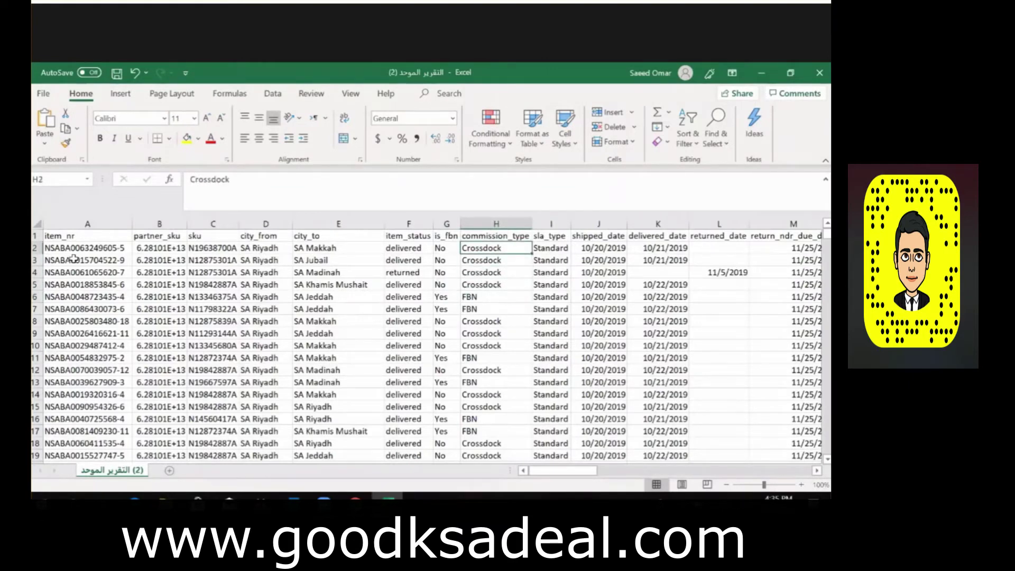
# - Examine the delivered_date column down to row 4, ending on the returned item's returned_date in L4
pyautogui.press('Up')
pyautogui.press('Right')
pyautogui.press('Right')
pyautogui.press('Right')
pyautogui.press('Down')
pyautogui.press('Down')
pyautogui.press('Up')
pyautogui.press('Down')
pyautogui.press('Down')
pyautogui.press('Right')
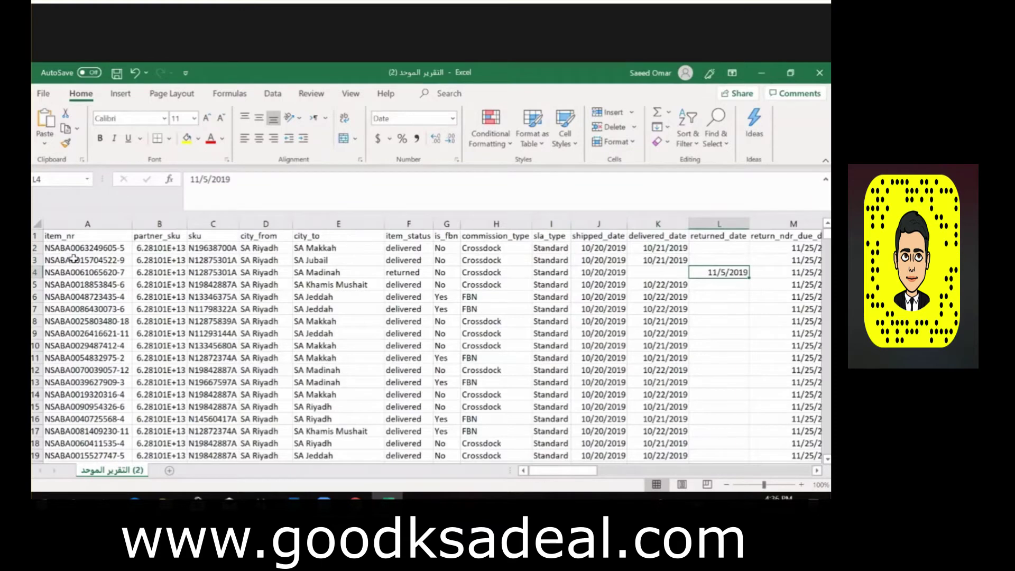
# - Select the whole return_ndr_due_date column, followed by the whole return_cir_due_date column
pyautogui.press('Right')
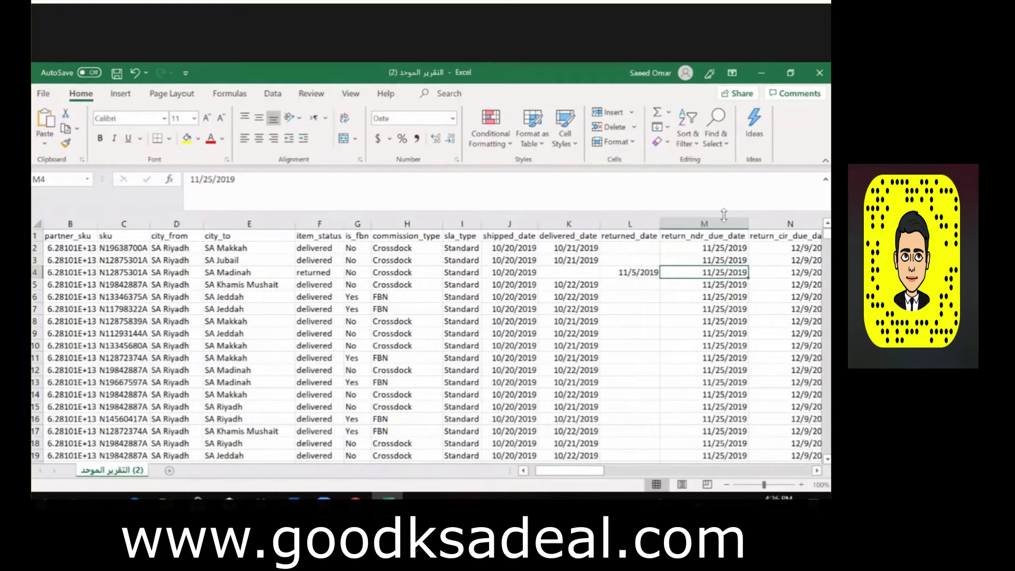
pyautogui.click(722, 226)
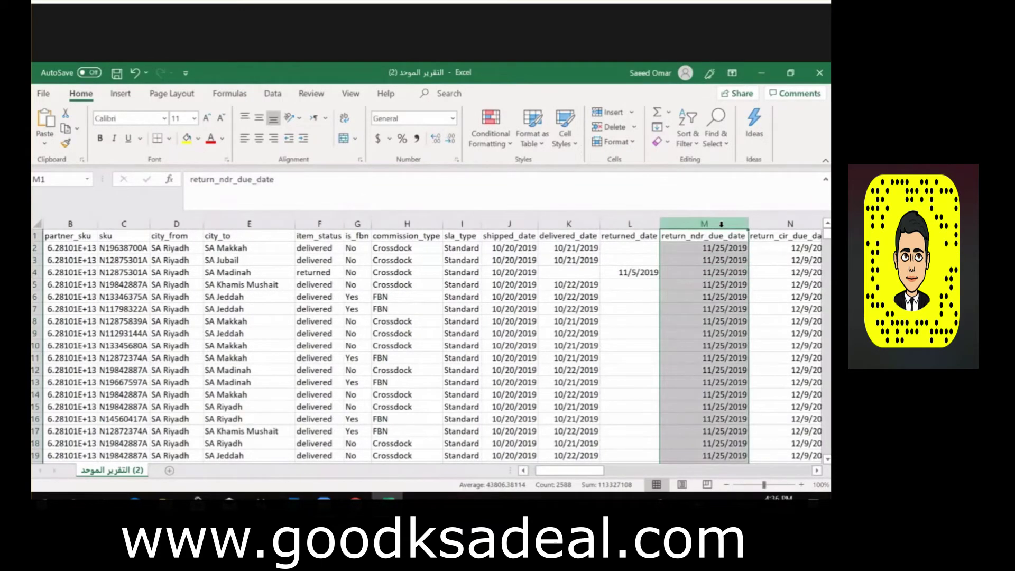
pyautogui.press('Right')
pyautogui.click(716, 221)
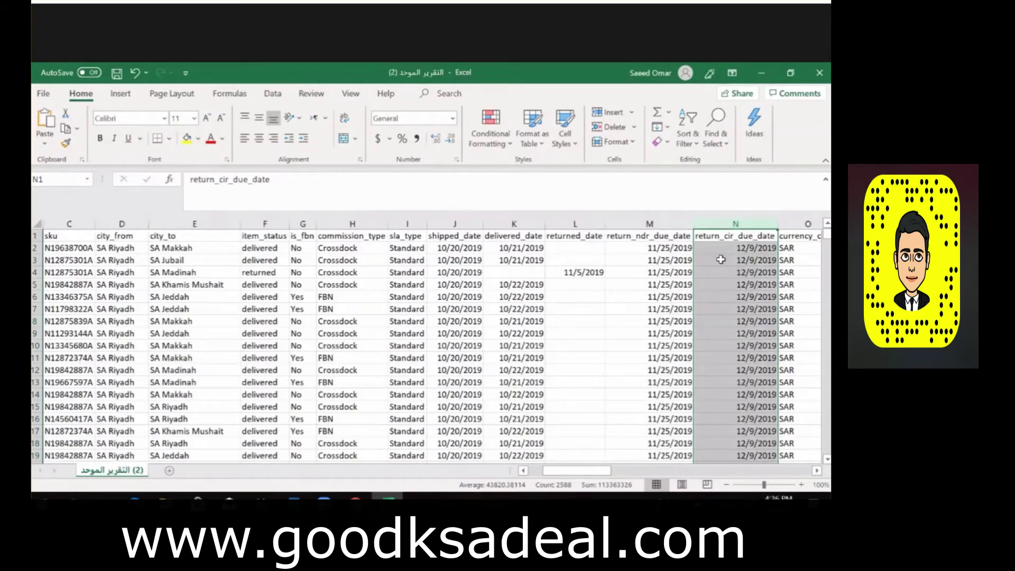
# - Select the returned item's row 4 values from base_price through fee_adjustments, and finish on its creditnote_nr cell AM4
pyautogui.press('Right')
pyautogui.press('Down')
pyautogui.press('Right')
pyautogui.press('Down')
pyautogui.press('Down')
pyautogui.hotkey('shift', 'Right')
pyautogui.hotkey('shift', 'Right')
pyautogui.hotkey('shift', 'Right')
pyautogui.hotkey('shift', 'Right')
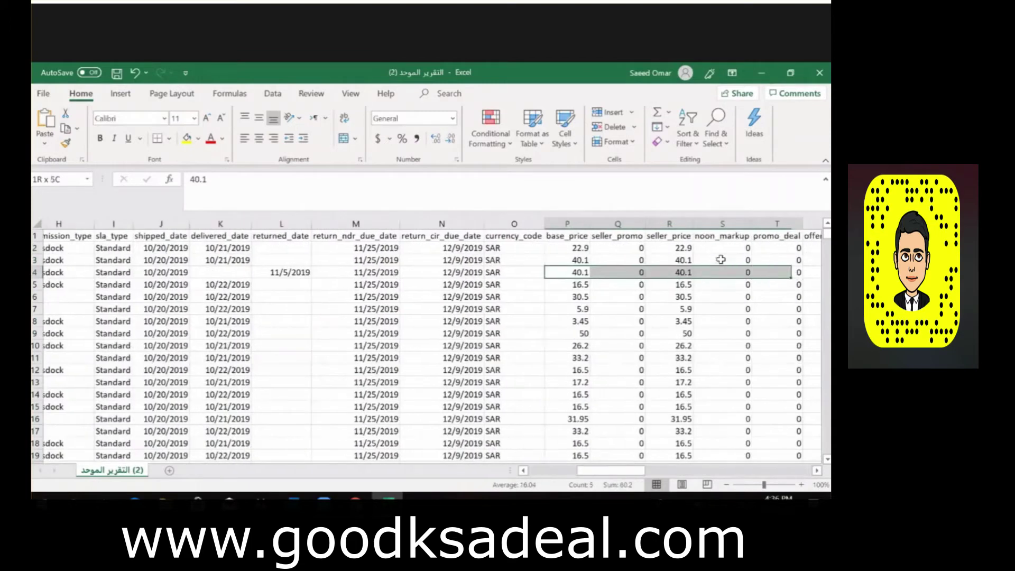
pyautogui.hotkey('shift', 'Right')
pyautogui.hotkey('shift', 'Right')
pyautogui.hotkey('shift', 'Right')
pyautogui.hotkey('shift', 'Right')
pyautogui.hotkey('shift', 'Right')
pyautogui.hotkey('shift', 'Right')
pyautogui.hotkey('shift', 'Right')
pyautogui.hotkey('shift', 'Right')
pyautogui.hotkey('shift', 'Right')
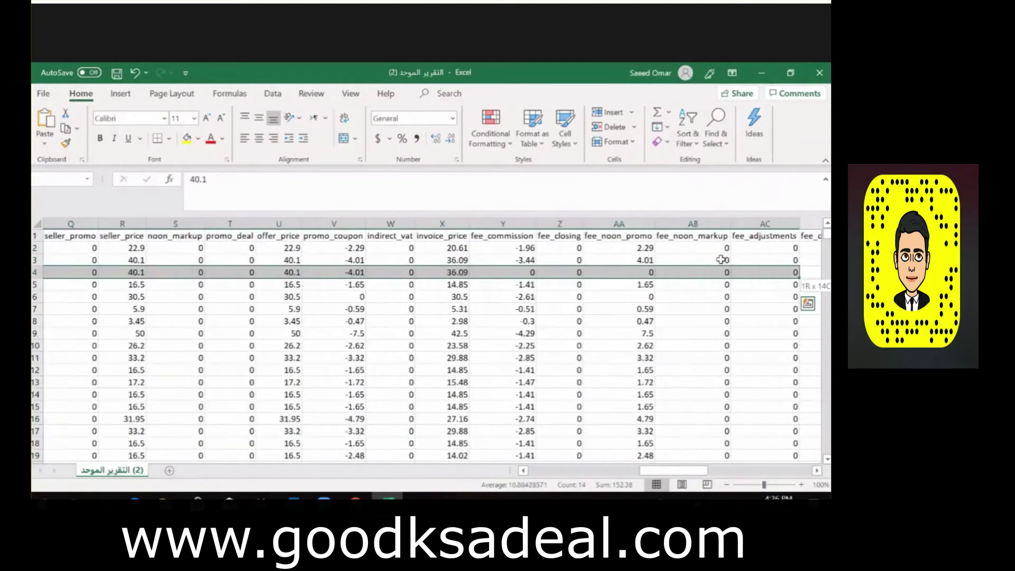
pyautogui.hotkey('ctrl', 'Right')
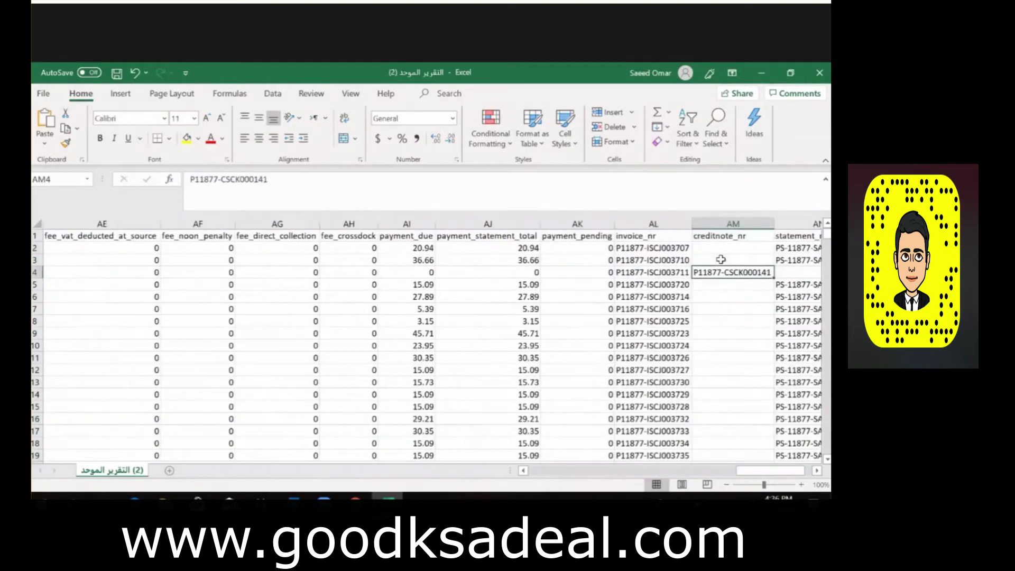
# - Review the statement_nrs and fx_rate_payment columns, checking the seller lab reports page in the browser before returning to the workbook
pyautogui.press('Up')
pyautogui.press('Right')
pyautogui.press('Right')
pyautogui.press('Up')
pyautogui.press('Up')
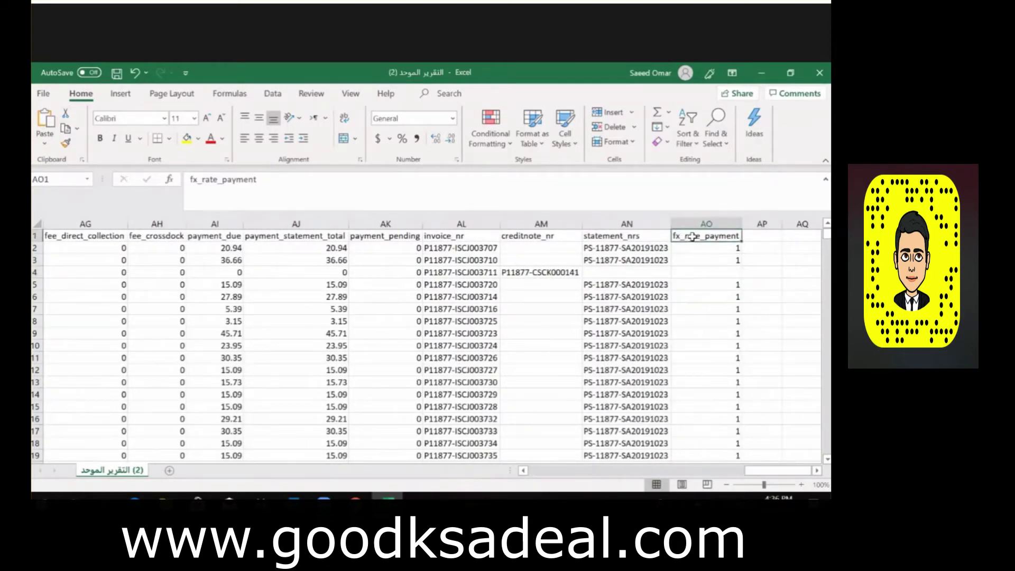
pyautogui.hotkey('alt', 'Tab')
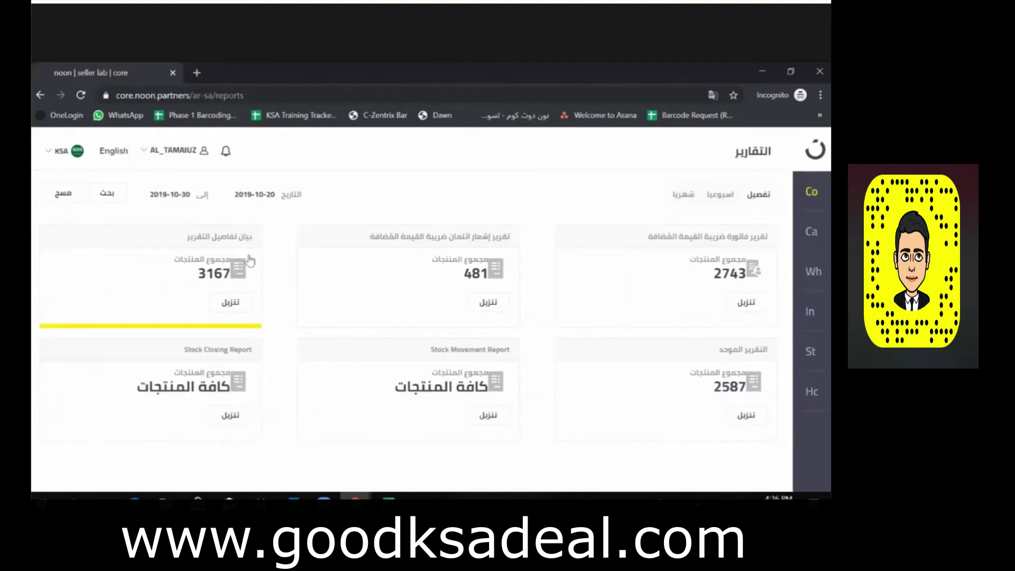
pyautogui.hotkey('alt', 'Tab')
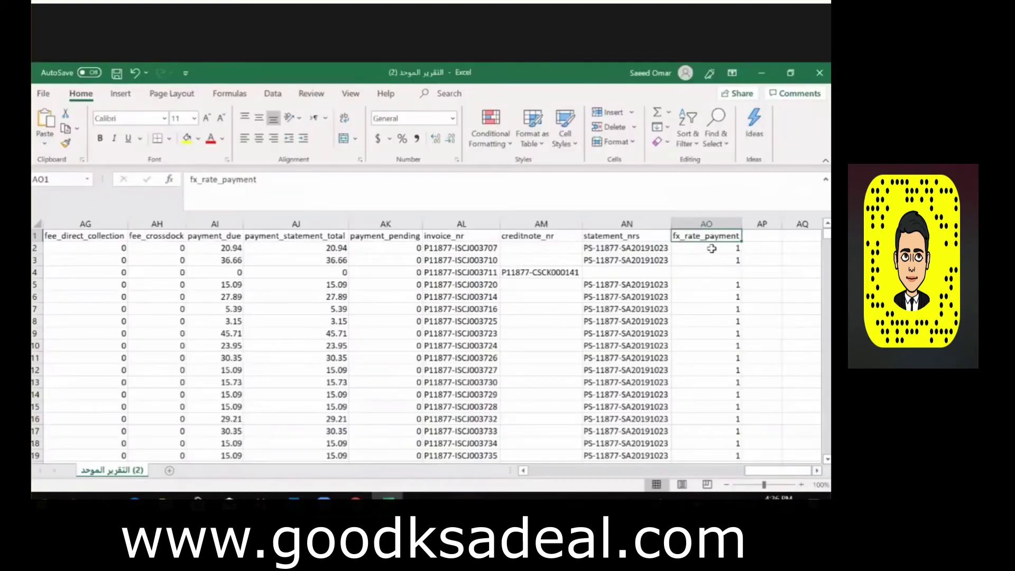
# - Turn on filtering for the report's entire header row
pyautogui.click(708, 273)
pyautogui.press('Up')
pyautogui.press('Up')
pyautogui.press('Up')
pyautogui.hotkey('shift', 'space')
pyautogui.hotkey('ctrl', 'shift', 'l')
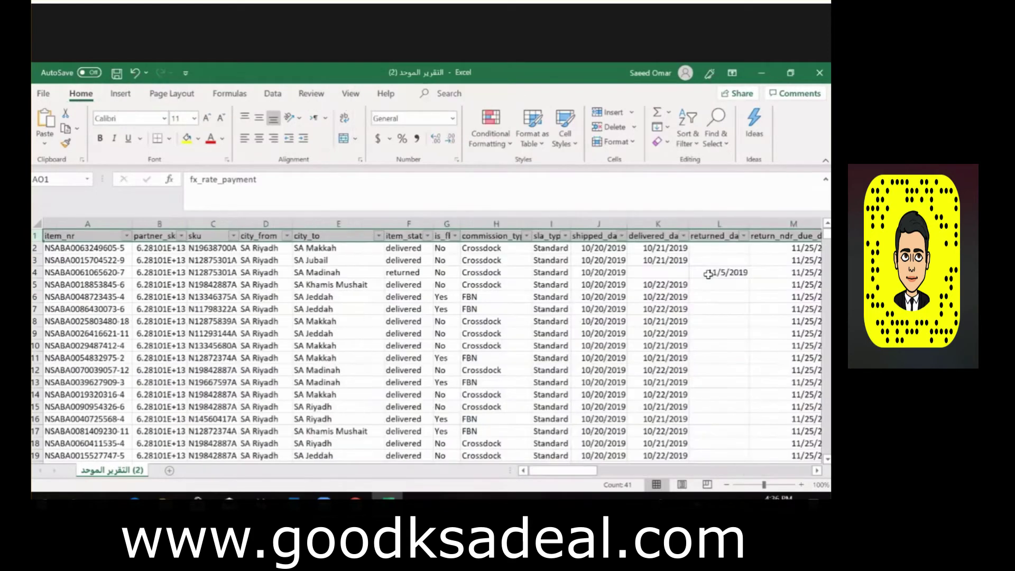
# - Filter the fx_rate_payment column to show only rows with the value 1
pyautogui.press('Up')
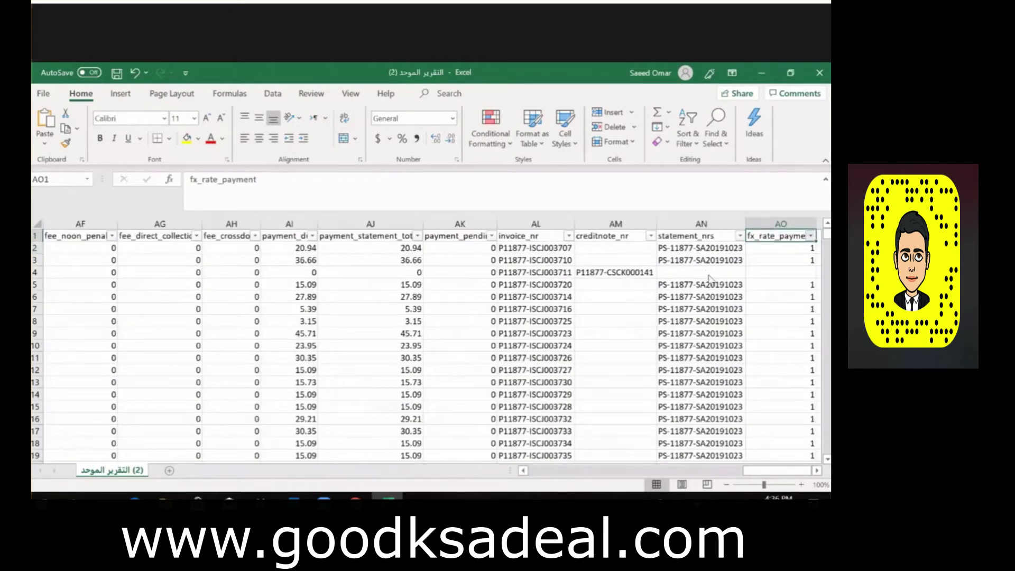
pyautogui.hotkey('alt', 'Down')
pyautogui.press('Tab')
pyautogui.press('space')
pyautogui.press('Down')
pyautogui.press('space')
pyautogui.press('Tab')
pyautogui.press('Return')
pyautogui.press('Down')
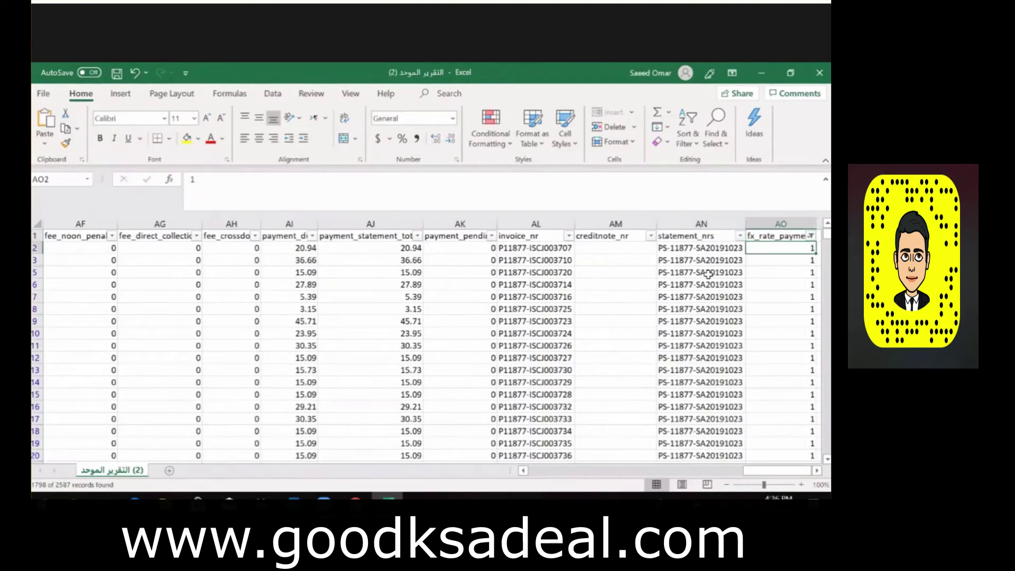
# - Examine the statement numbers in the filtered rows and the distinct values offered in the statement_nrs filter list
pyautogui.press('Left')
pyautogui.press('Down')
pyautogui.press('Down')
pyautogui.press('Down')
pyautogui.press('Down')
pyautogui.press('Down')
pyautogui.press('Down')
pyautogui.press('Down')
pyautogui.press('Down')
pyautogui.press('Down')
pyautogui.press('Down')
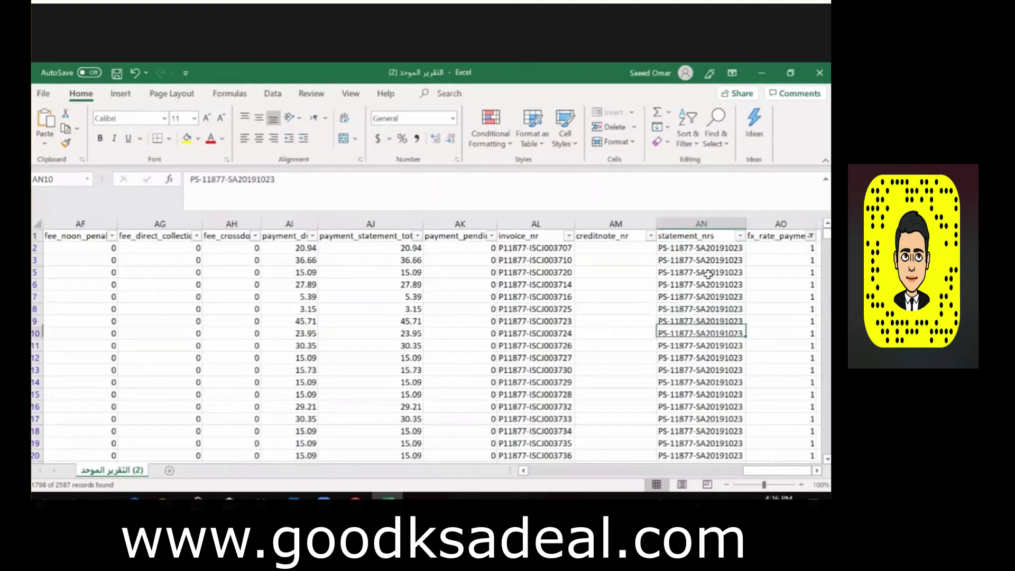
pyautogui.press('Up')
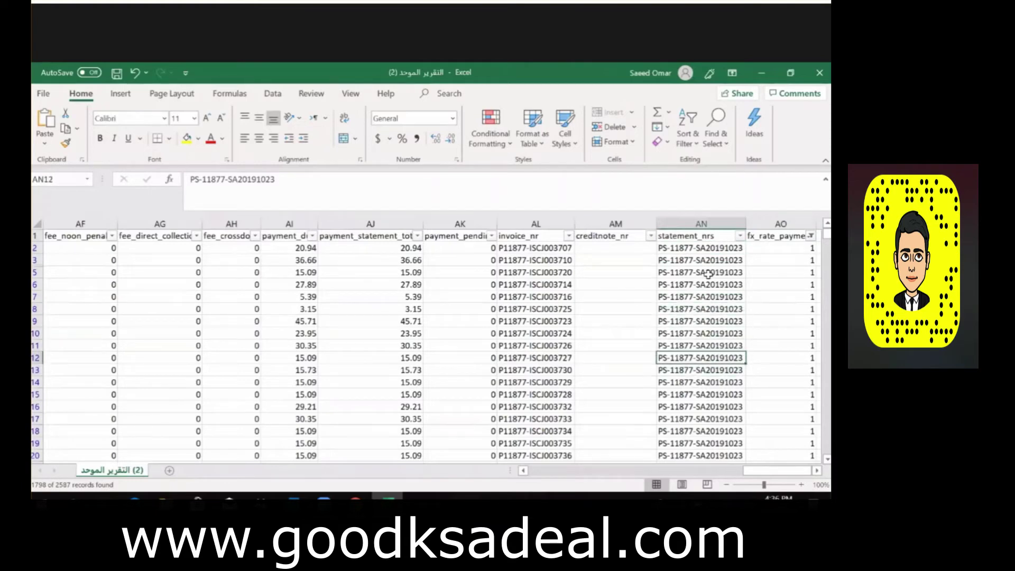
pyautogui.press('Up')
pyautogui.press('Up')
pyautogui.press('Up')
pyautogui.press('Up')
pyautogui.press('Up')
pyautogui.press('Up')
pyautogui.press('Up')
pyautogui.press('Up')
pyautogui.press('Up')
pyautogui.press('Up')
pyautogui.press('Up')
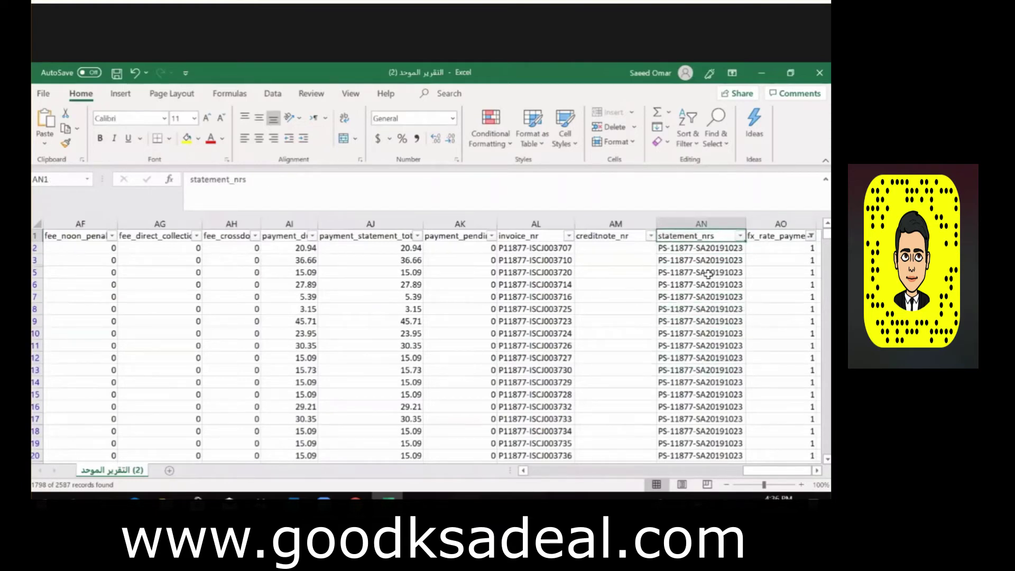
pyautogui.hotkey('alt', 'Down')
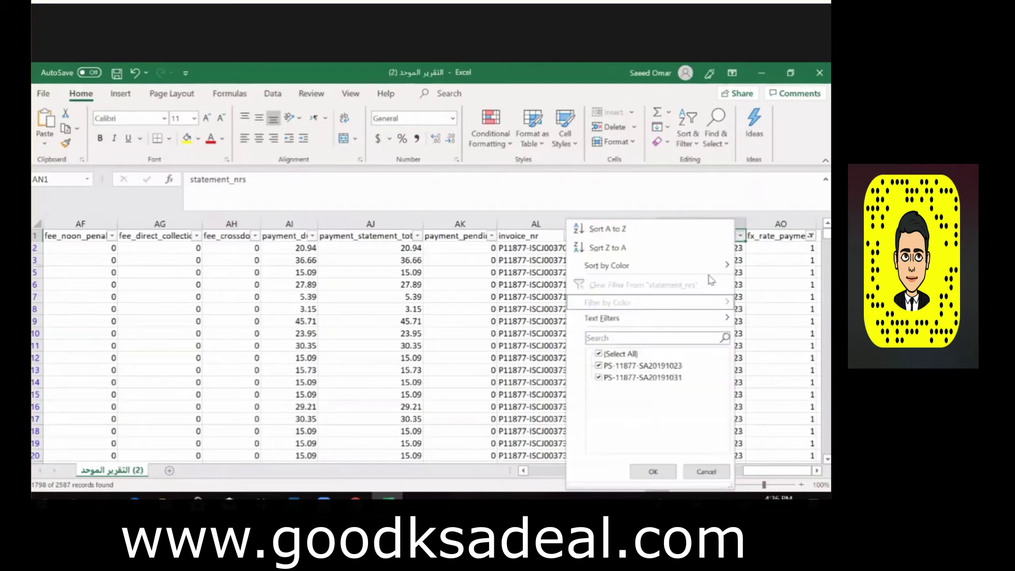
pyautogui.press('Escape')
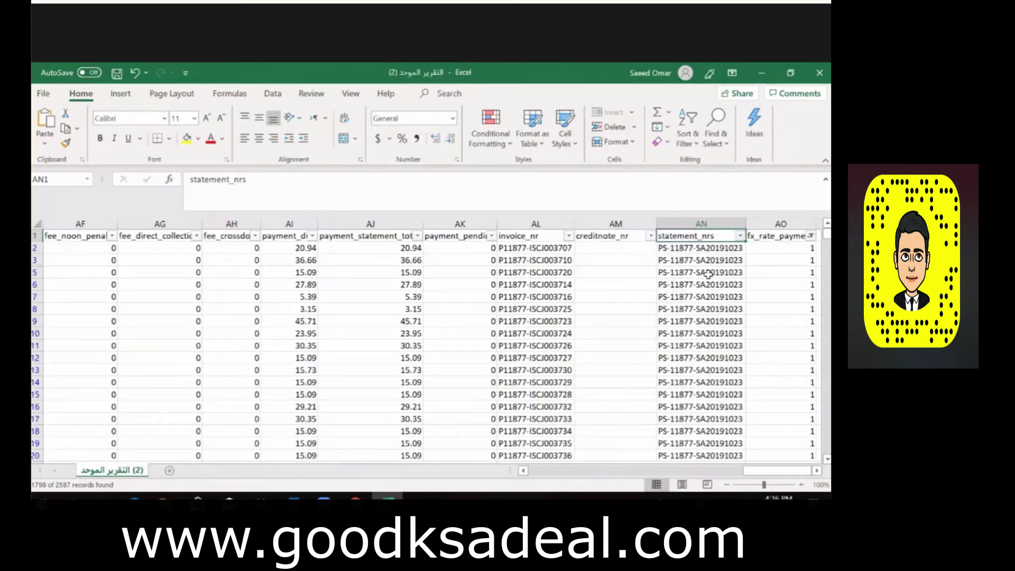
# - Filter the item_status column to show only returned items by excluding delivered ones
pyautogui.press('Left')
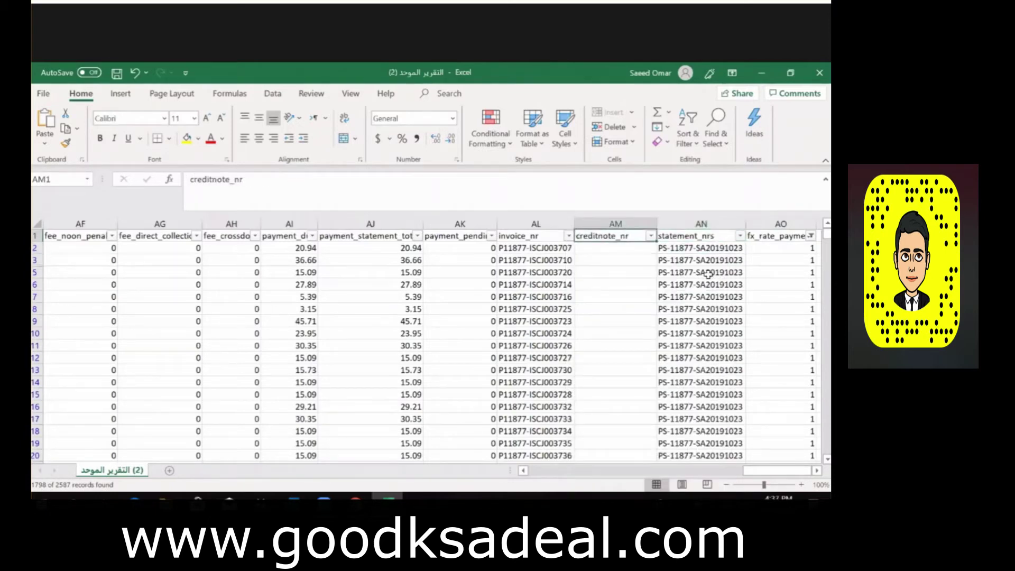
pyautogui.hotkey('ctrl', 'Left')
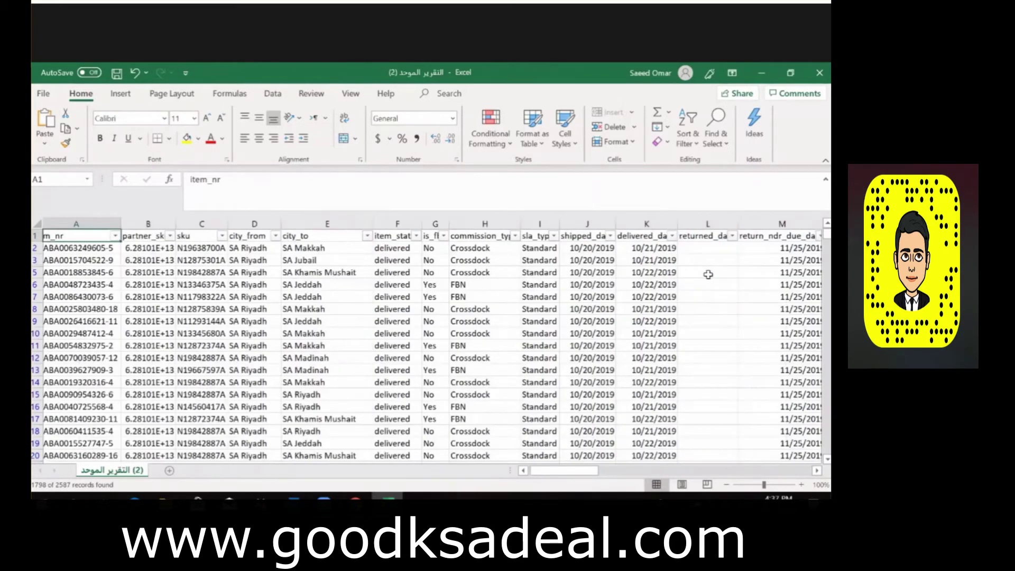
pyautogui.press('Right')
pyautogui.press('Right')
pyautogui.press('Right')
pyautogui.press('Right')
pyautogui.press('Right')
pyautogui.hotkey('alt', 'Down')
pyautogui.press('Down')
pyautogui.press('Down')
pyautogui.press('Down')
pyautogui.press('Down')
pyautogui.press('Down')
pyautogui.press('Down')
pyautogui.press('Down')
pyautogui.press('Up')
pyautogui.press('Down')
pyautogui.press('Up')
pyautogui.press('space')
pyautogui.press('Tab')
pyautogui.press('Return')
# - Examine the item_status entries of the returned items that have a payment rate
pyautogui.press('Down')
pyautogui.press('Down')
pyautogui.press('Down')
pyautogui.press('Up')
pyautogui.press('Up')
pyautogui.press('Up')
pyautogui.press('Down')
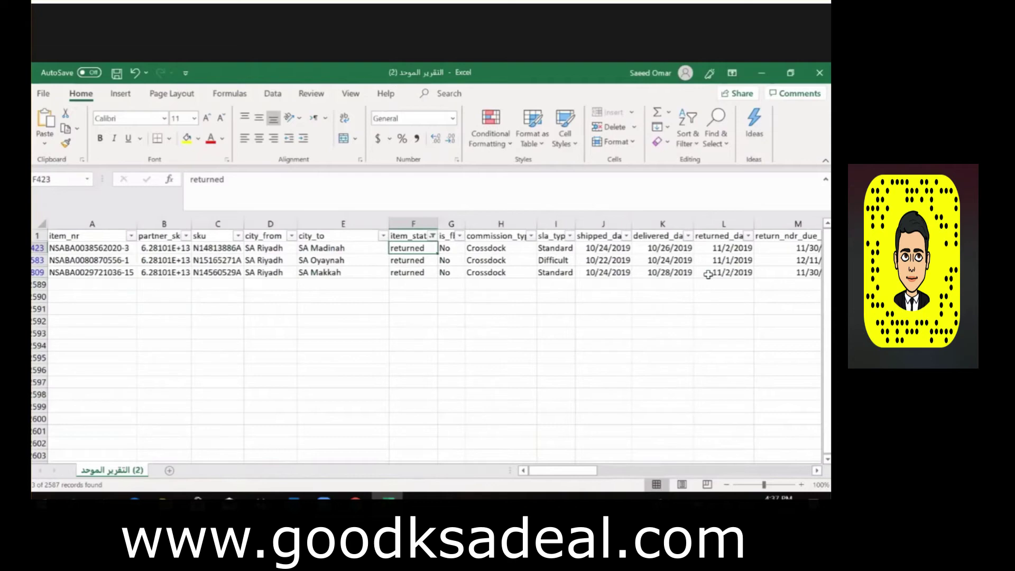
pyautogui.press('Down')
pyautogui.press('Up')
pyautogui.press('Up')
pyautogui.press('Down')
pyautogui.press('Down')
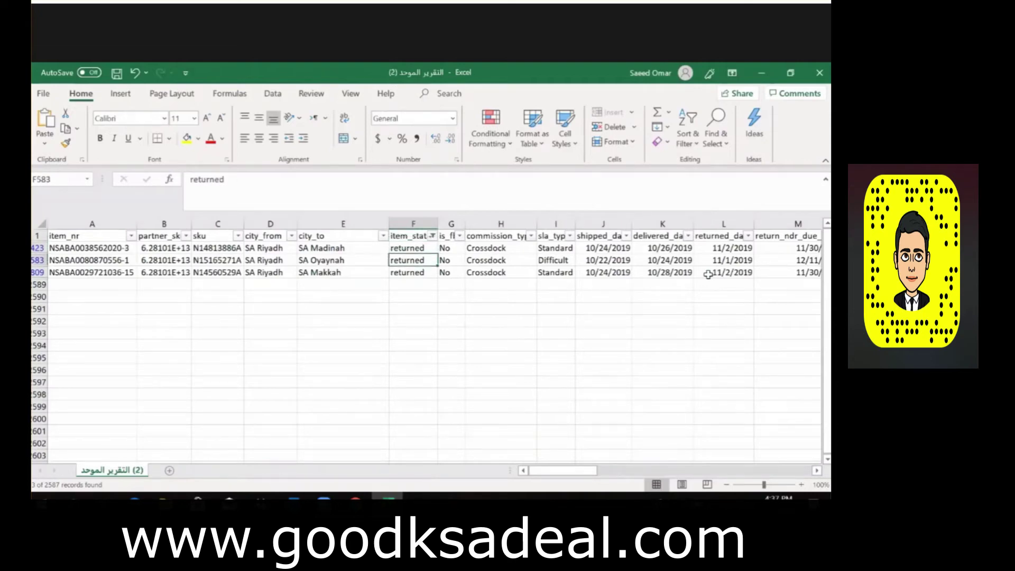
# - Include delivered items again in the item_status filter
pyautogui.press('Up')
pyautogui.press('Up')
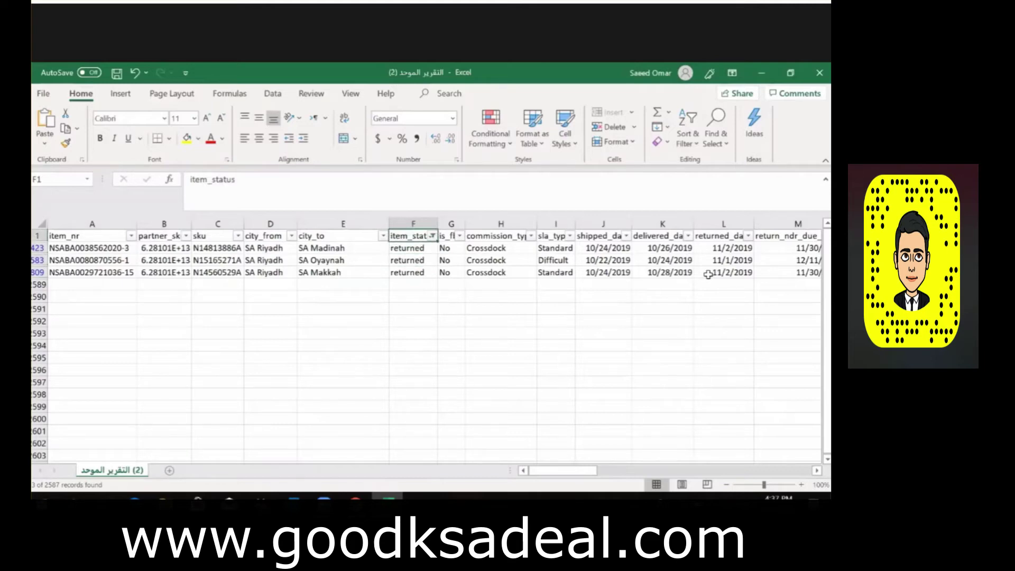
pyautogui.hotkey('alt', 'Down')
pyautogui.press('Down')
pyautogui.press('Down')
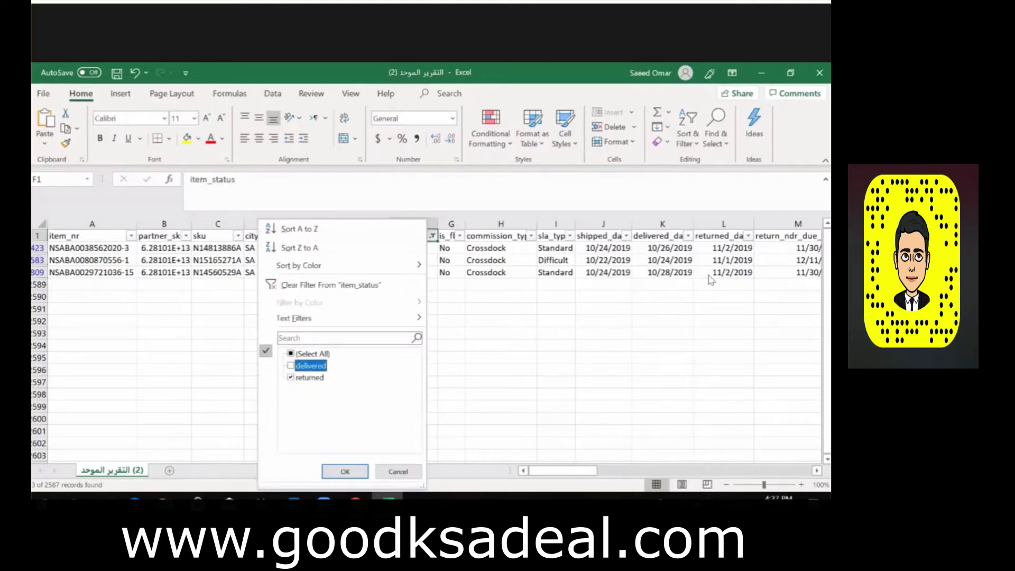
pyautogui.press('space')
pyautogui.press('Tab')
pyautogui.press('Return')
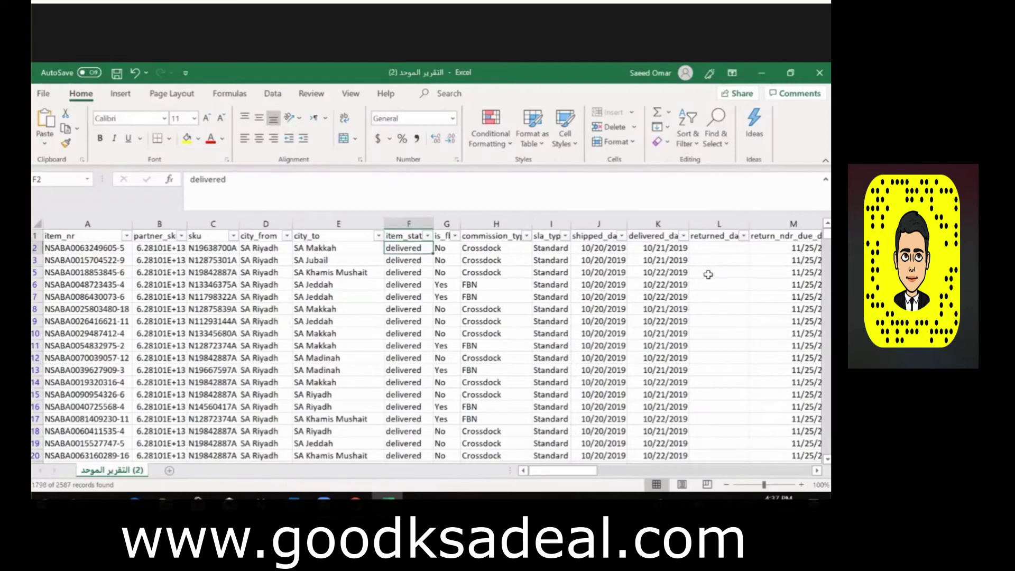
# - Change the fx_rate_payment filter to show only blank entries instead of 1
pyautogui.hotkey('ctrl', 'Right')
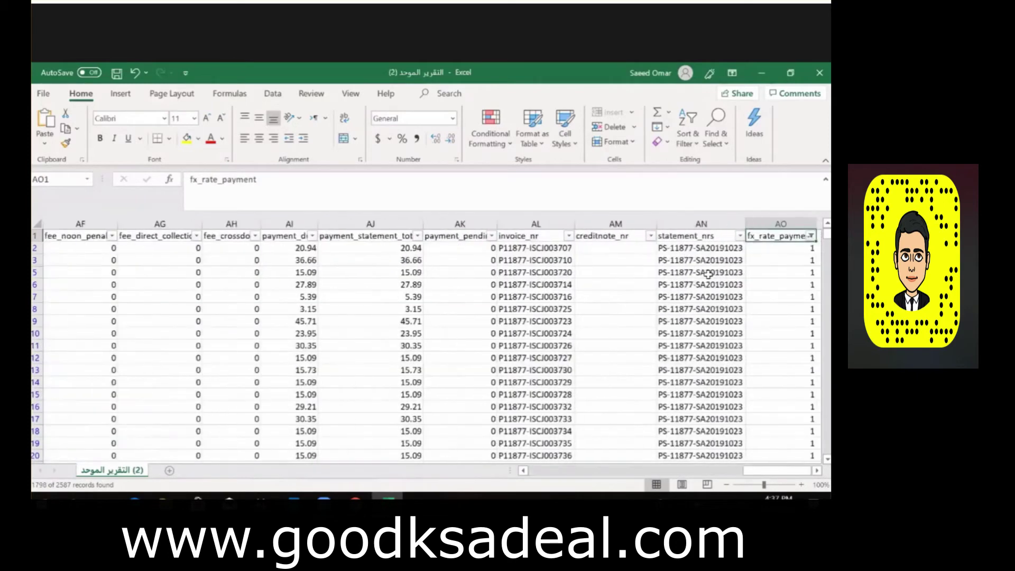
pyautogui.hotkey('alt', 'Down')
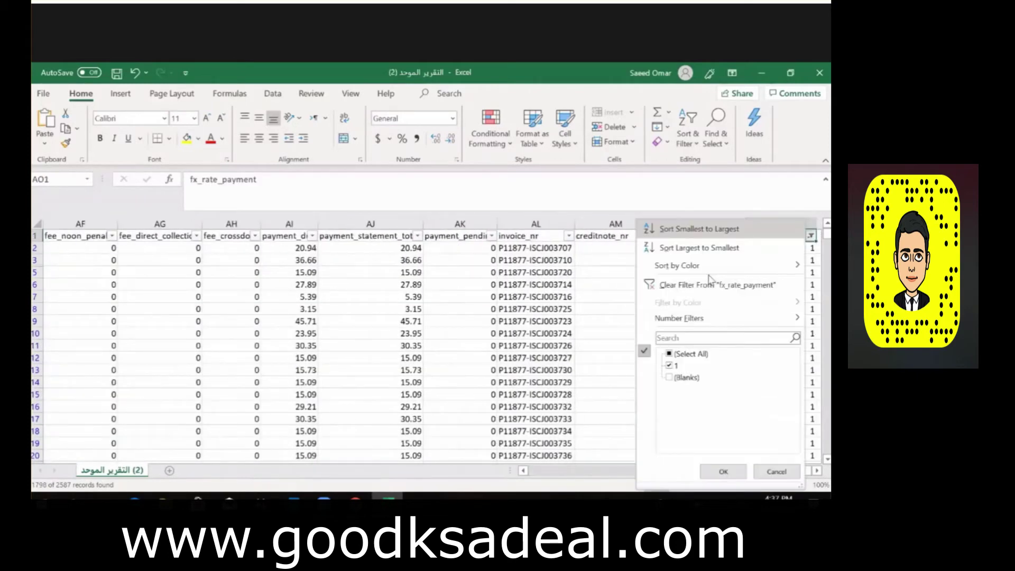
pyautogui.press('Down')
pyautogui.press('space')
pyautogui.press('Down')
pyautogui.press('space')
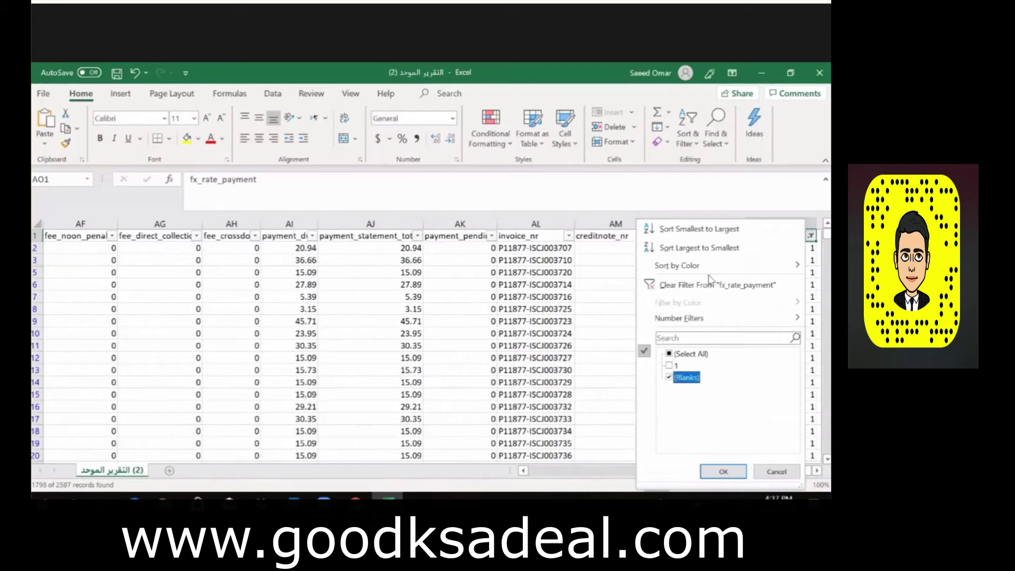
pyautogui.press('Return')
# - Examine the statement_nrs and creditnote_nr columns for the rows without a payment rate
pyautogui.press('Left')
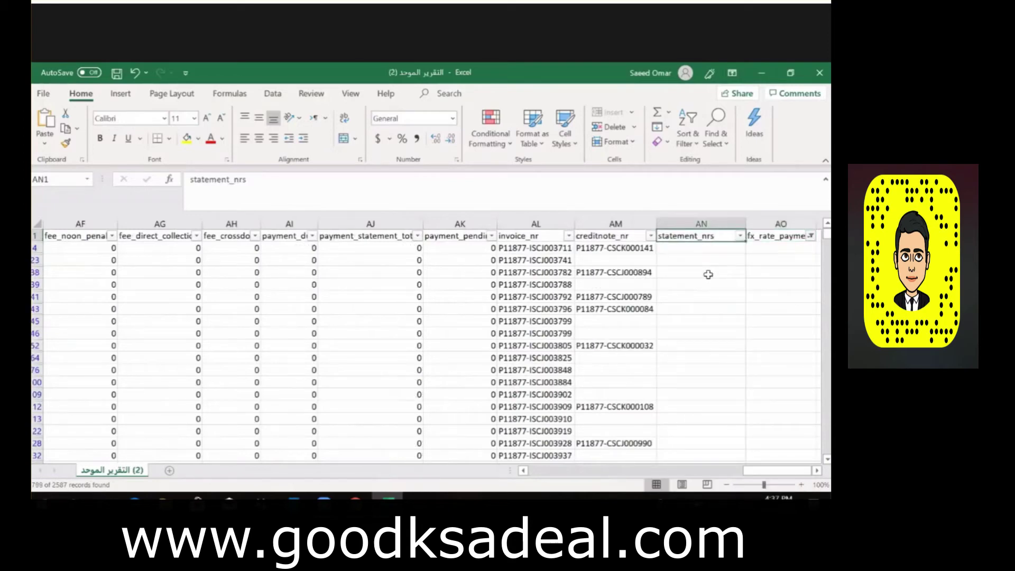
pyautogui.hotkey('alt', 'Down')
pyautogui.press('Escape')
pyautogui.press('Down')
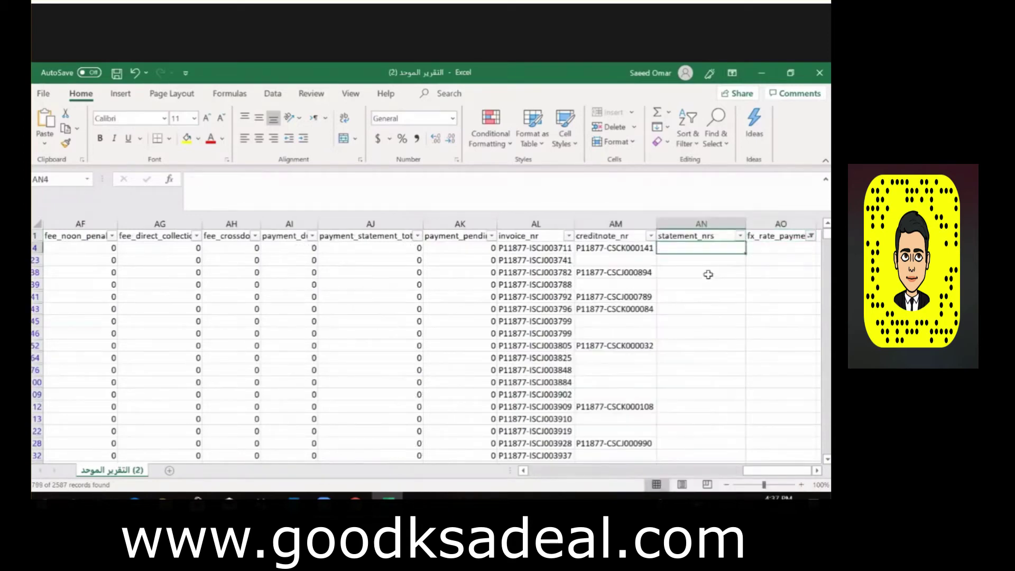
pyautogui.press('Up')
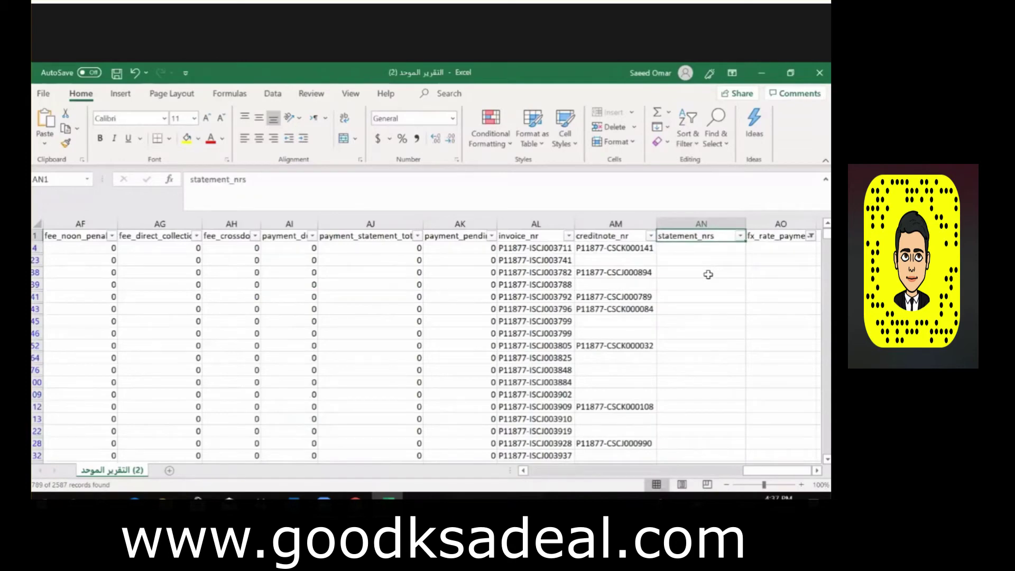
pyautogui.press('Left')
pyautogui.press('Down')
pyautogui.press('Up')
pyautogui.press('Down')
pyautogui.press('Up')
pyautogui.press('Down')
pyautogui.press('Up')
# - Filter the creditnote_nr column to exclude blanks, keeping only rows with a credit note number
pyautogui.hotkey('alt', 'Down')
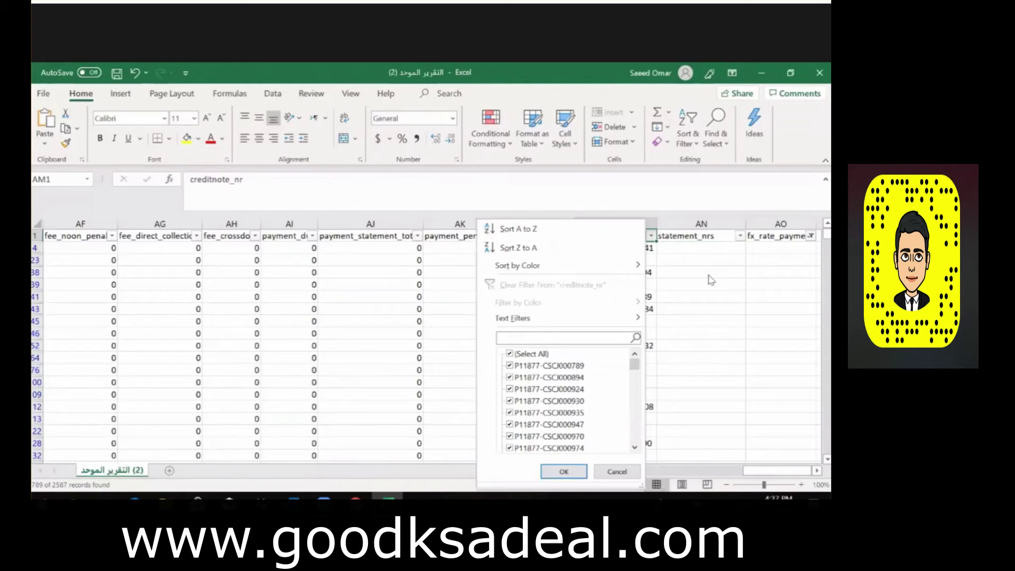
pyautogui.press('Down')
pyautogui.press('Down')
pyautogui.press('Down')
pyautogui.press('Down')
pyautogui.press('End')
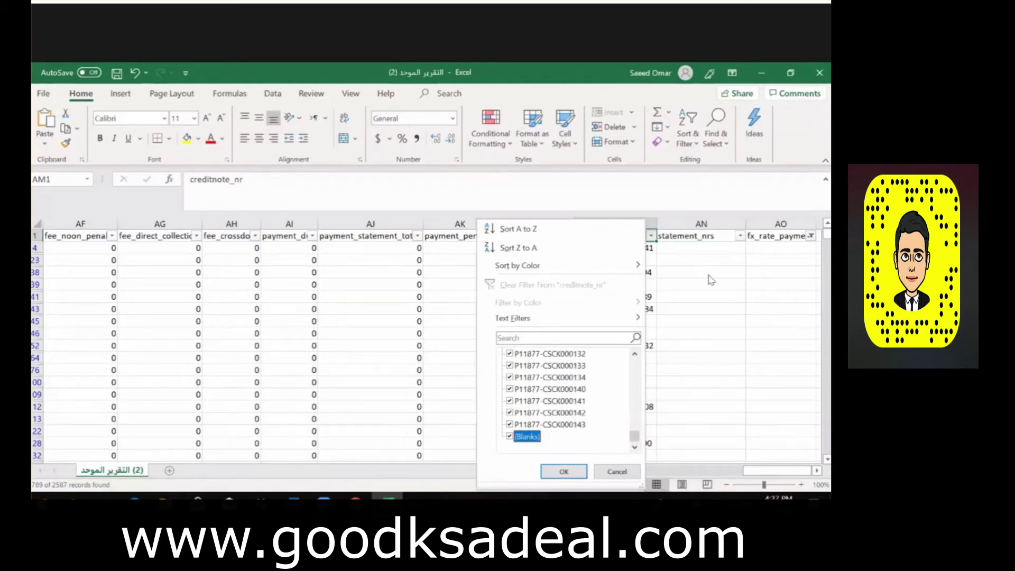
pyautogui.press('Tab')
pyautogui.click(509, 439)
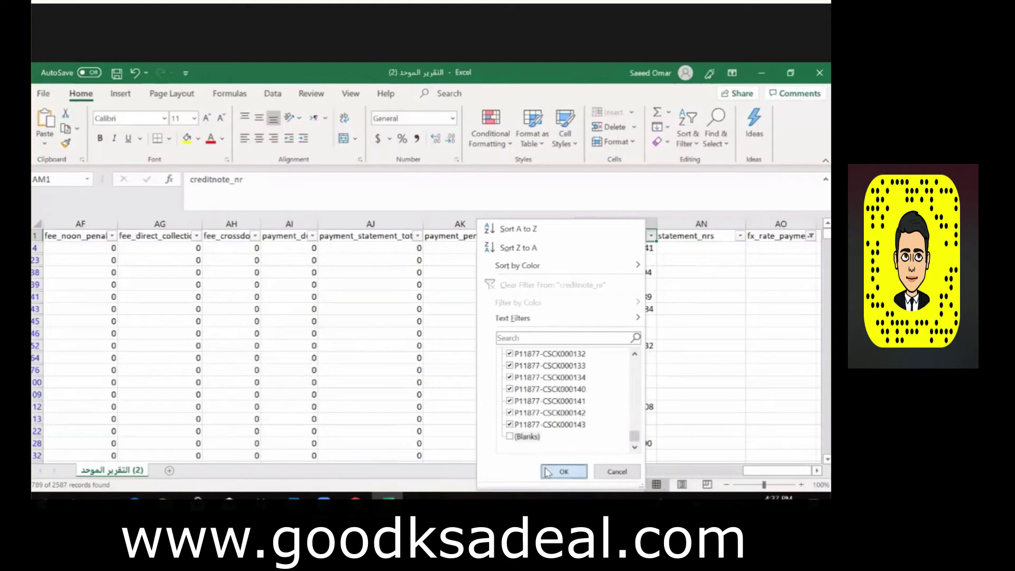
pyautogui.click(547, 471)
# - Check the statement_nrs cells beside the credit notes and select all listed credit note numbers
pyautogui.press('Right')
pyautogui.press('Right')
pyautogui.press('Left')
pyautogui.press('Down')
pyautogui.press('Up')
pyautogui.press('Down')
pyautogui.press('Left')
pyautogui.press('Up')
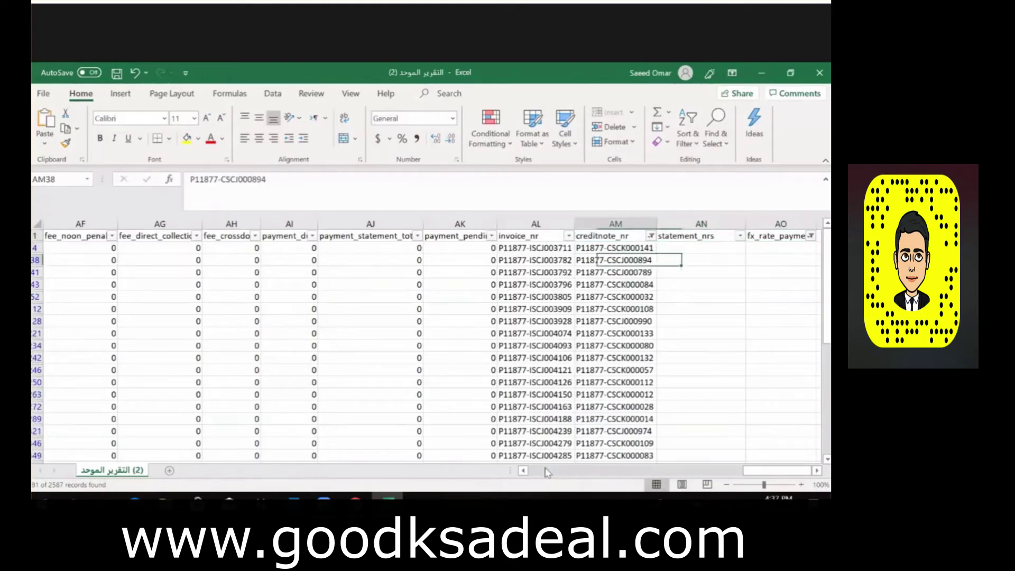
pyautogui.hotkey('ctrl', 'shift', 'Down')
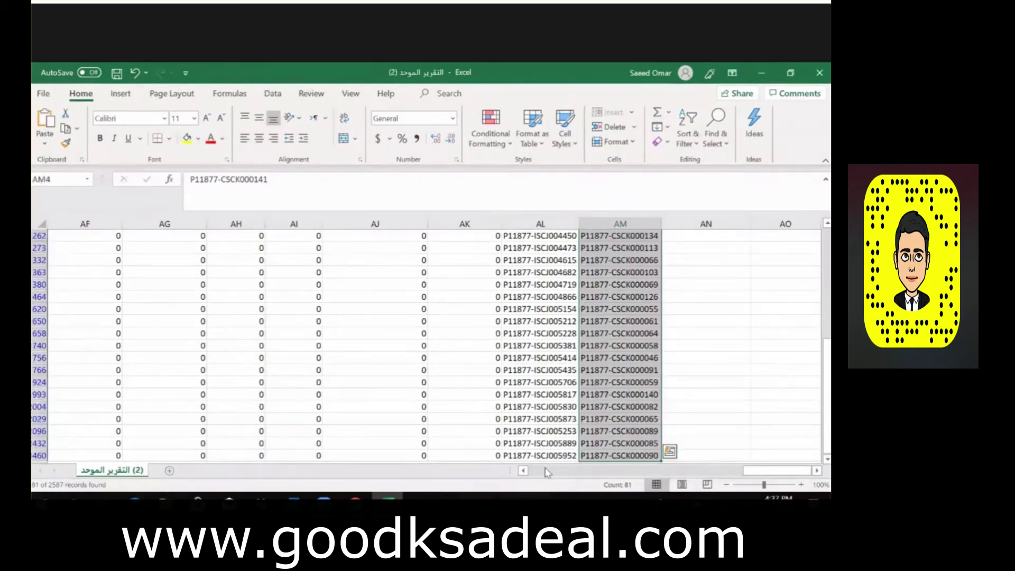
# - Check which item_status values occur among the rows with a credit note using the column's filter list
pyautogui.hotkey('ctrl', 'Home')
pyautogui.press('Right')
pyautogui.press('Right')
pyautogui.press('Right')
pyautogui.press('Right')
pyautogui.press('Right')
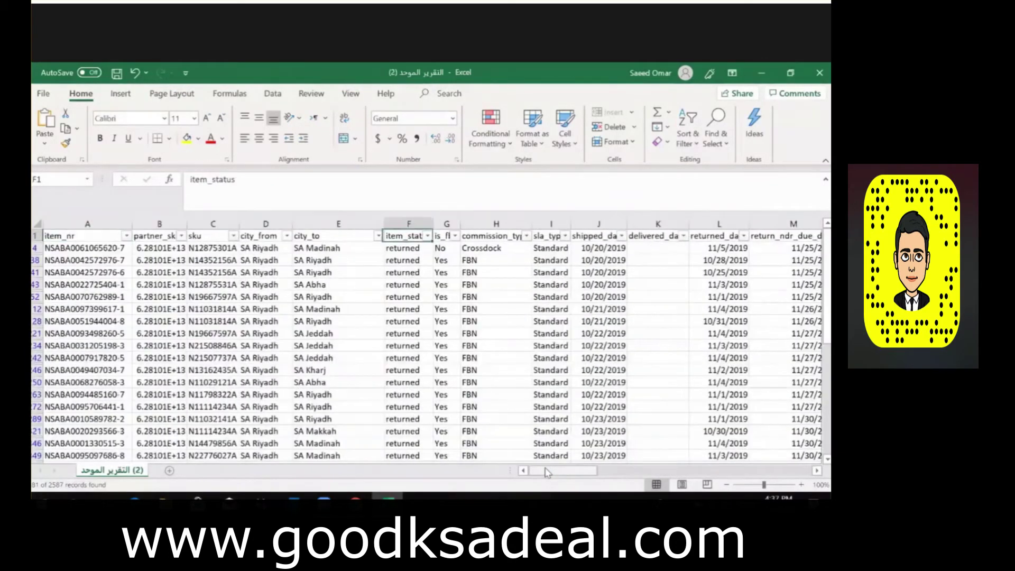
pyautogui.hotkey('alt', 'Down')
pyautogui.press('Down')
pyautogui.press('Down')
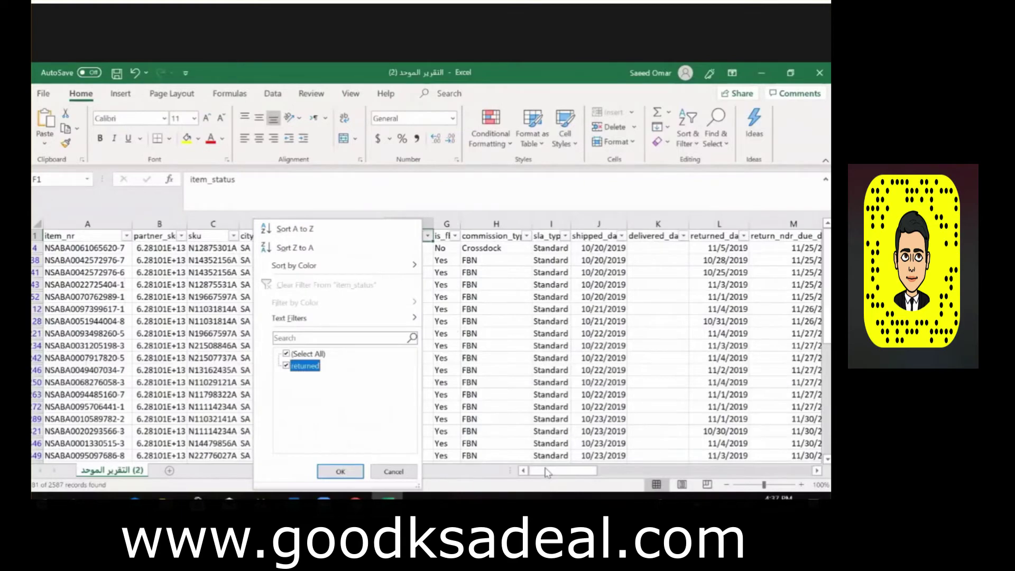
pyautogui.press('Return')
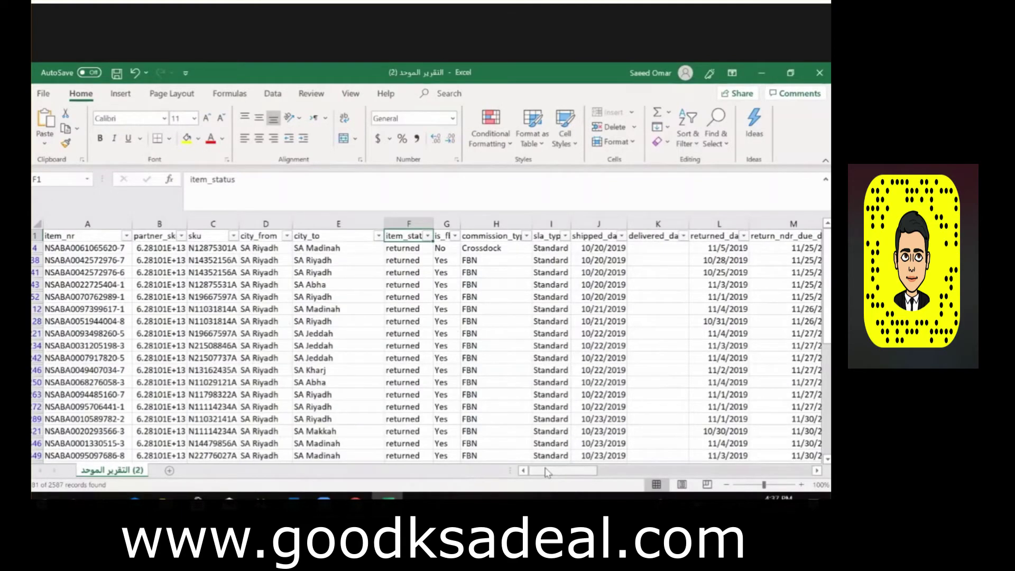
# - Clear the existing filters, reapply filtering to the header row and show only rows with a blank fx_rate_payment
pyautogui.hotkey('ctrl', 'shift', 'l')
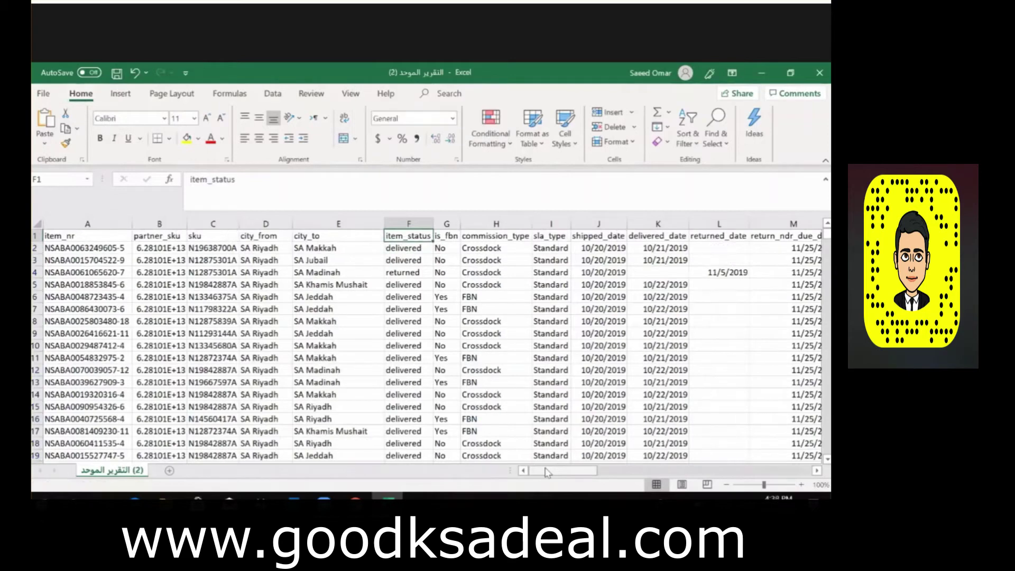
pyautogui.hotkey('ctrl', 'Right')
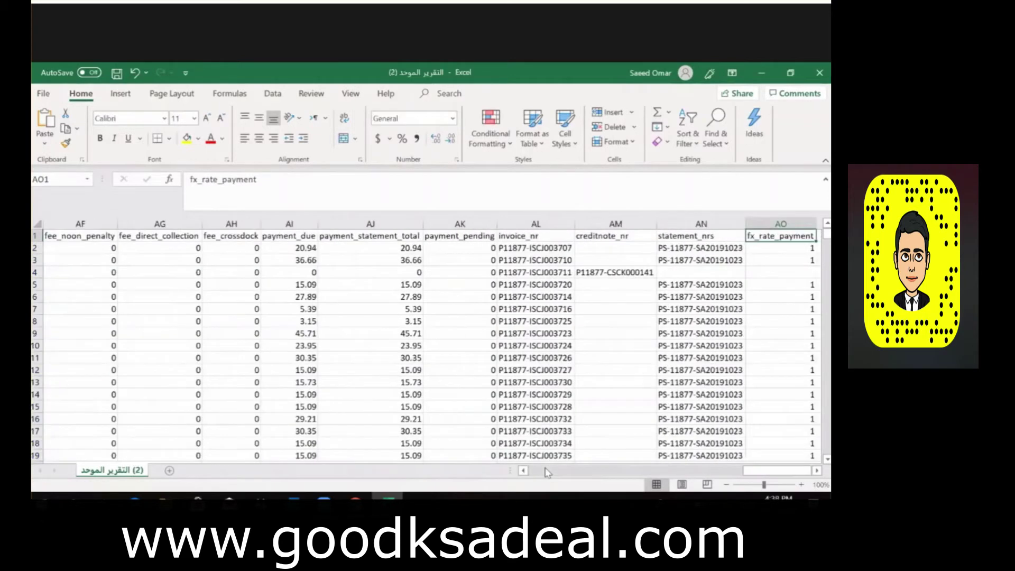
pyautogui.hotkey('ctrl', 'shift', 'Left')
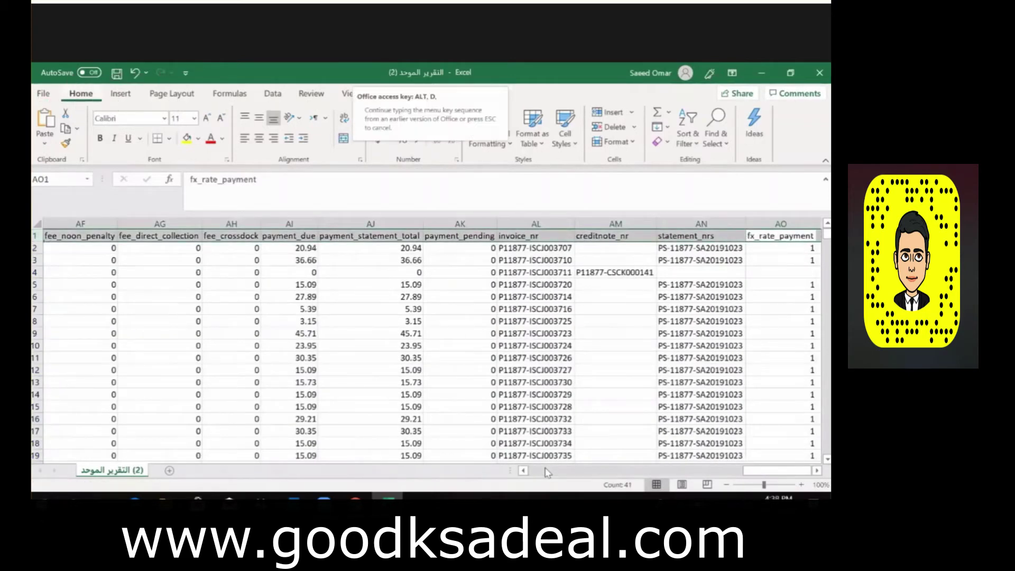
pyautogui.hotkey('ctrl', 'shift', 'l')
pyautogui.hotkey('alt', 'Down')
pyautogui.press('Tab')
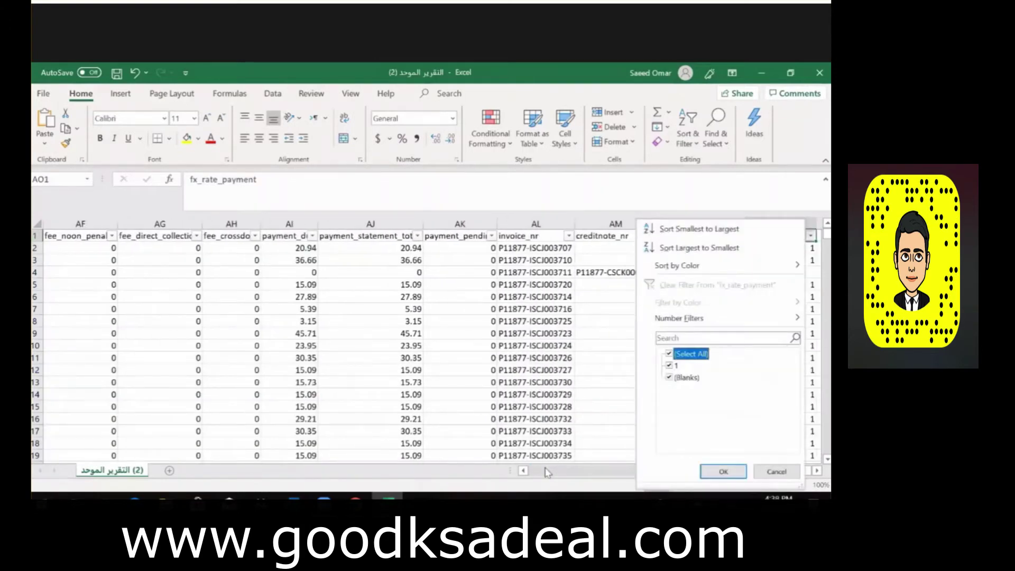
pyautogui.press('space')
pyautogui.press('Down')
pyautogui.press('Down')
pyautogui.press('space')
pyautogui.press('Return')
# - Filter the creditnote_nr column to blanks, keeping only rows without a credit note number
pyautogui.press('Left')
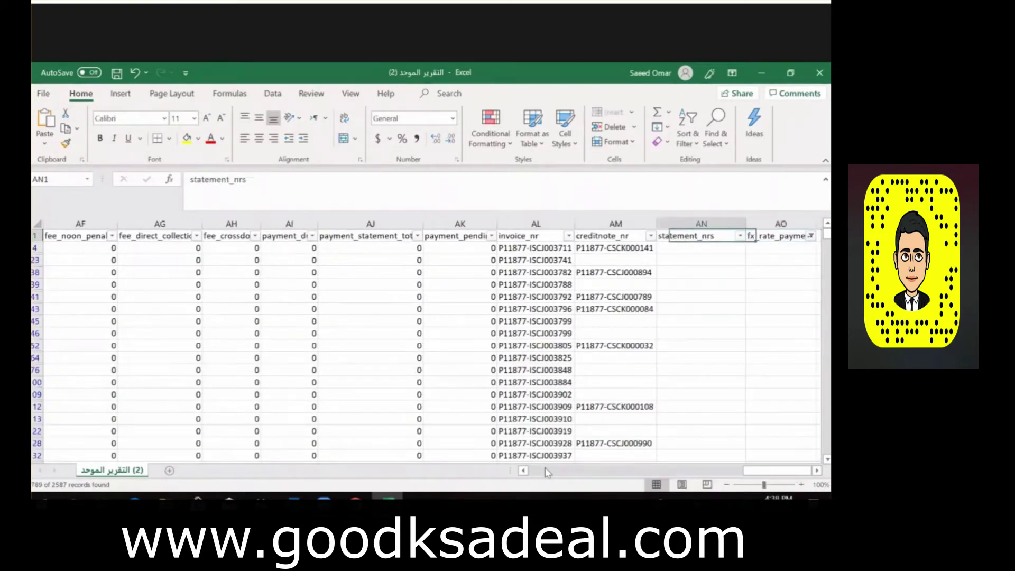
pyautogui.press('Left')
pyautogui.hotkey('alt', 'Down')
pyautogui.press('Tab')
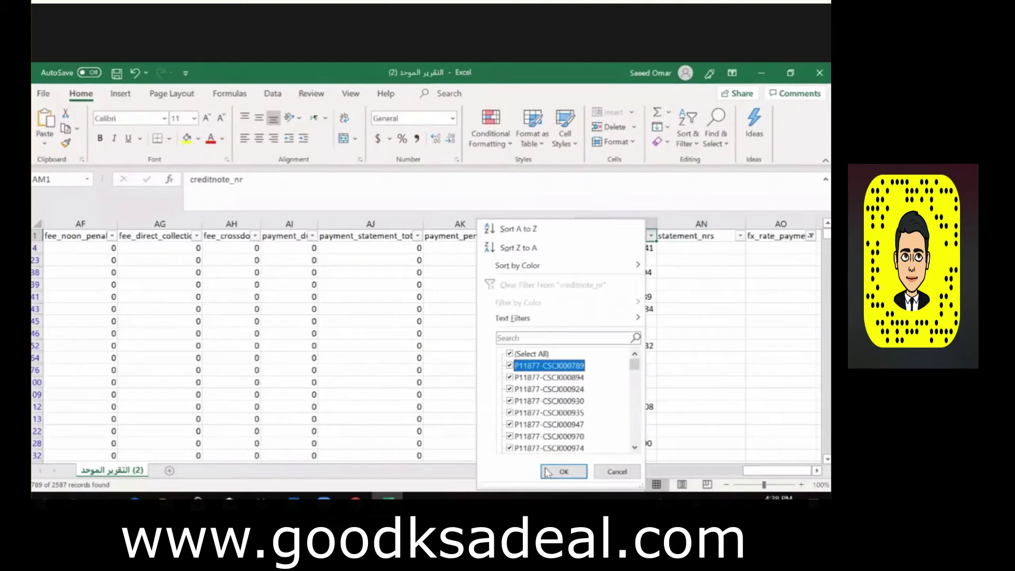
pyautogui.press('space')
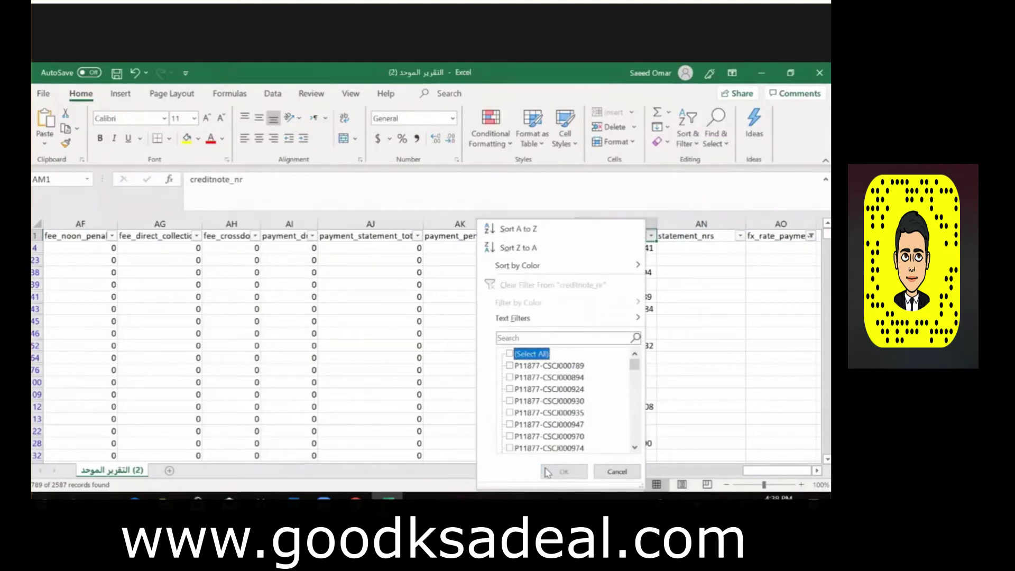
pyautogui.press('End')
pyautogui.press('space')
pyautogui.click(547, 472)
# - Check the statement_nrs, fx_rate_payment and invoice_nr cells beside the blank credit notes
pyautogui.press('Down')
pyautogui.press('Right')
pyautogui.press('Right')
pyautogui.press('Left')
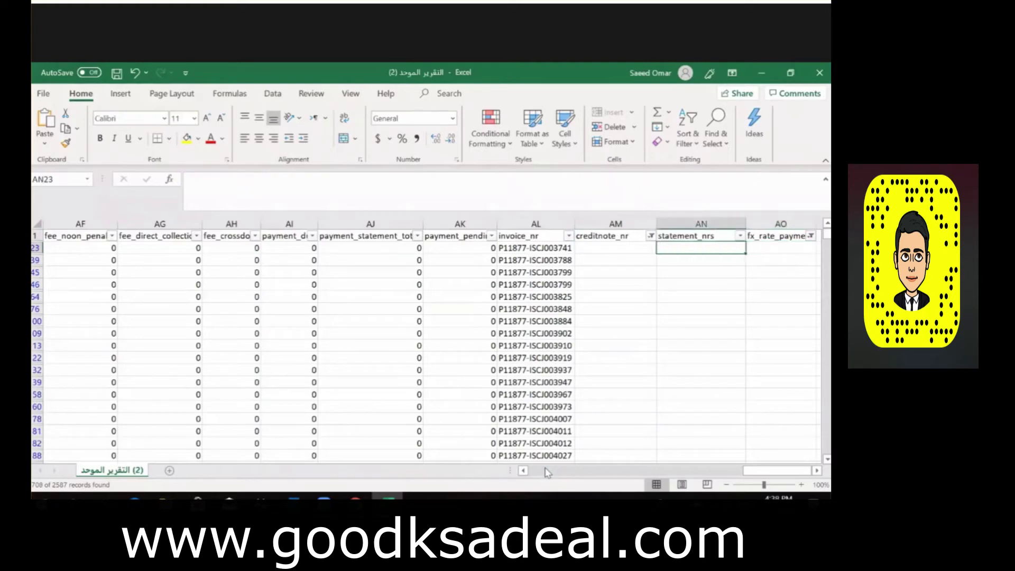
pyautogui.press('Left')
pyautogui.press('Left')
pyautogui.press('Up')
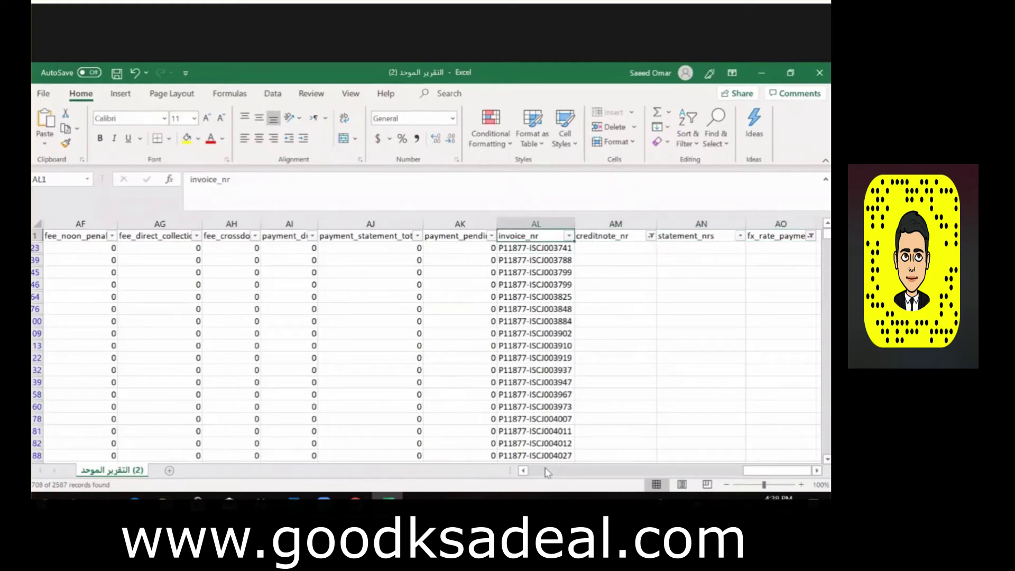
# - Check which item_status values occur among the rows without a payment rate or credit note using the column's filter list
pyautogui.hotkey('ctrl', 'Home')
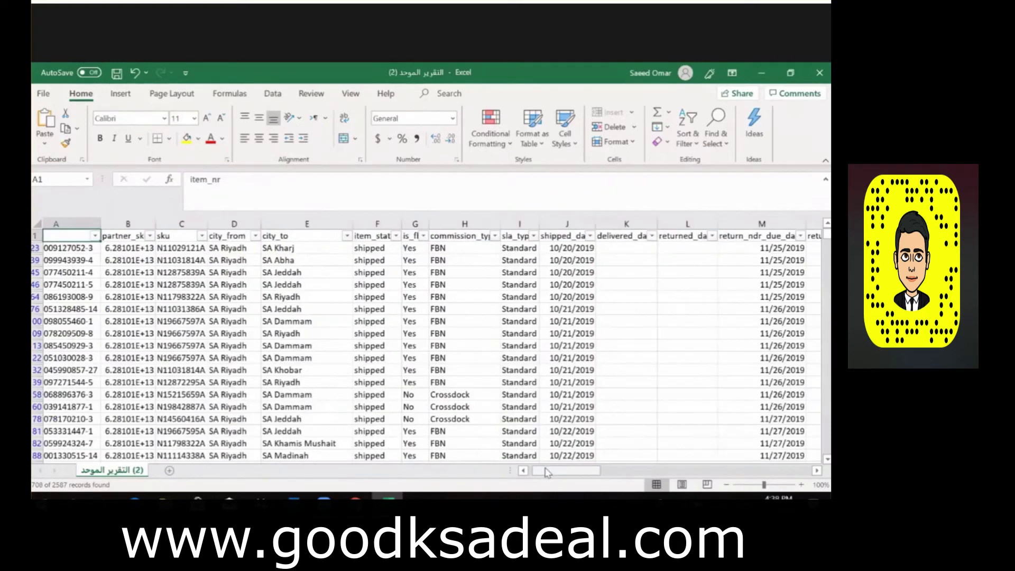
pyautogui.press('Right')
pyautogui.press('Right')
pyautogui.press('Right')
pyautogui.press('Right')
pyautogui.press('Right')
pyautogui.hotkey('alt', 'Down')
pyautogui.press('Down')
pyautogui.press('Down')
pyautogui.press('Down')
pyautogui.press('Down')
pyautogui.press('Down')
pyautogui.press('Down')
pyautogui.press('Down')
pyautogui.press('Down')
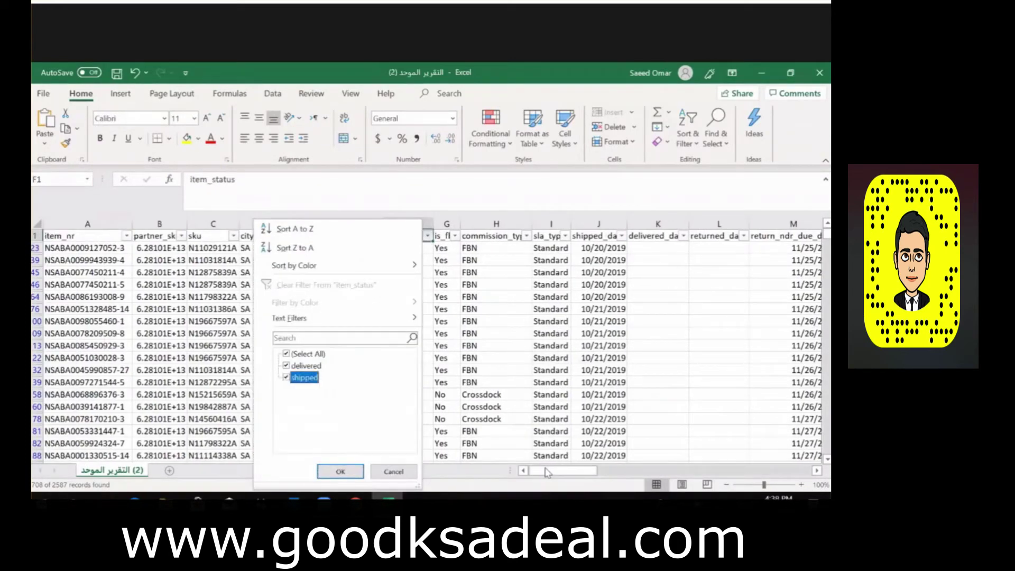
pyautogui.press('Up')
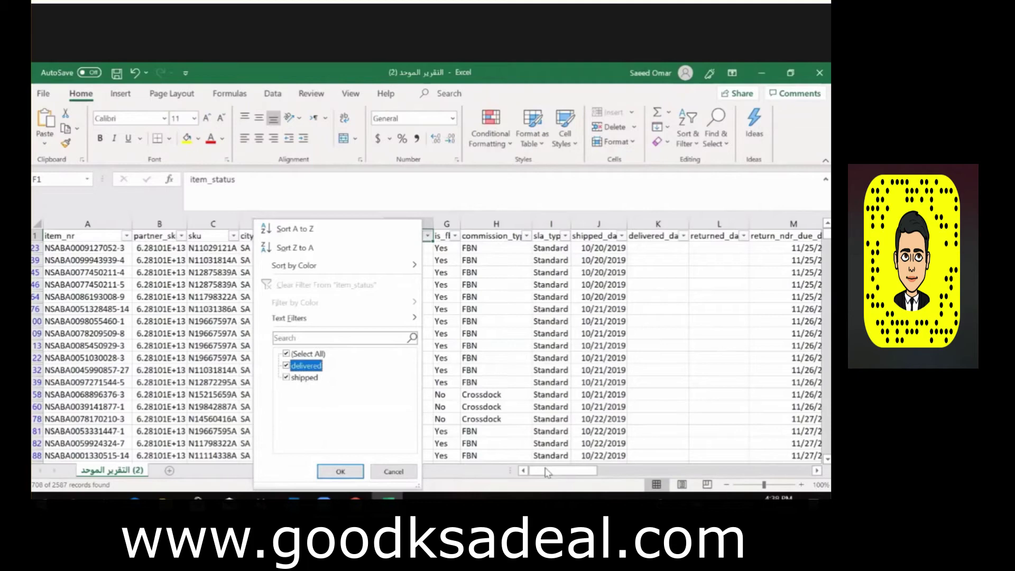
pyautogui.press('Escape')
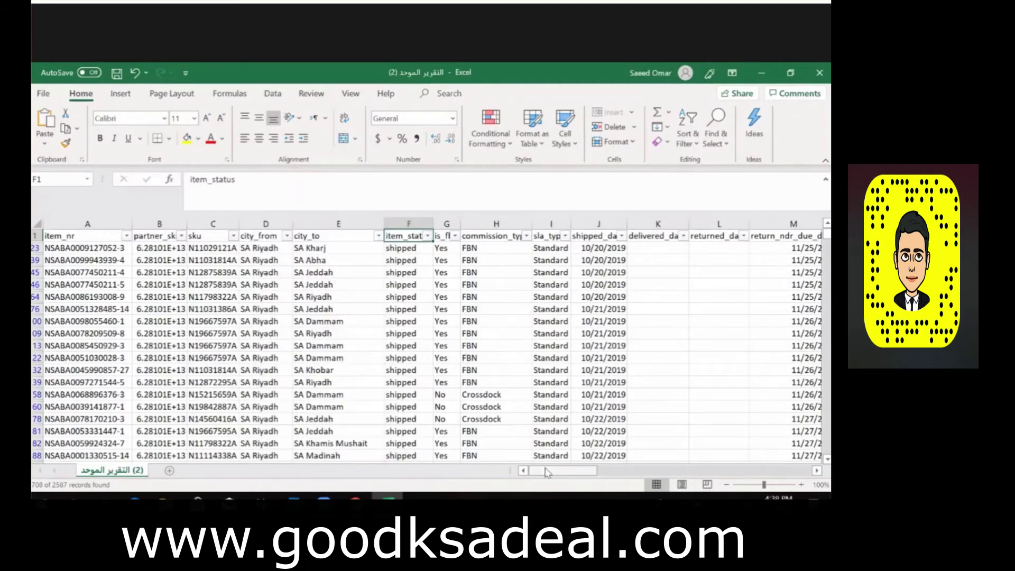
# - Switch to the noon reports page in the browser for a look and return to the consolidated report workbook
pyautogui.hotkey('alt', 'Tab')
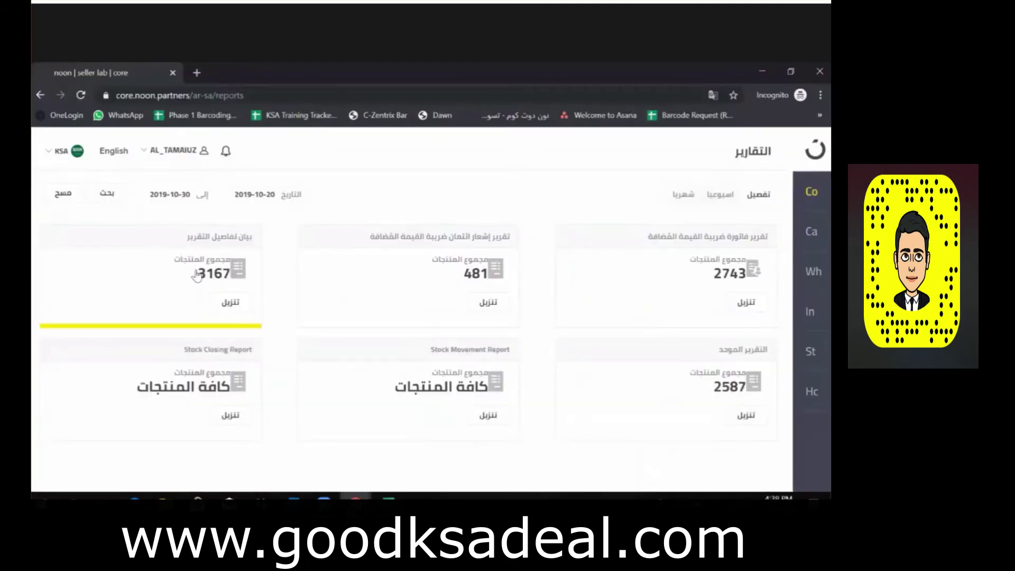
pyautogui.hotkey('alt', 'Tab')
pyautogui.hotkey('alt', 'Tab')
pyautogui.hotkey('alt', 'Tab')
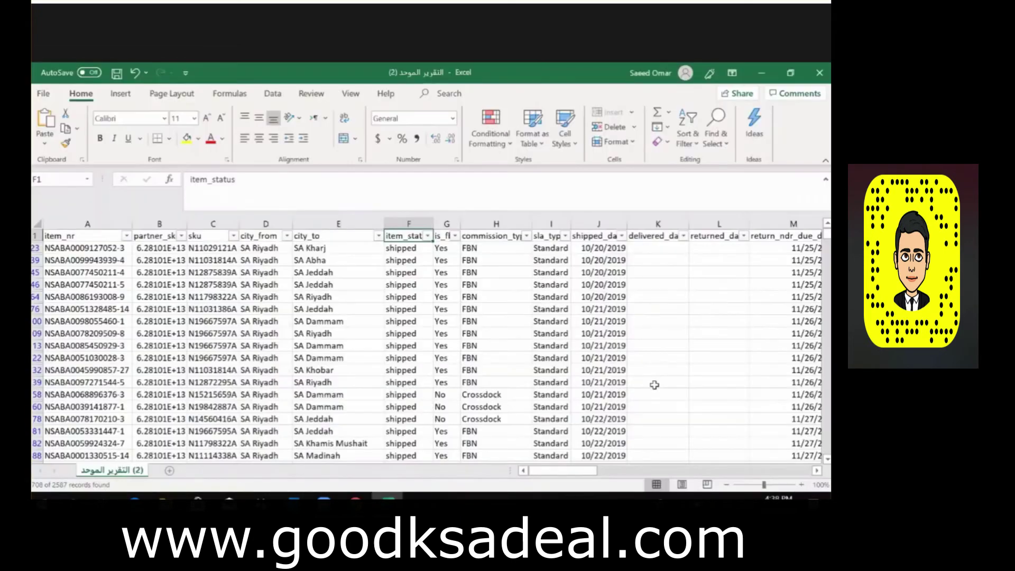
# - Examine the shipped rows from the item_status column across the date and price columns
pyautogui.press('Down')
pyautogui.press('Down')
pyautogui.press('Down')
pyautogui.press('Down')
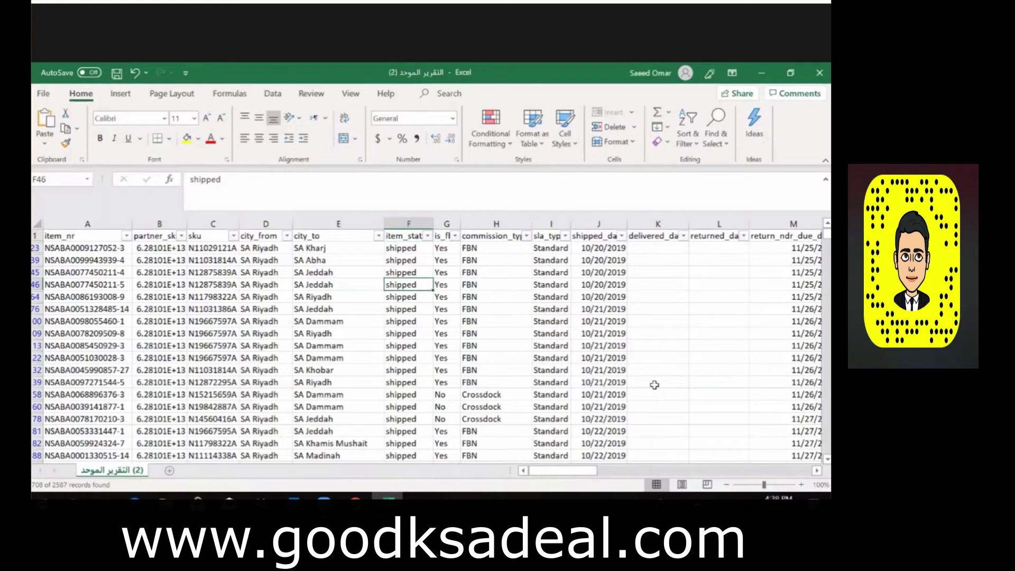
pyautogui.press('Right')
pyautogui.press('Right')
pyautogui.press('Right')
pyautogui.press('Right')
pyautogui.press('Right')
pyautogui.press('Right')
pyautogui.press('Right')
pyautogui.press('Right')
pyautogui.press('Right')
pyautogui.press('Right')
pyautogui.press('Right')
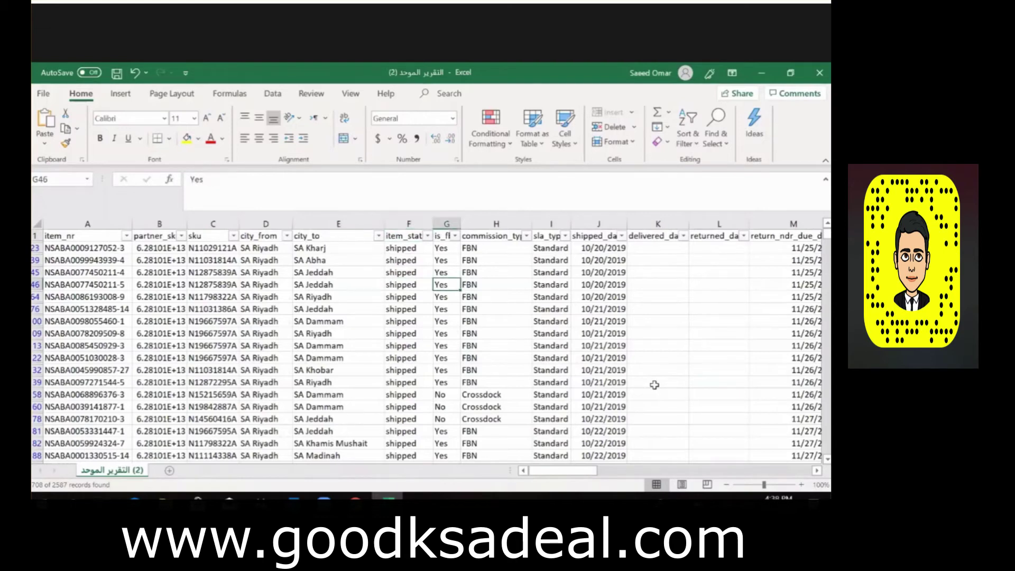
pyautogui.press('Left')
pyautogui.press('Down')
pyautogui.press('Down')
pyautogui.press('Down')
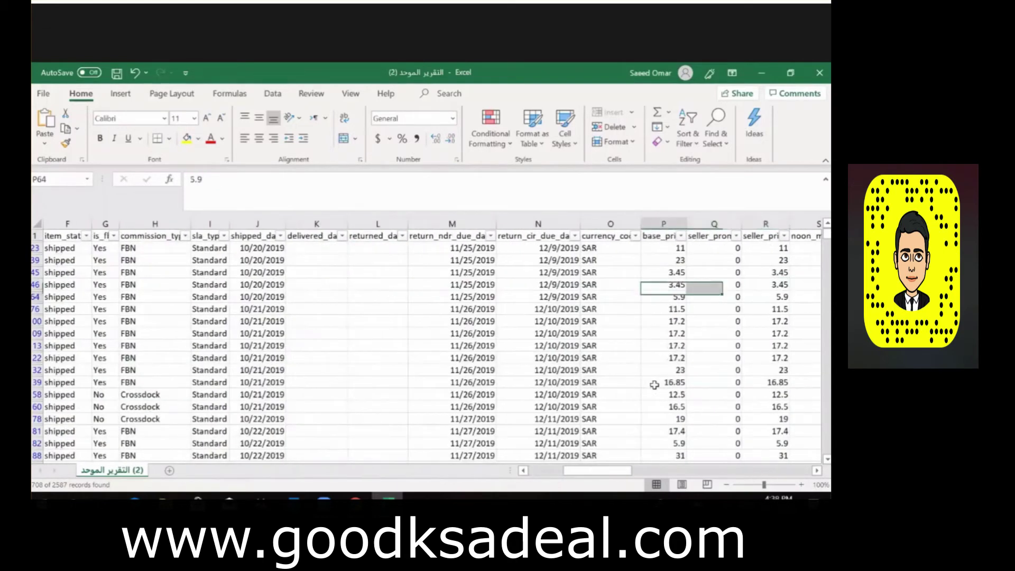
# - Examine the fee and payment columns for the filtered shipped rows
pyautogui.hotkey('ctrl', 'Right')
pyautogui.hotkey('ctrl', 'Right')
pyautogui.hotkey('ctrl', 'Left')
pyautogui.press('Left')
pyautogui.press('Left')
pyautogui.press('Left')
pyautogui.press('Left')
pyautogui.press('Left')
pyautogui.press('Left')
pyautogui.press('Left')
pyautogui.press('Left')
pyautogui.press('Left')
pyautogui.press('Left')
pyautogui.press('Left')
pyautogui.press('Left')
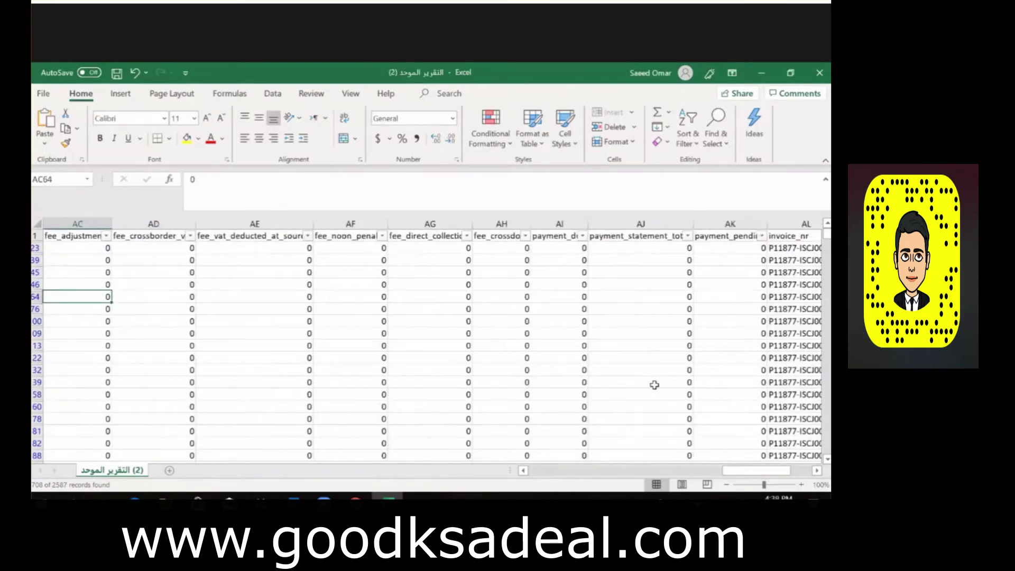
# - Remove all filters from the consolidated report and go to the first payment_due value
pyautogui.hotkey('ctrl', 'shift', 'l')
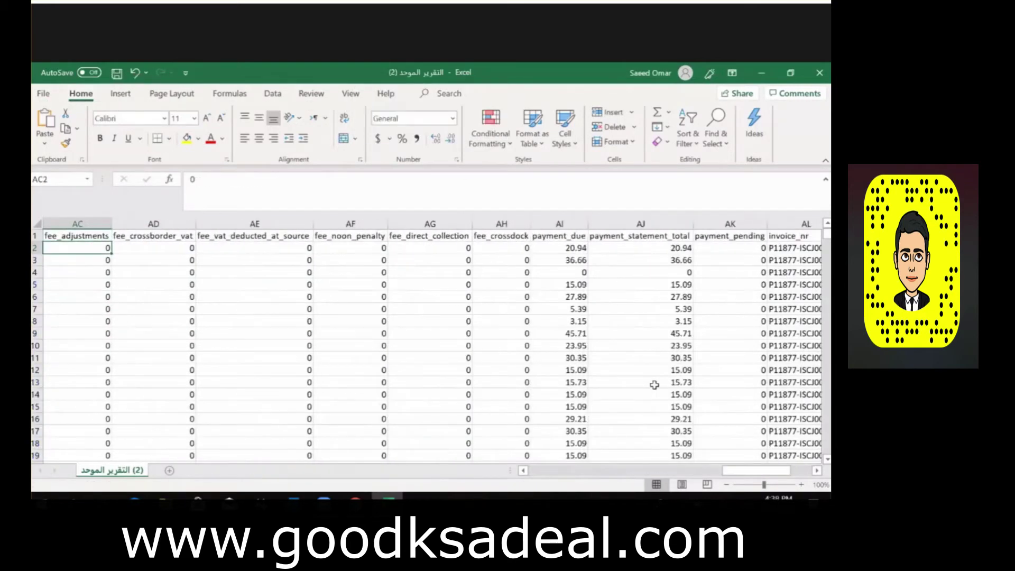
pyautogui.press('Down')
pyautogui.press('Right')
pyautogui.press('Right')
pyautogui.press('Right')
pyautogui.press('Right')
pyautogui.press('Right')
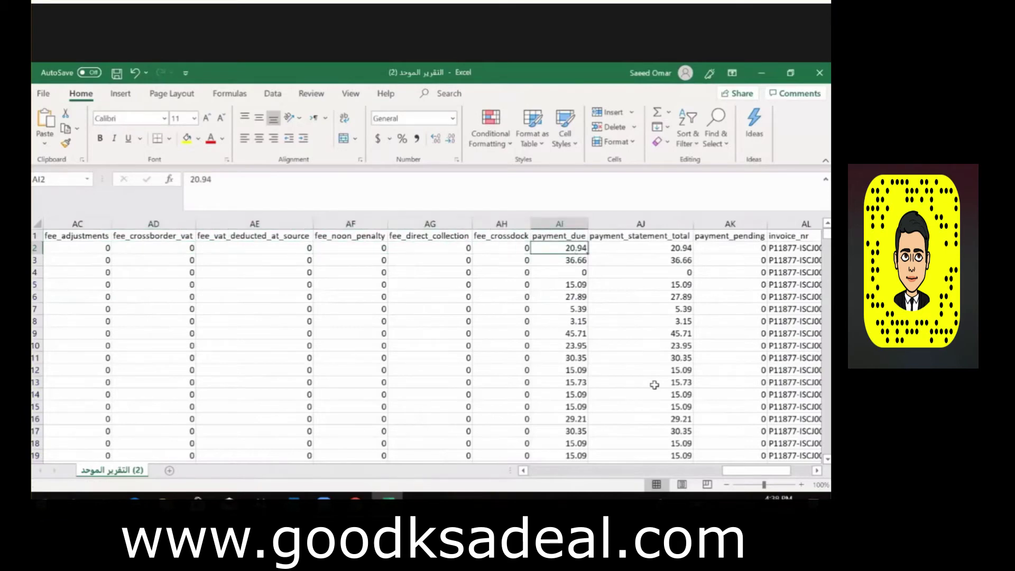
# - Examine the third row's promo coupon, invoice price and fee columns through to payment_due and payment_statement_total
pyautogui.press('Down')
pyautogui.press('Left')
pyautogui.press('Left')
pyautogui.press('Left')
pyautogui.press('Left')
pyautogui.press('Left')
pyautogui.press('Left')
pyautogui.press('Left')
pyautogui.press('Left')
pyautogui.press('Left')
pyautogui.press('Left')
pyautogui.press('Left')
pyautogui.press('Left')
pyautogui.press('Left')
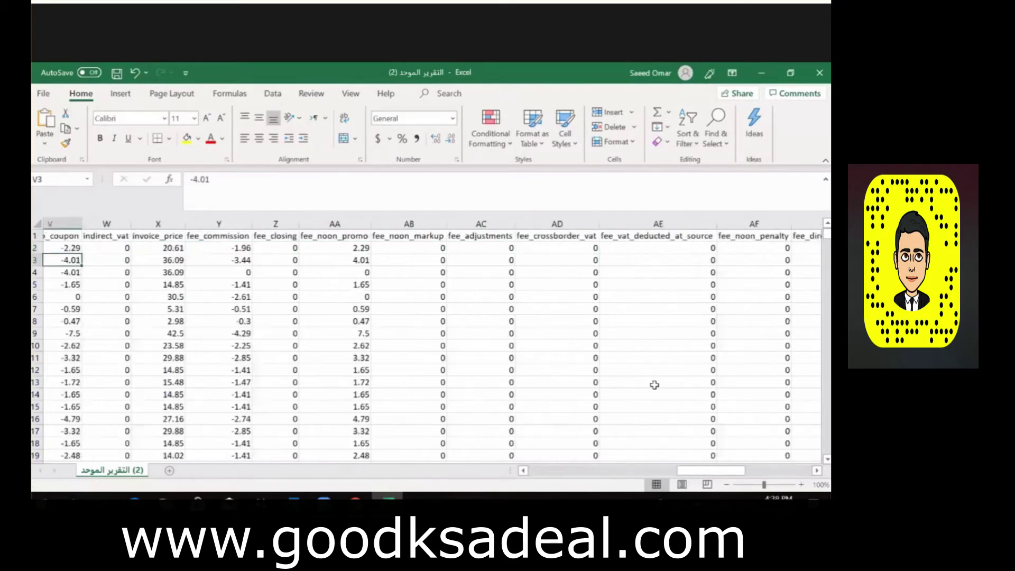
pyautogui.press('Right')
pyautogui.press('Right')
pyautogui.press('Right')
pyautogui.press('Right')
pyautogui.press('Right')
pyautogui.press('Right')
pyautogui.press('Right')
pyautogui.press('Right')
pyautogui.press('Right')
pyautogui.press('Right')
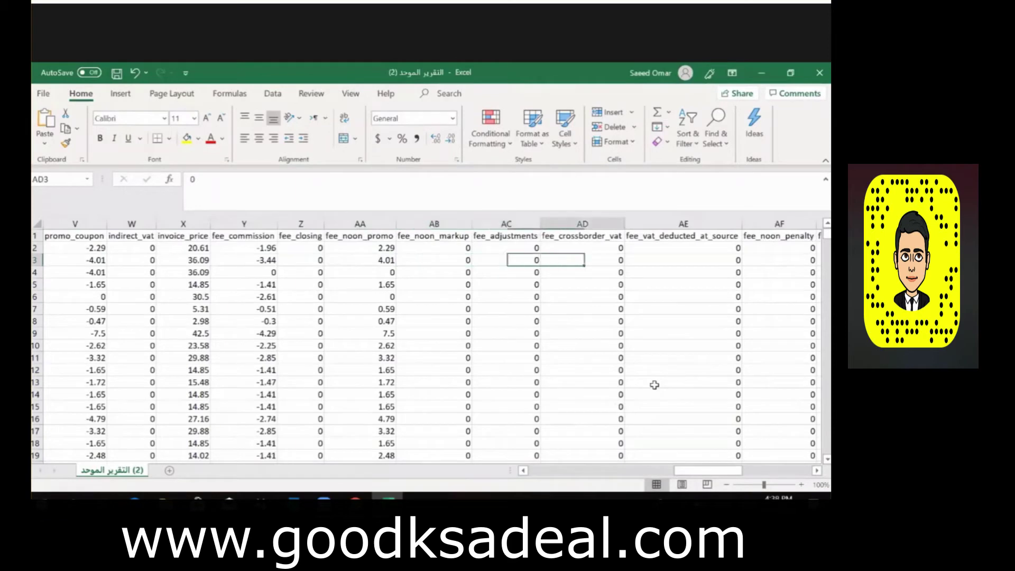
pyautogui.press('Right')
pyautogui.press('Right')
pyautogui.press('Right')
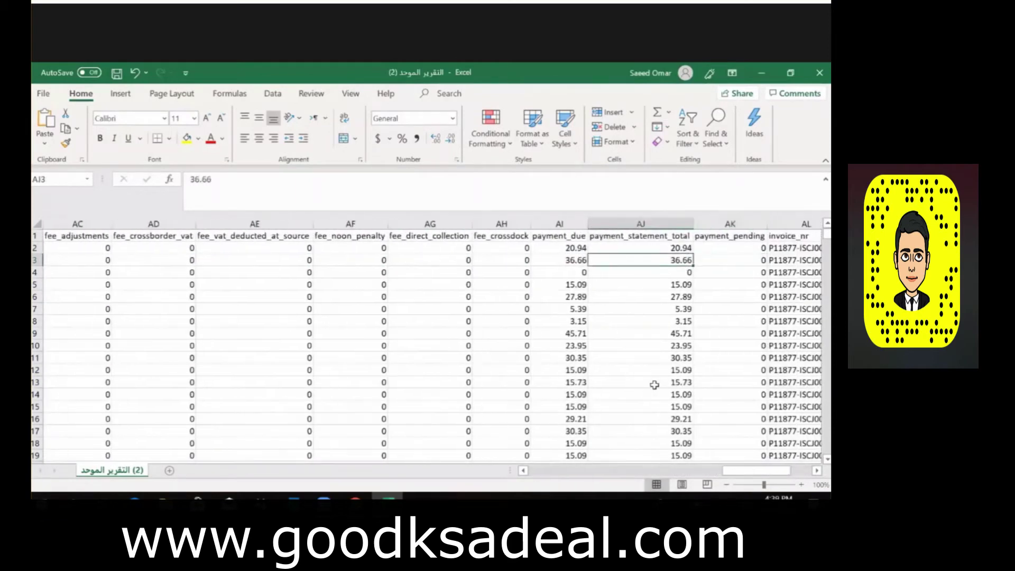
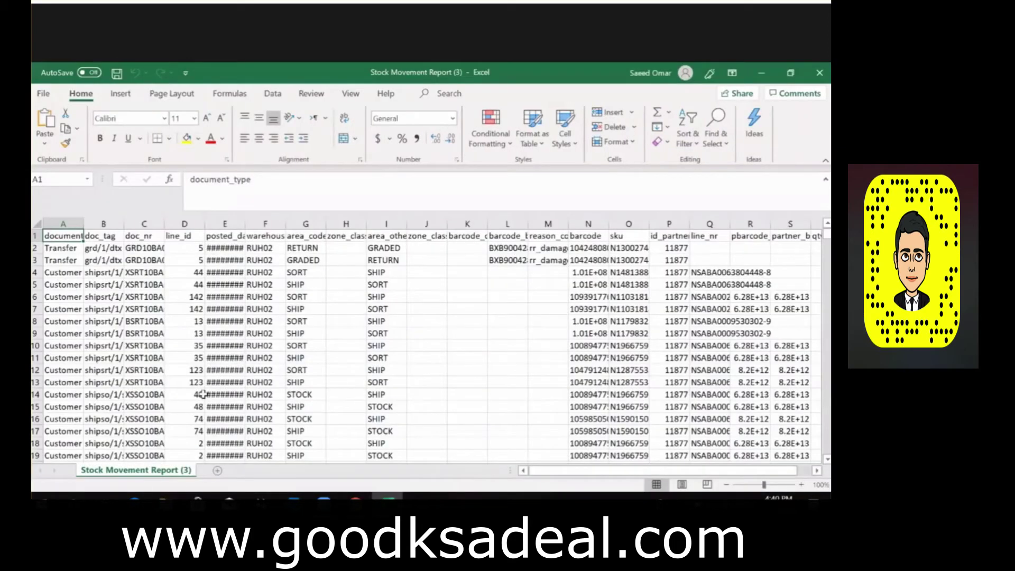
# - Autofit all columns of the Stock Movement Report (3) sheet and create a PivotTable from its data on a new worksheet
pyautogui.click(36, 223)
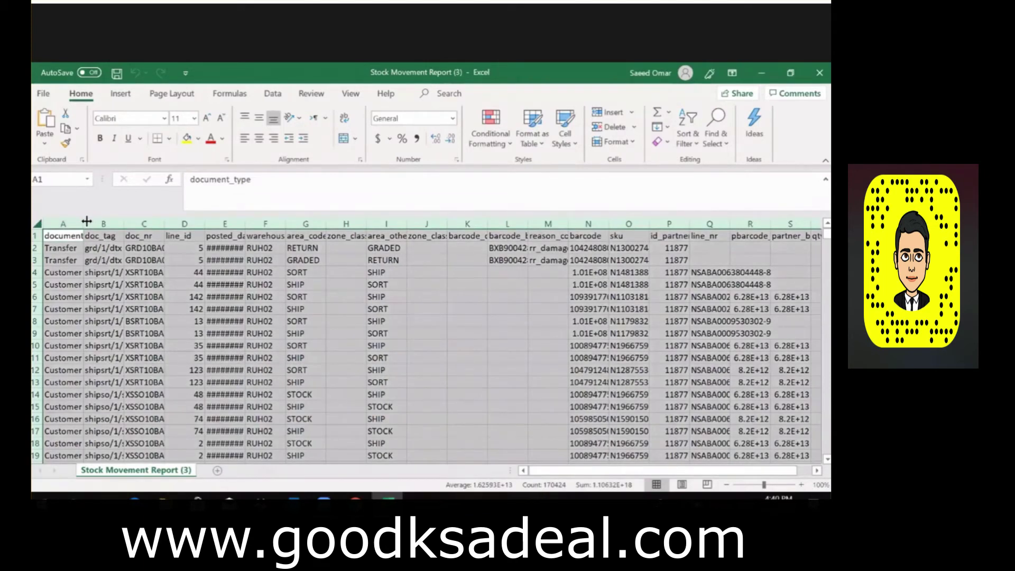
pyautogui.doubleClick(86, 222)
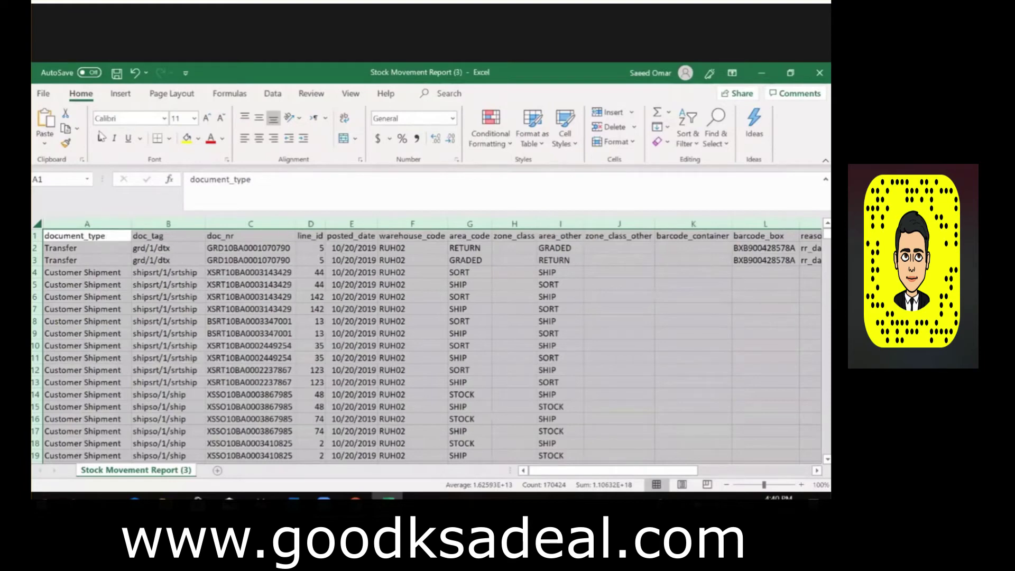
pyautogui.click(121, 95)
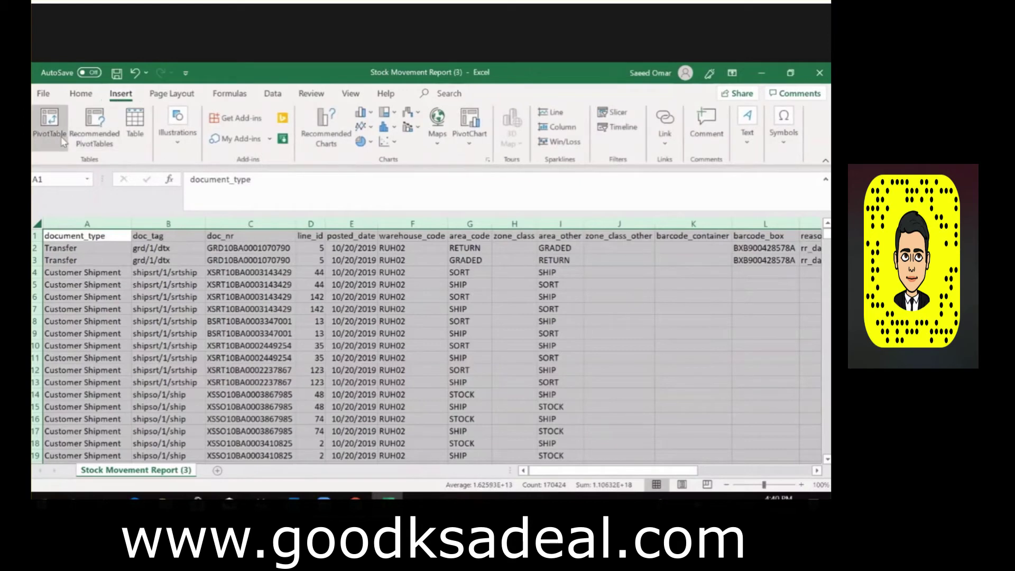
pyautogui.click(50, 125)
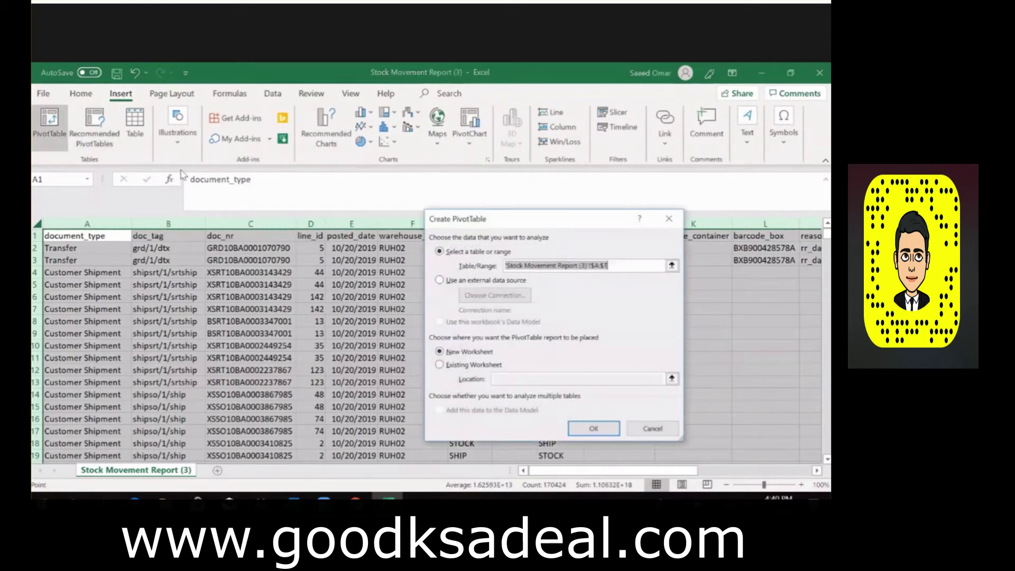
pyautogui.click(599, 433)
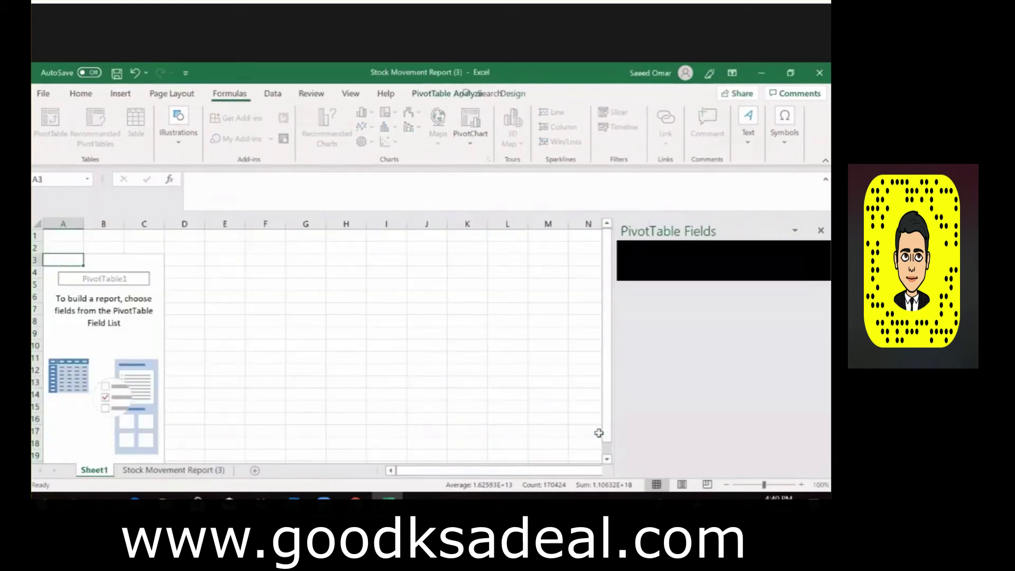
# - Find the sku field and add it to the PivotTable as a report filter
pyautogui.click(681, 280)
pyautogui.write('sku')
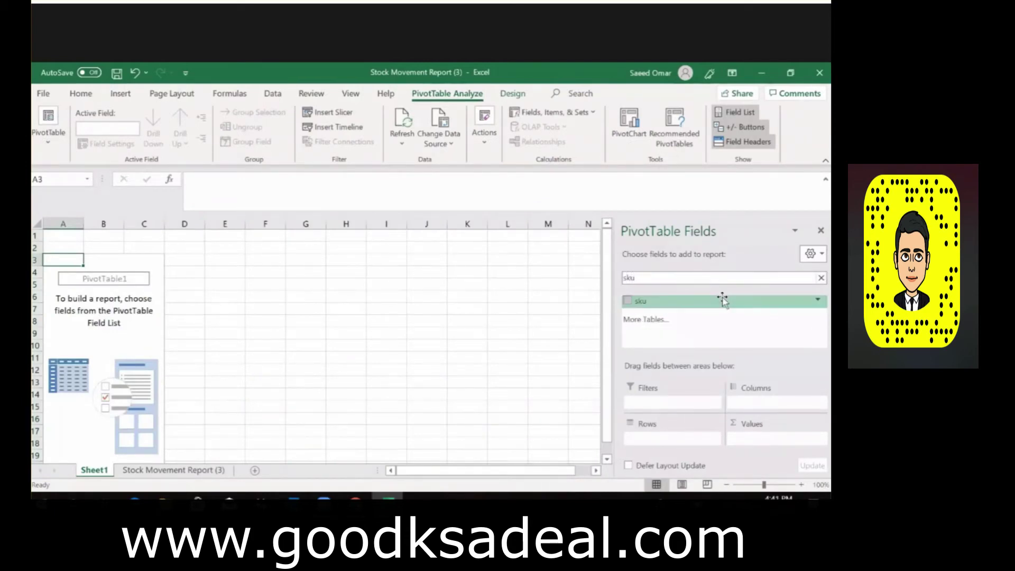
pyautogui.moveTo(704, 297); pyautogui.dragTo(680, 405)
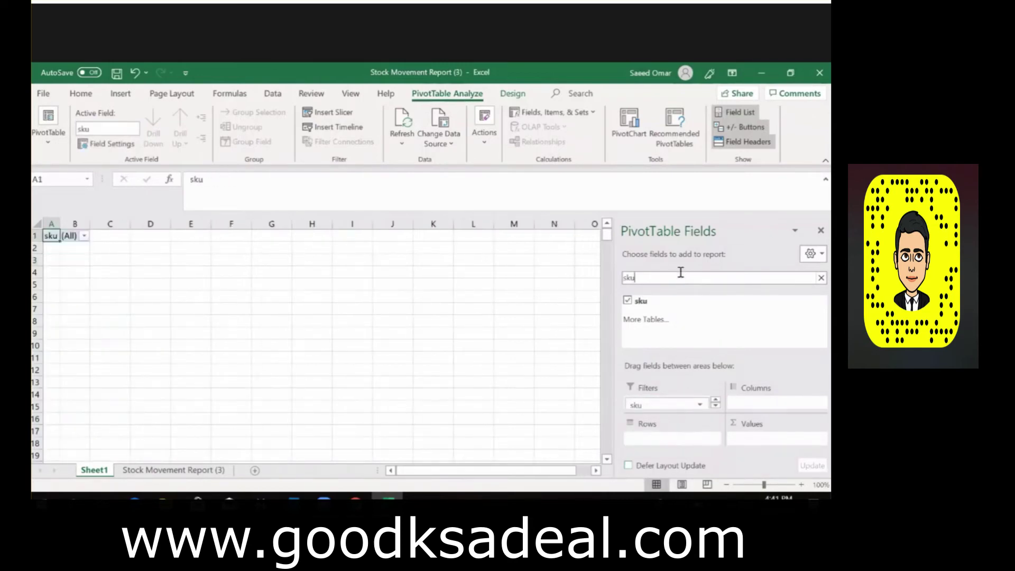
# - Add area_code as PivotTable rows and area_other as columns, and clear the field search
pyautogui.click(680, 272)
pyautogui.press('BackSpace')
pyautogui.press('BackSpace')
pyautogui.press('BackSpace')
pyautogui.write('are')
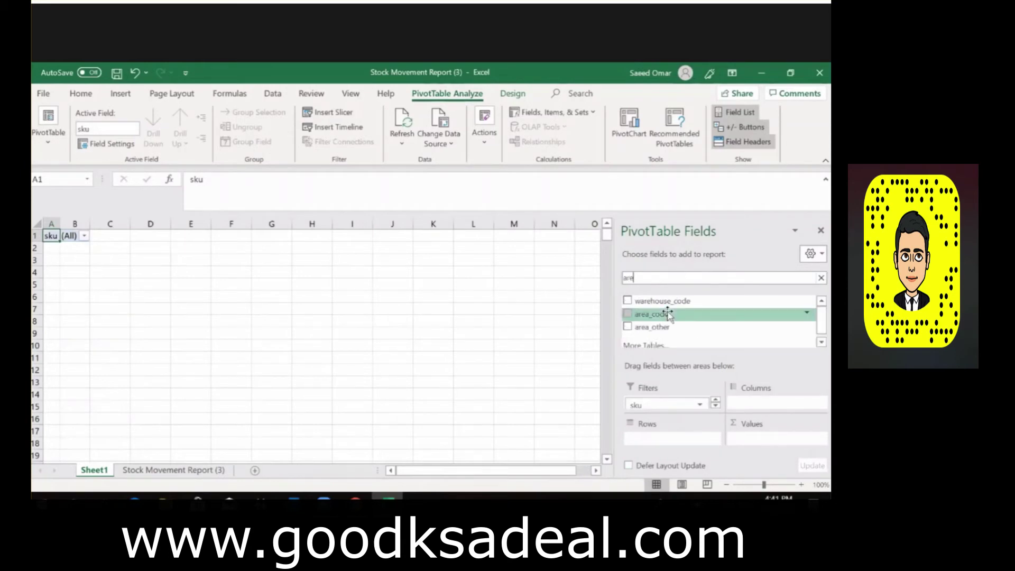
pyautogui.moveTo(668, 313); pyautogui.dragTo(679, 439)
pyautogui.moveTo(672, 326); pyautogui.dragTo(750, 403)
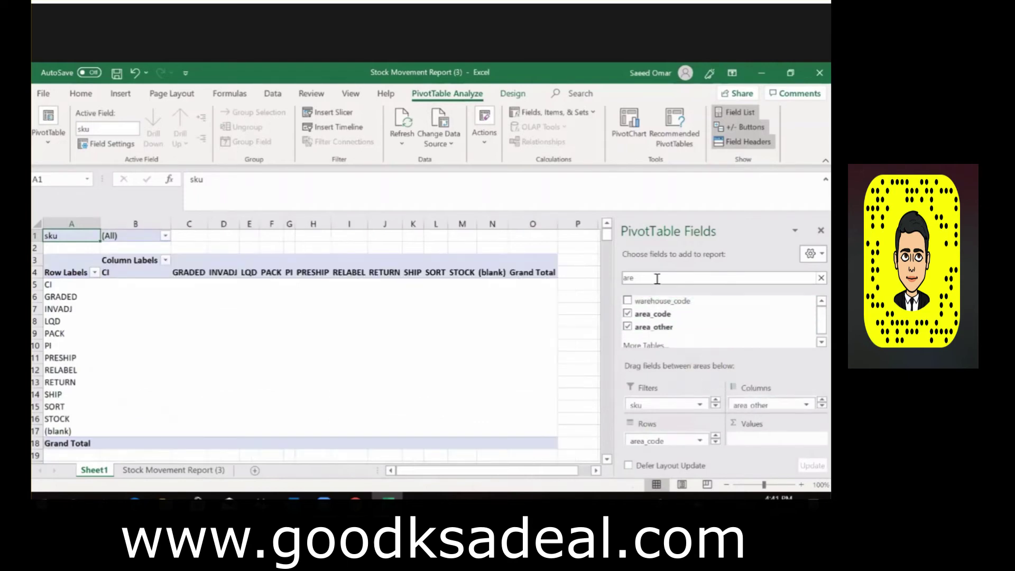
pyautogui.press('BackSpace')
pyautogui.press('BackSpace')
pyautogui.press('BackSpace')
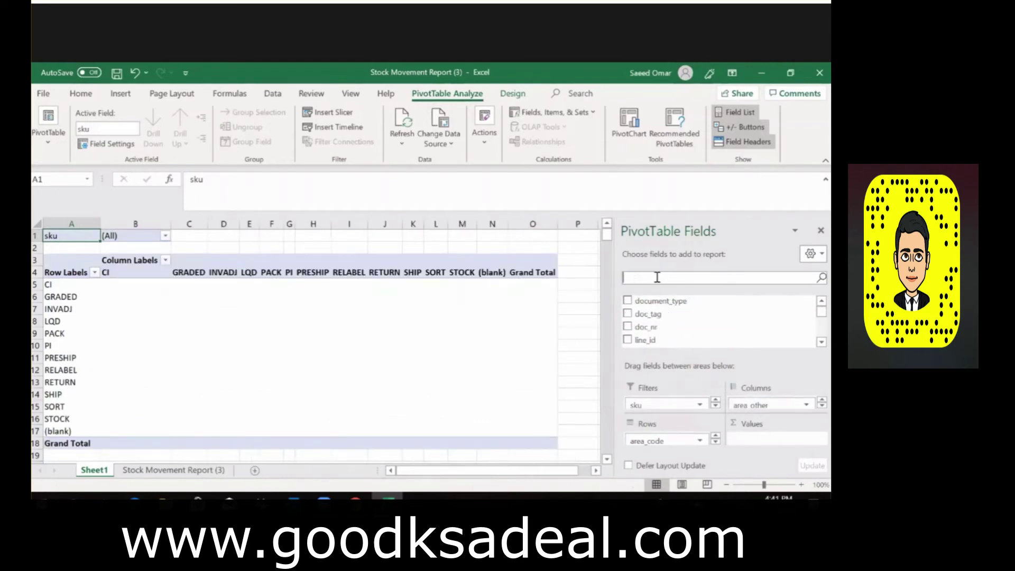
# - Find the qty field, add it to the PivotTable values, and summarize it by Count
pyautogui.write('qtyt')
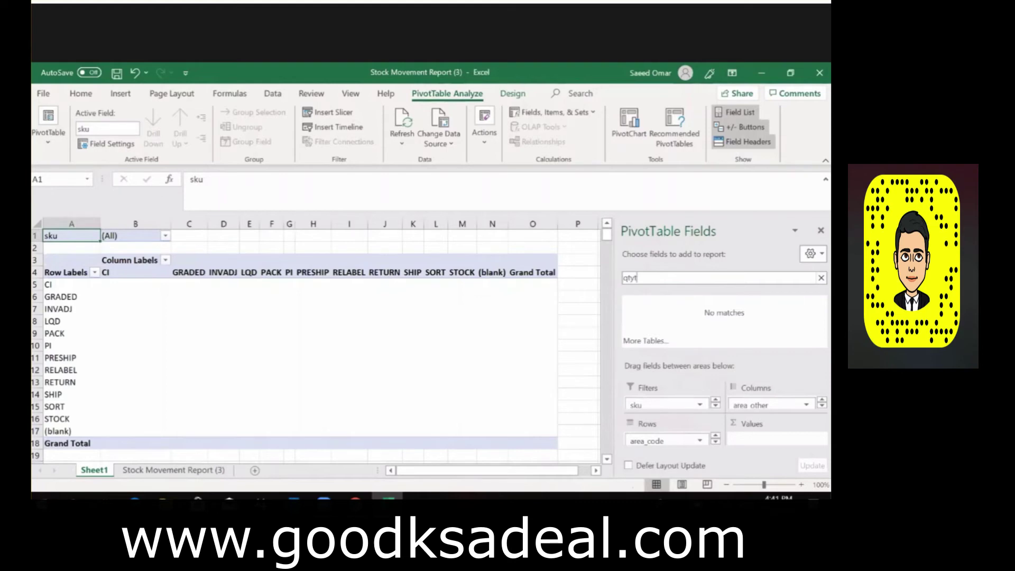
pyautogui.press('BackSpace')
pyautogui.moveTo(677, 299); pyautogui.dragTo(793, 441)
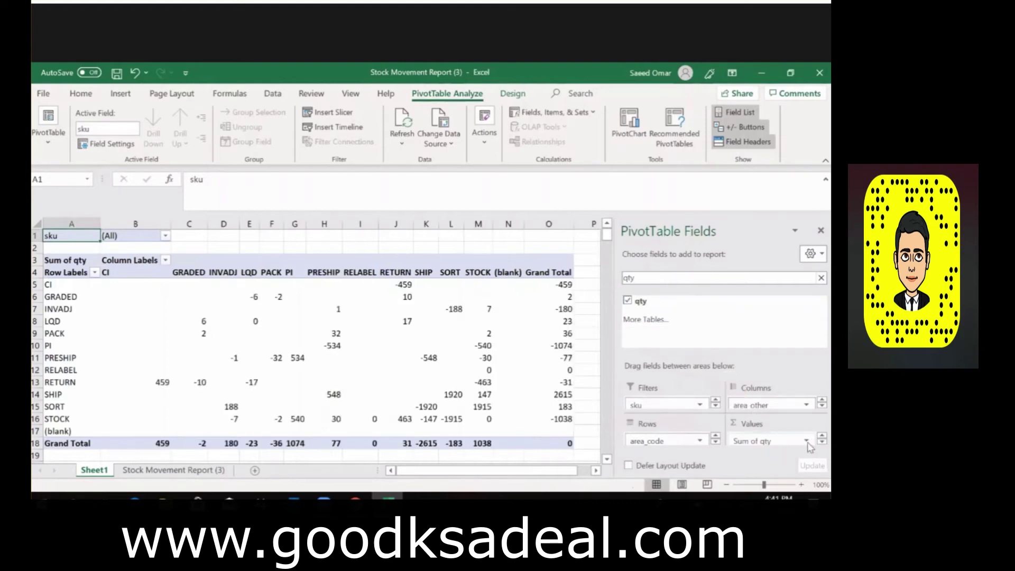
pyautogui.click(807, 442)
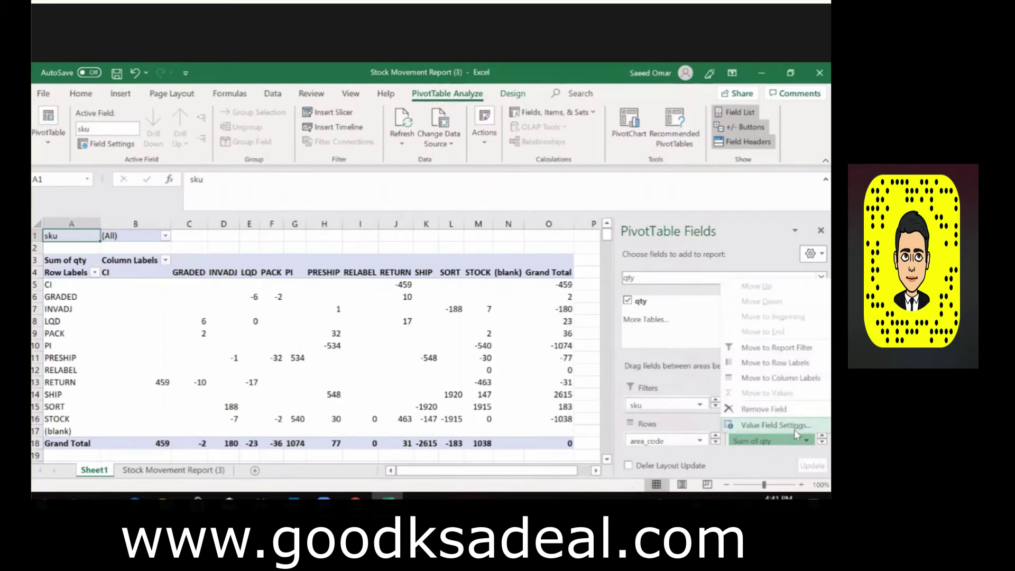
pyautogui.click(792, 425)
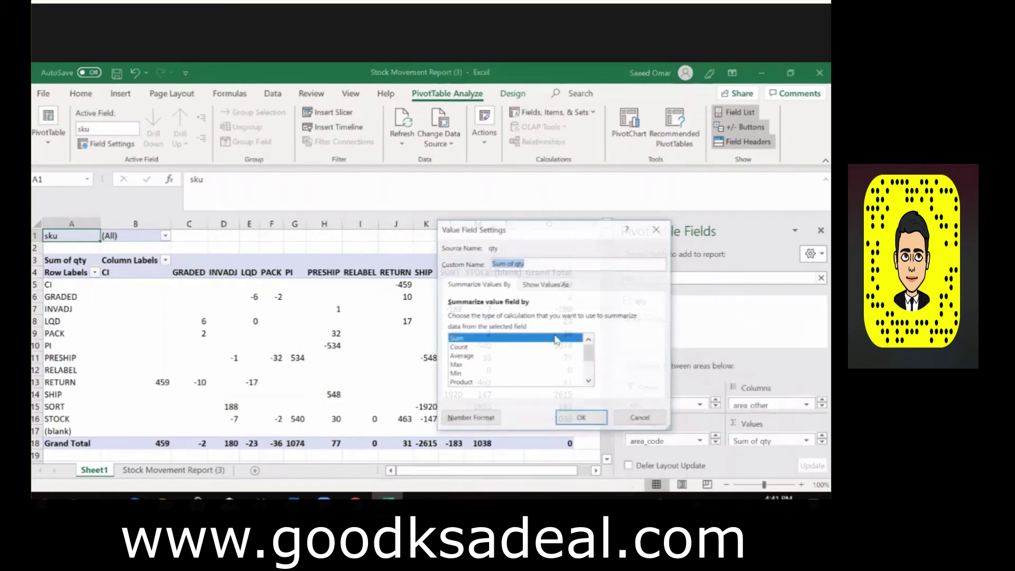
pyautogui.click(458, 347)
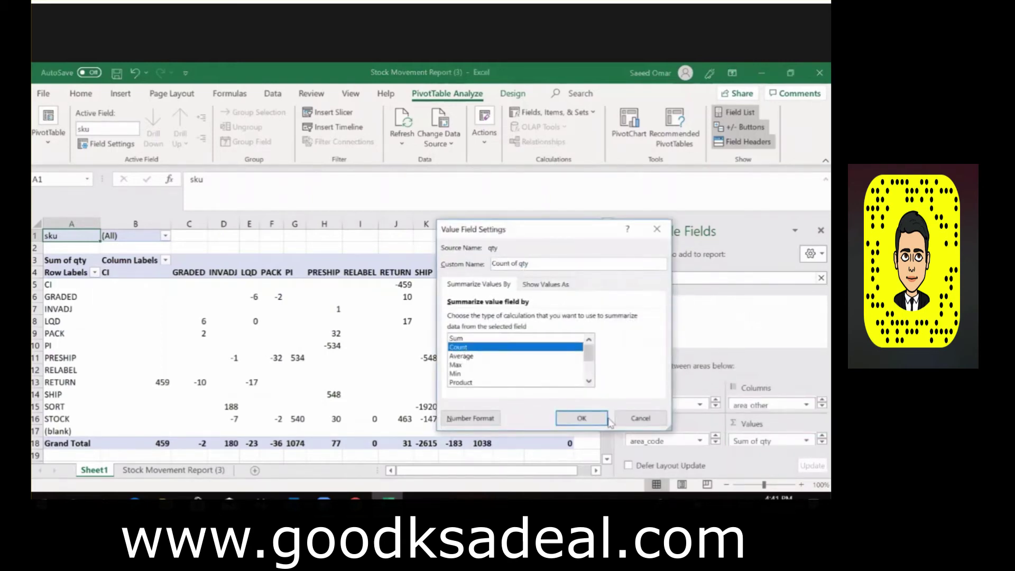
pyautogui.click(581, 418)
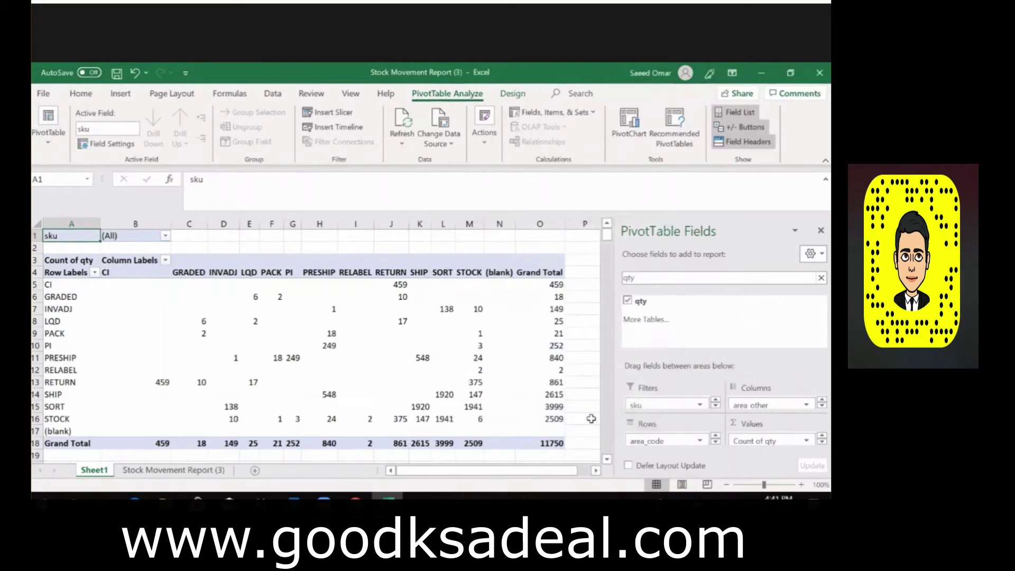
# - Exclude the (blank) item from the PivotTable's column labels
pyautogui.click(165, 260)
pyautogui.moveTo(329, 385); pyautogui.dragTo(330, 420)
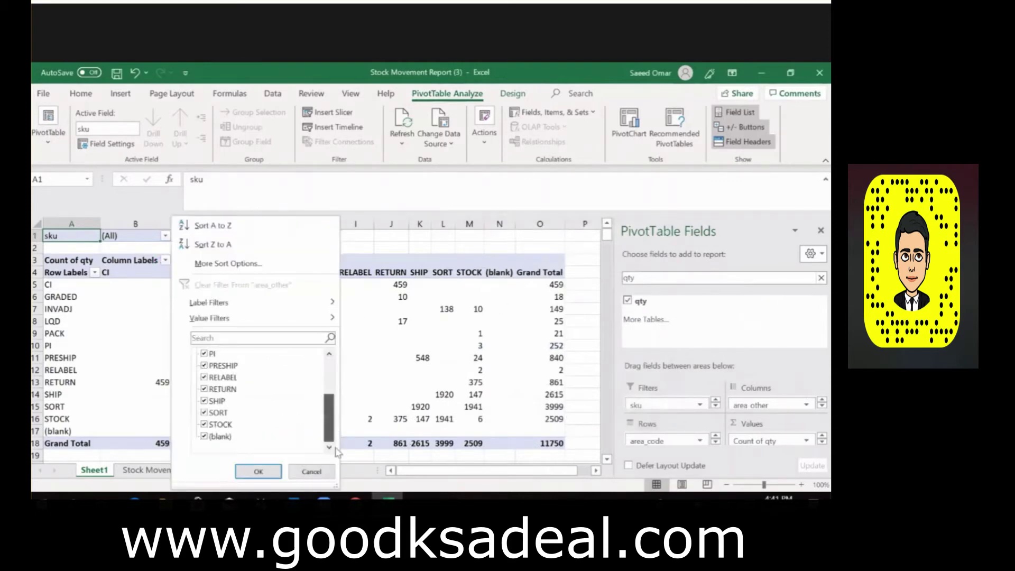
pyautogui.click(204, 437)
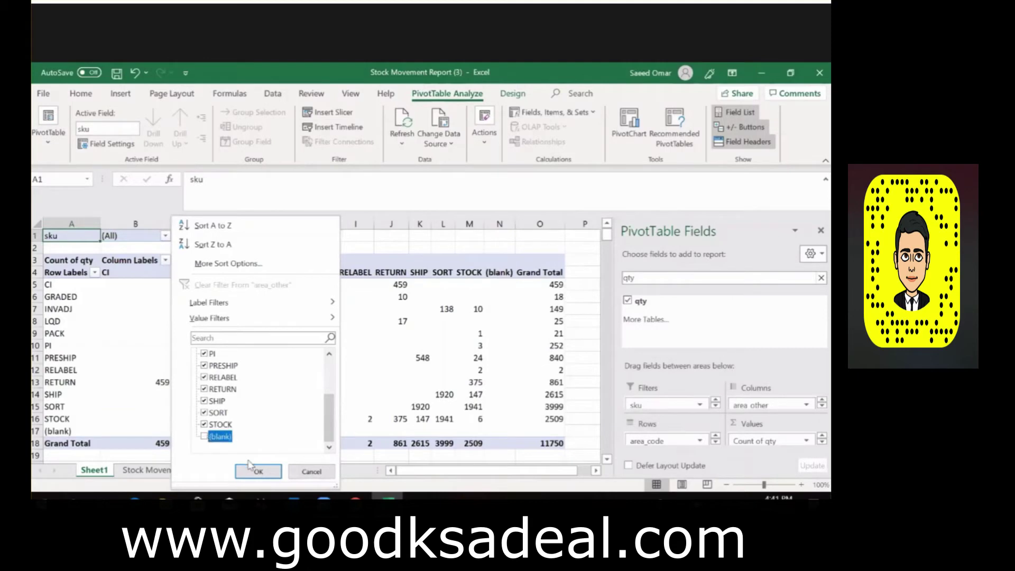
pyautogui.click(257, 471)
# - Examine the area codes listed in the PivotTable's row labels
pyautogui.click(174, 350)
pyautogui.press('Left')
pyautogui.press('Left')
pyautogui.press('Up')
pyautogui.press('Up')
pyautogui.press('Up')
pyautogui.press('Up')
pyautogui.press('Up')
pyautogui.press('Down')
pyautogui.press('Down')
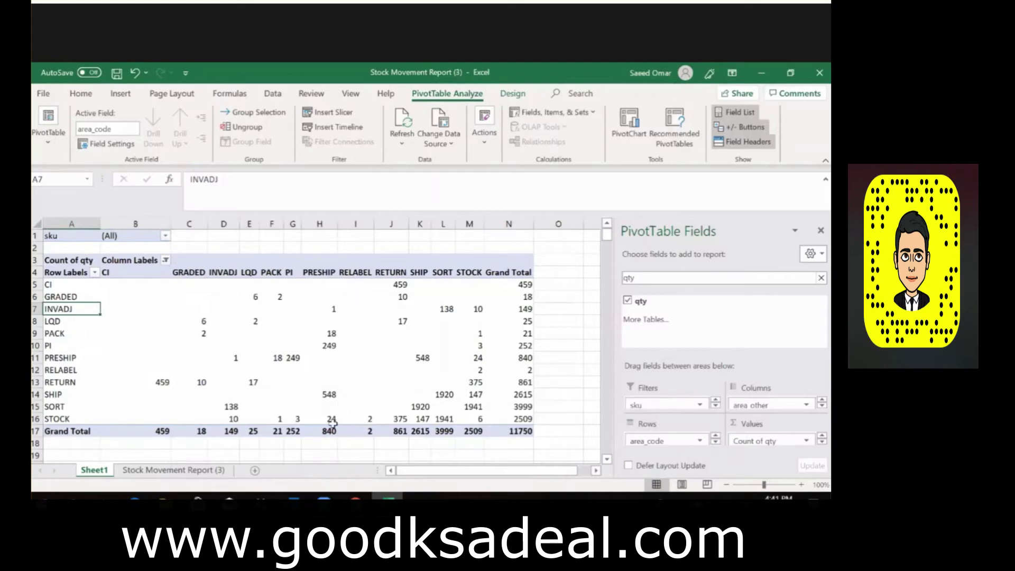
# - Allow multiple items in the sku report filter and exclude (blank)
pyautogui.click(165, 236)
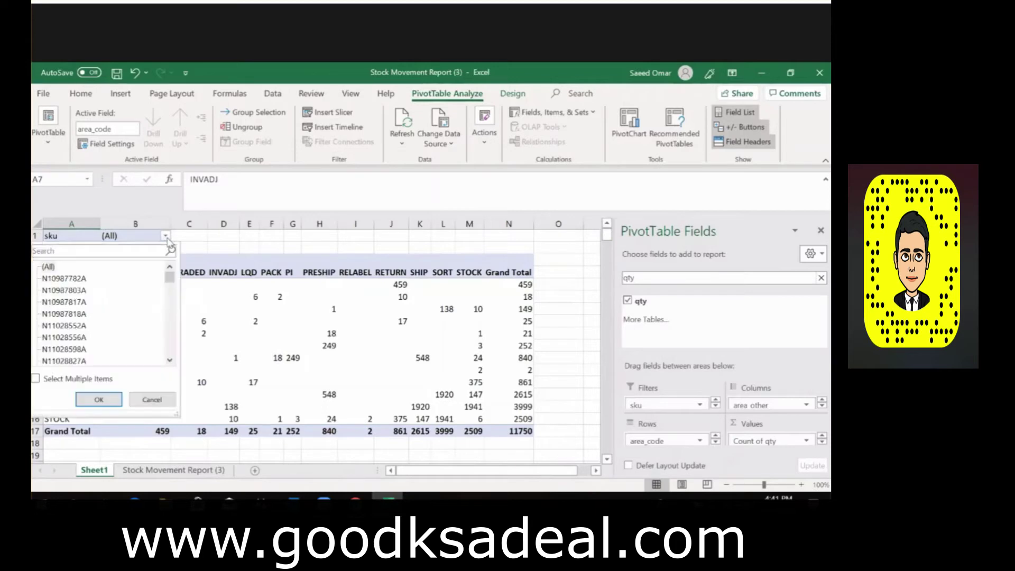
pyautogui.click(36, 378)
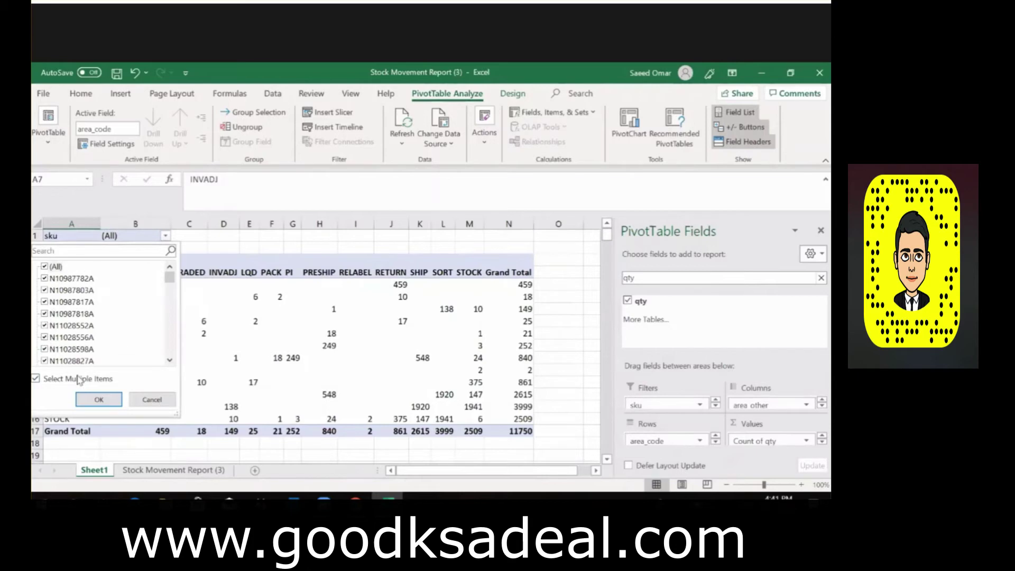
pyautogui.moveTo(171, 285)
pyautogui.mouseDown()
pyautogui.moveTo(171, 304)
pyautogui.moveTo(169, 270)
pyautogui.mouseUp()
pyautogui.moveTo(168, 280); pyautogui.dragTo(171, 355)
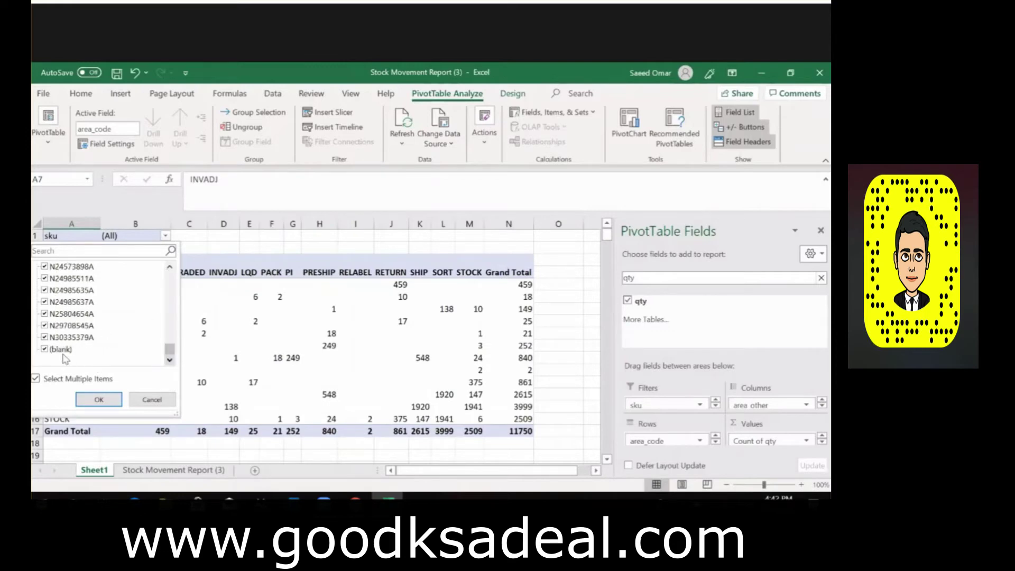
pyautogui.click(45, 349)
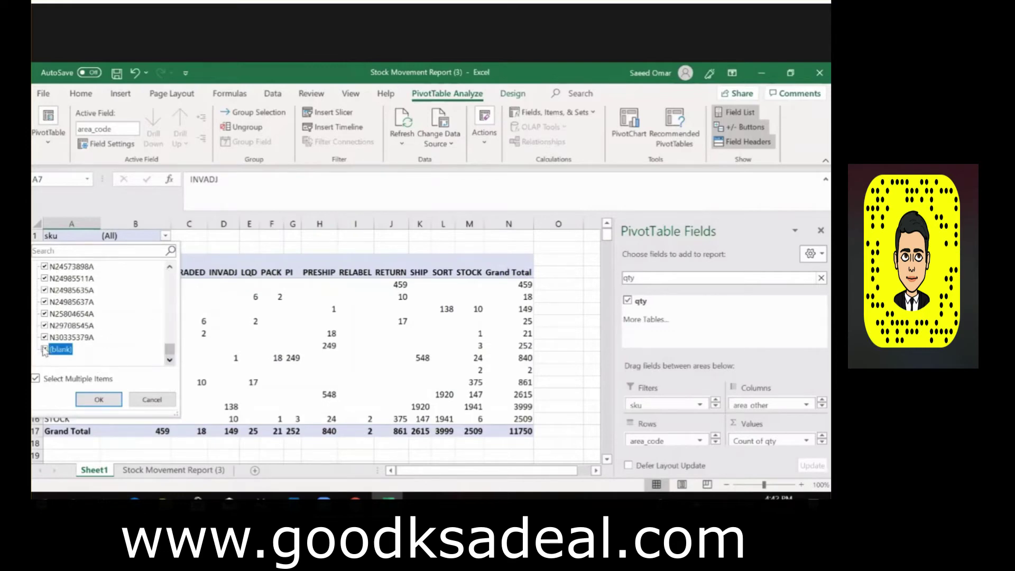
pyautogui.click(85, 400)
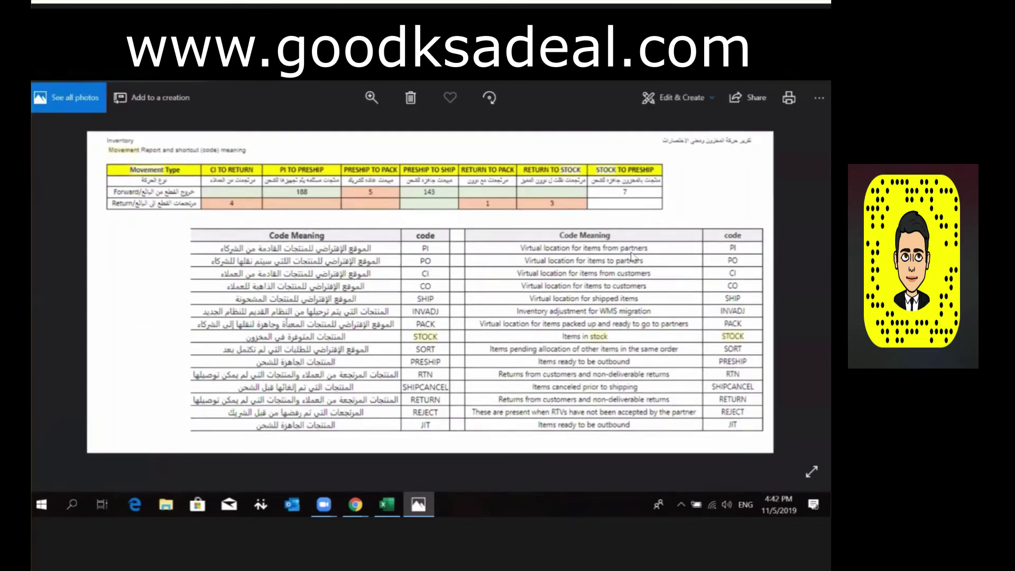
# - Compare the PivotTable's CI row with the code meanings in the stock movement codes.PNG image in Photos, and return to the workbook
pyautogui.hotkey('alt', 'Tab')
pyautogui.press('Escape')
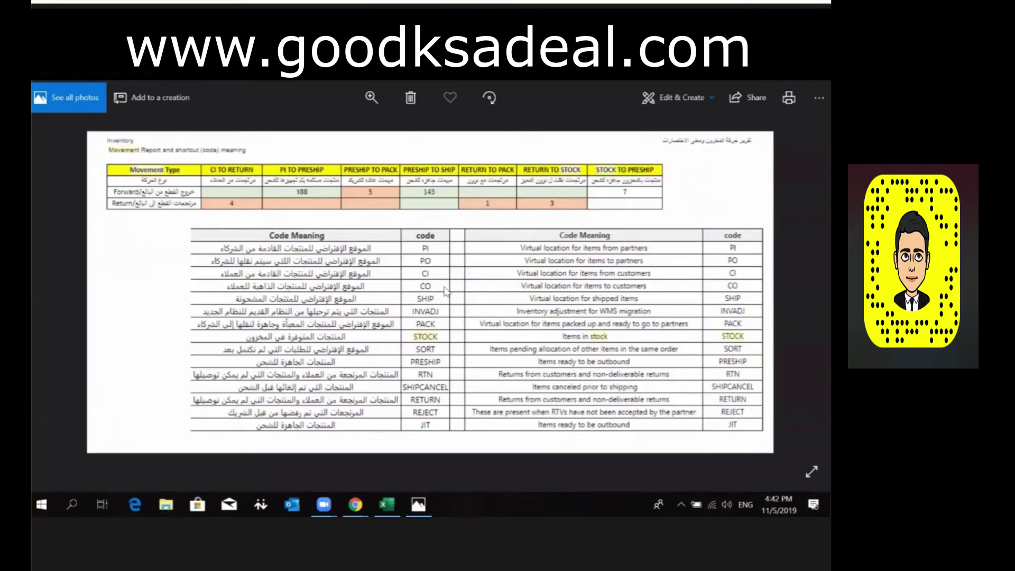
pyautogui.hotkey('alt', 'Tab')
pyautogui.hotkey('alt', 'Tab')
pyautogui.press('Left')
pyautogui.press('Down')
pyautogui.click(433, 304)
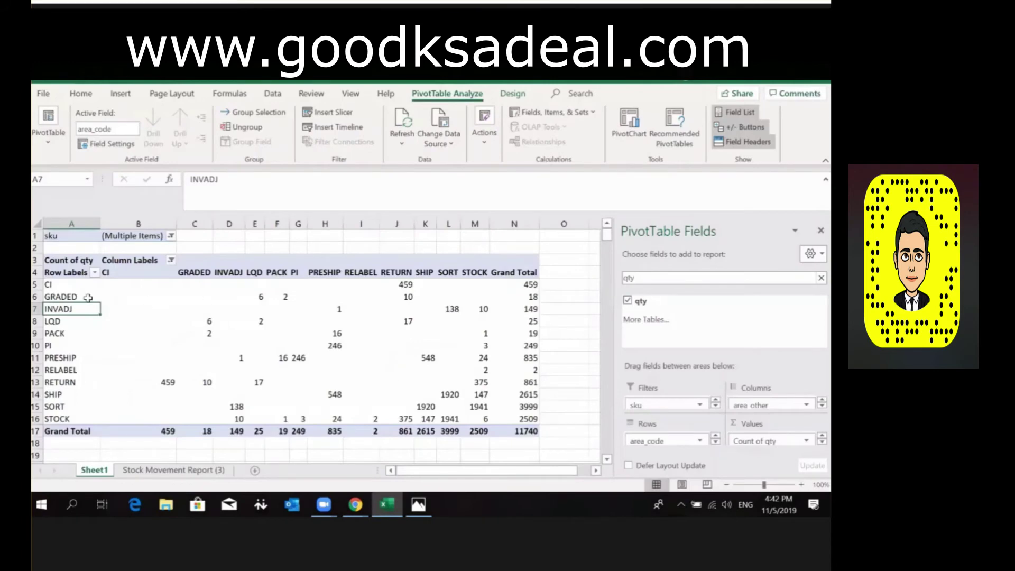
pyautogui.click(38, 284)
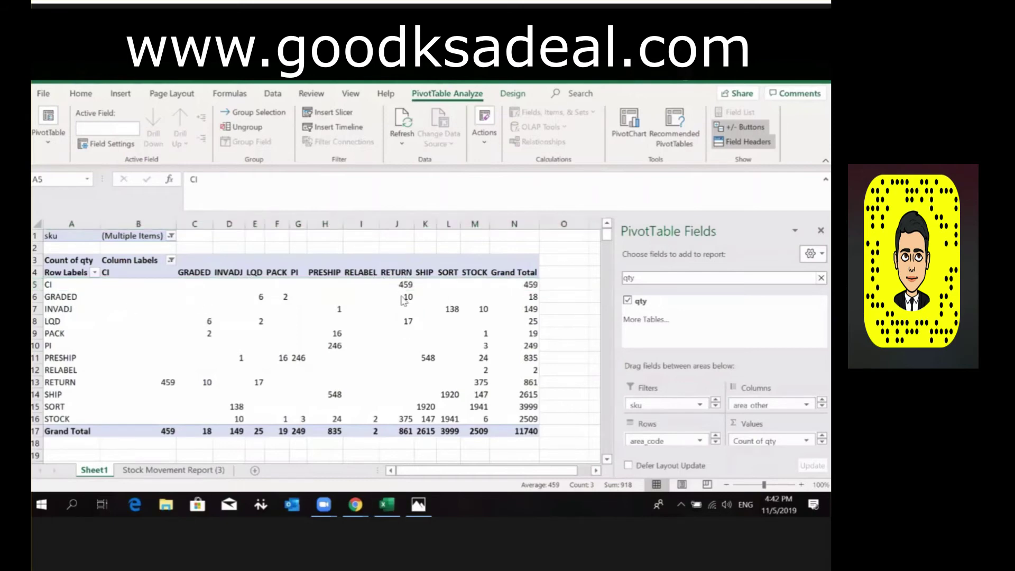
pyautogui.hotkey('alt', 'Tab')
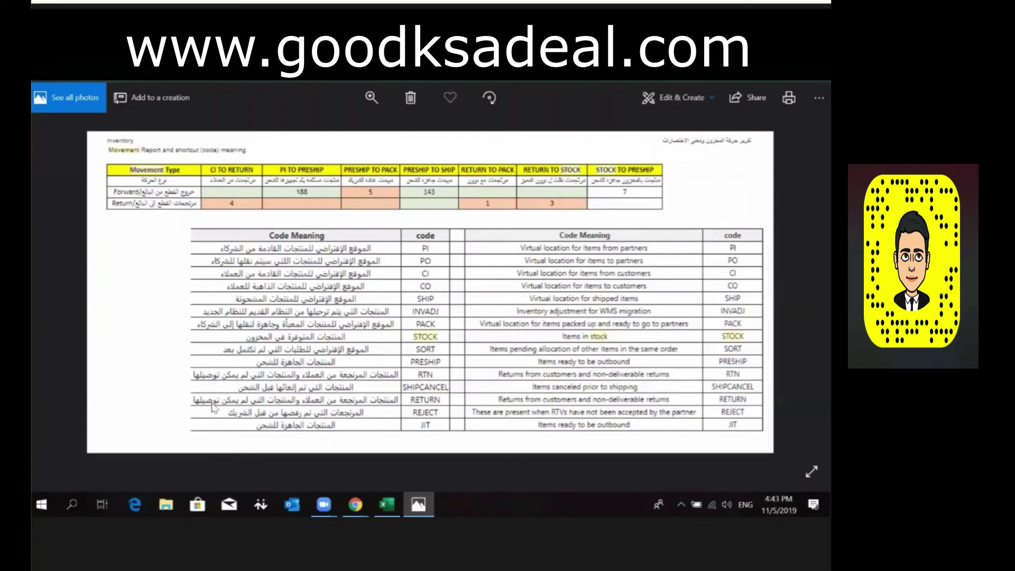
pyautogui.hotkey('alt', 'Tab')
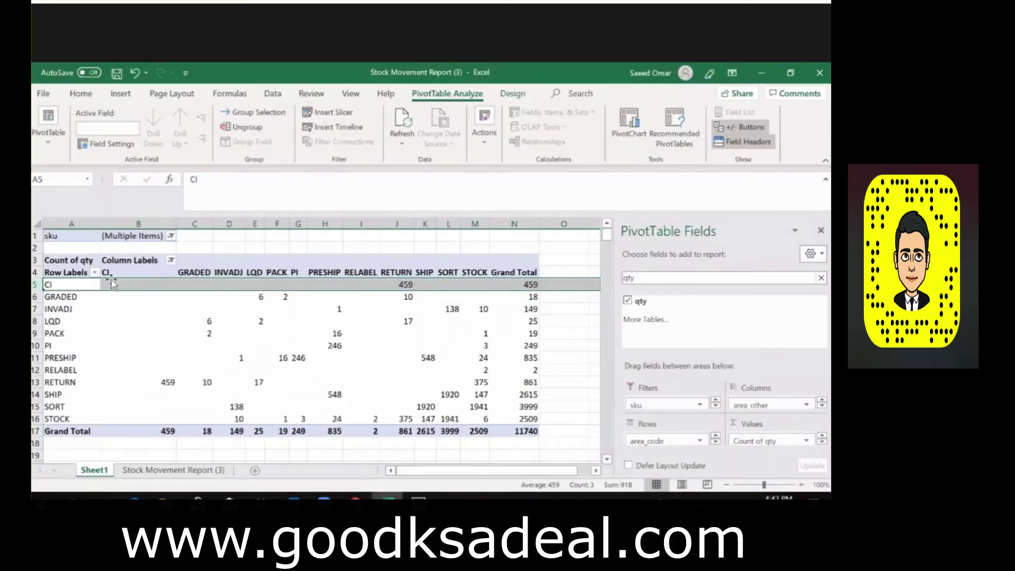
# - Limit the sku report filter to N10987782A, N10987803A, N10987817A, N10987818A, N11028552A and N11028556A
pyautogui.click(171, 235)
pyautogui.click(44, 266)
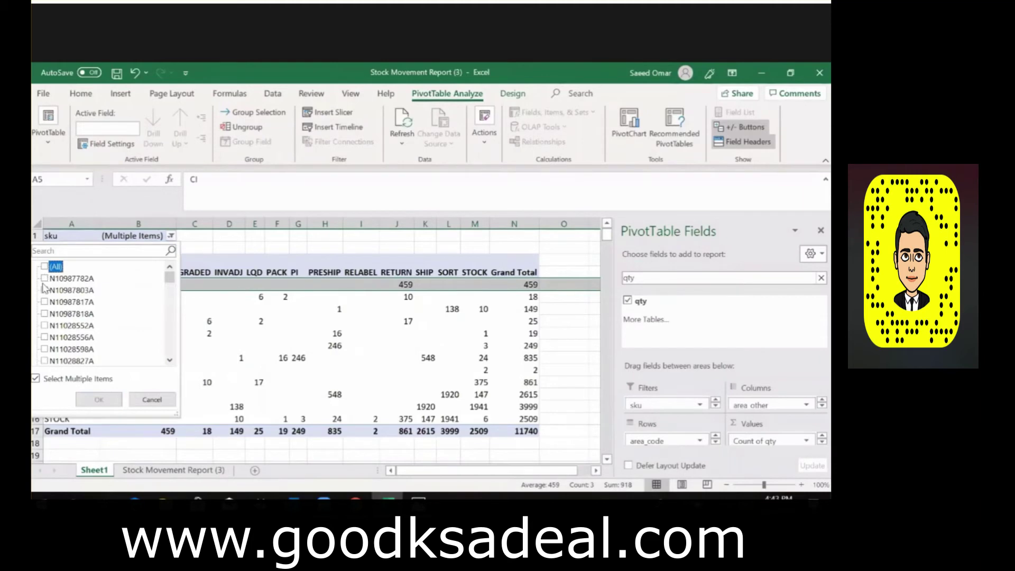
pyautogui.click(44, 278)
pyautogui.click(44, 291)
pyautogui.click(44, 302)
pyautogui.click(44, 313)
pyautogui.click(44, 325)
pyautogui.click(44, 337)
pyautogui.click(98, 399)
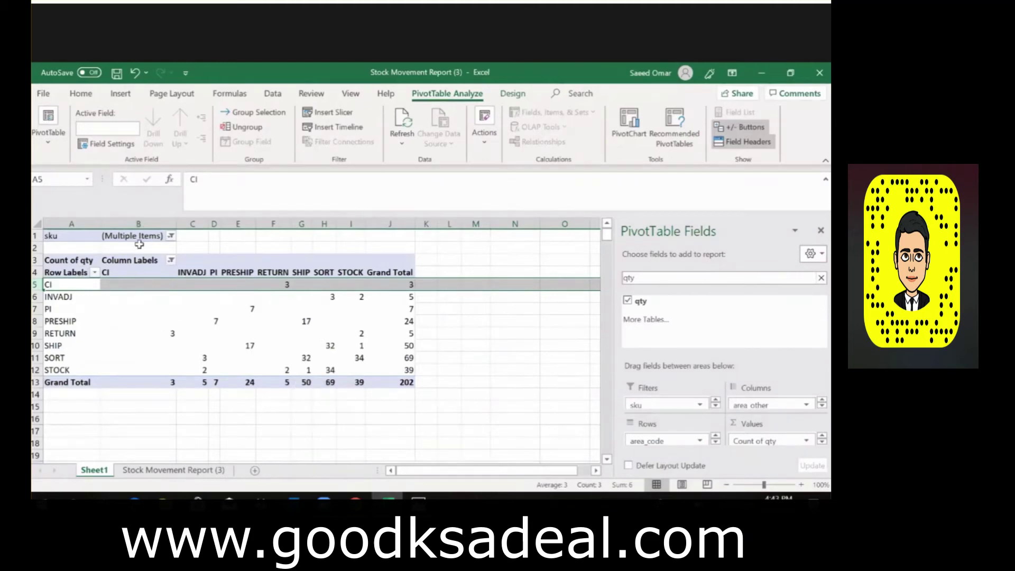
# - Examine the PRESHIP row, the selected SKUs and the STOCK to SHIP count against the code meanings in the stock movement codes image
pyautogui.click(45, 320)
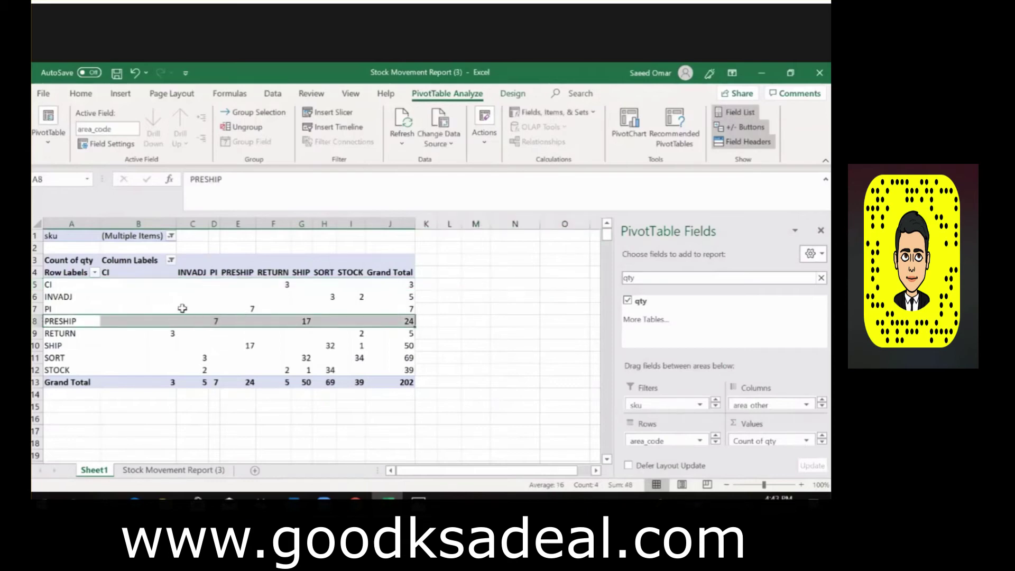
pyautogui.hotkey('alt', 'Tab')
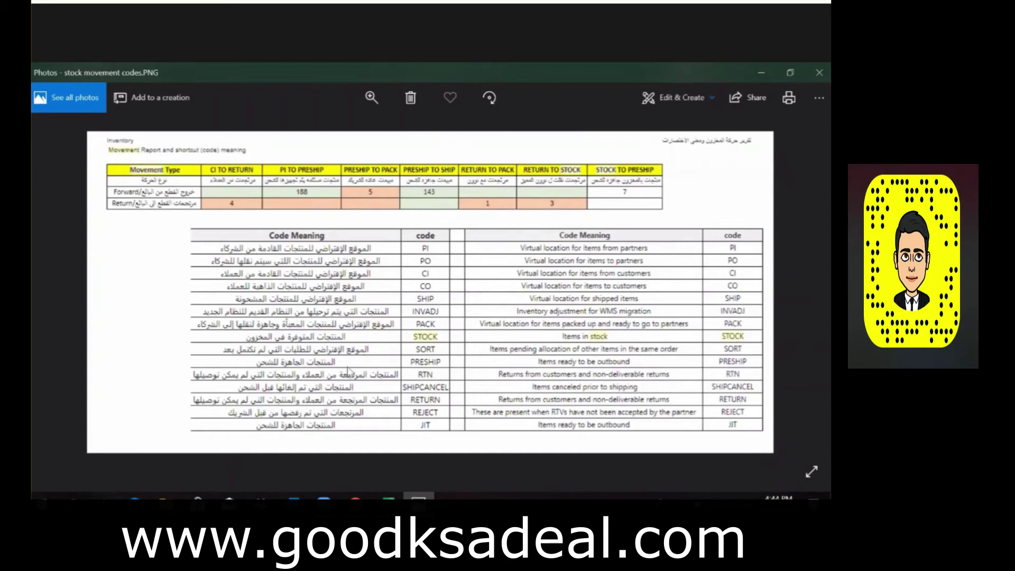
pyautogui.hotkey('alt', 'Tab')
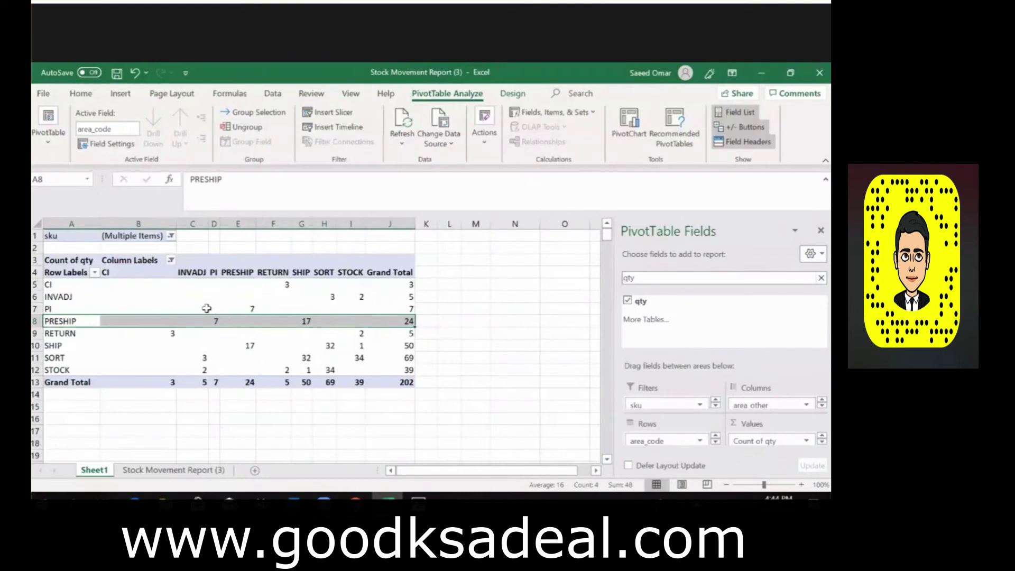
pyautogui.click(169, 236)
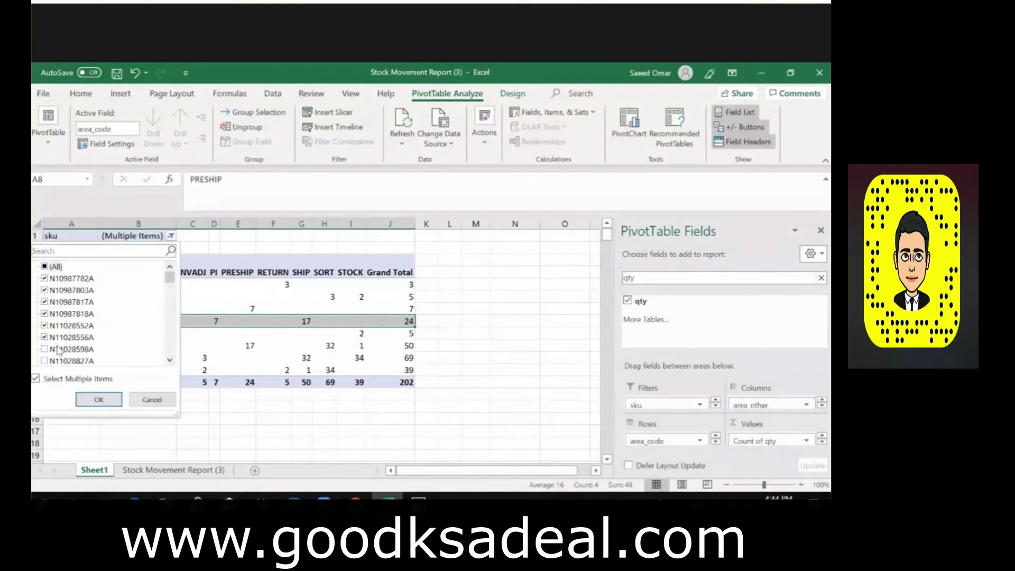
pyautogui.click(153, 399)
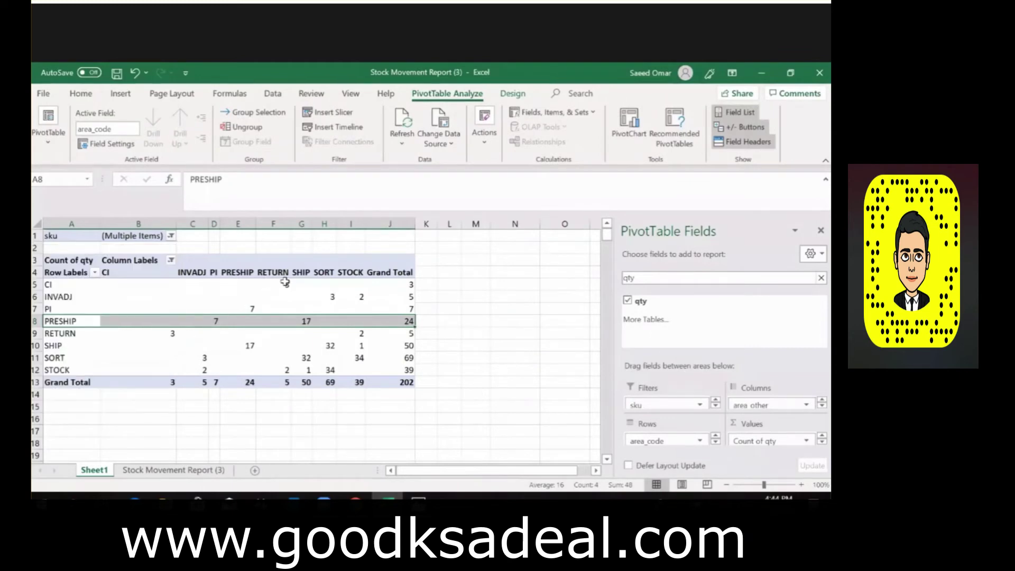
pyautogui.click(304, 369)
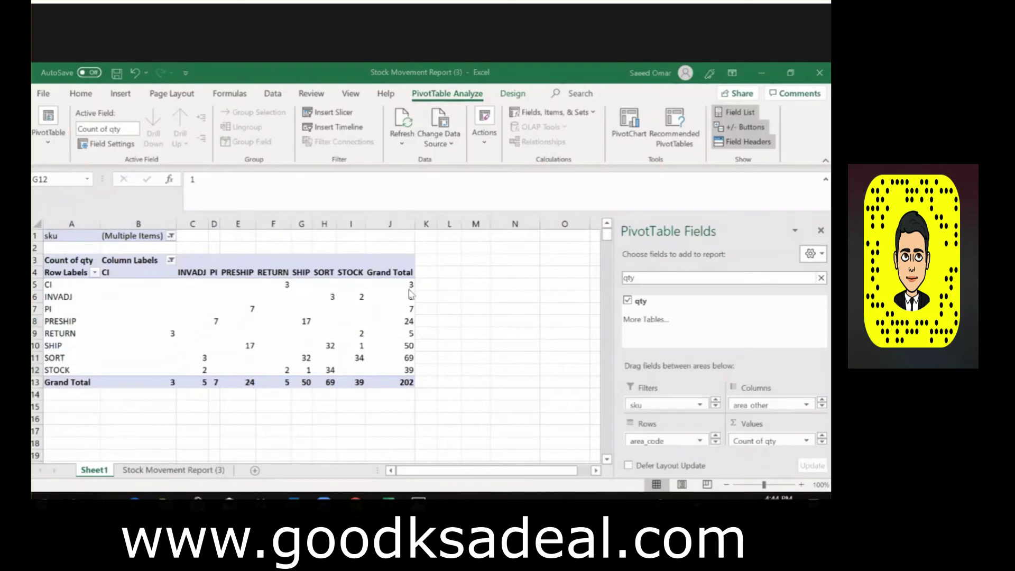
pyautogui.hotkey('alt', 'Tab')
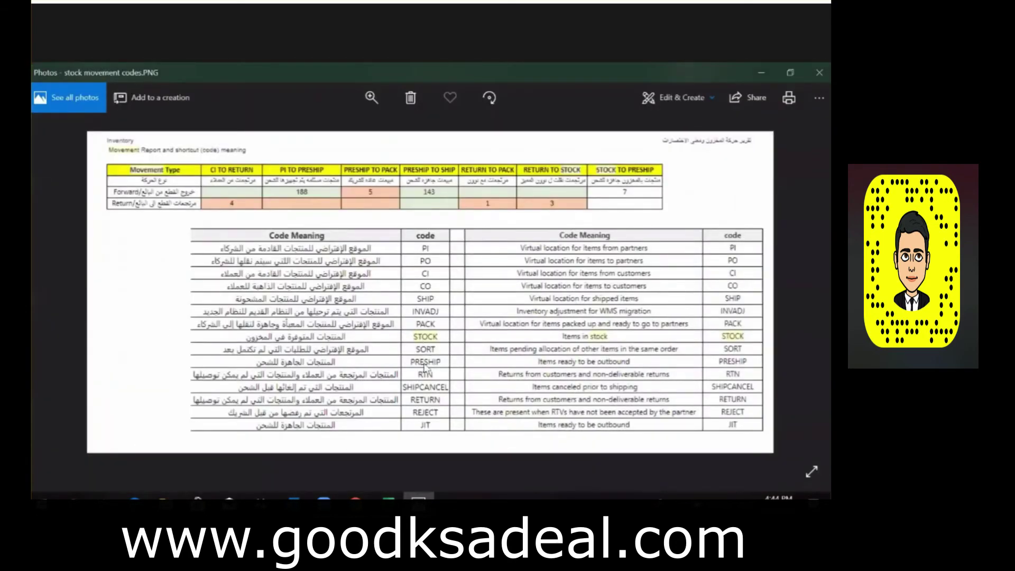
pyautogui.hotkey('alt', 'Tab')
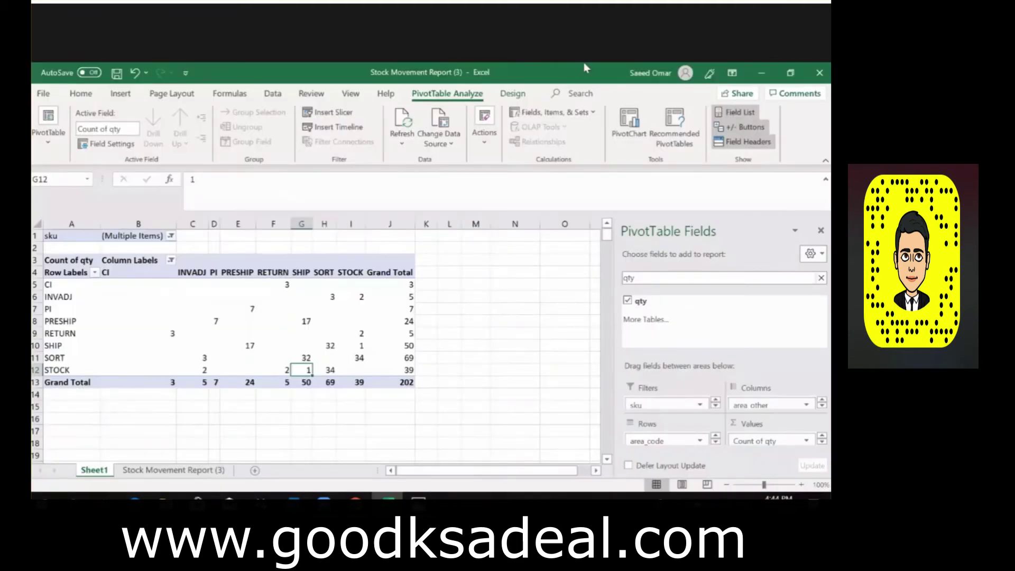
# - Close the Stock Movement Report (3) workbook without saving and switch to the noon seller lab reports page in Chrome
pyautogui.click(818, 70)
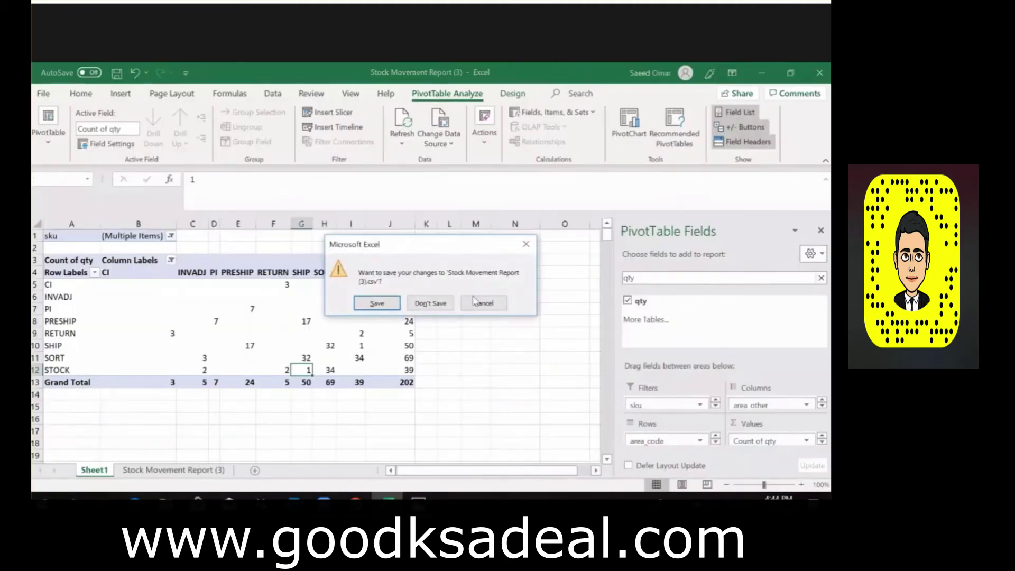
pyautogui.click(428, 302)
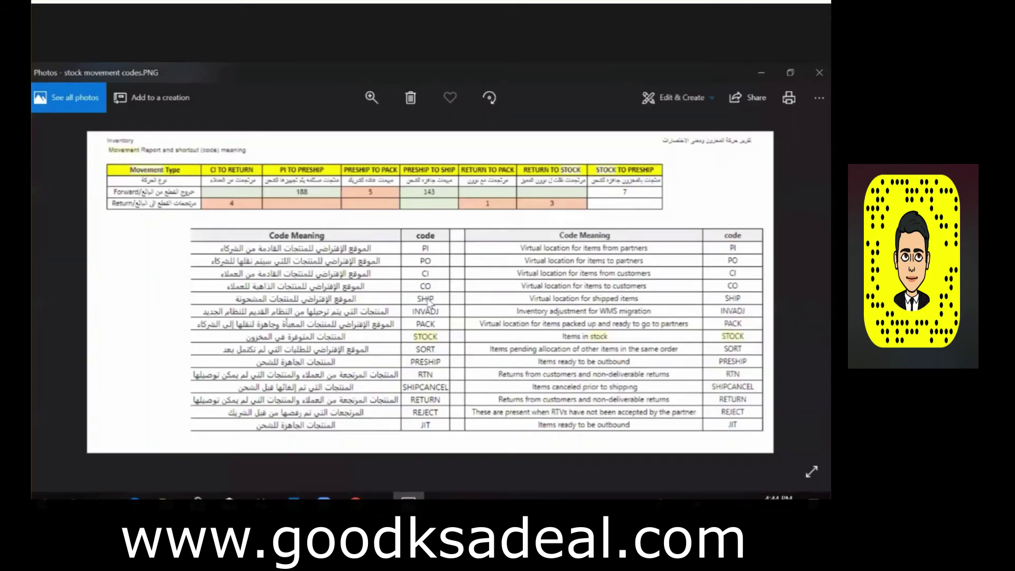
pyautogui.hotkey('alt', 'Tab')
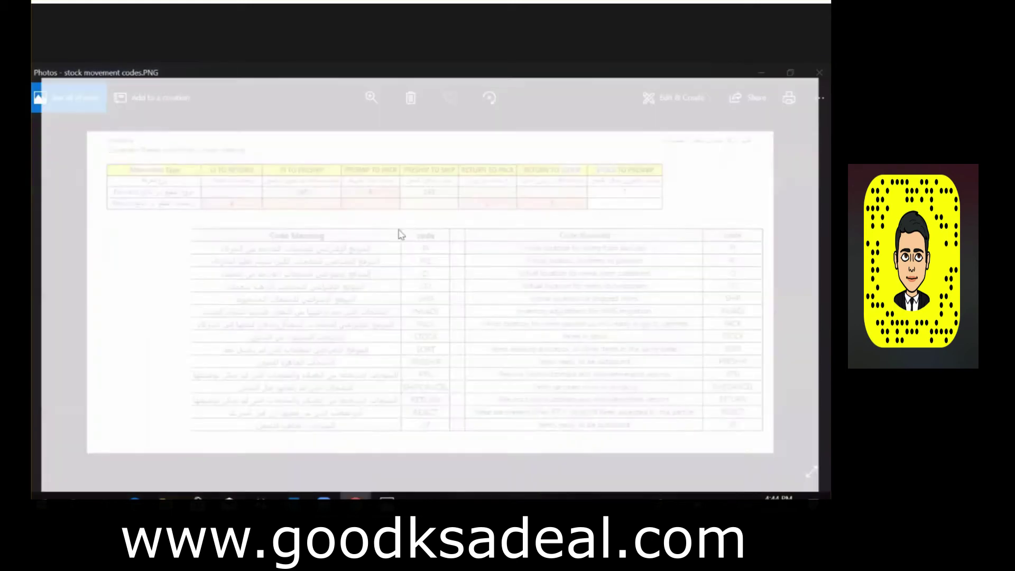
pyautogui.hotkey('alt', 'Tab')
# - Download the Stock Closing Report and open the downloaded file in Excel
pyautogui.click(233, 416)
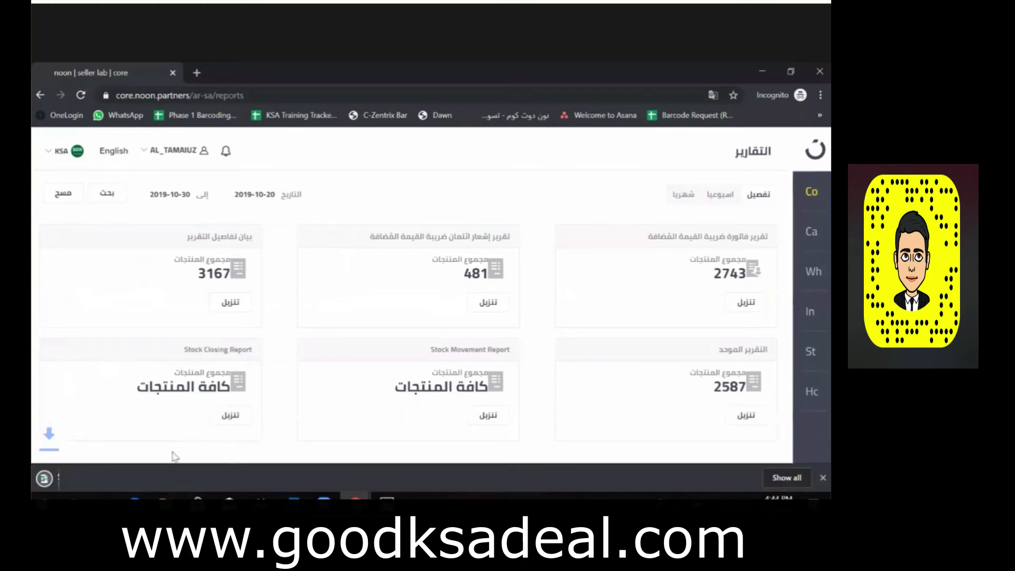
pyautogui.click(157, 477)
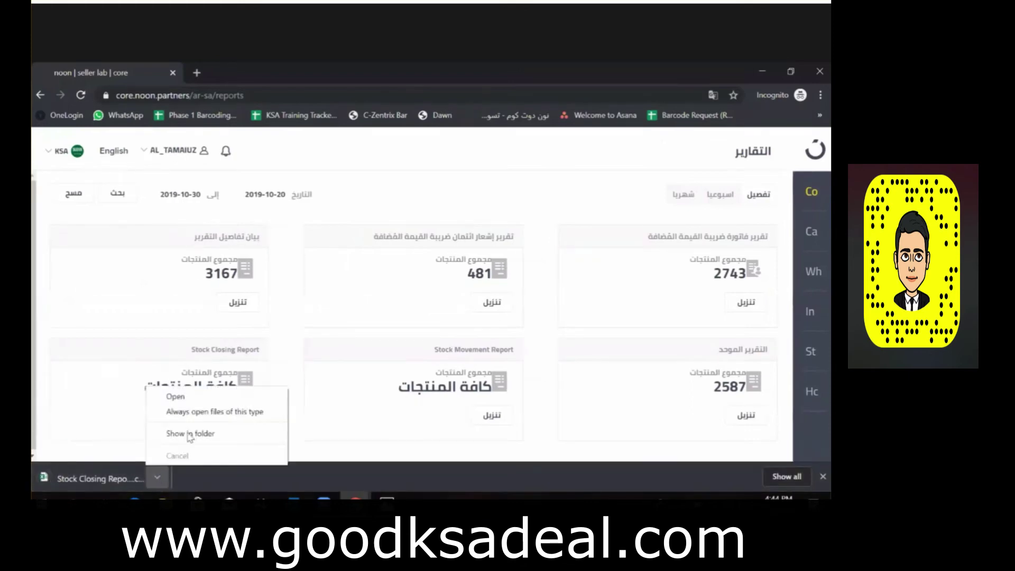
pyautogui.click(205, 399)
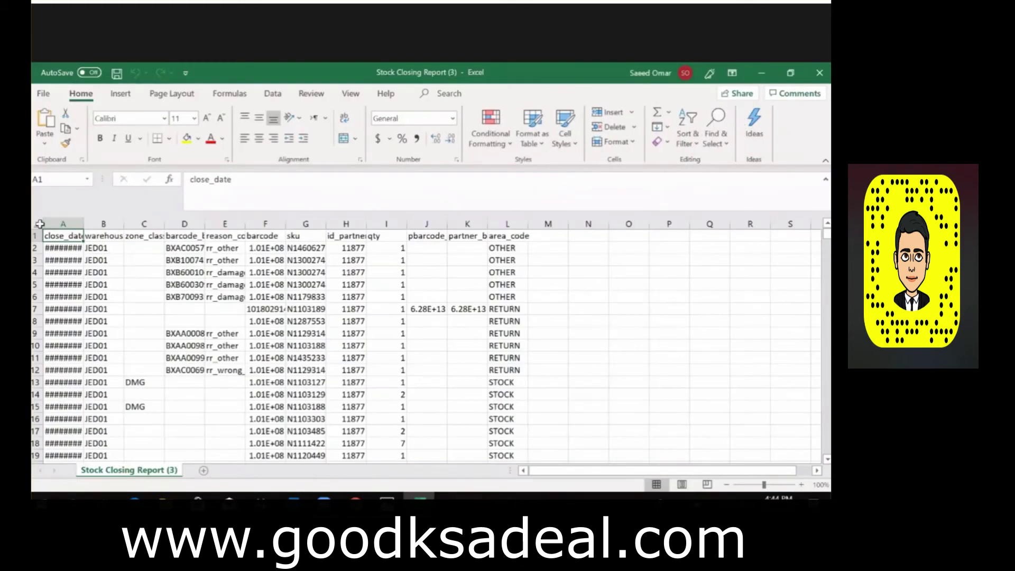
# - Create a PivotTable on a new worksheet from all the data in the Stock Closing Report sheet
pyautogui.click(37, 223)
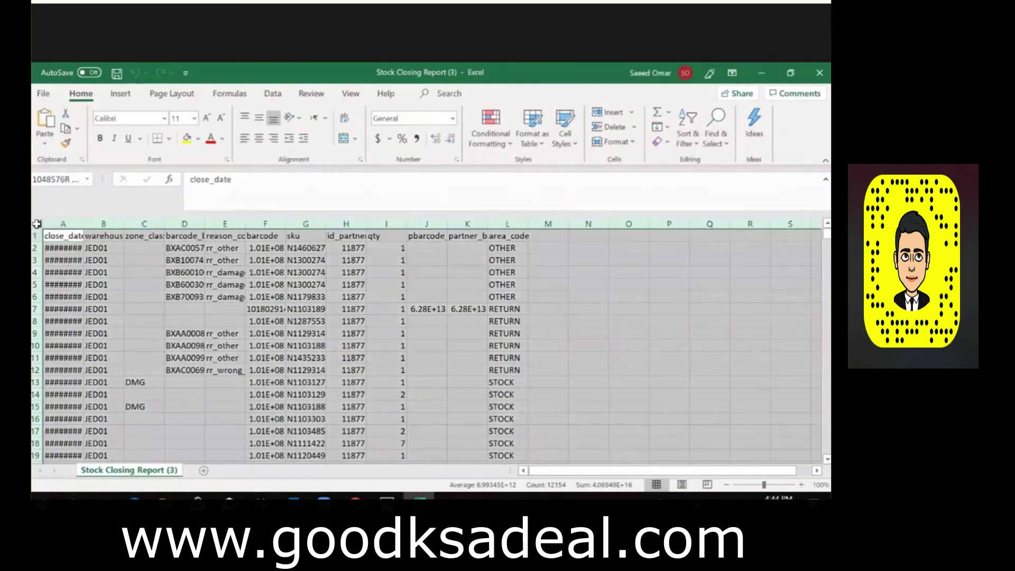
pyautogui.click(118, 95)
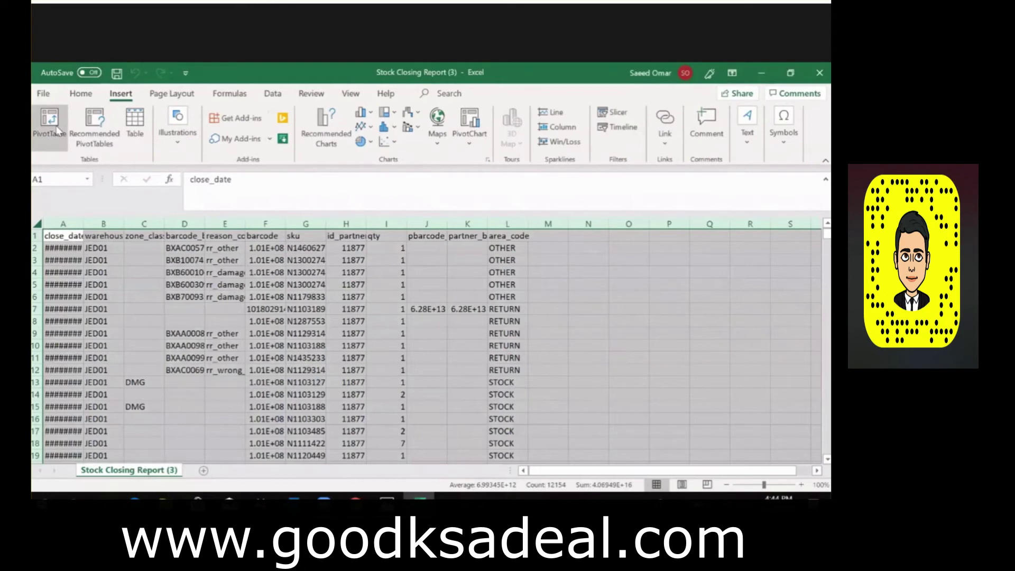
pyautogui.click(50, 125)
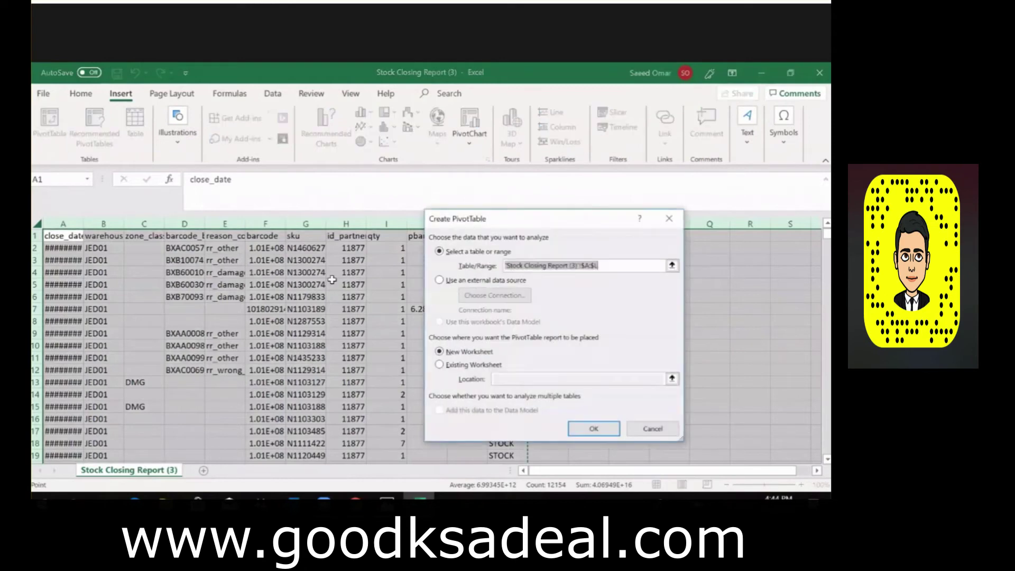
pyautogui.click(600, 432)
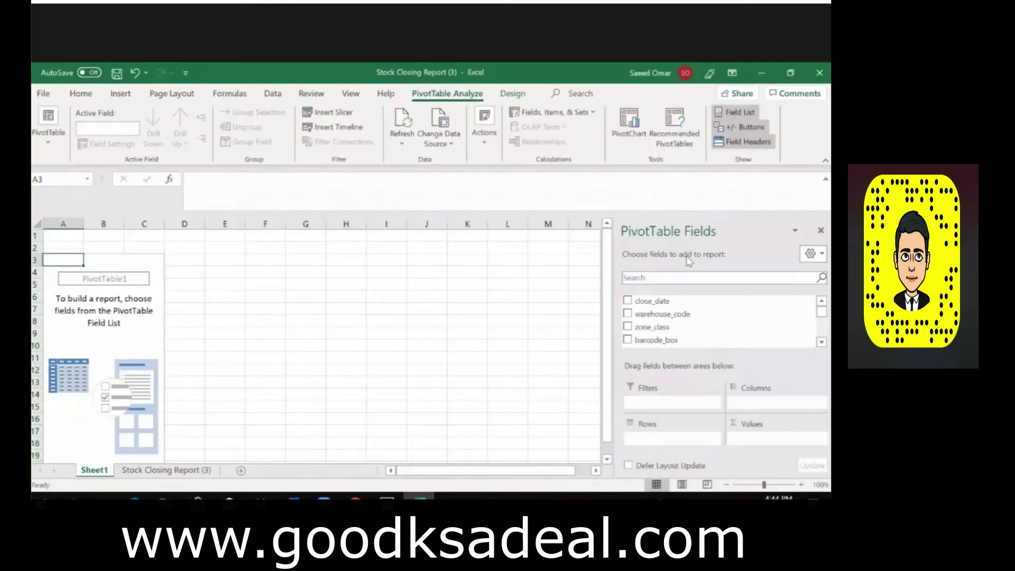
# - Add the sku field to the PivotTable rows and the area_code field to its columns
pyautogui.click(675, 279)
pyautogui.write('sku')
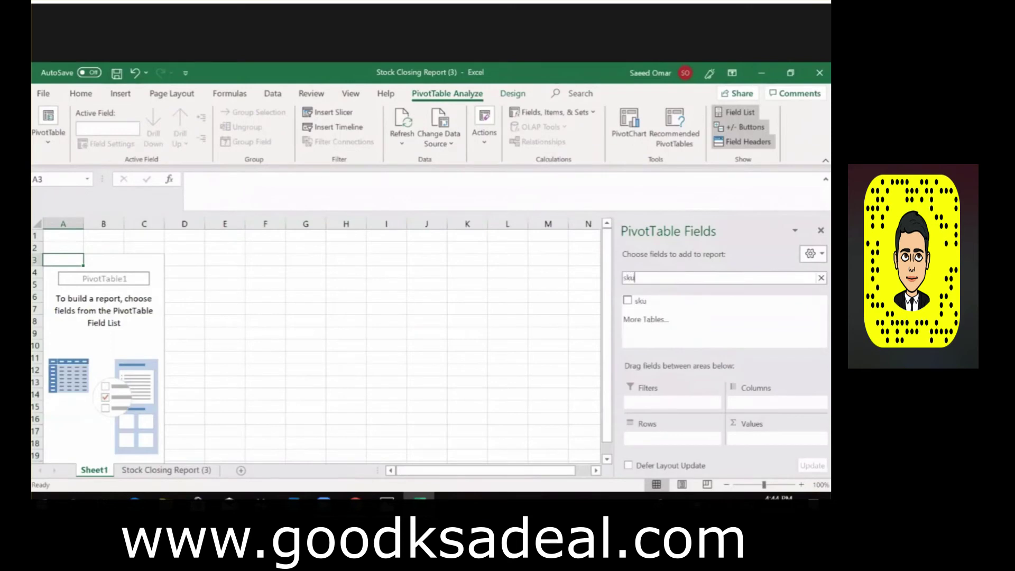
pyautogui.moveTo(706, 300); pyautogui.dragTo(682, 441)
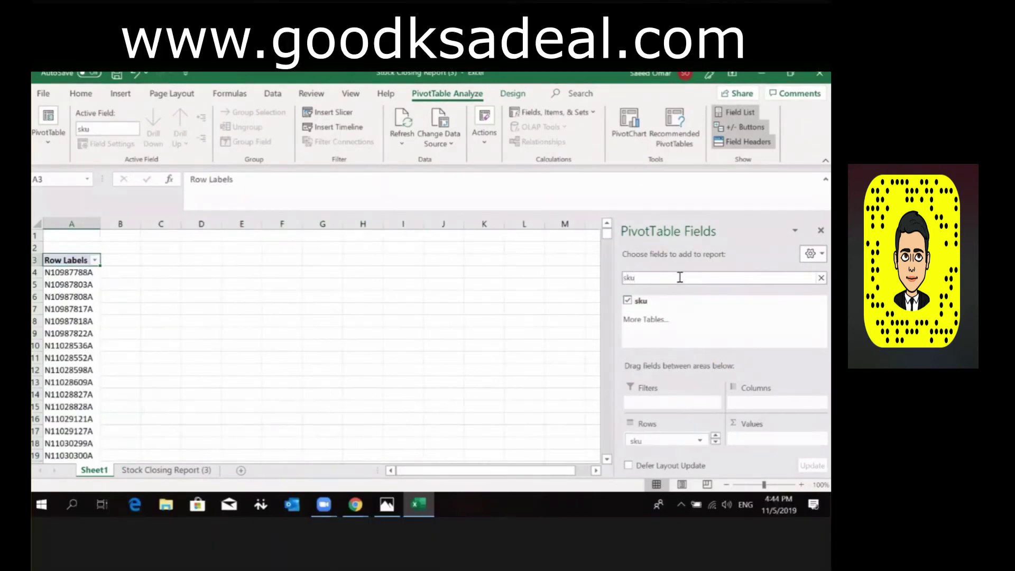
pyautogui.press('BackSpace')
pyautogui.press('BackSpace')
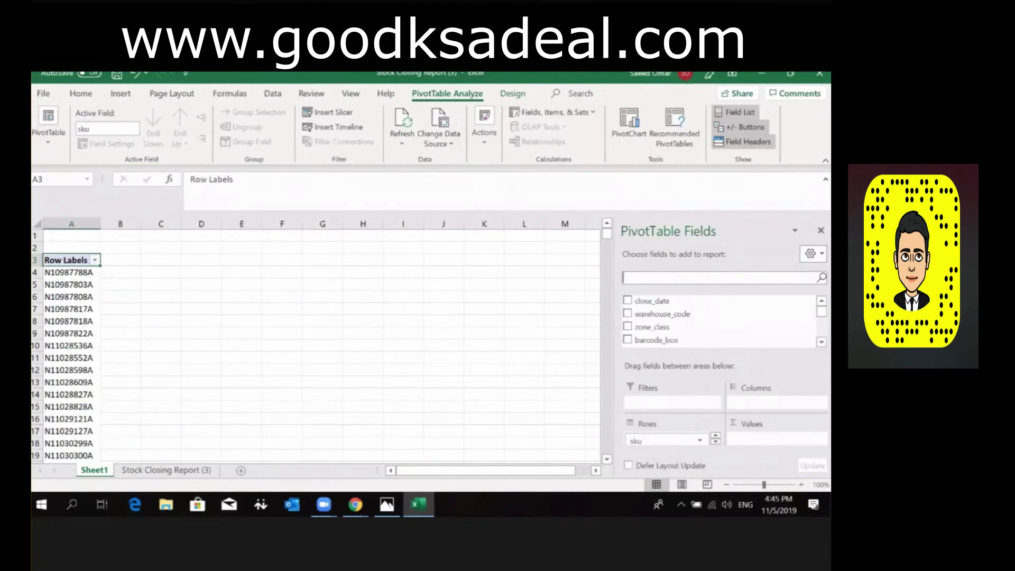
pyautogui.write('are')
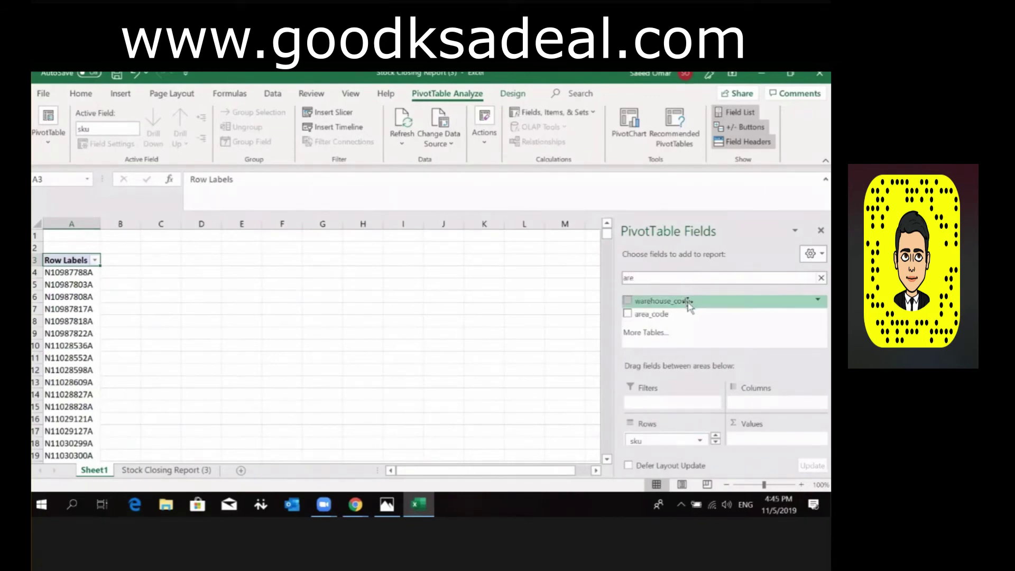
pyautogui.moveTo(680, 316)
pyautogui.mouseDown()
pyautogui.moveTo(696, 412)
pyautogui.moveTo(755, 404)
pyautogui.mouseUp()
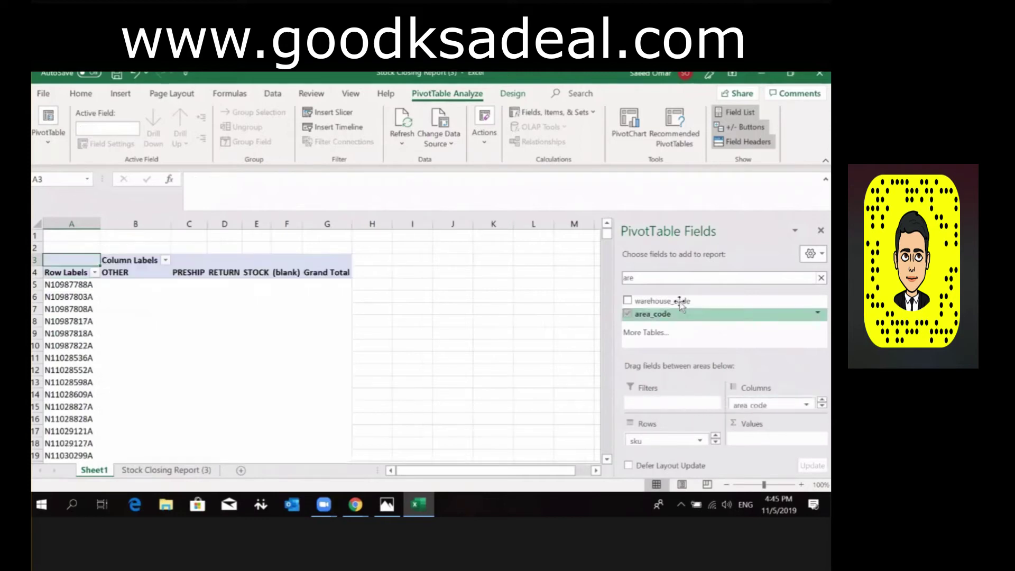
# - Find the qty field and add it to the PivotTable values as a sum
pyautogui.press('BackSpace')
pyautogui.press('BackSpace')
pyautogui.press('BackSpace')
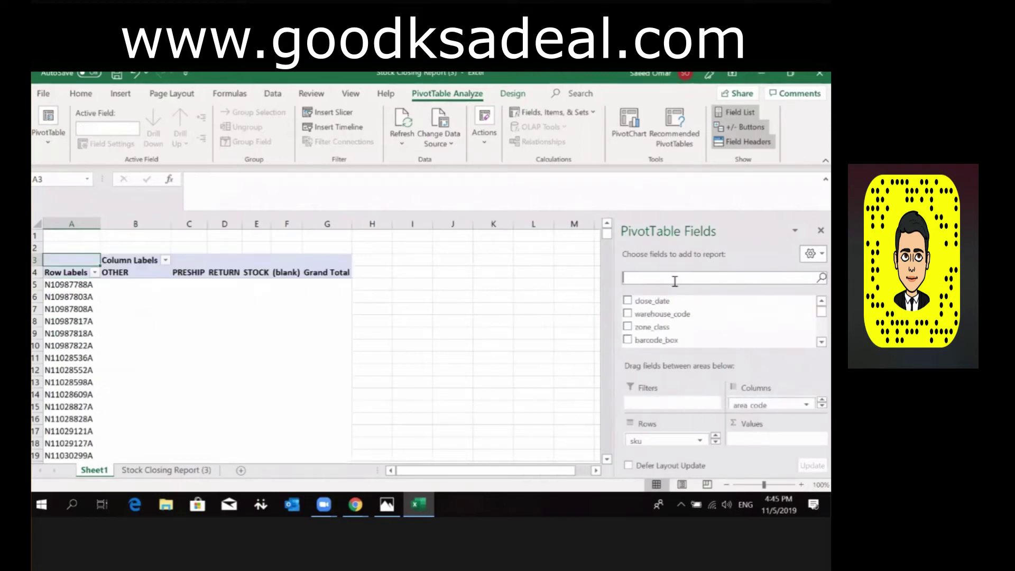
pyautogui.write('qty')
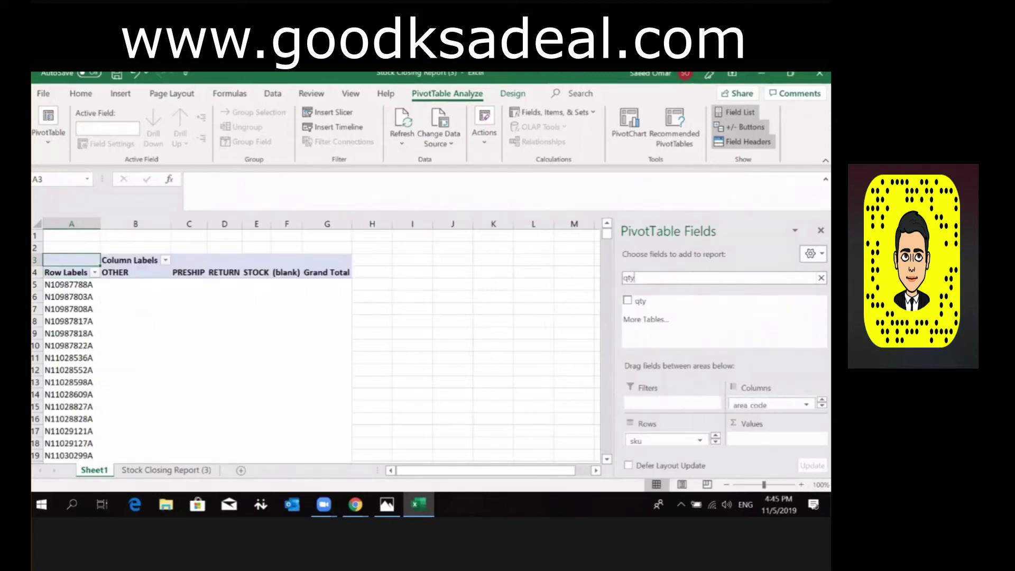
pyautogui.click(692, 300)
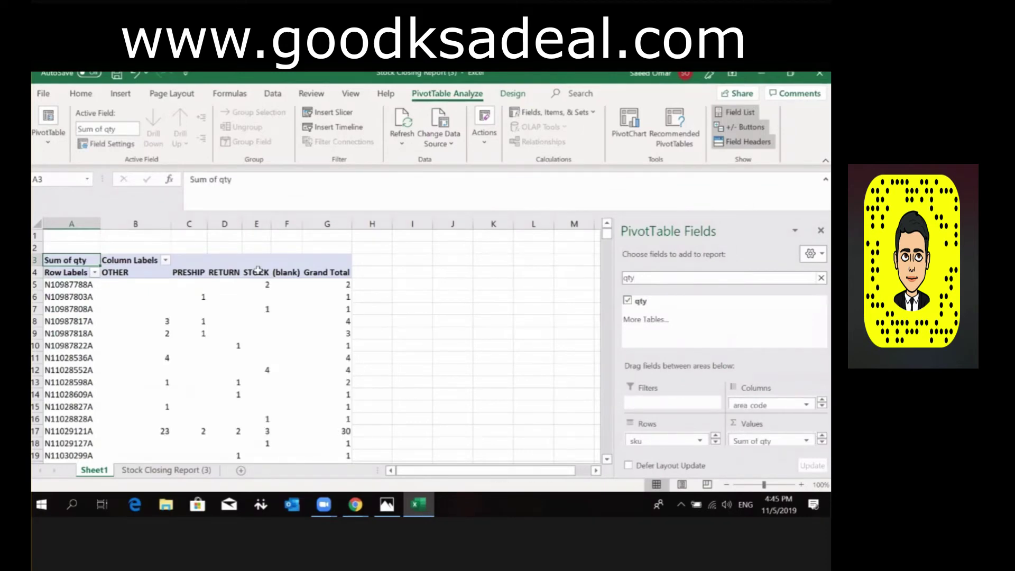
# - Exclude the (blank) area code from the PivotTable's column labels
pyautogui.click(165, 260)
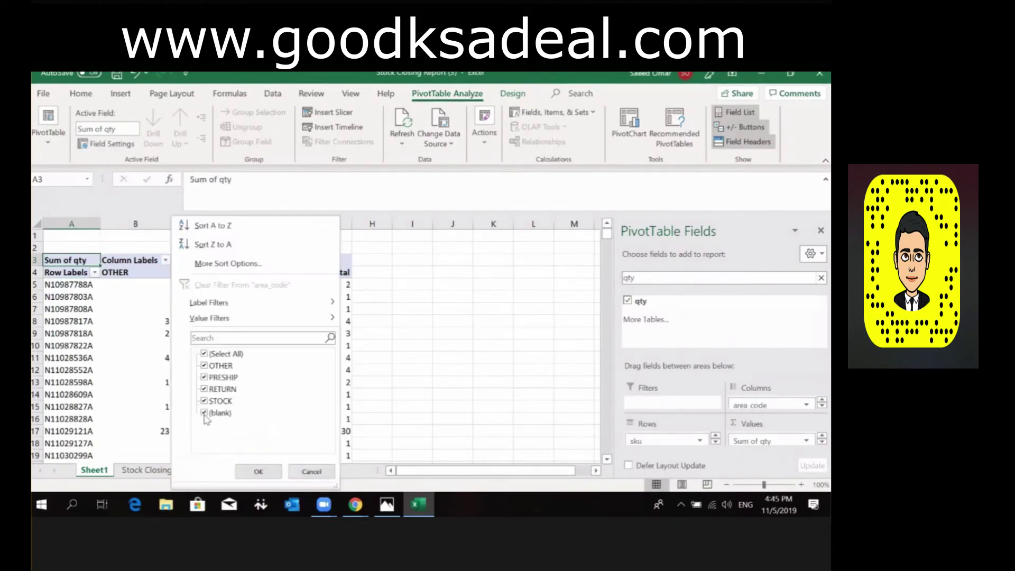
pyautogui.click(204, 413)
pyautogui.click(276, 470)
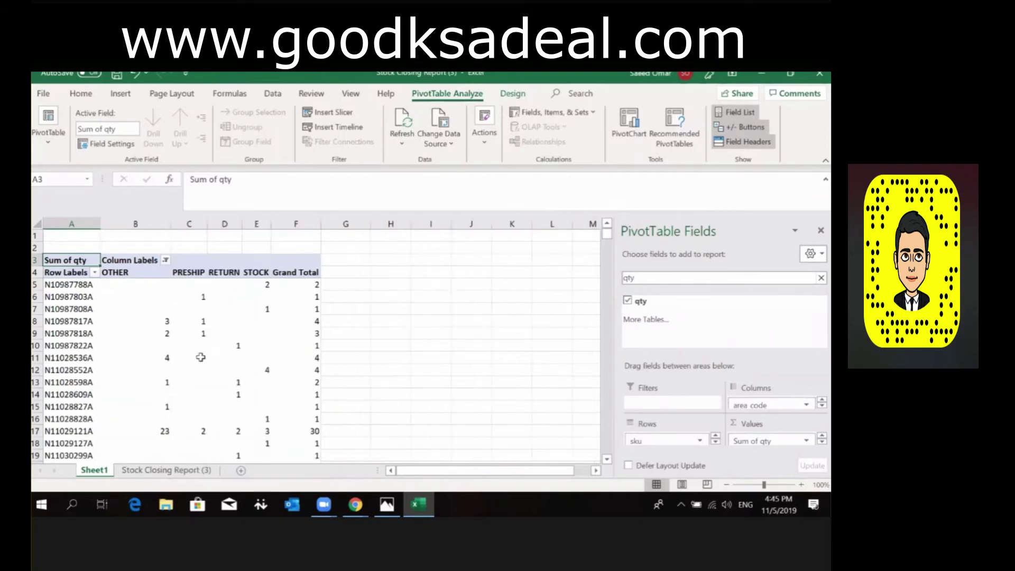
# - Compare the PivotTable's PRESHIP, RETURN and STOCK columns with the code meanings in the stock movement codes image
pyautogui.click(127, 305)
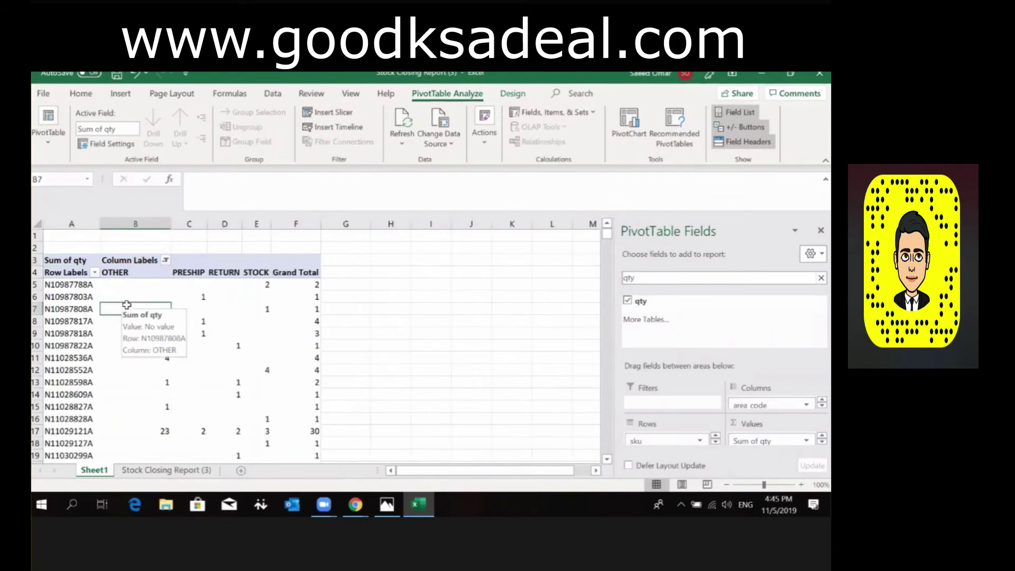
pyautogui.click(191, 271)
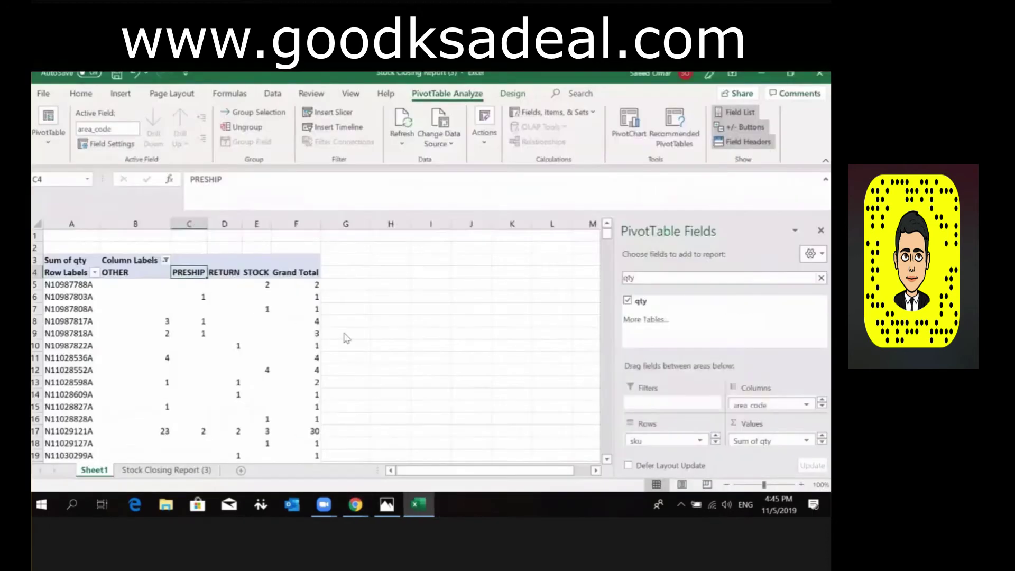
pyautogui.hotkey('alt', 'Tab')
pyautogui.press('Tab')
pyautogui.press('Tab')
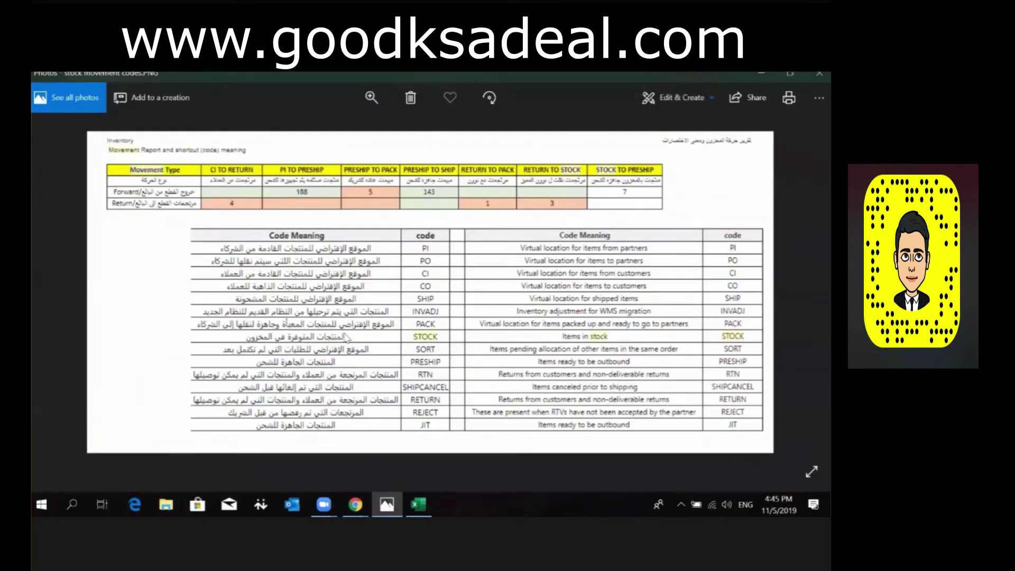
pyautogui.hotkey('alt', 'Tab')
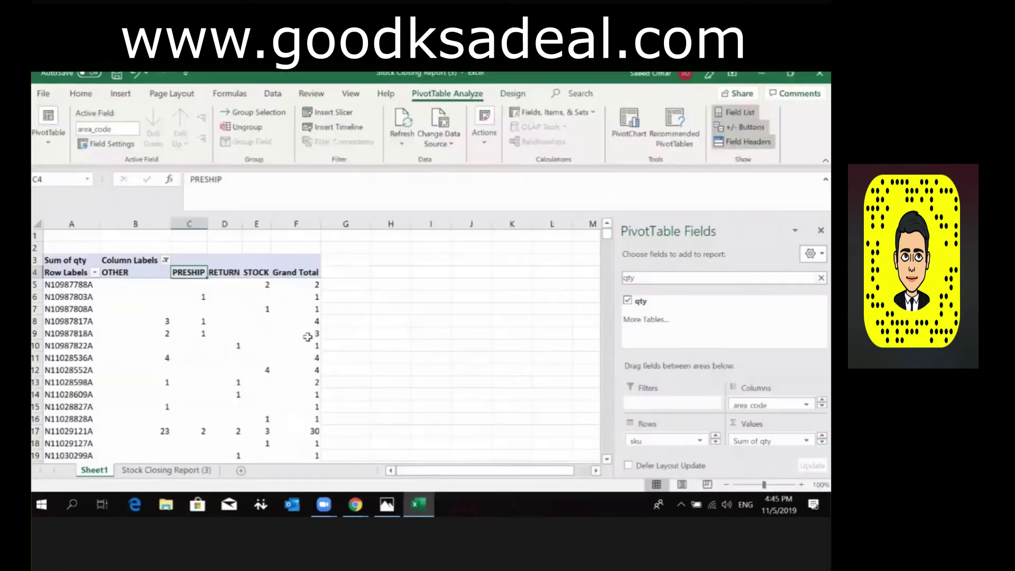
pyautogui.hotkey('alt', 'Tab')
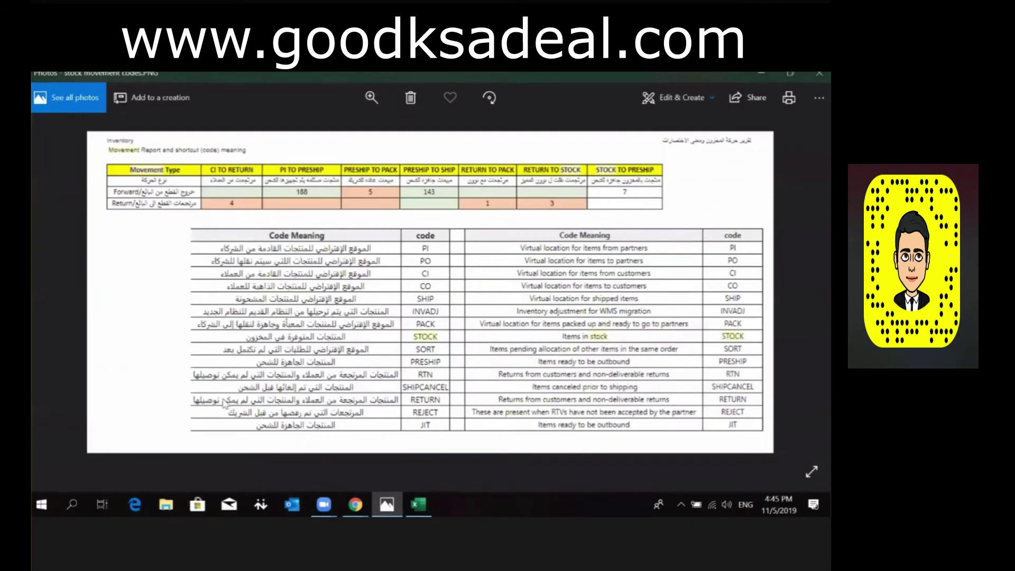
pyautogui.hotkey('alt', 'Tab')
pyautogui.click(269, 284)
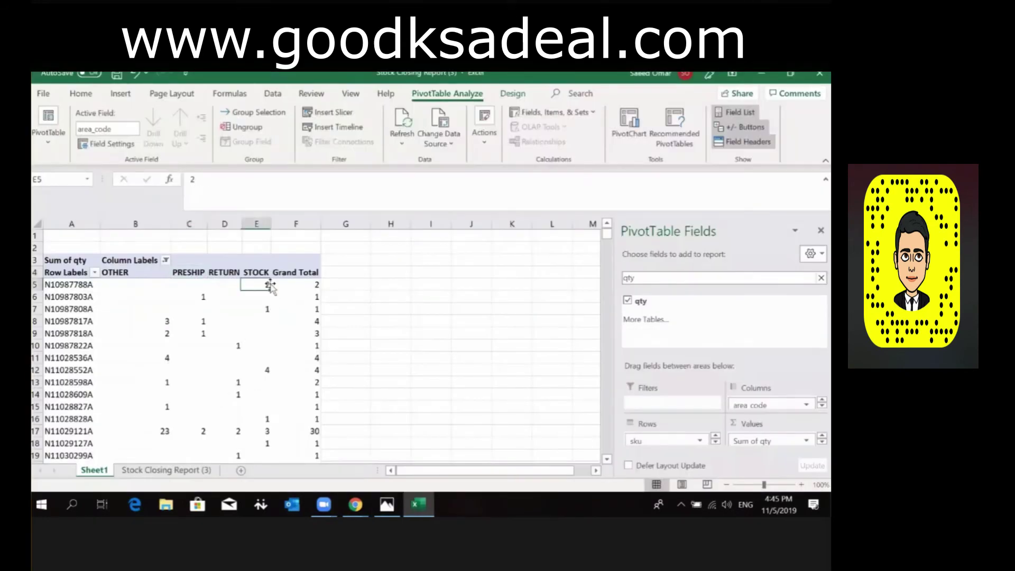
pyautogui.hotkey('alt', 'Tab')
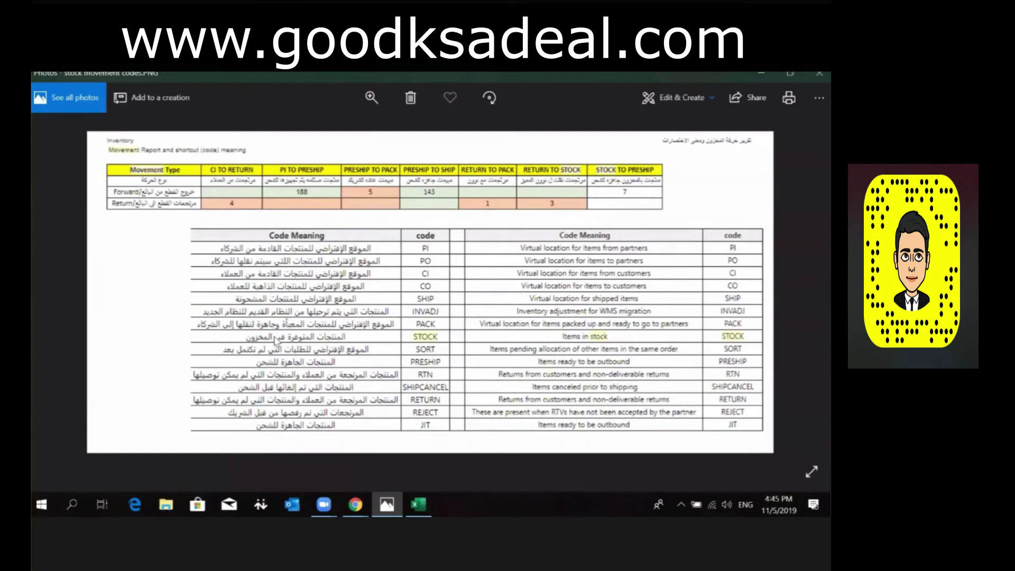
pyautogui.hotkey('alt', 'Tab')
pyautogui.hotkey('alt', 'Tab')
pyautogui.hotkey('alt', 'Tab')
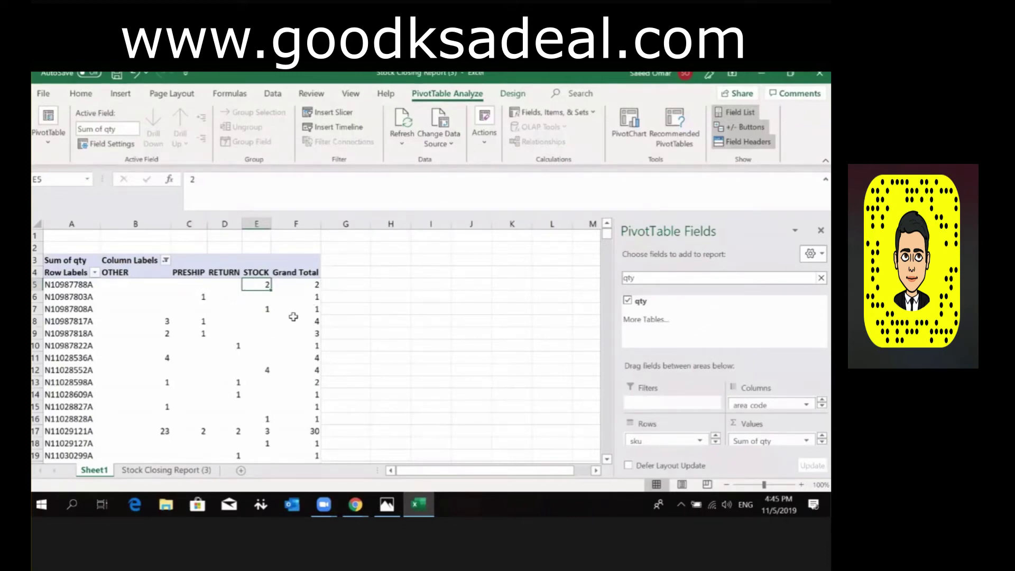
# - Examine the Grand Total row and the last SKUs' quantities per area code, and return to the start of the PivotTable
pyautogui.press('Right')
pyautogui.hotkey('ctrl', 'Down')
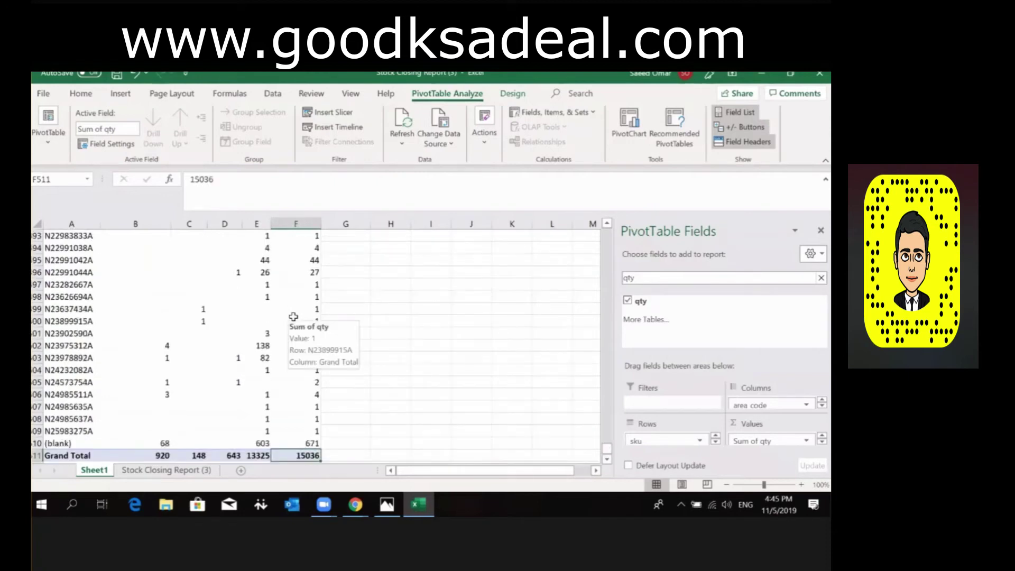
pyautogui.press('Up')
pyautogui.press('Left')
pyautogui.press('Up')
pyautogui.press('Up')
pyautogui.press('Up')
pyautogui.press('Up')
pyautogui.press('Up')
pyautogui.press('Up')
pyautogui.press('Up')
pyautogui.press('Up')
pyautogui.press('Up')
pyautogui.press('Up')
pyautogui.press('Up')
pyautogui.press('Down')
pyautogui.press('Down')
pyautogui.press('Down')
pyautogui.press('Down')
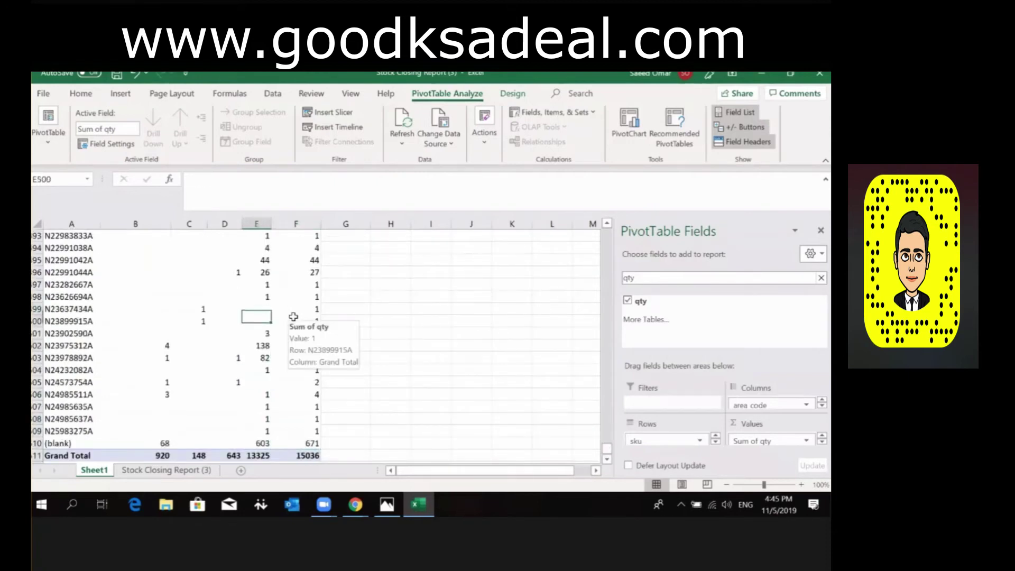
pyautogui.press('Left')
pyautogui.press('Down')
pyautogui.press('Left')
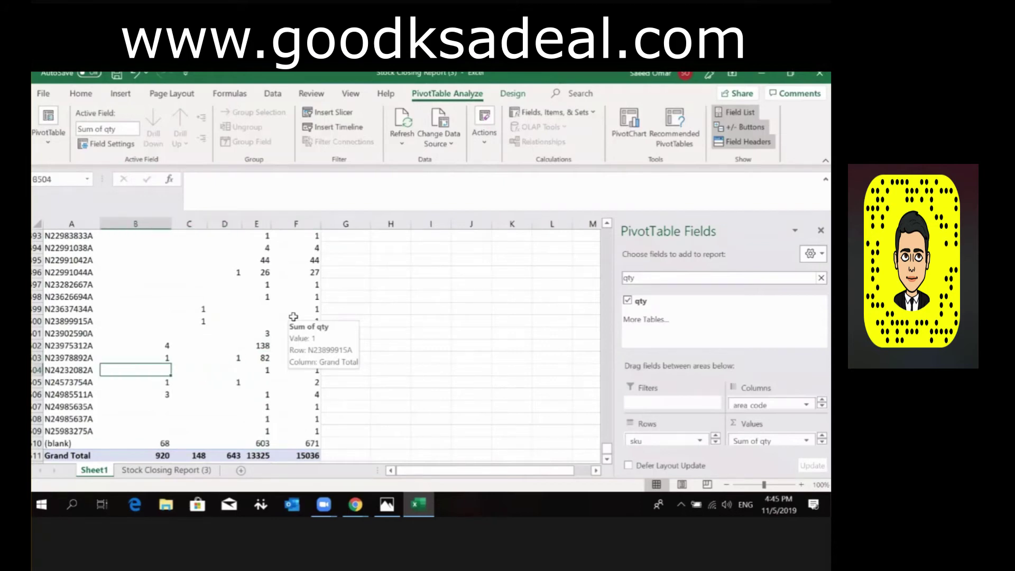
pyautogui.press('Left')
pyautogui.press('Left')
pyautogui.press('Up')
pyautogui.press('Up')
pyautogui.press('Up')
pyautogui.press('Up')
pyautogui.press('Up')
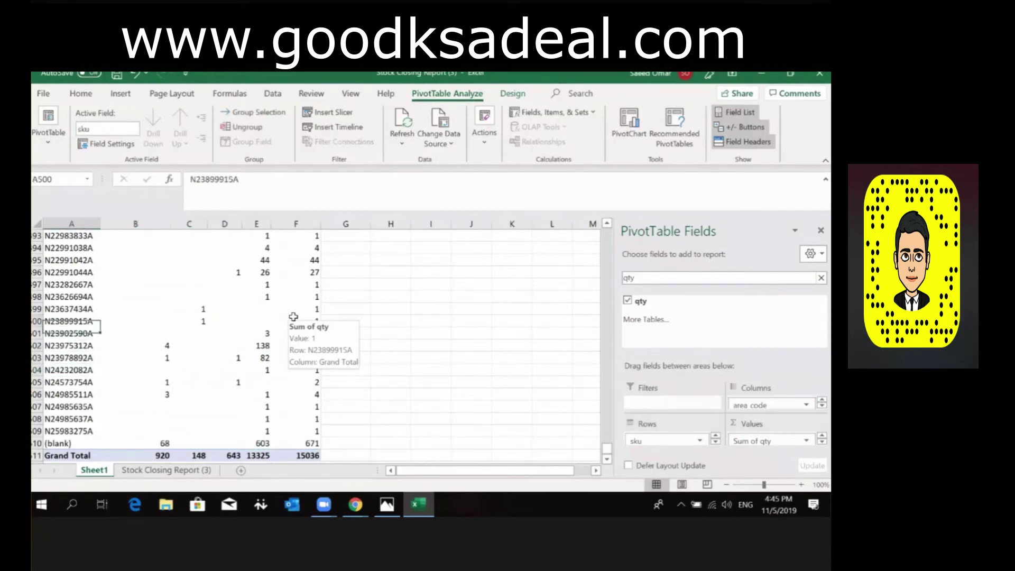
pyautogui.hotkey('ctrl', 'Up')
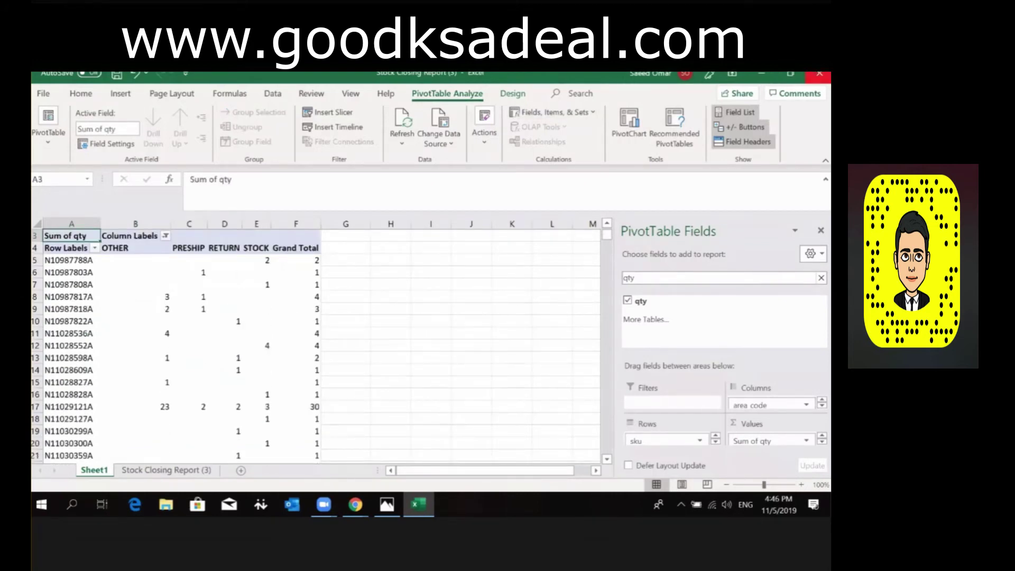
# - Close the Stock Closing Report (3) workbook without saving, close the stock movement codes image, and switch to the seller lab window in Chrome
pyautogui.click(819, 74)
pyautogui.click(428, 303)
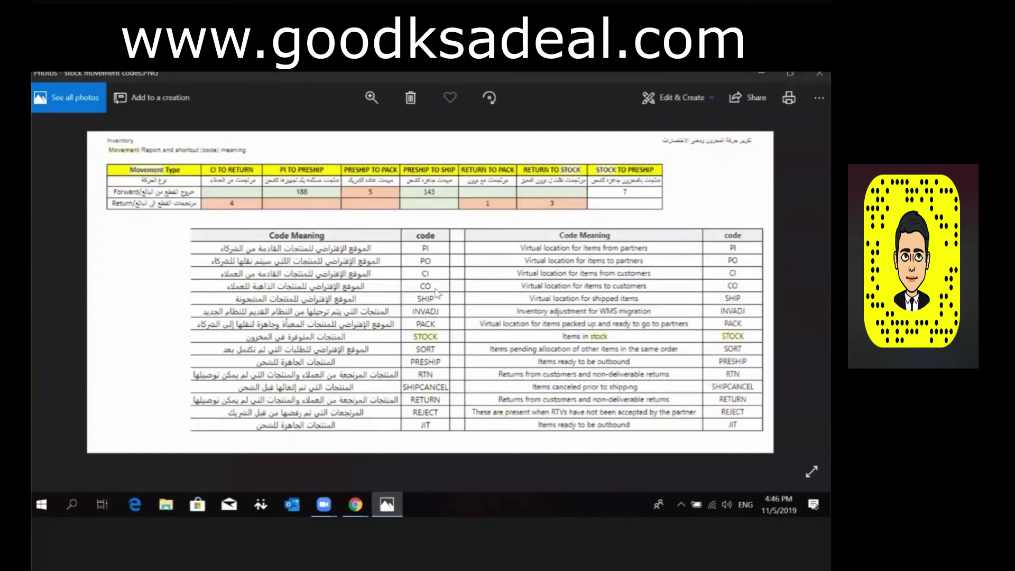
pyautogui.click(819, 74)
pyautogui.hotkey('alt', 'Tab')
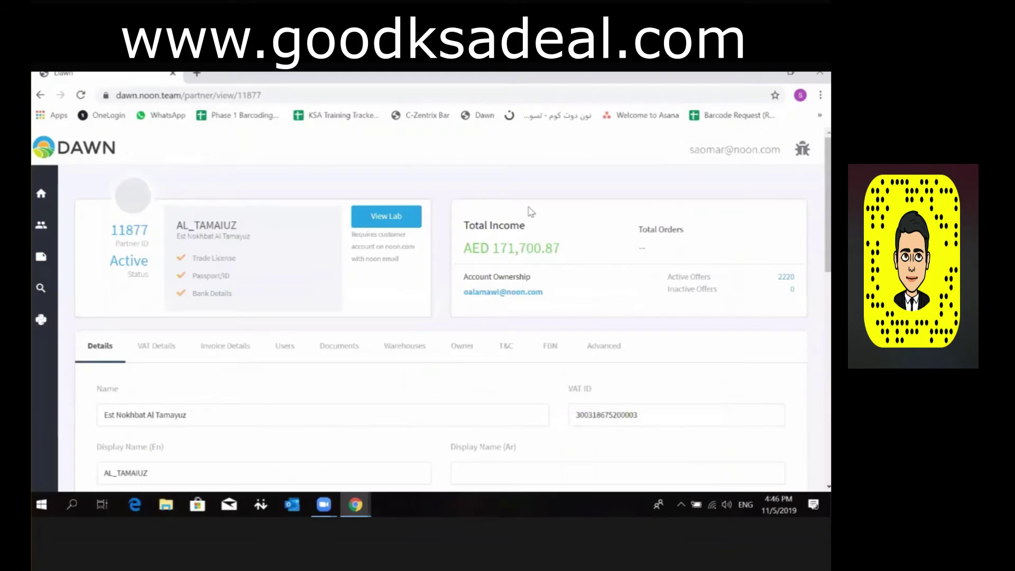
pyautogui.hotkey('alt', 'Tab')
# - Open the partner product list from the Catalog section of seller lab
pyautogui.moveTo(818, 227)
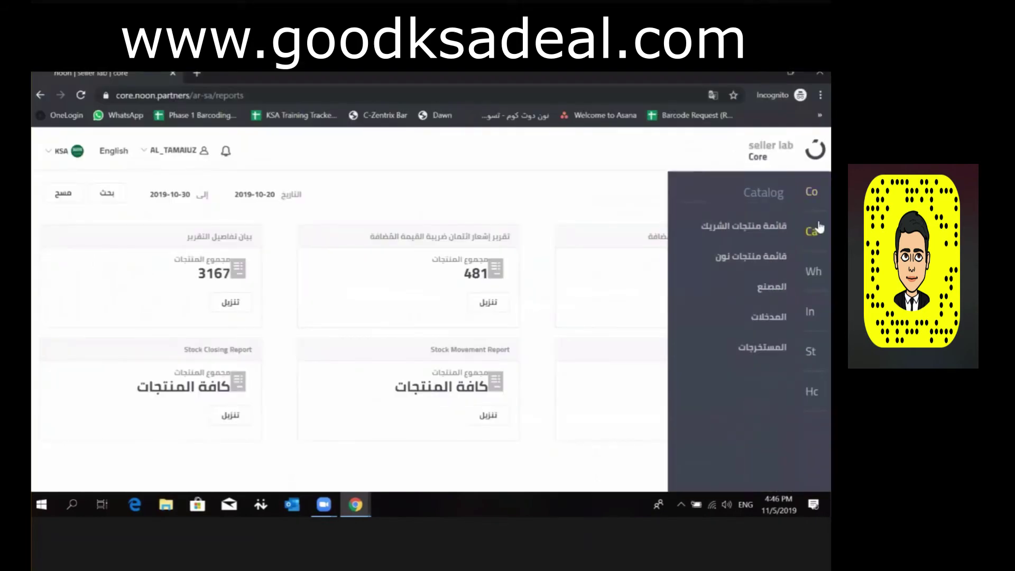
pyautogui.click(761, 233)
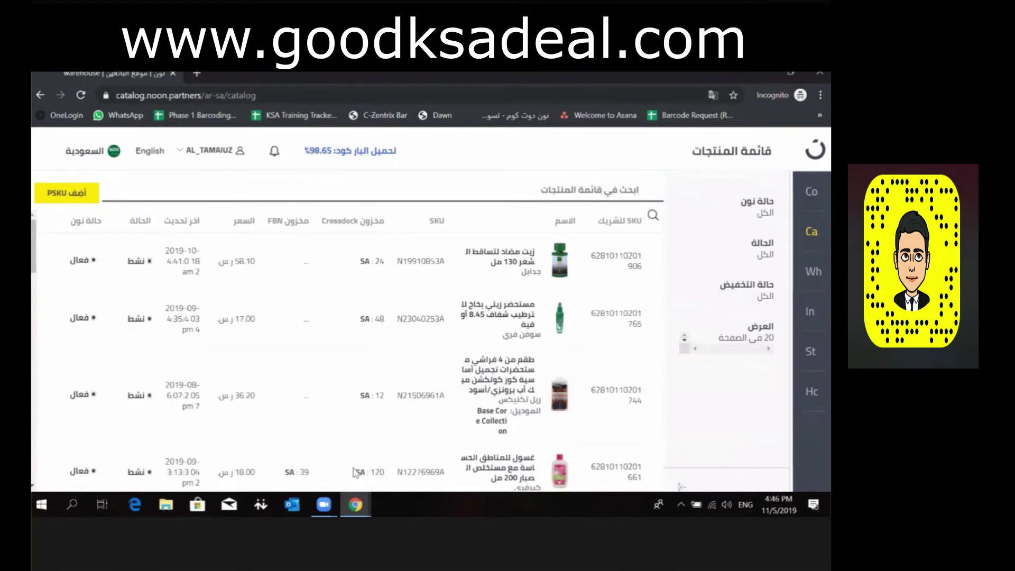
# - Open the sales page from the Core section and view its items-per-page options without changing them
pyautogui.moveTo(795, 210)
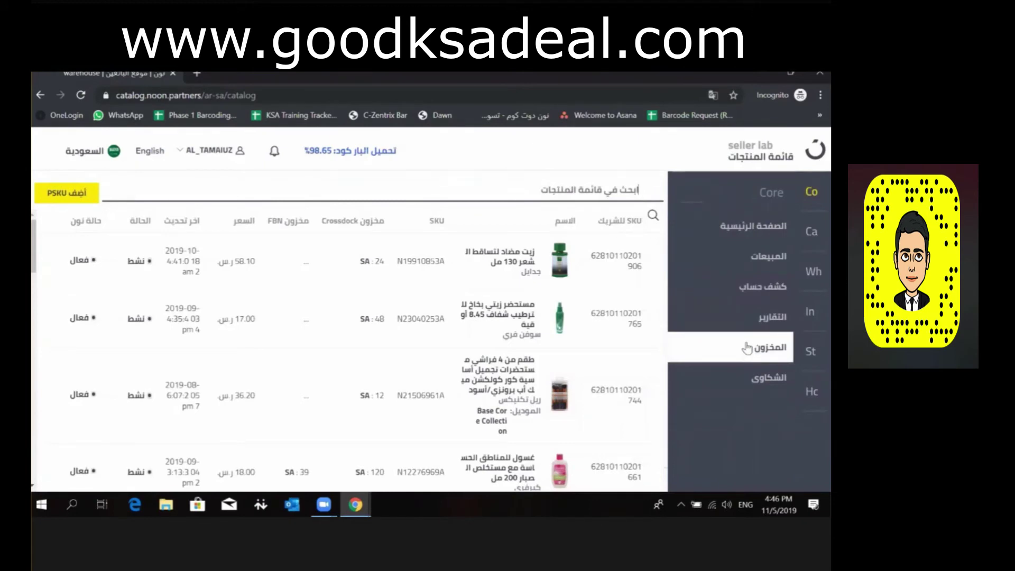
pyautogui.click(769, 257)
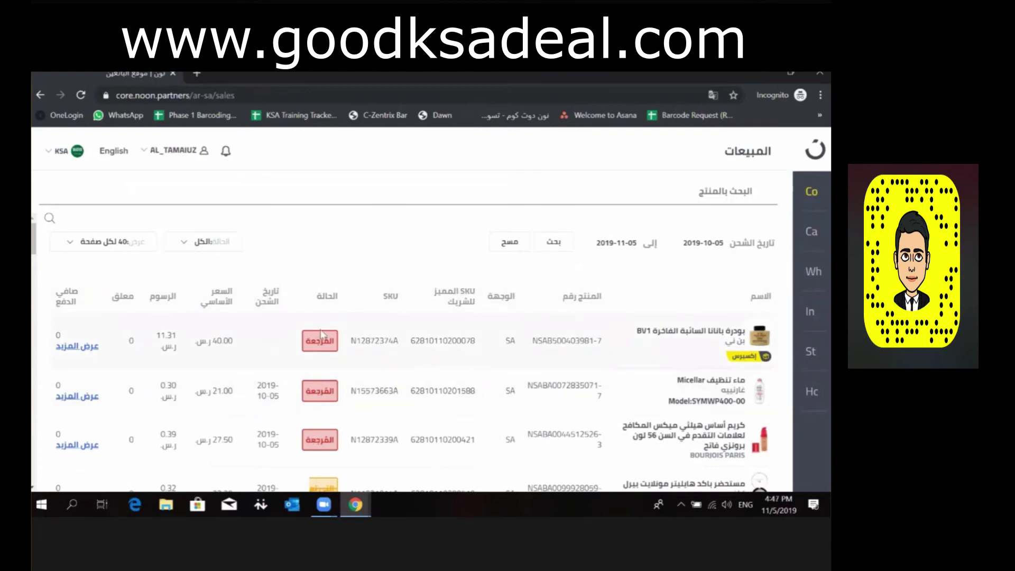
pyautogui.click(130, 244)
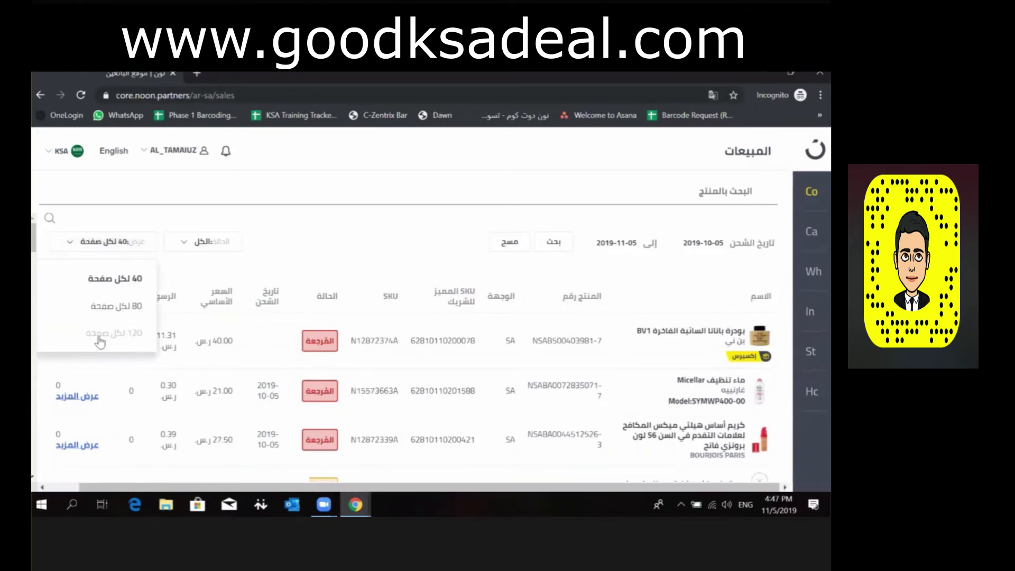
pyautogui.click(316, 248)
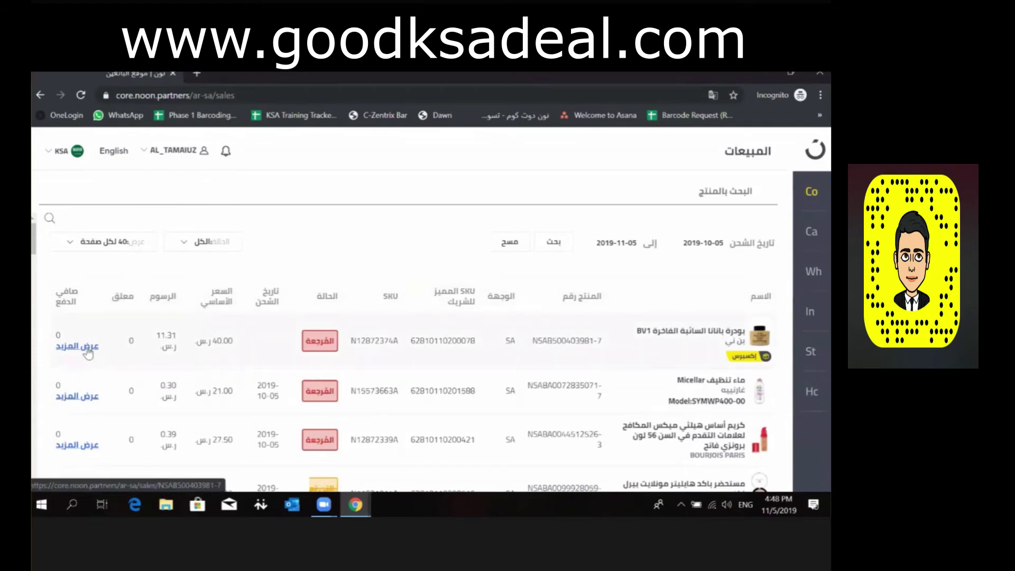
# - Open the details of the first delivered BV1 powder sale and review its payout breakdown, total due and return due dates
pyautogui.scroll(-3, 88, 353)
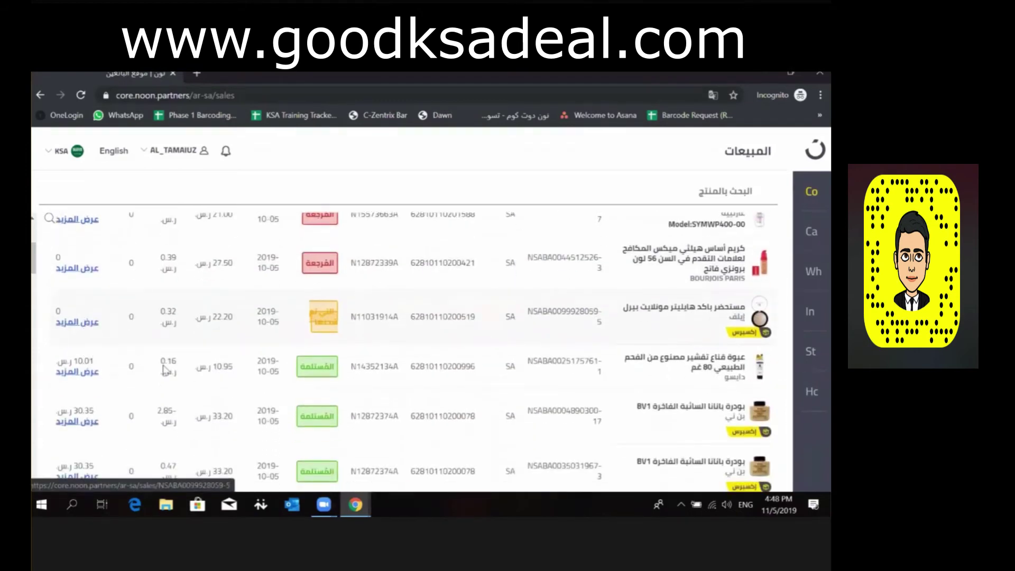
pyautogui.click(83, 423)
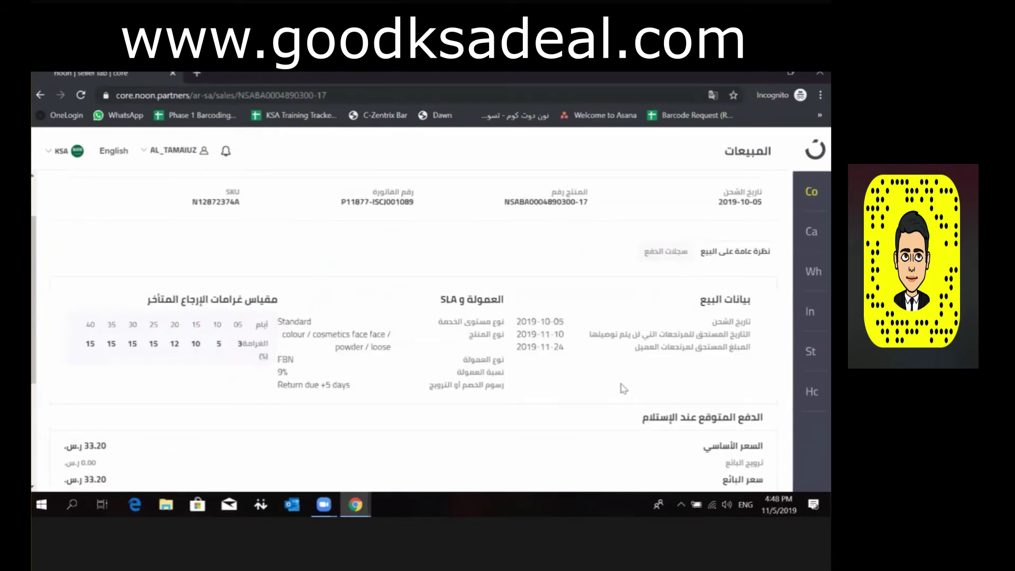
pyautogui.scroll(-3, 624, 388)
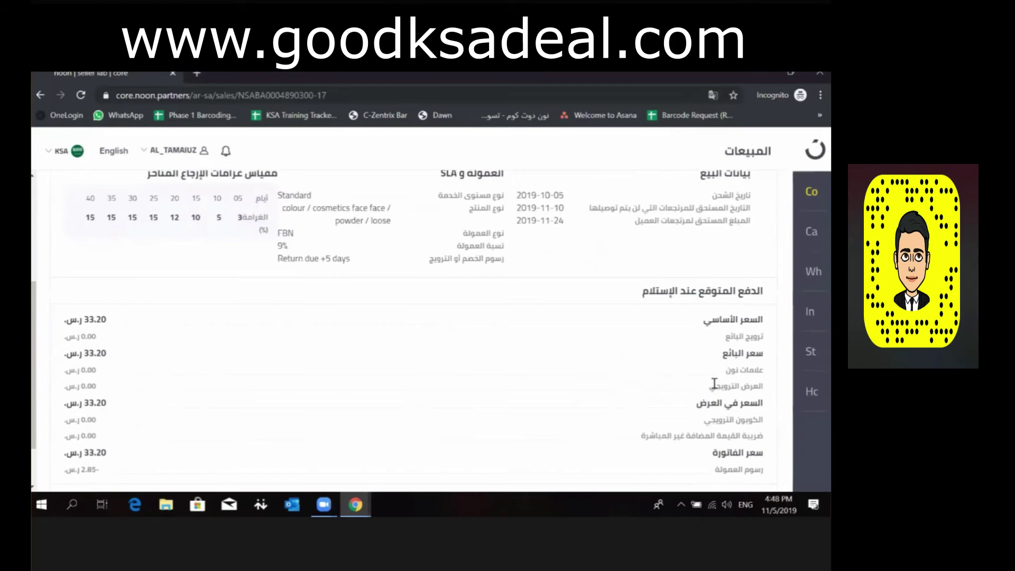
pyautogui.scroll(-1, 714, 383)
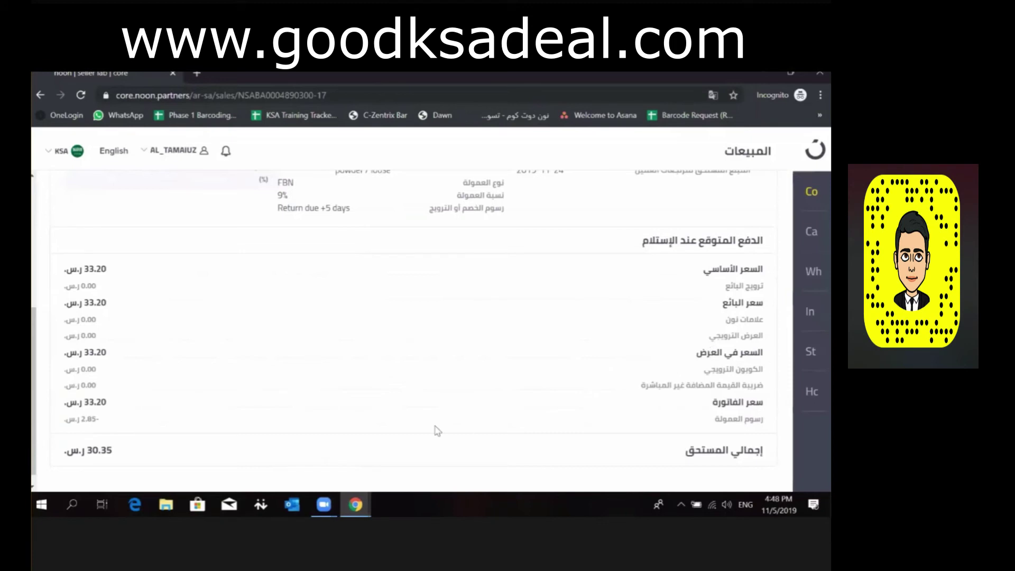
pyautogui.doubleClick(100, 452)
pyautogui.tripleClick(100, 453)
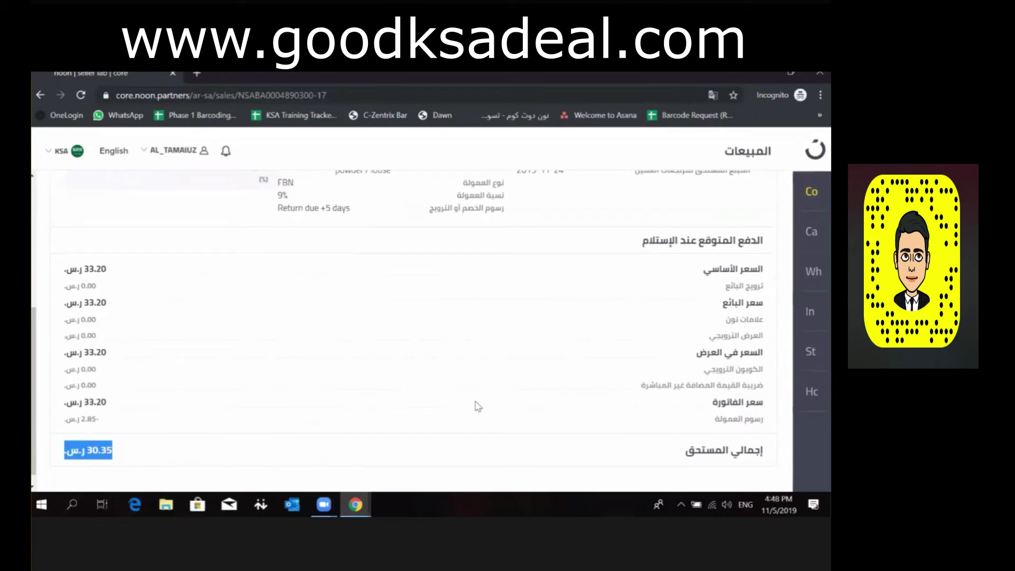
pyautogui.scroll(5, 478, 406)
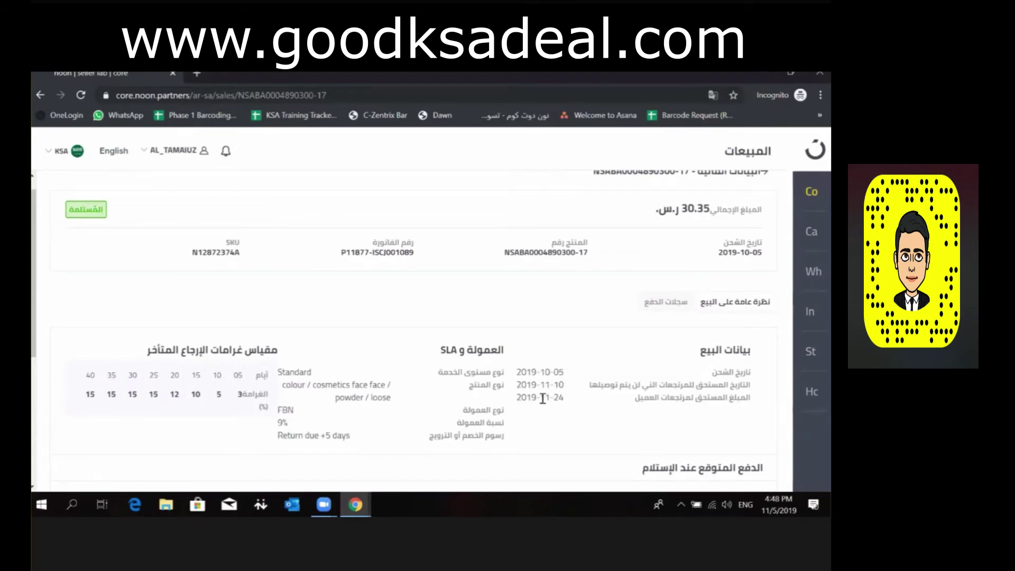
pyautogui.moveTo(556, 383); pyautogui.dragTo(560, 383)
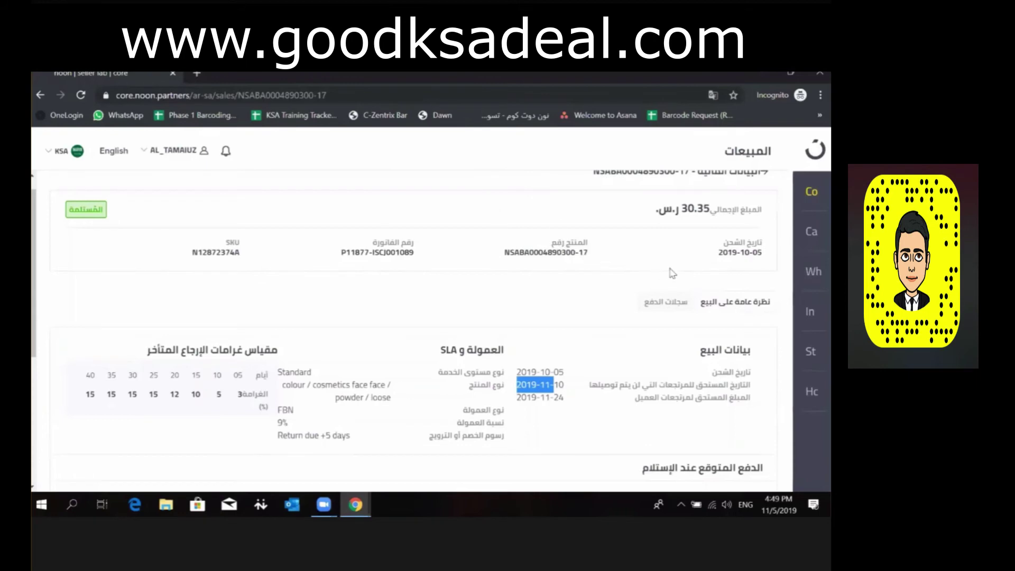
# - Open the account statements page from the Core section of seller lab
pyautogui.moveTo(814, 177)
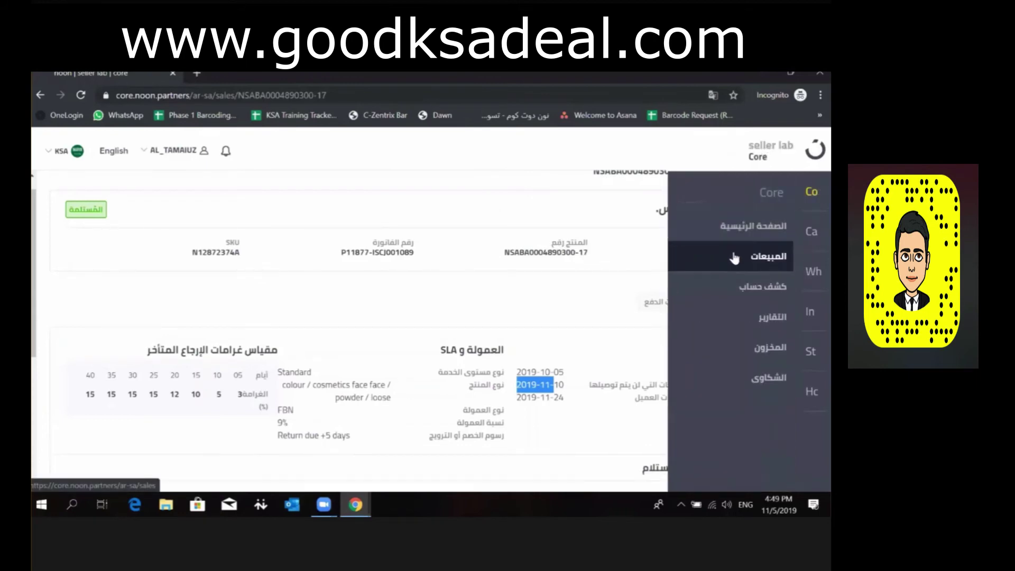
pyautogui.click(735, 290)
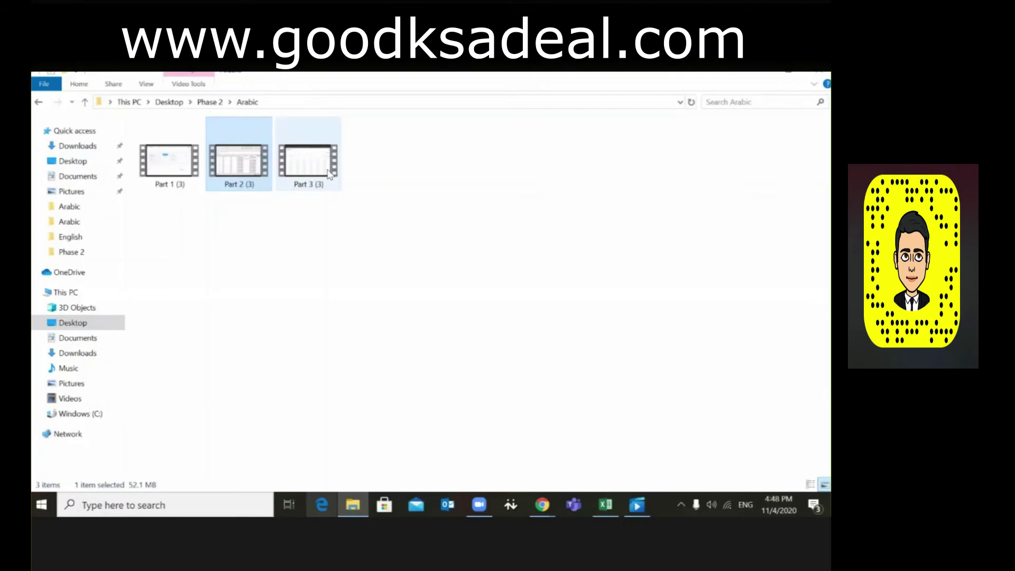
# - Open the Part 3 (3) video from the Arabic folder inside Phase 2 on the desktop
pyautogui.click(328, 174)
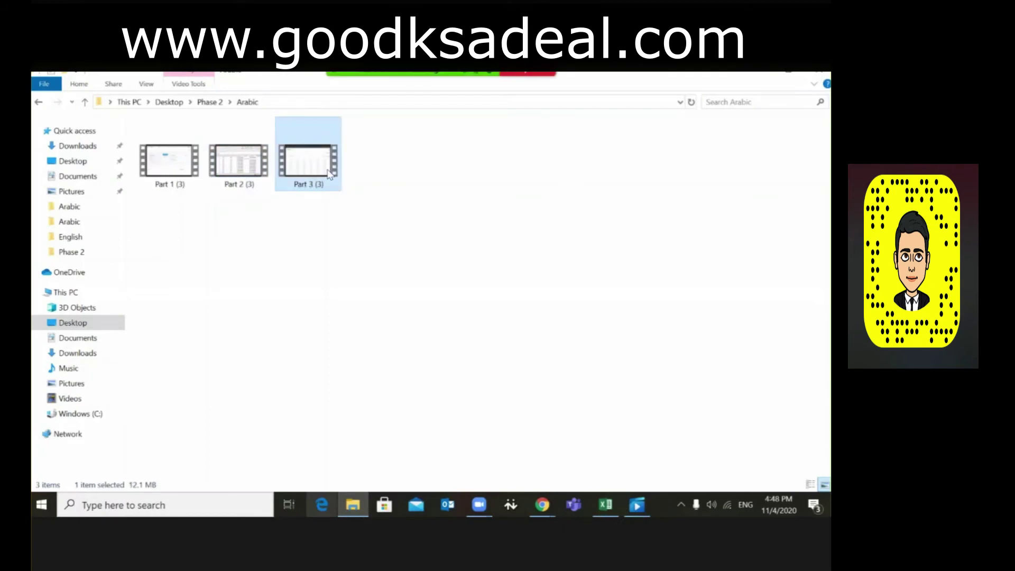
pyautogui.doubleClick(329, 174)
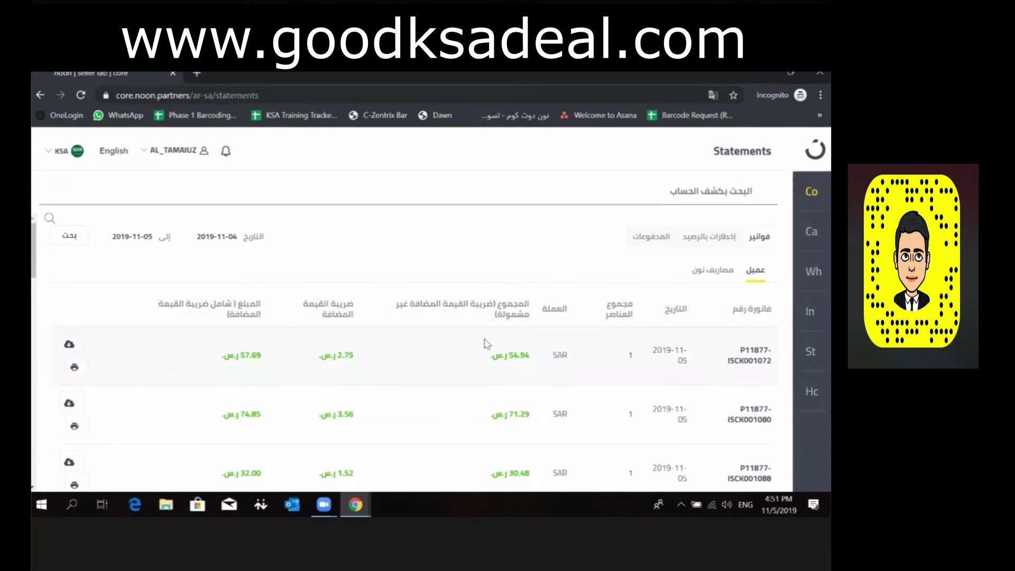
# - Show the credit notes on the statements page, download the first one as CSV and open it in Excel
pyautogui.click(695, 244)
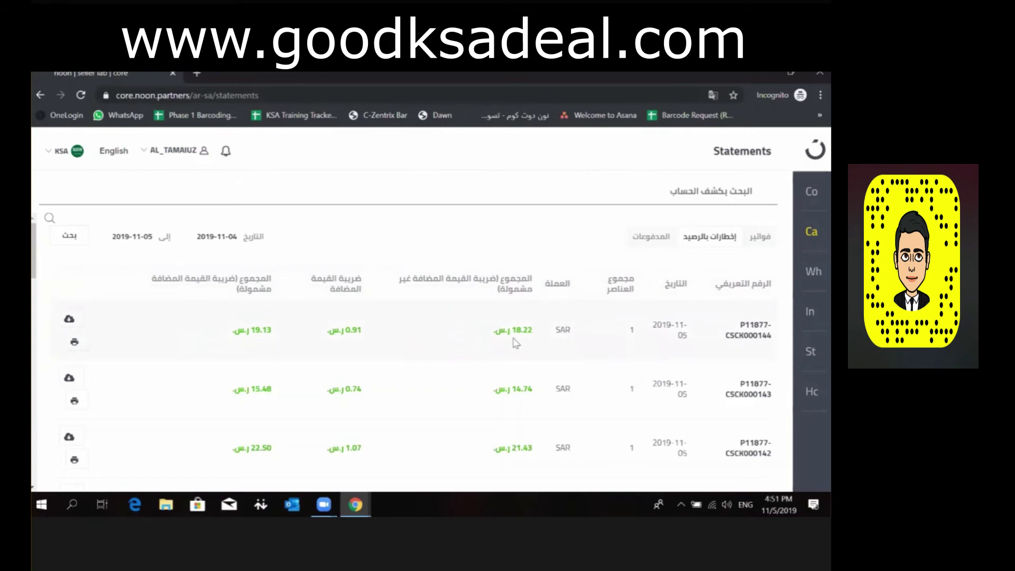
pyautogui.click(75, 324)
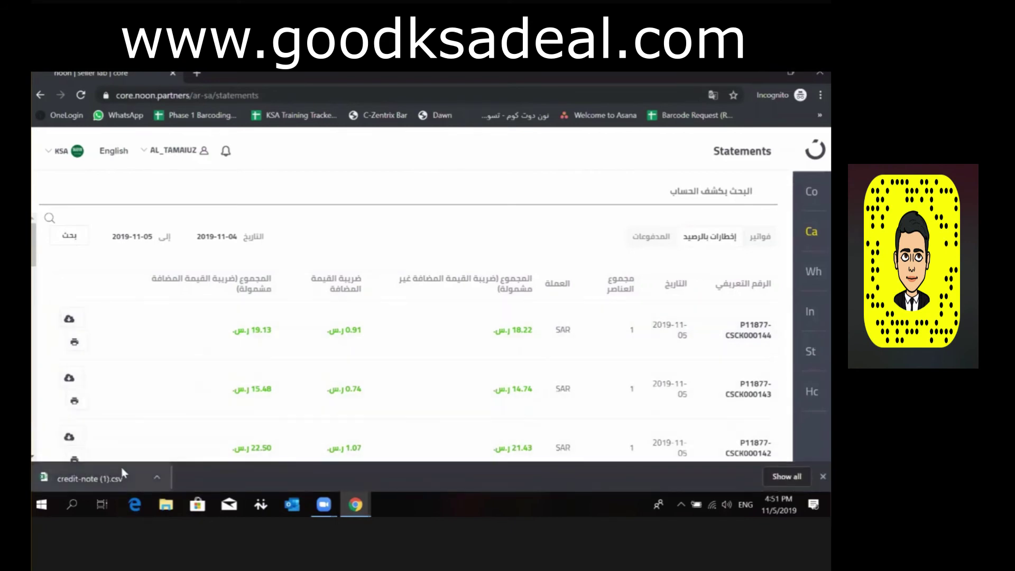
pyautogui.click(153, 477)
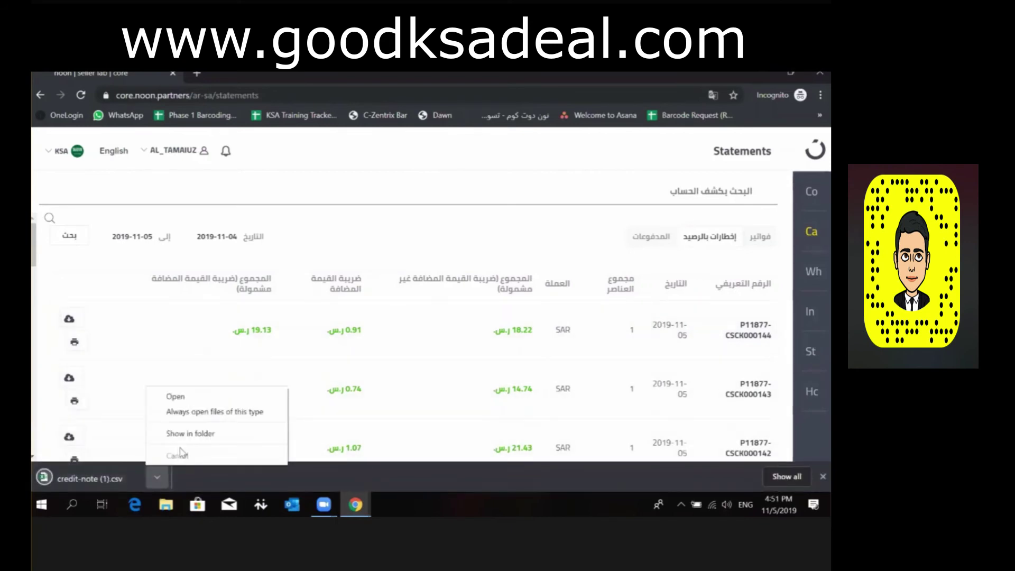
pyautogui.click(175, 396)
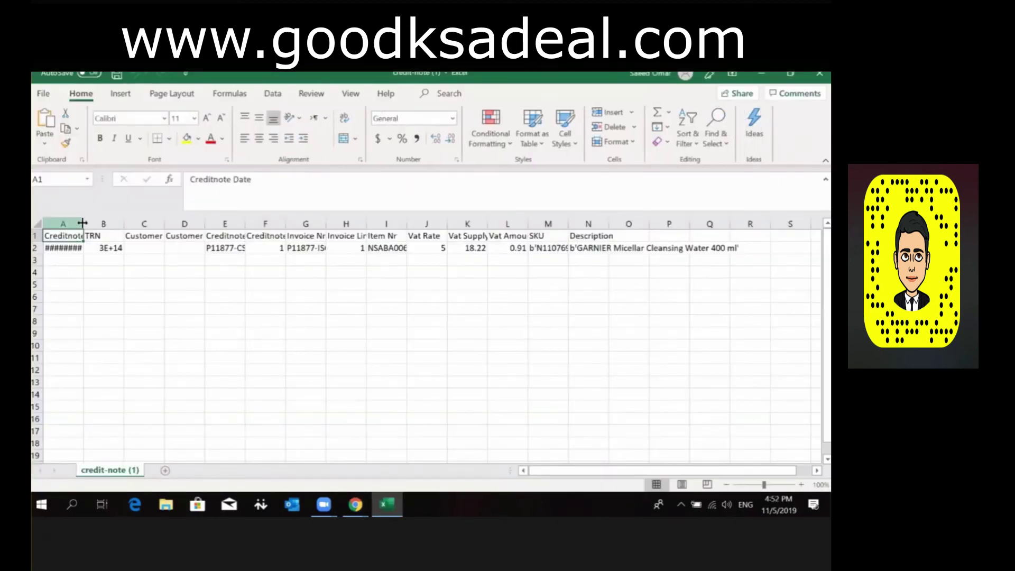
# - Fit the Creditnote Date, Creditnote Nr, Invoice Nr, Item Nr and Vat Supply columns to their contents and check the VAT rate
pyautogui.doubleClick(83, 224)
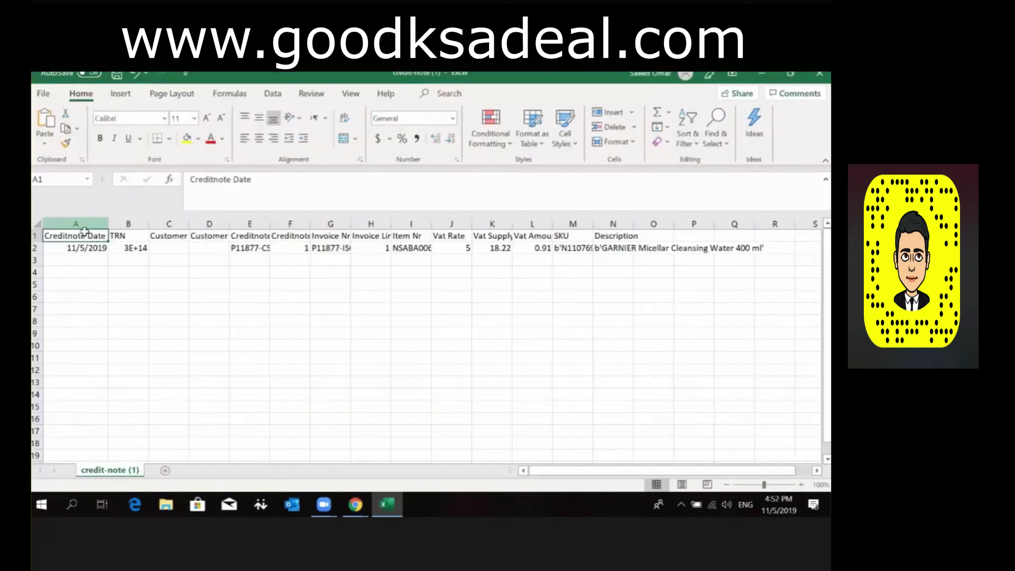
pyautogui.doubleClick(270, 224)
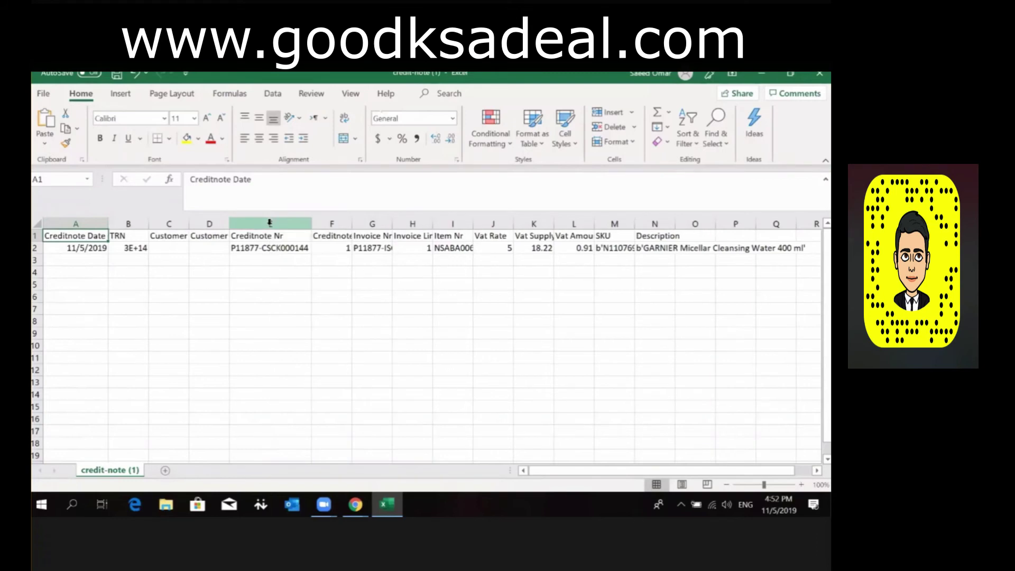
pyautogui.doubleClick(394, 224)
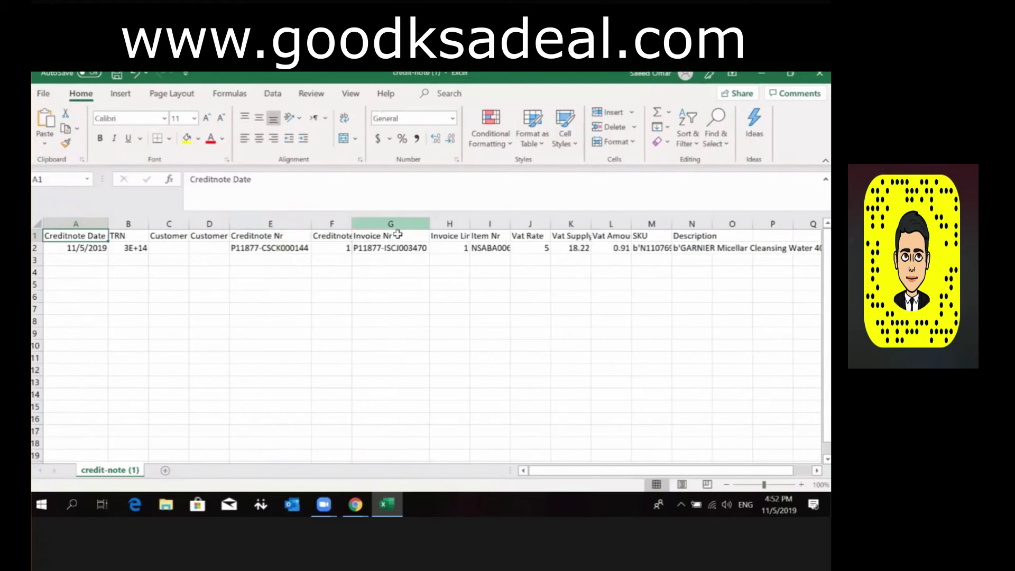
pyautogui.doubleClick(508, 224)
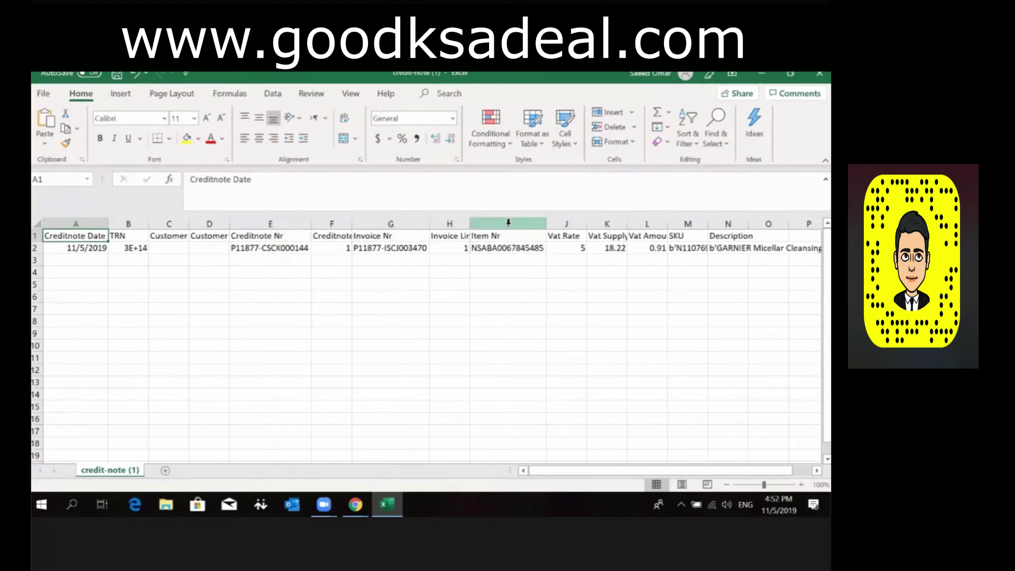
pyautogui.click(579, 252)
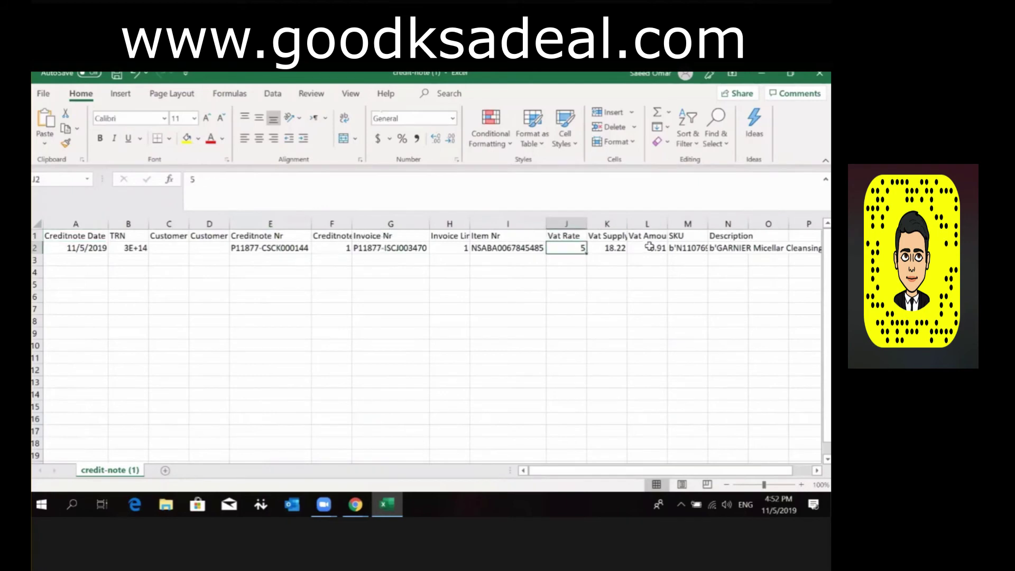
pyautogui.doubleClick(626, 226)
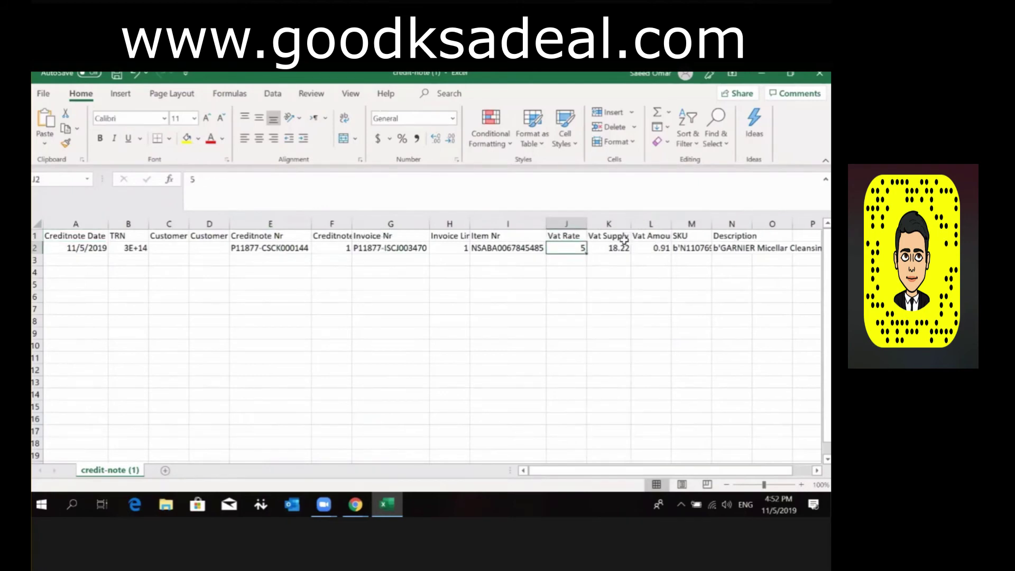
# - Inspect the credit note's VAT supply, VAT amount, description and SKU values, and close the workbook
pyautogui.click(623, 246)
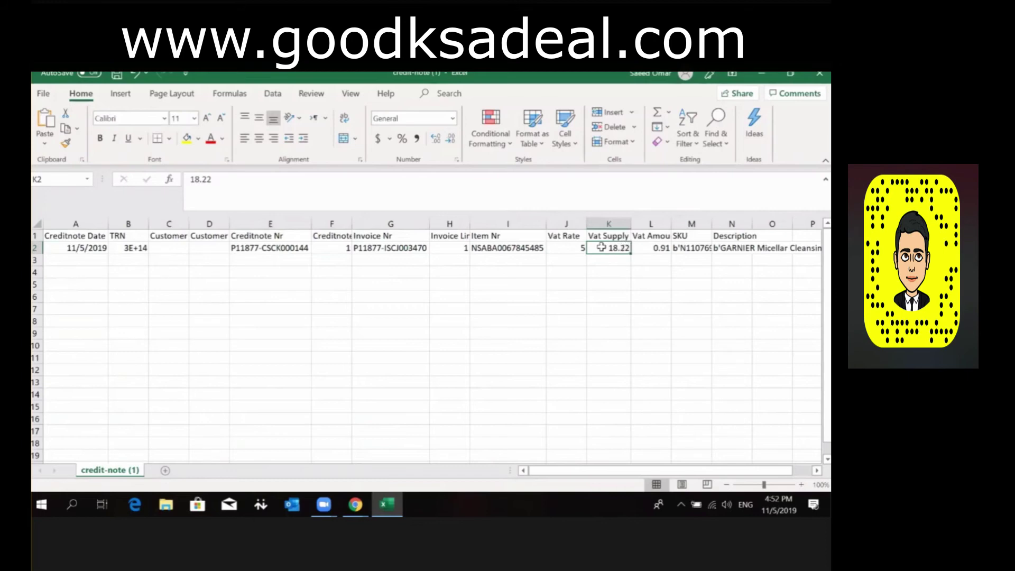
pyautogui.click(665, 247)
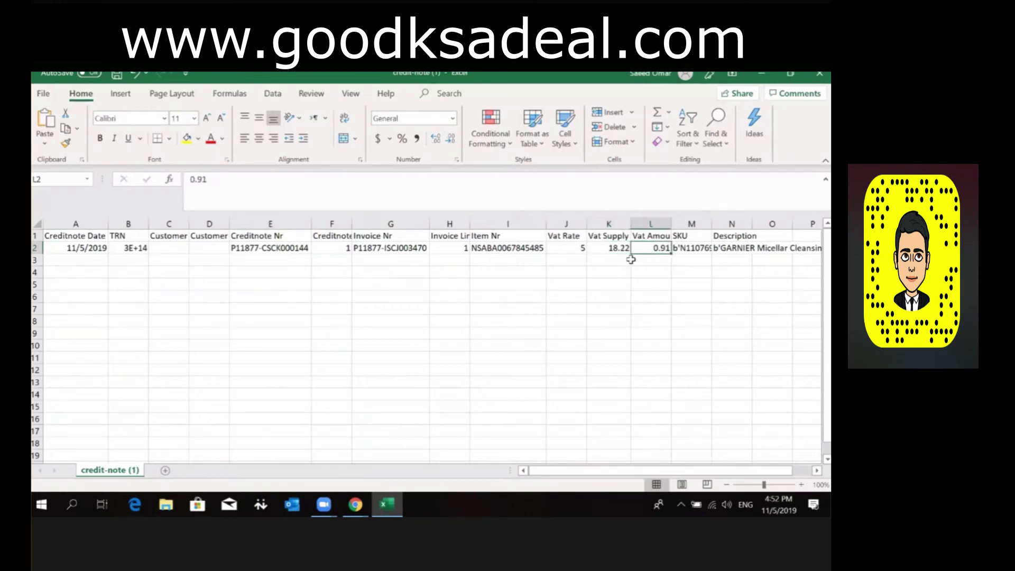
pyautogui.click(734, 248)
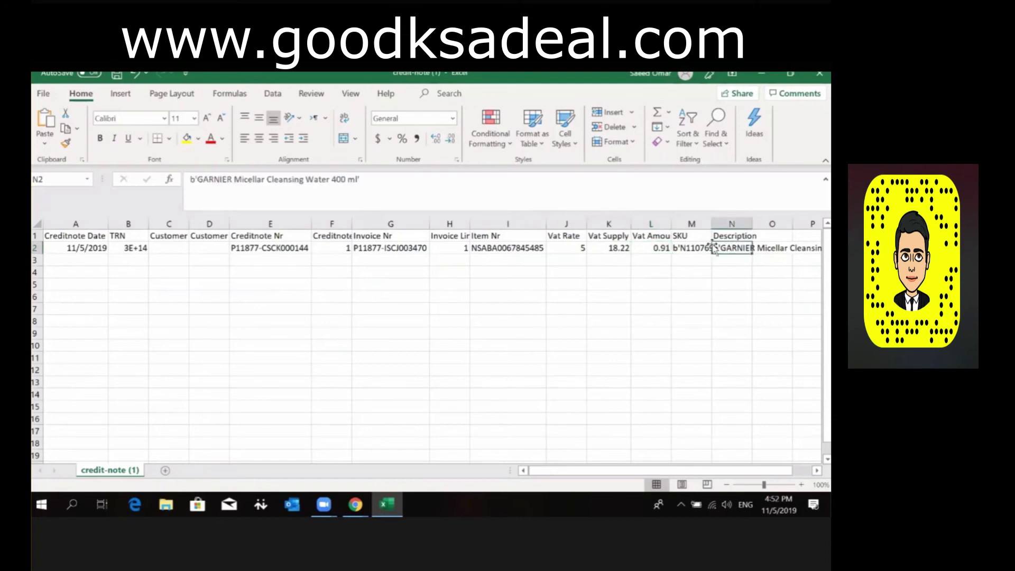
pyautogui.click(694, 246)
pyautogui.click(819, 73)
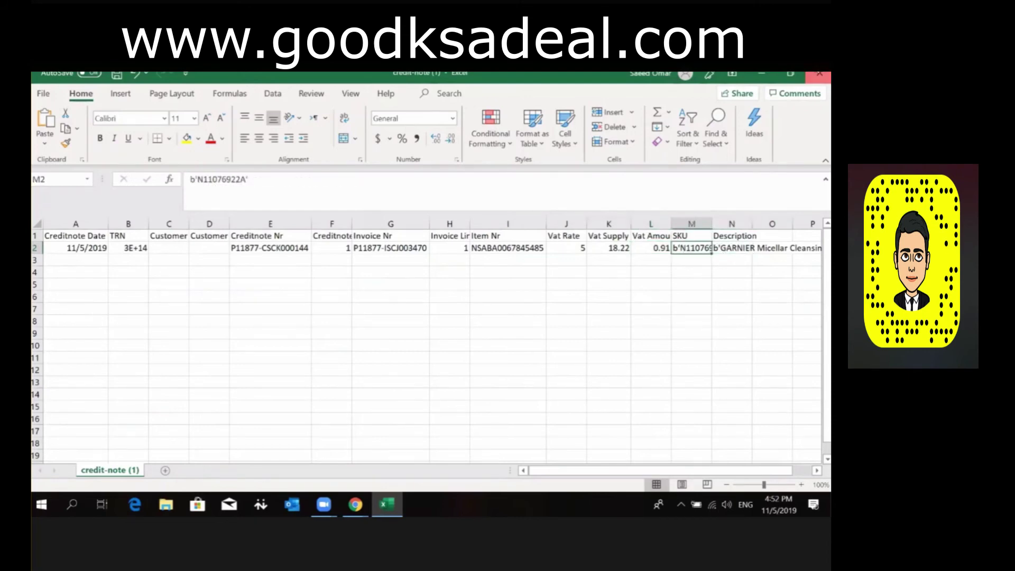
pyautogui.click(429, 299)
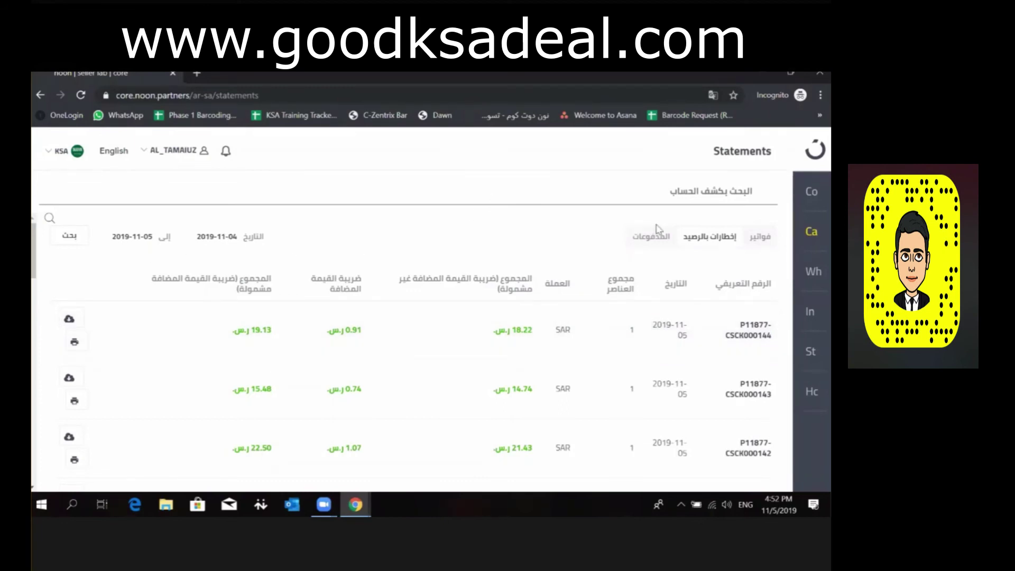
# - Show the payments statement, review its paid and unpaid revenue and next payment date, and check the current date in the system calendar
pyautogui.click(644, 242)
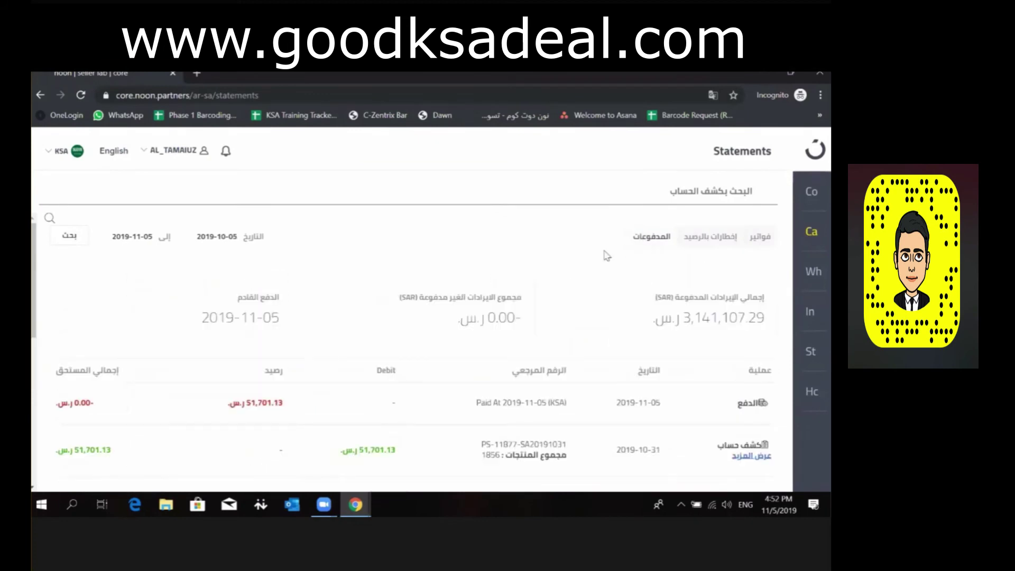
pyautogui.doubleClick(733, 318)
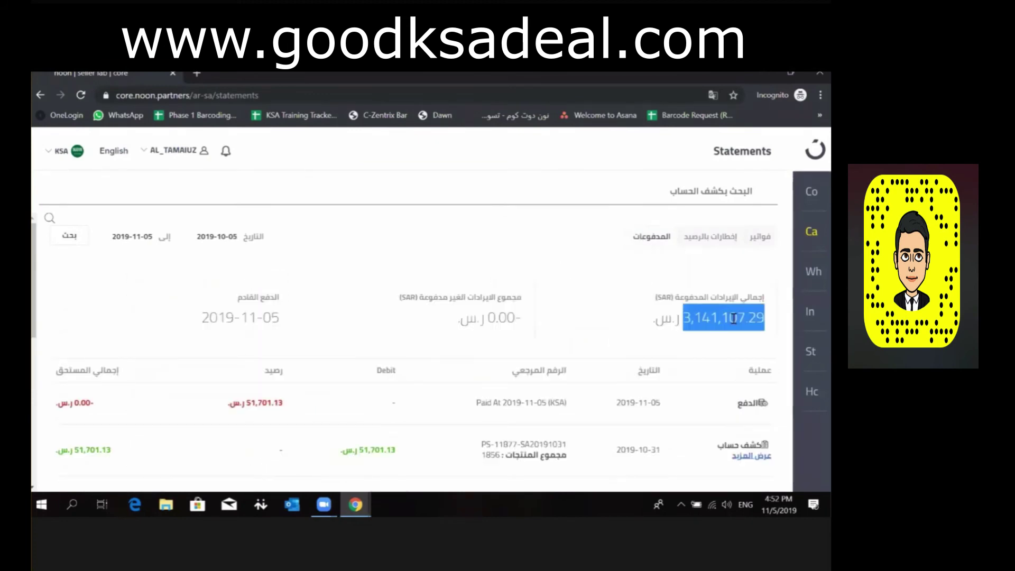
pyautogui.doubleClick(469, 308)
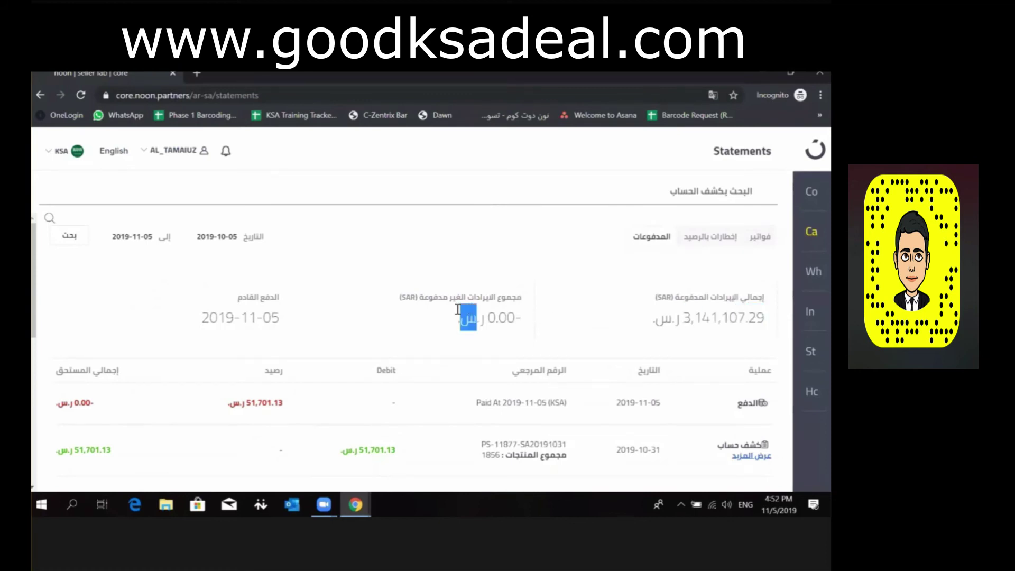
pyautogui.doubleClick(270, 313)
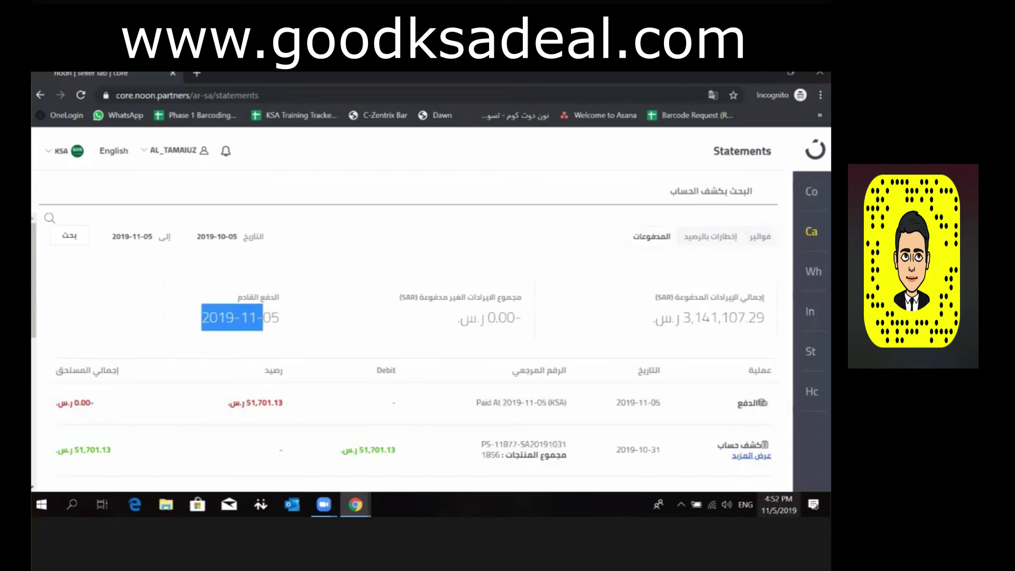
pyautogui.click(778, 504)
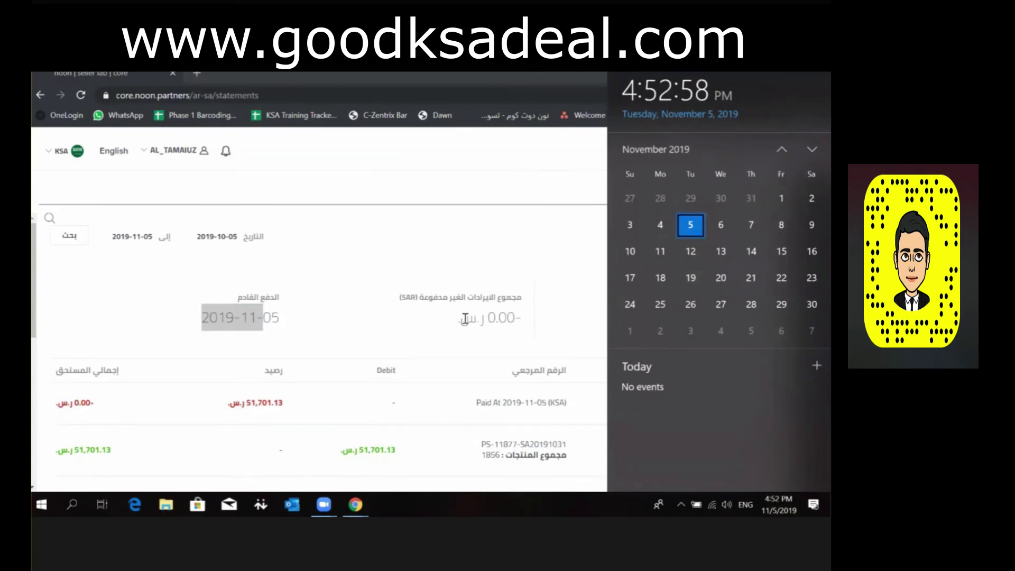
pyautogui.click(415, 322)
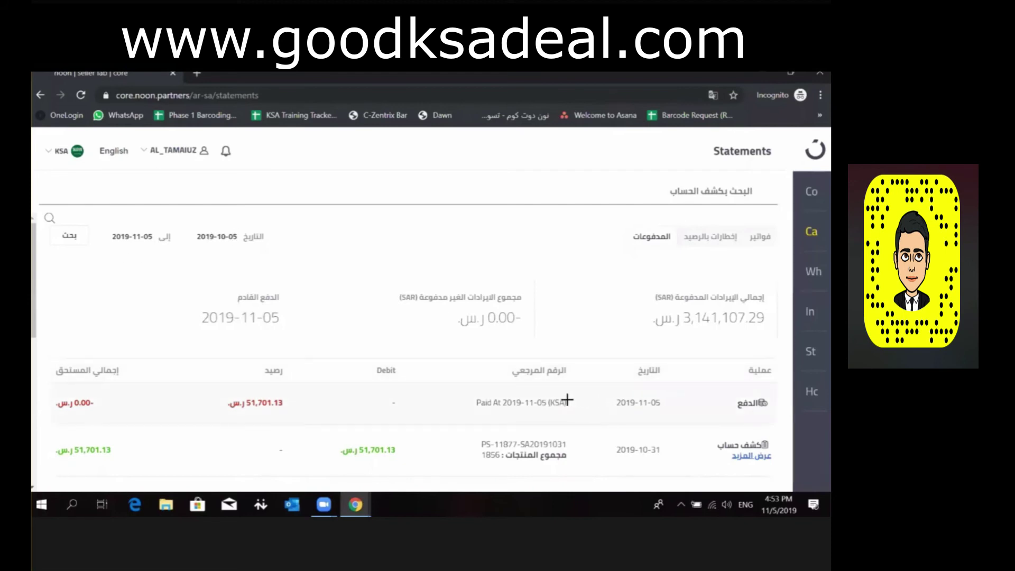
# - Examine the list of past payments and account statements with their reference numbers, debits, credits and totals due
pyautogui.scroll(-2, 566, 399)
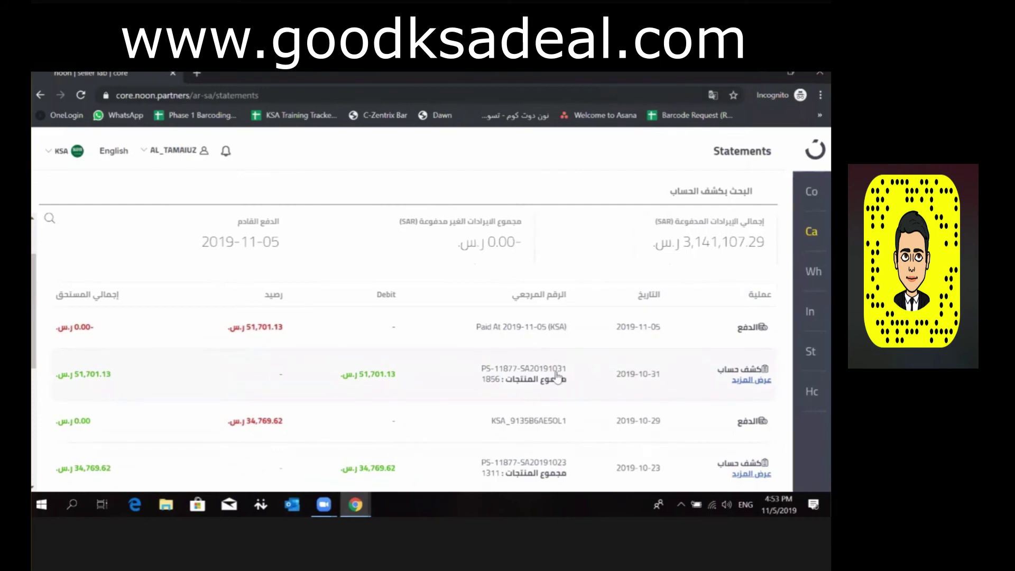
pyautogui.scroll(-1, 558, 376)
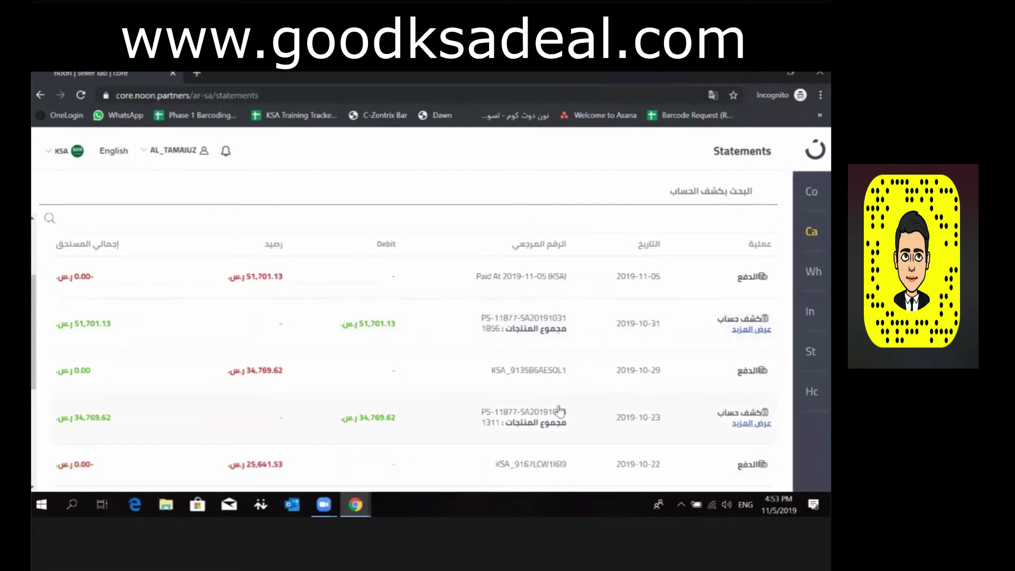
pyautogui.scroll(-1, 555, 423)
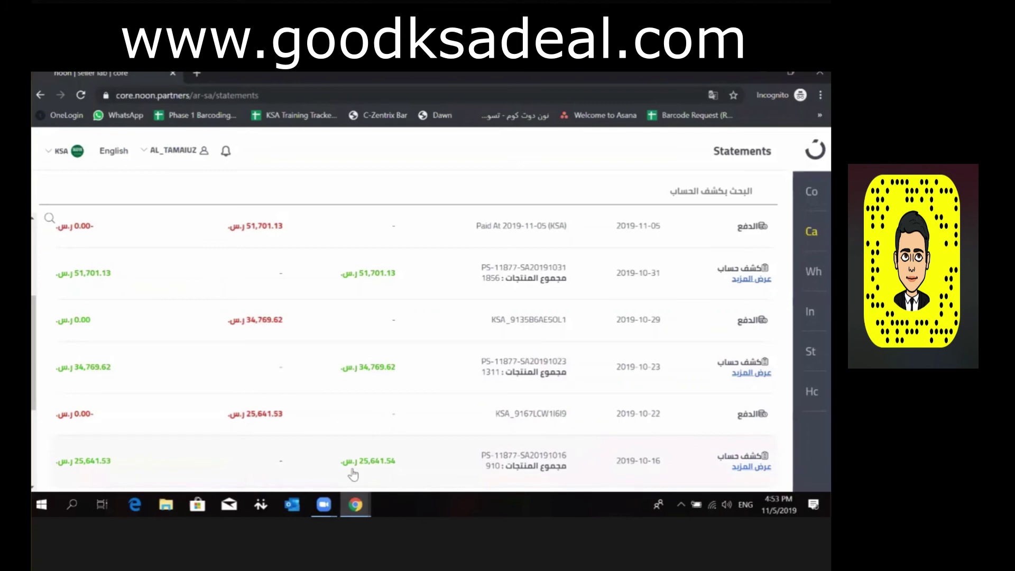
# - Open the 2019-10-31 account statement, view the sale details of its first item, and leave the item's financial data page
pyautogui.click(703, 351)
pyautogui.scroll(1, 346, 356)
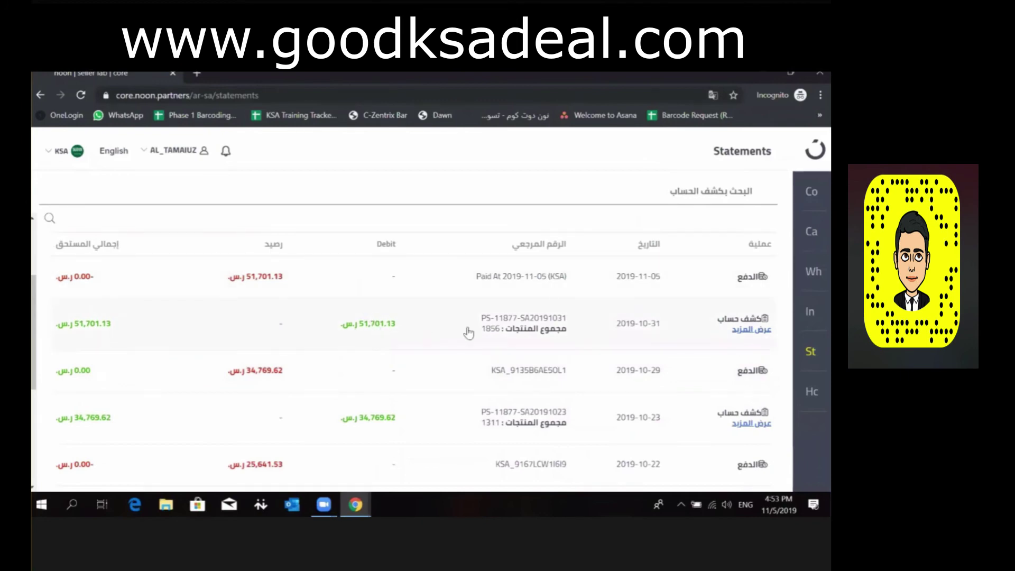
pyautogui.click(747, 330)
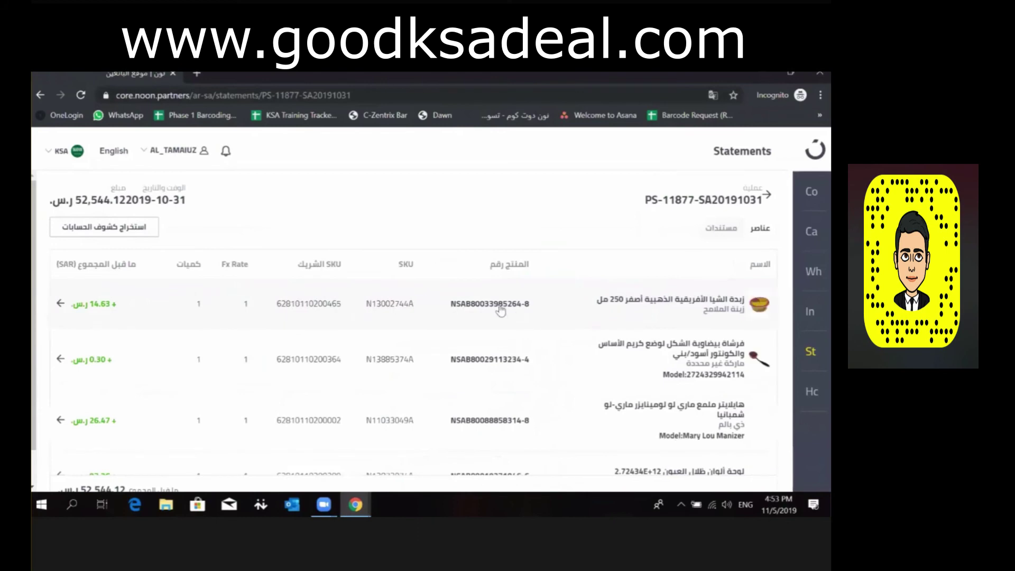
pyautogui.click(498, 305)
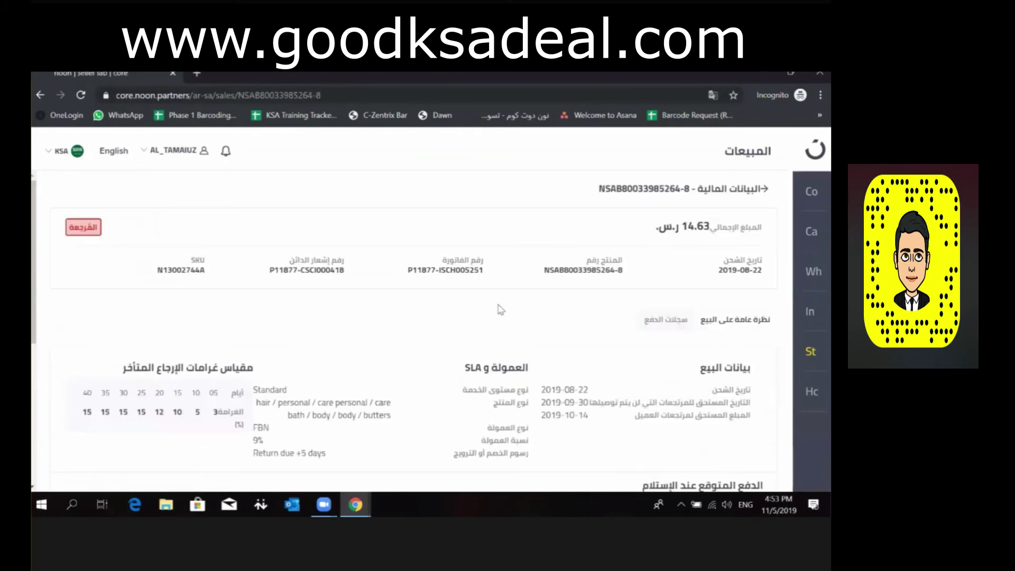
pyautogui.click(764, 188)
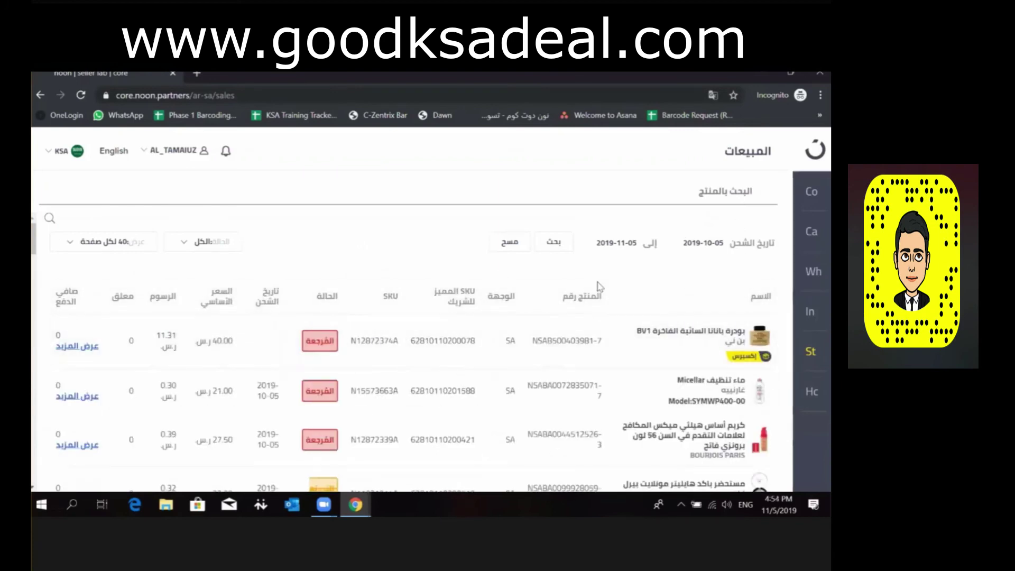
# - Return to the payments list under account statements and reopen the statement dated 2019-10-31
pyautogui.moveTo(802, 297)
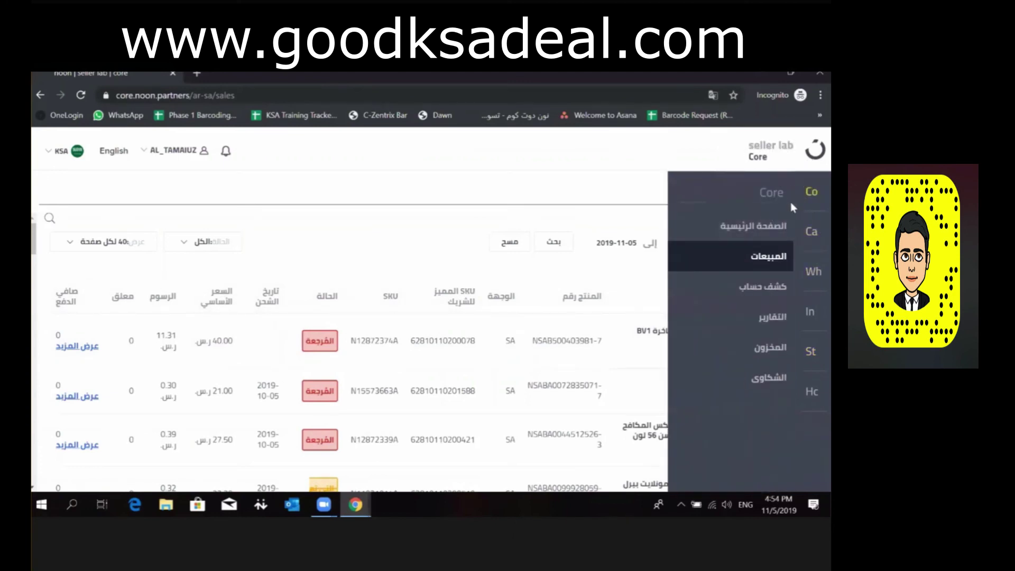
pyautogui.click(727, 299)
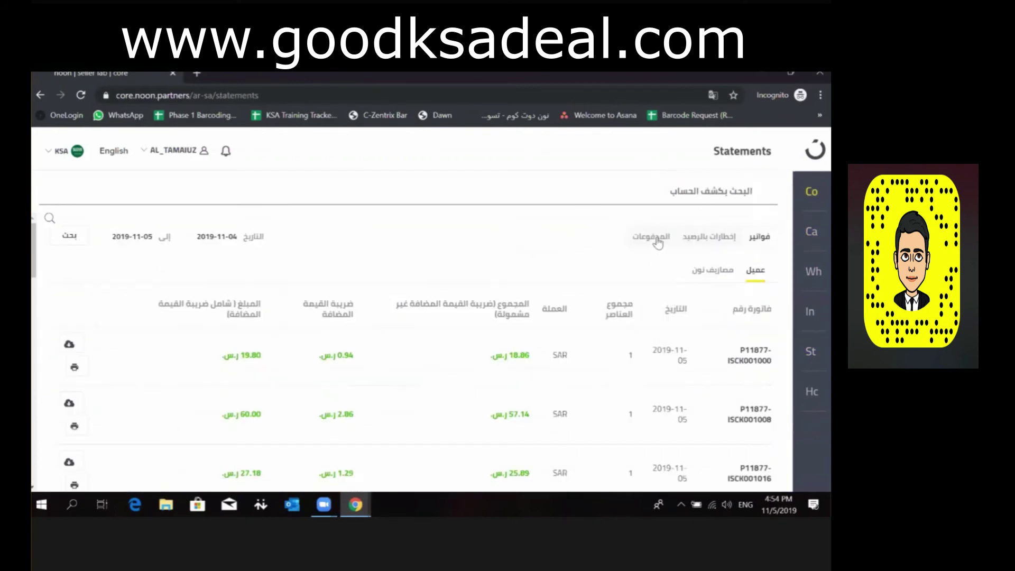
pyautogui.click(657, 241)
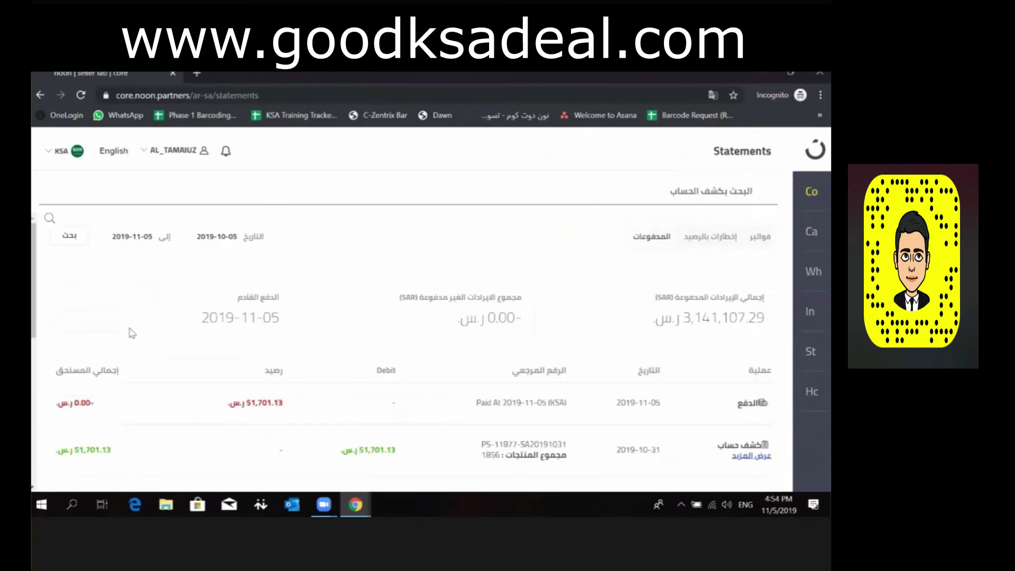
pyautogui.click(744, 454)
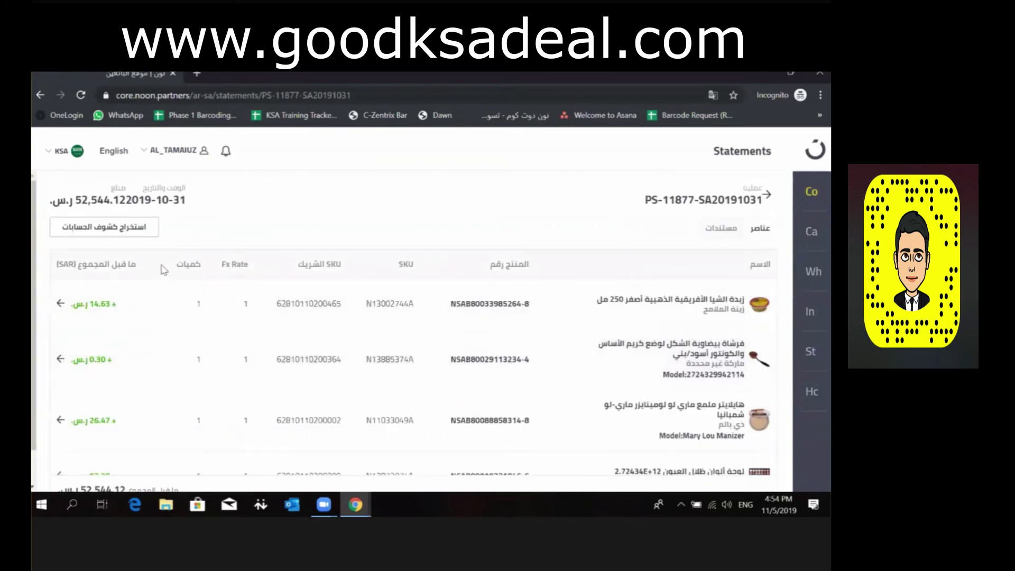
# - Examine the statement's items with their positive and negative amounts, the subtotal and total deductions, and return to the statements page
pyautogui.scroll(-5, 164, 270)
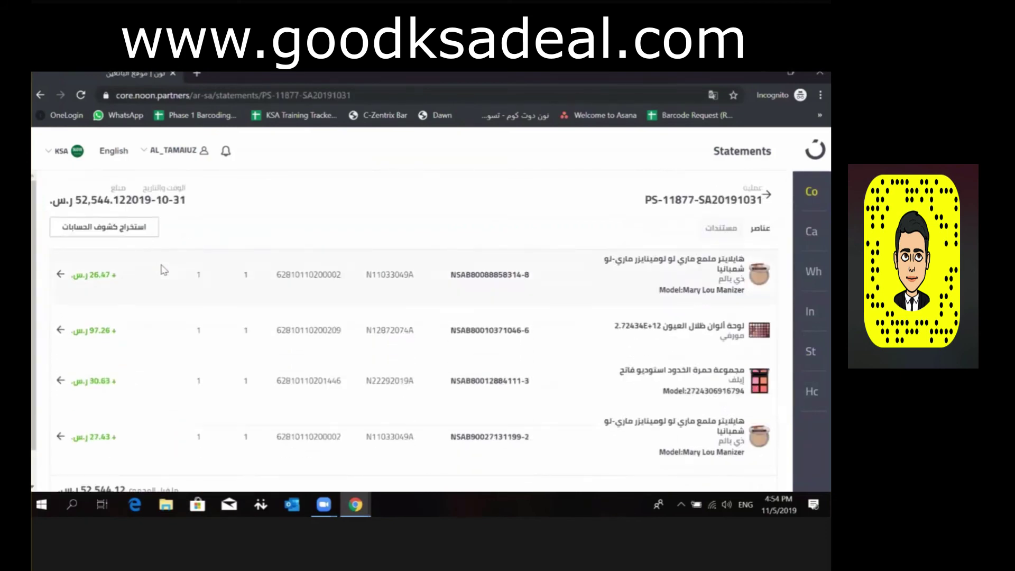
pyautogui.scroll(-1, 164, 269)
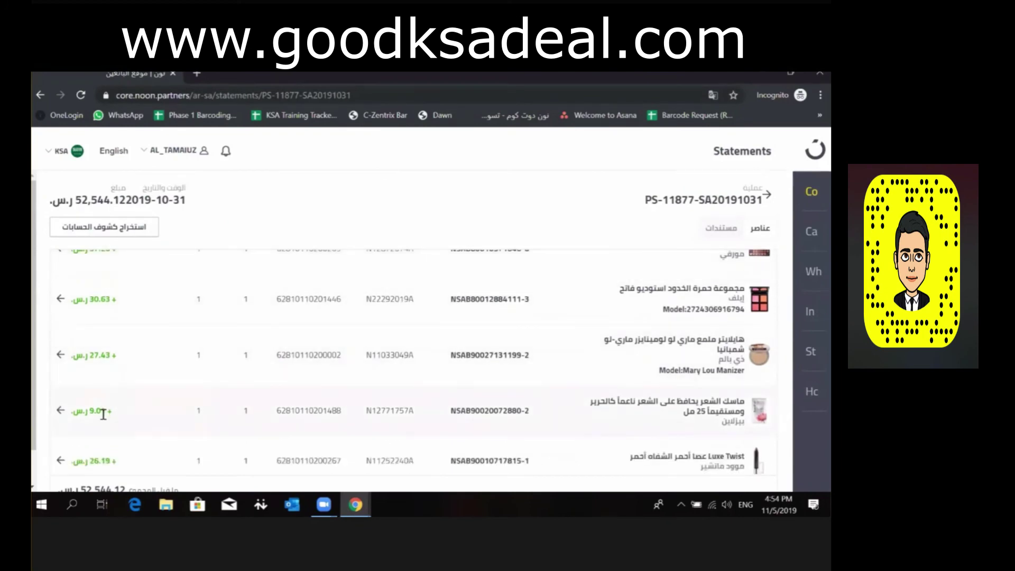
pyautogui.scroll(-3, 103, 414)
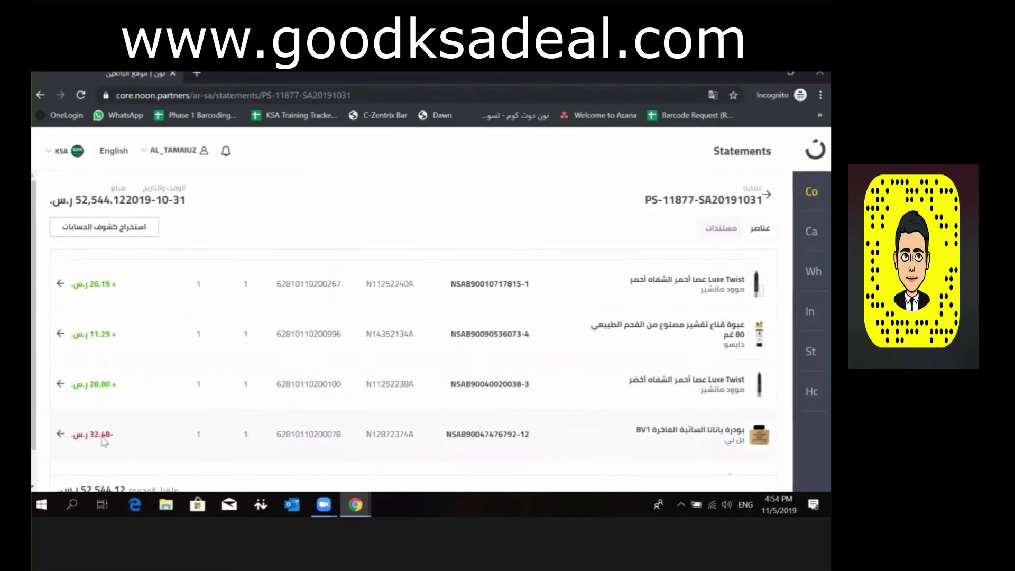
pyautogui.scroll(-3, 104, 441)
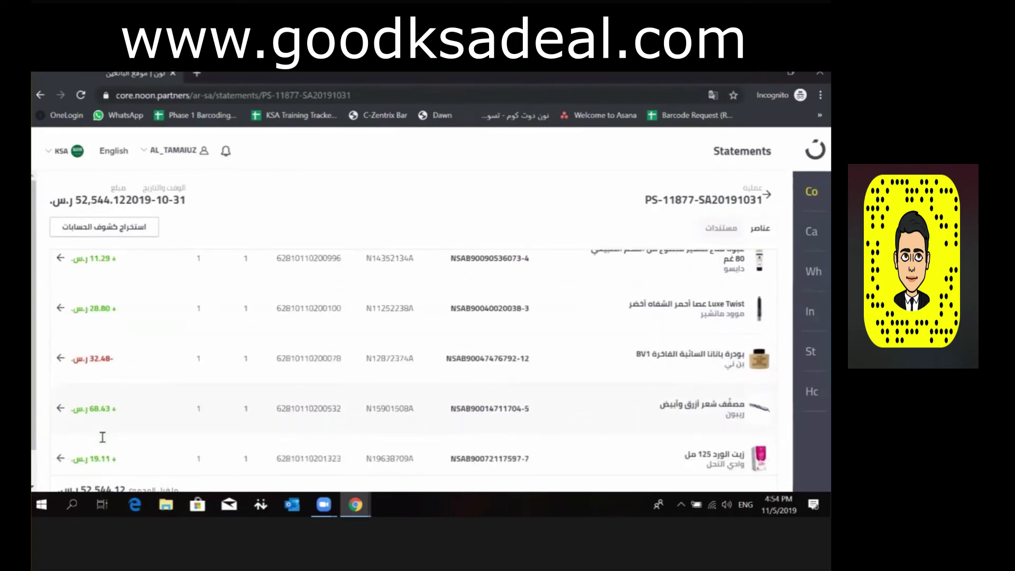
pyautogui.scroll(-1, 104, 442)
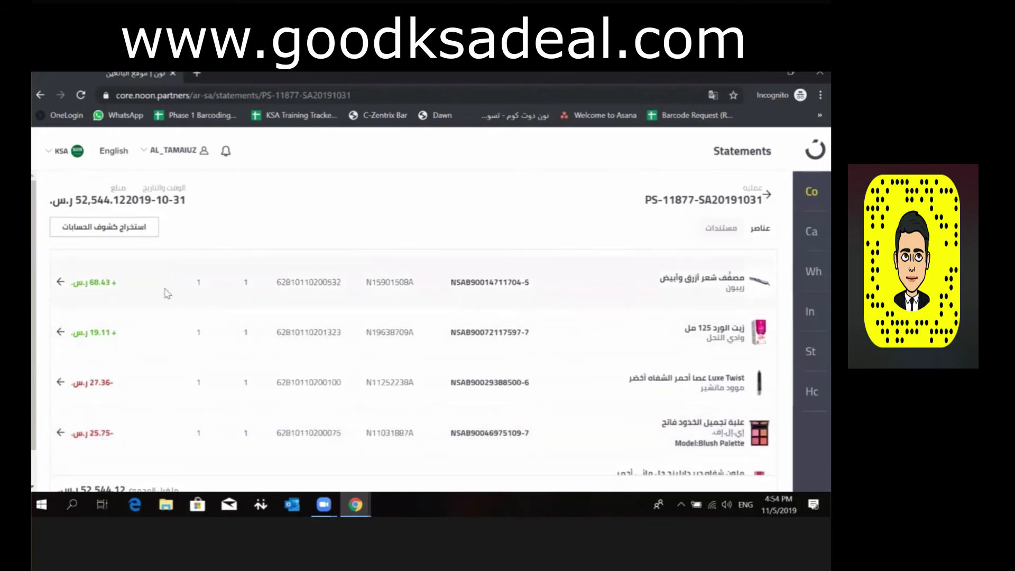
pyautogui.scroll(-1, 43, 388)
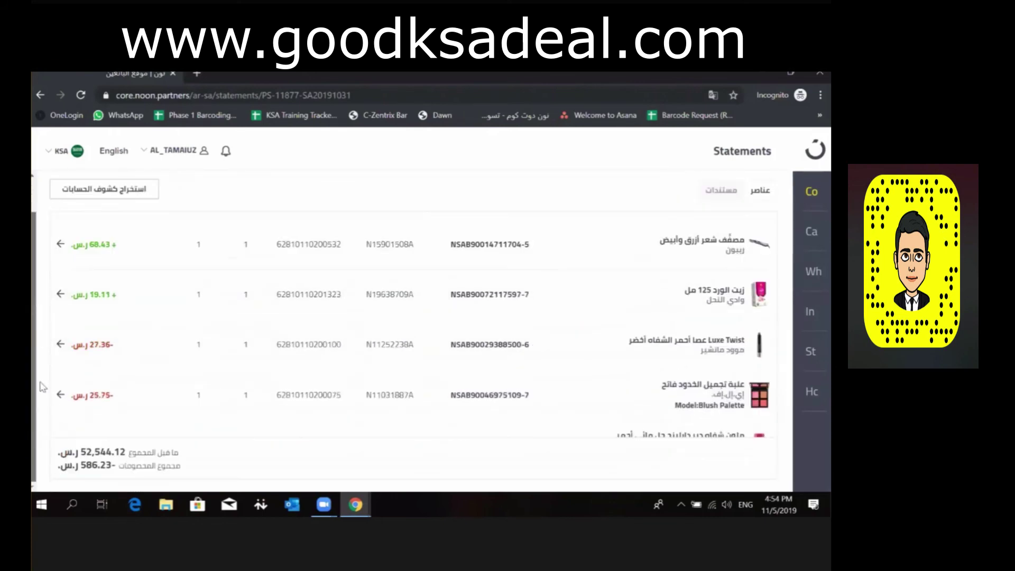
pyautogui.doubleClick(103, 472)
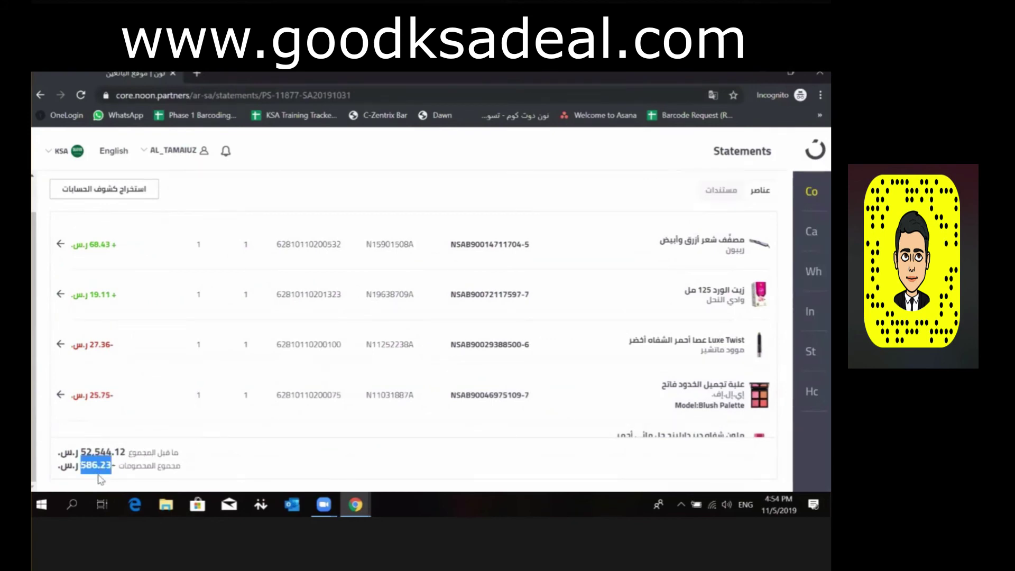
pyautogui.doubleClick(88, 450)
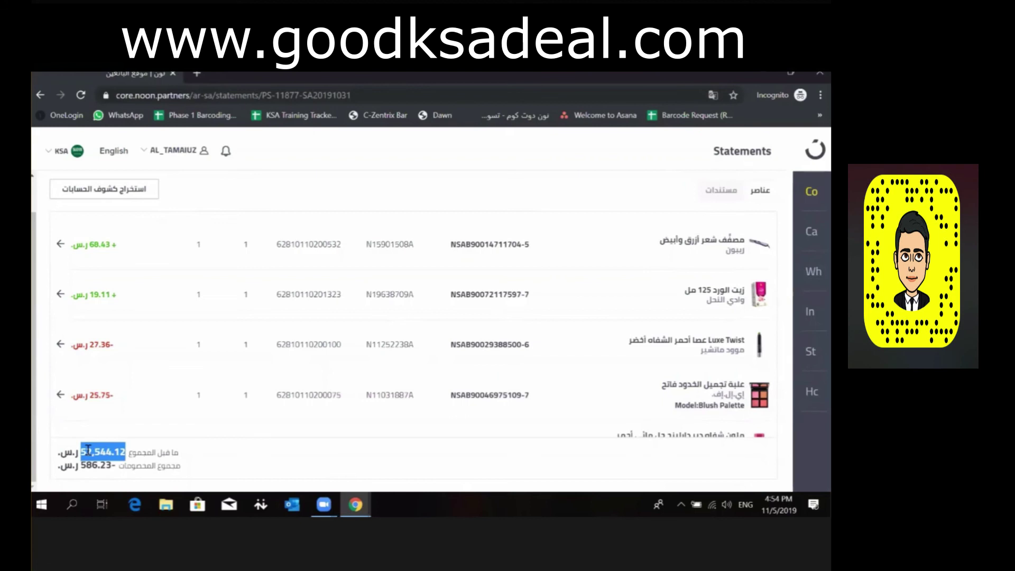
pyautogui.scroll(1, 87, 450)
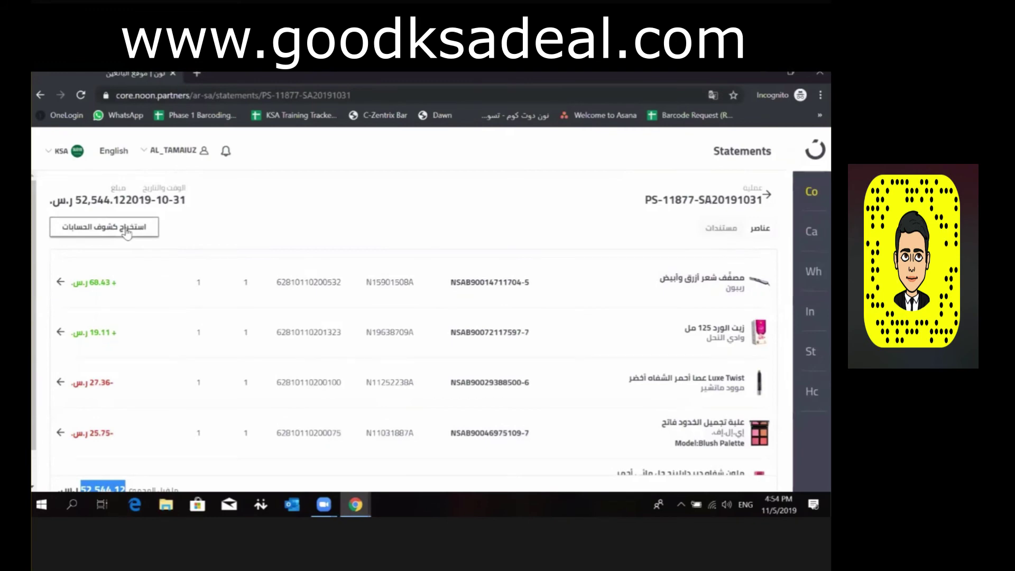
pyautogui.click(767, 196)
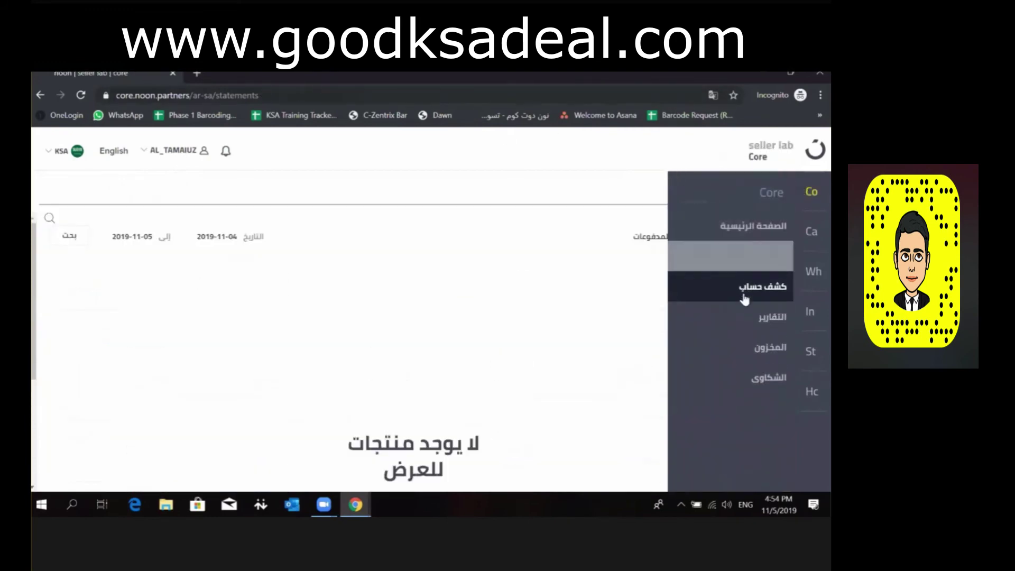
# - Show the inventory page, review its quality rejection reasons, damaged and unidentified stock lists, and return to the summary
pyautogui.click(755, 353)
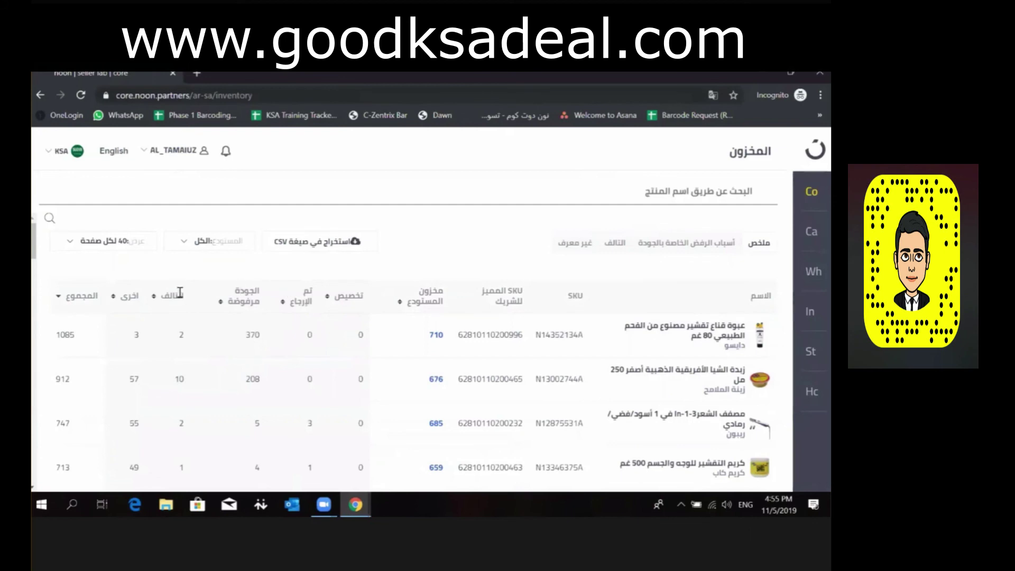
pyautogui.click(728, 248)
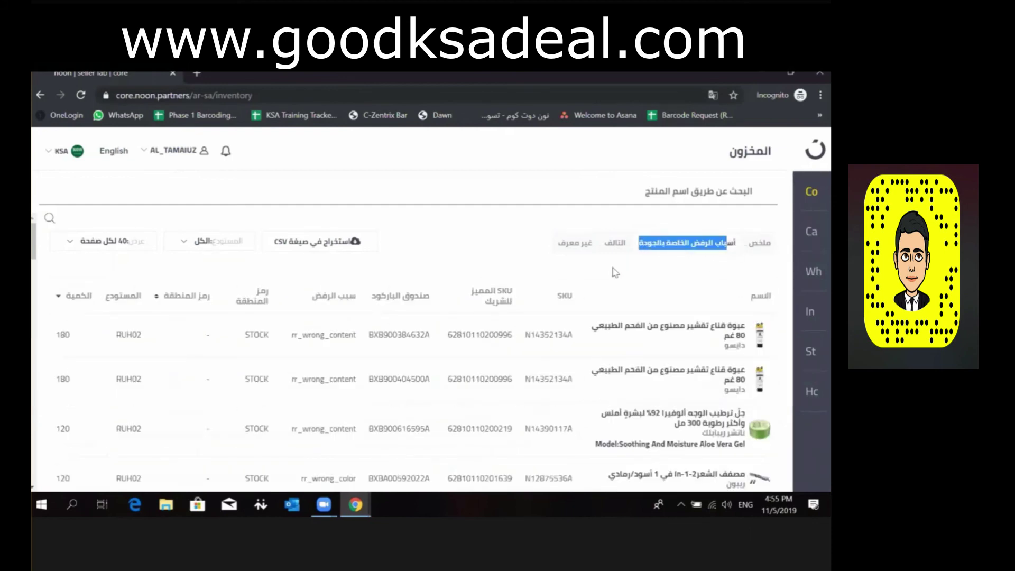
pyautogui.hotkey('ctrl', 'a')
pyautogui.click(540, 287)
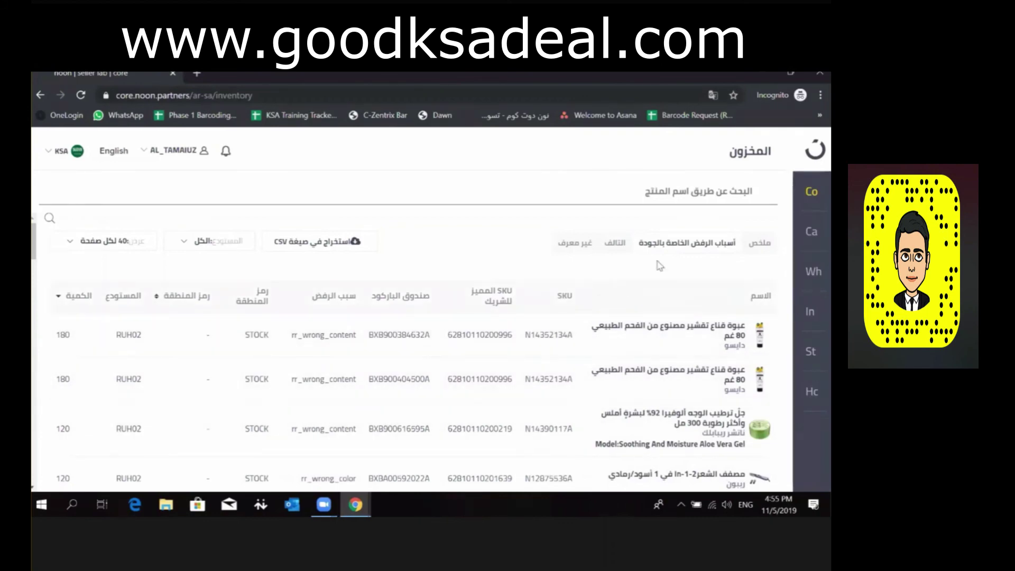
pyautogui.click(622, 242)
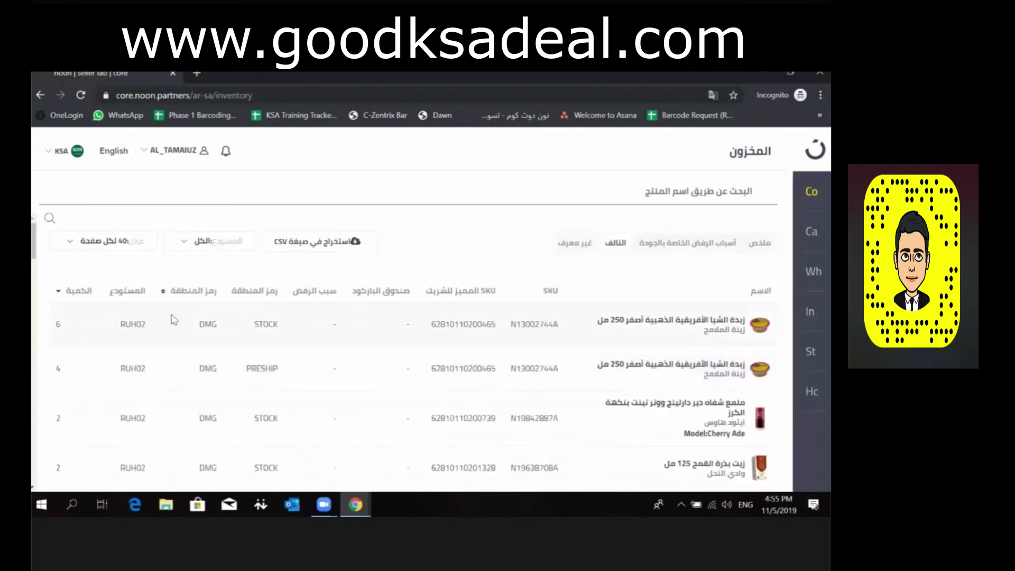
pyautogui.click(570, 244)
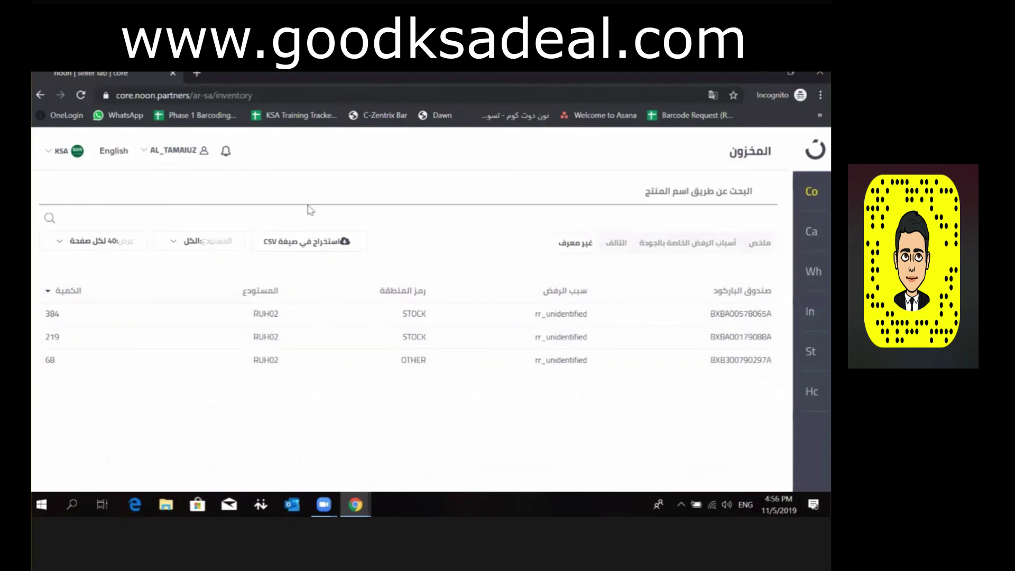
pyautogui.click(287, 247)
pyautogui.click(753, 246)
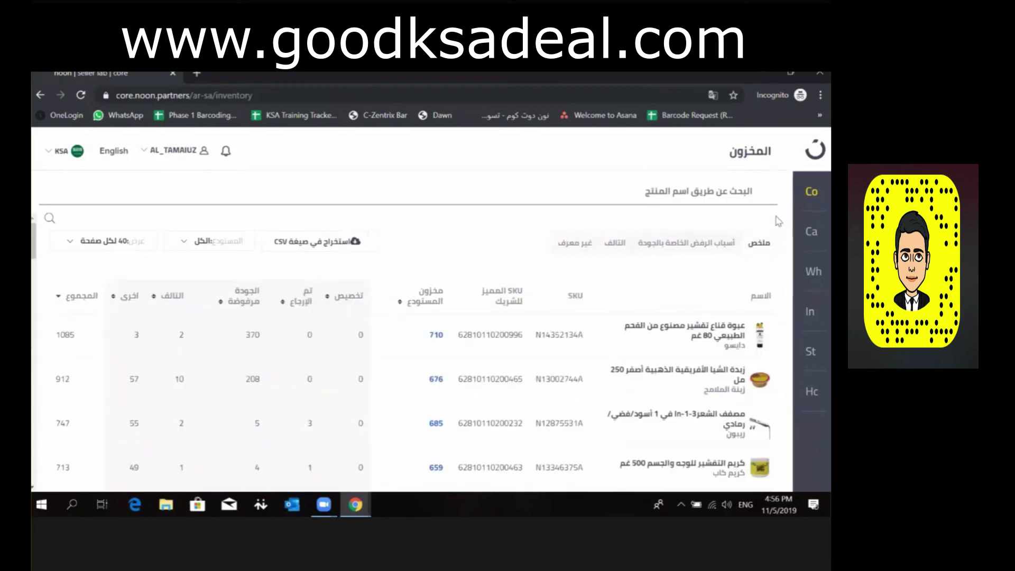
pyautogui.moveTo(790, 212)
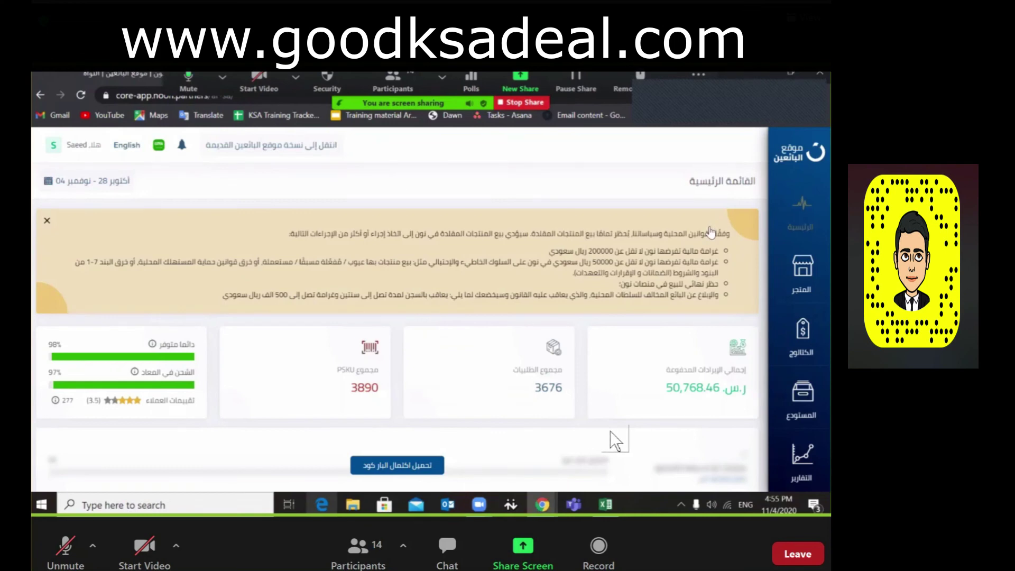
# - Export the Stock Closing Report and the statement details report from the reports page of the new seller lab
pyautogui.moveTo(802, 224)
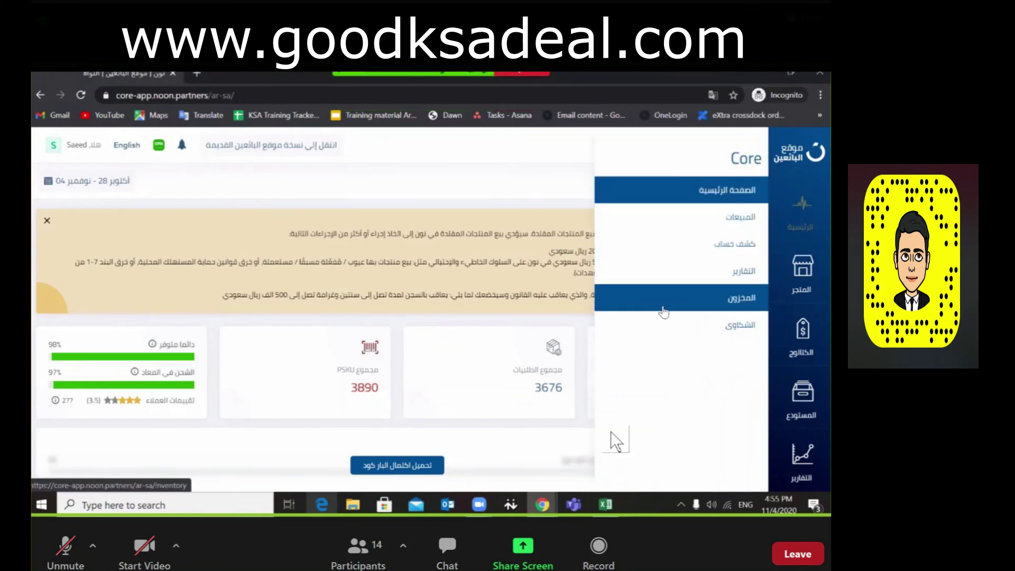
pyautogui.click(704, 270)
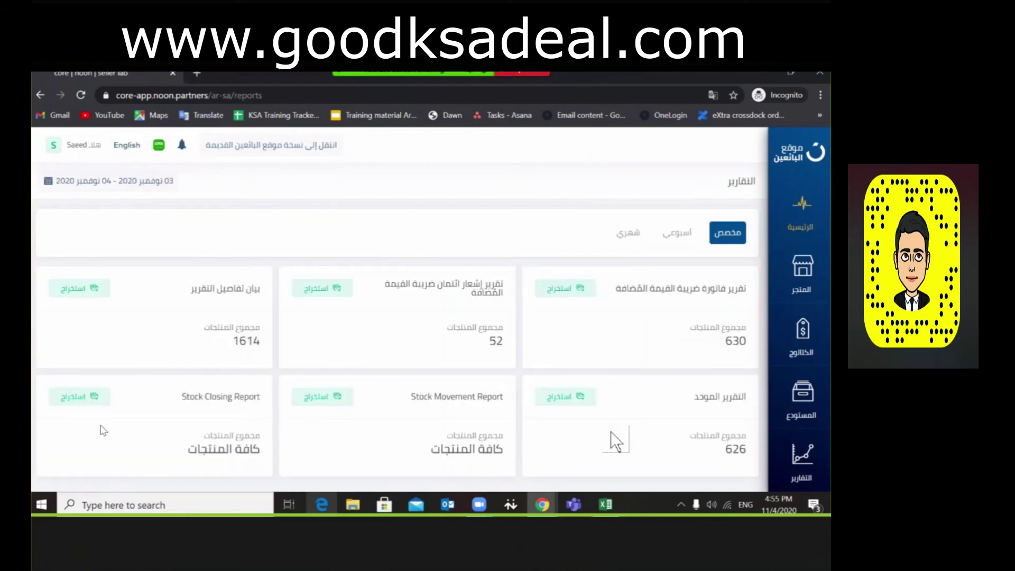
pyautogui.click(66, 403)
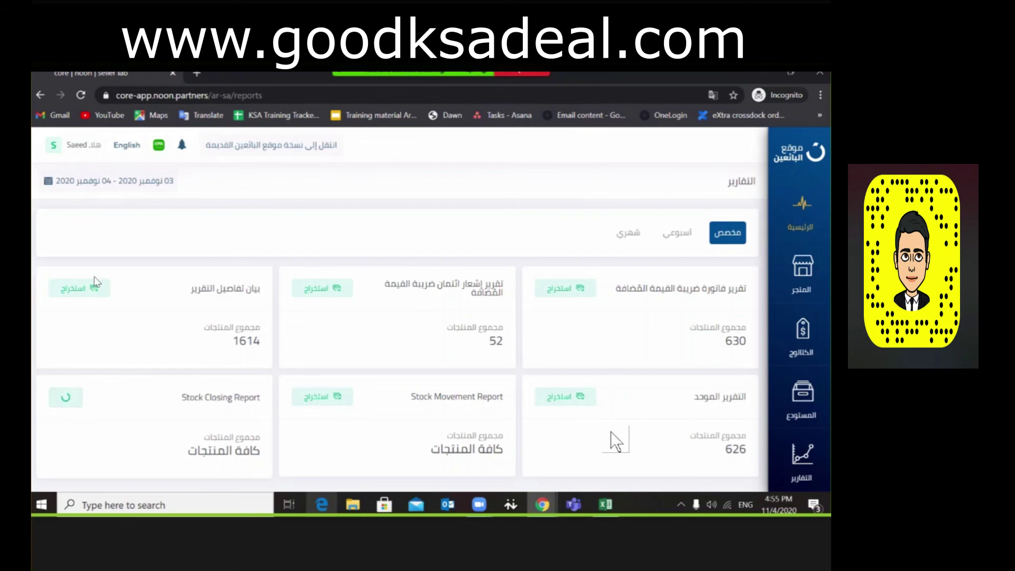
pyautogui.click(78, 289)
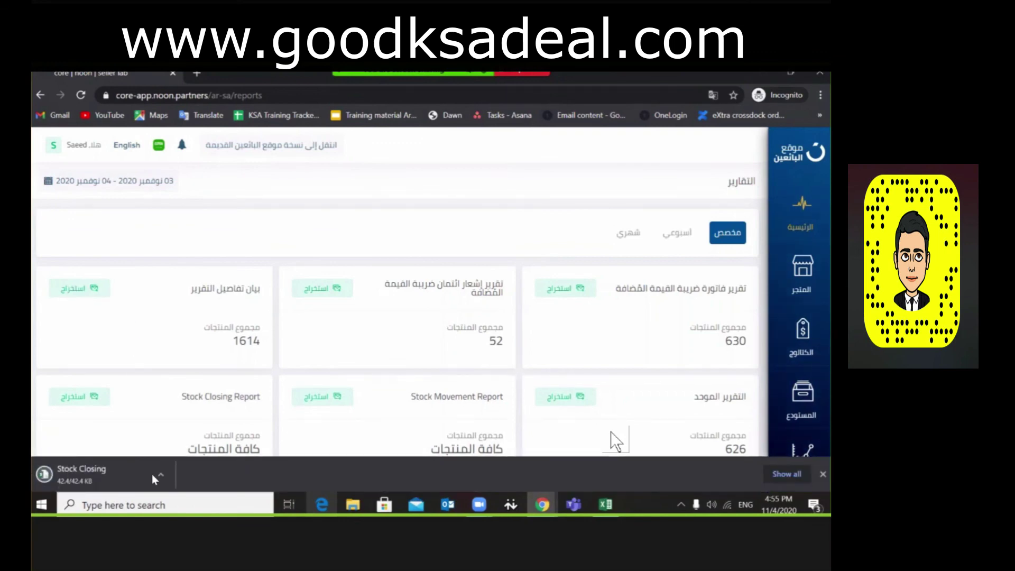
pyautogui.click(161, 476)
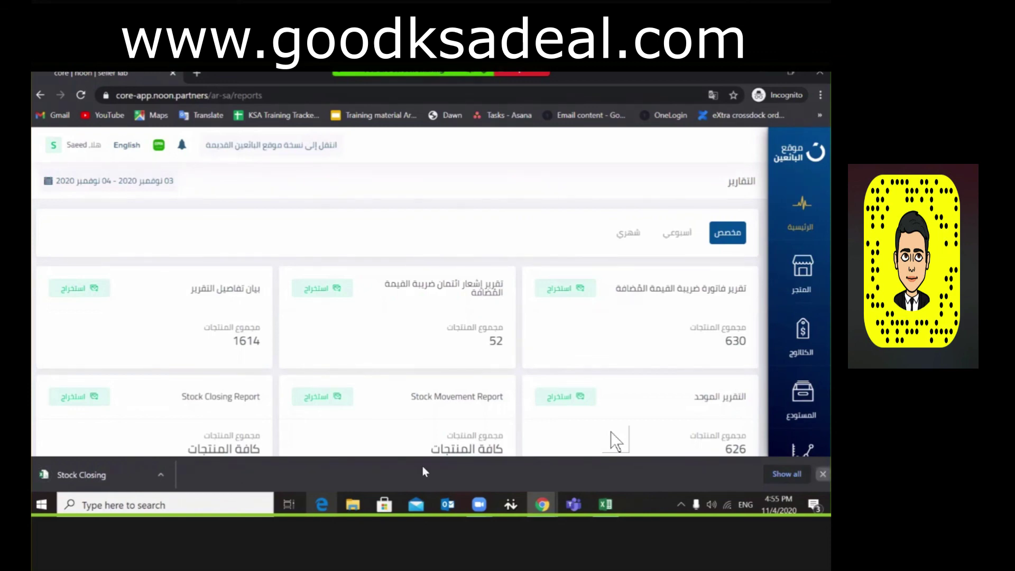
pyautogui.click(822, 474)
pyautogui.click(75, 292)
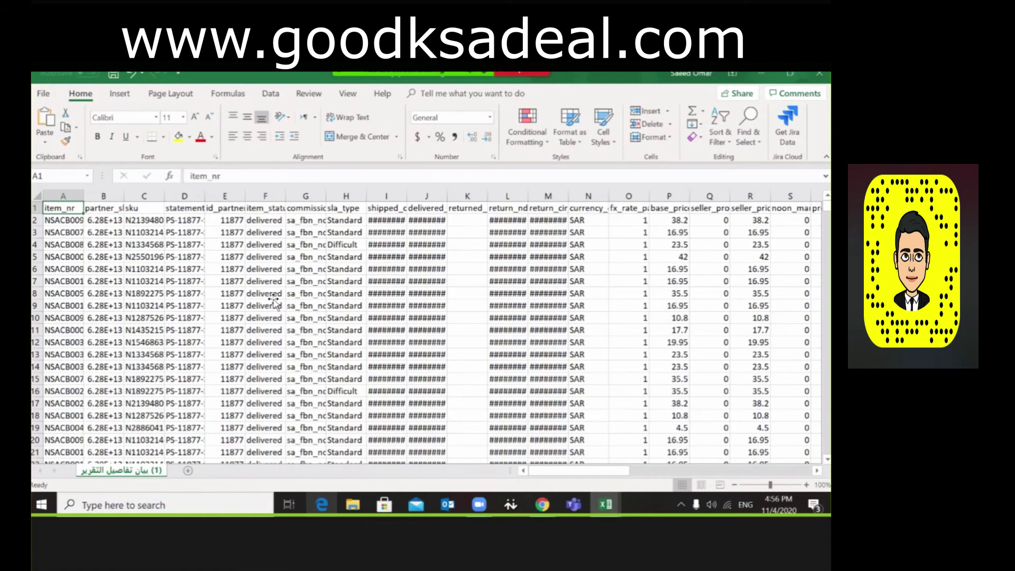
# - Examine the statement details workbook's columns along row 8, from item status through the seller price and fees to the final payment column
pyautogui.click(274, 297)
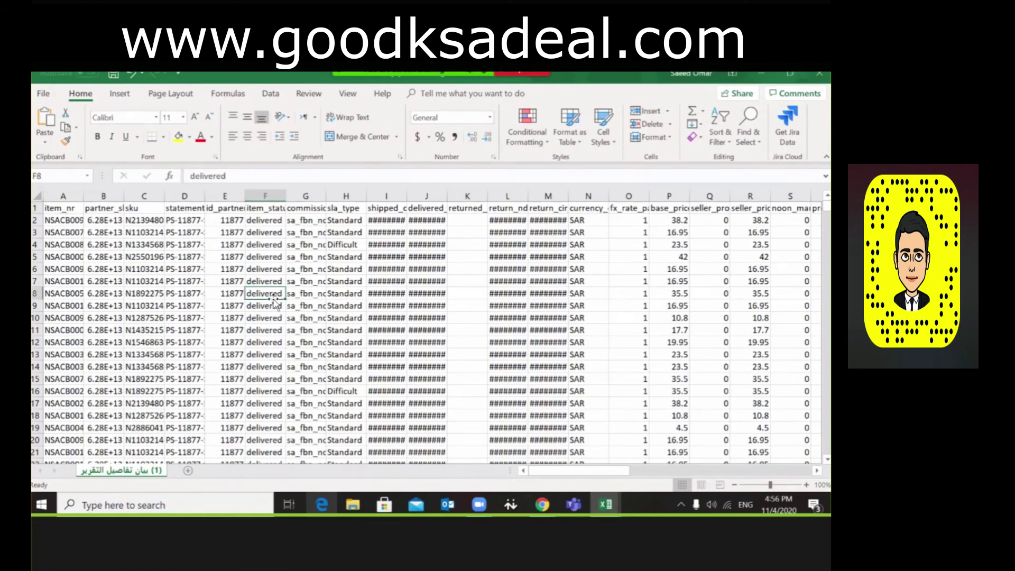
pyautogui.press('Right')
pyautogui.press('Right')
pyautogui.press('Right')
pyautogui.press('Right')
pyautogui.press('Right')
pyautogui.press('Right')
pyautogui.press('Right')
pyautogui.press('Right')
pyautogui.press('Right')
pyautogui.press('Right')
pyautogui.press('Right')
pyautogui.press('Right')
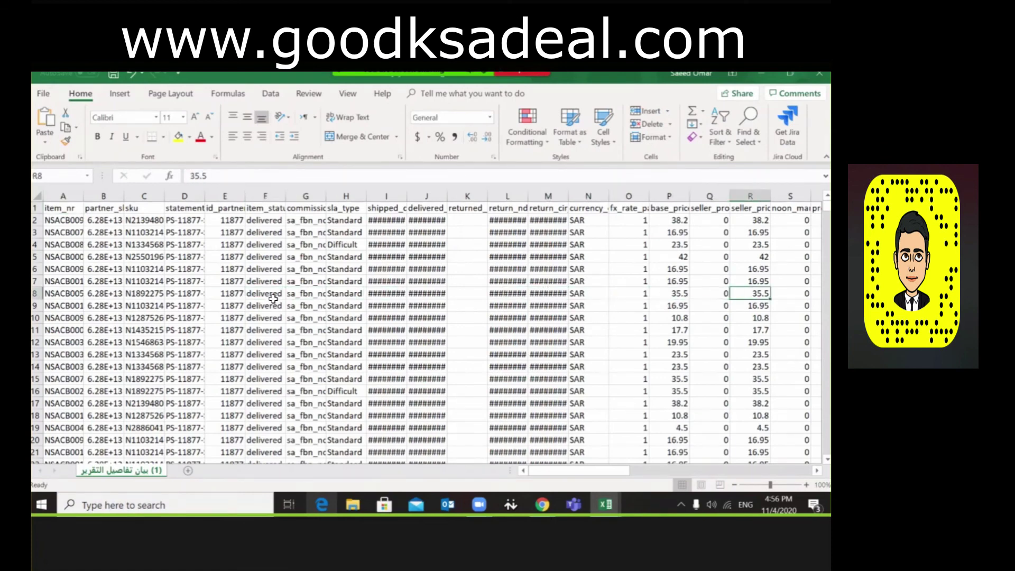
pyautogui.press('Right')
pyautogui.press('Right')
pyautogui.press('Right')
pyautogui.press('Right')
pyautogui.press('Right')
pyautogui.press('Right')
pyautogui.press('Right')
pyautogui.press('Right')
pyautogui.press('Right')
pyautogui.press('Right')
pyautogui.press('Right')
pyautogui.press('Right')
pyautogui.press('Right')
pyautogui.press('Right')
pyautogui.press('Right')
pyautogui.press('Right')
pyautogui.press('Right')
pyautogui.press('Right')
pyautogui.press('Right')
pyautogui.press('Right')
pyautogui.press('Right')
pyautogui.press('Right')
pyautogui.press('Right')
pyautogui.press('Right')
pyautogui.press('Right')
pyautogui.press('Right')
pyautogui.press('Right')
pyautogui.press('Right')
pyautogui.press('Right')
pyautogui.press('Right')
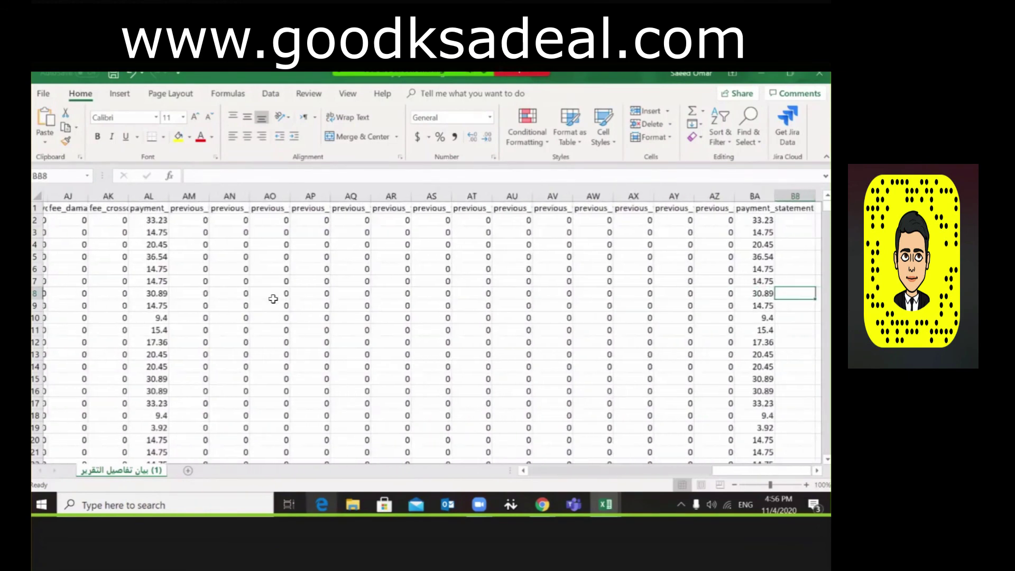
pyautogui.press('Left')
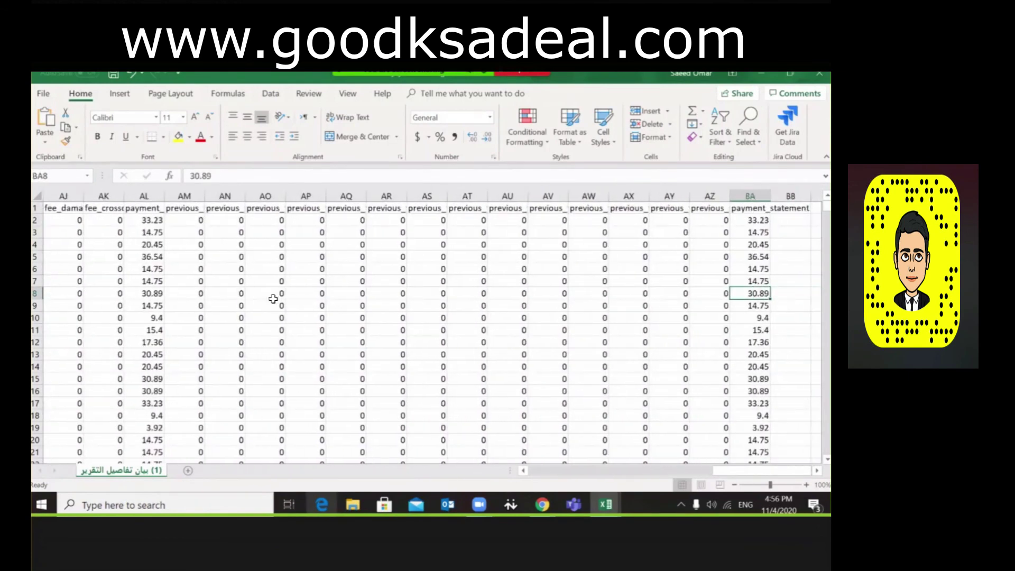
# - Fit the payment_statement column to its heading, then close the statement details workbook without saving the changes
pyautogui.doubleClick(770, 195)
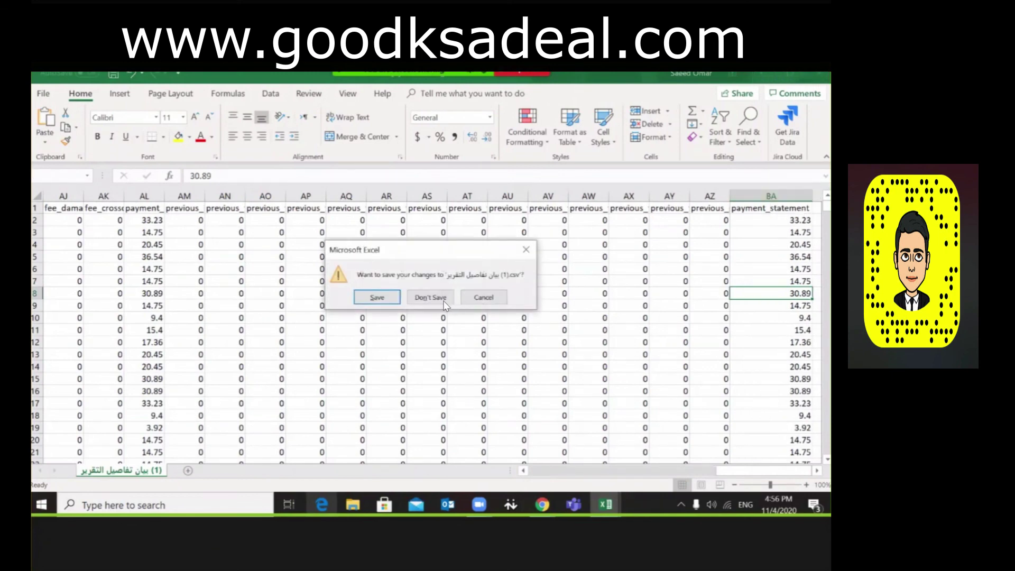
pyautogui.click(431, 294)
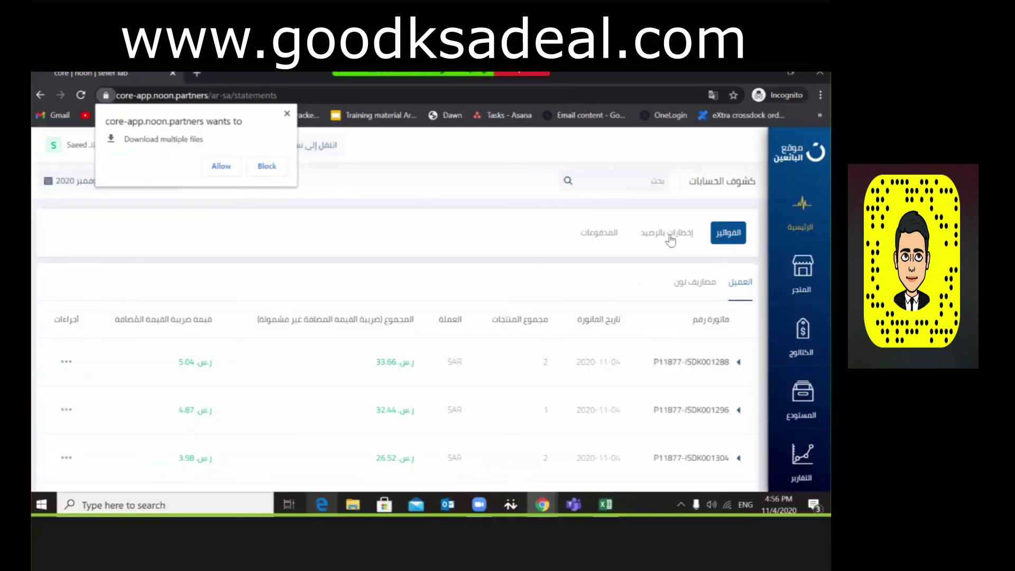
# - Show the credit notes and payments sections of the statements page, dismissing the multiple-file download request, and review the payments summary
pyautogui.click(668, 234)
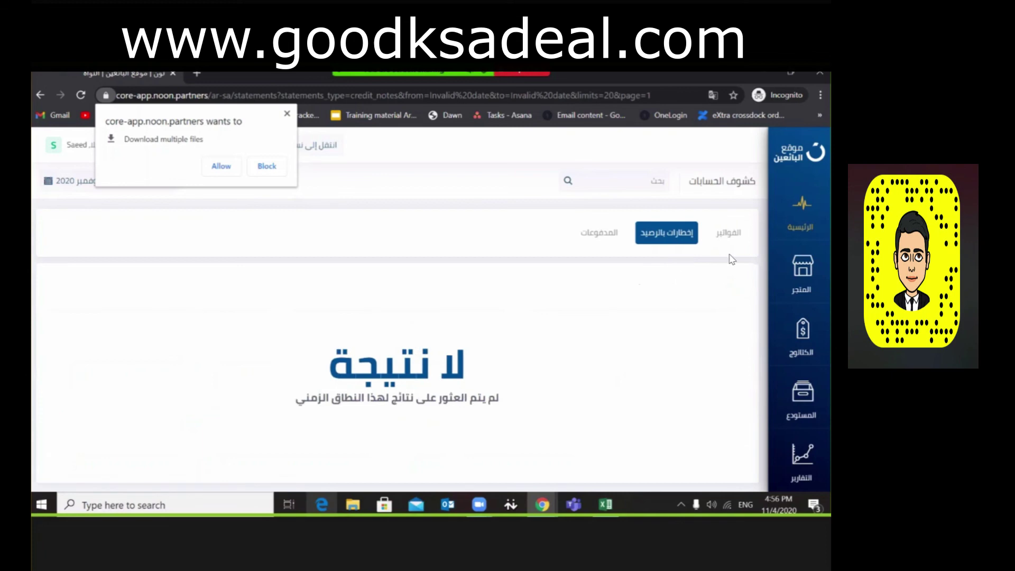
pyautogui.click(579, 238)
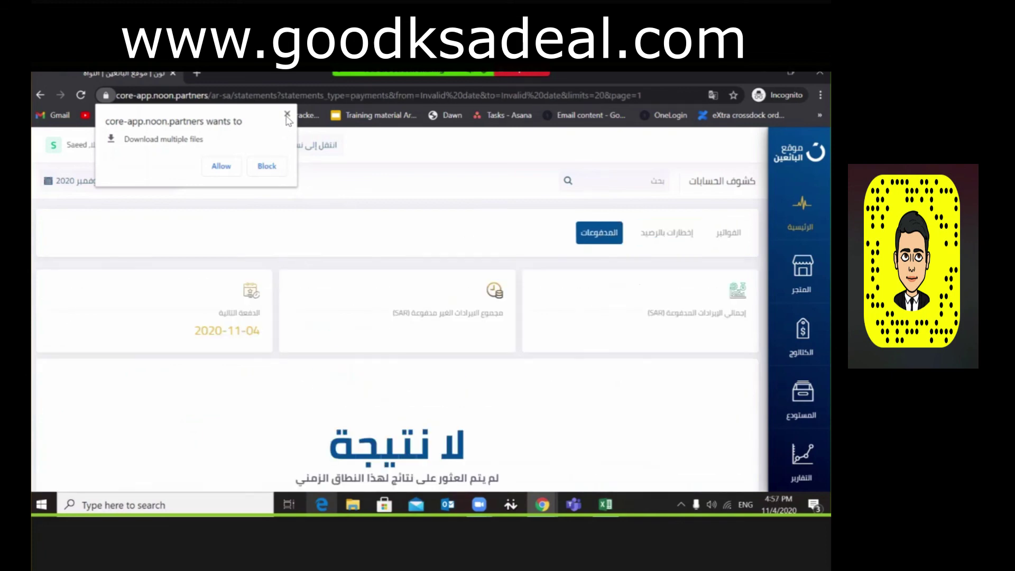
pyautogui.click(417, 280)
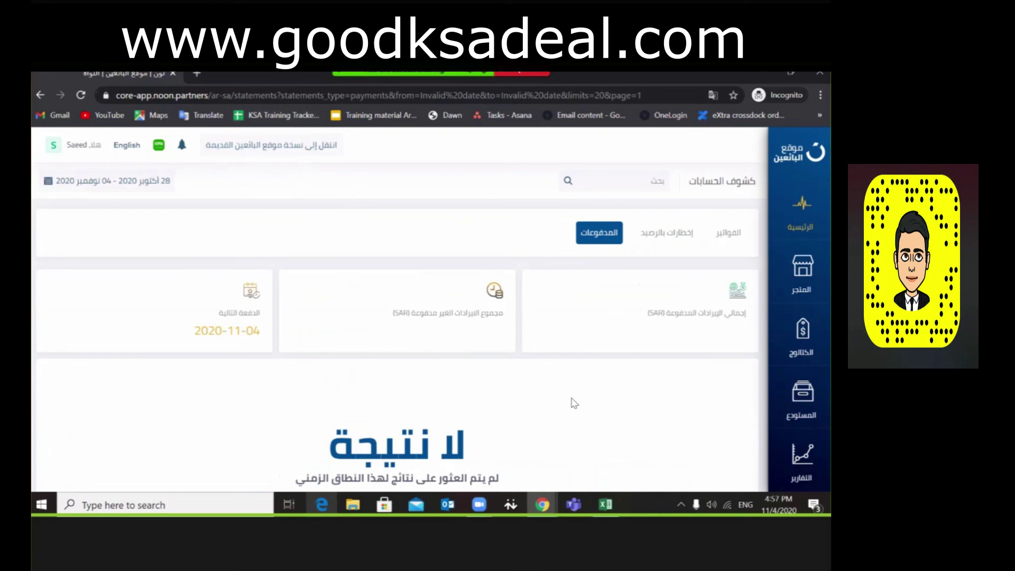
pyautogui.scroll(-1, 574, 403)
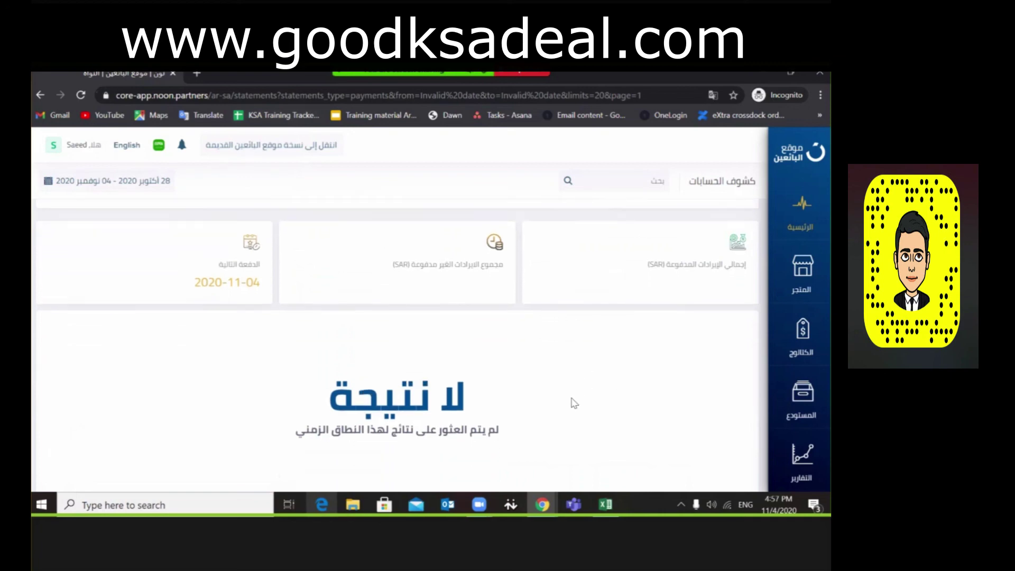
pyautogui.scroll(1, 574, 404)
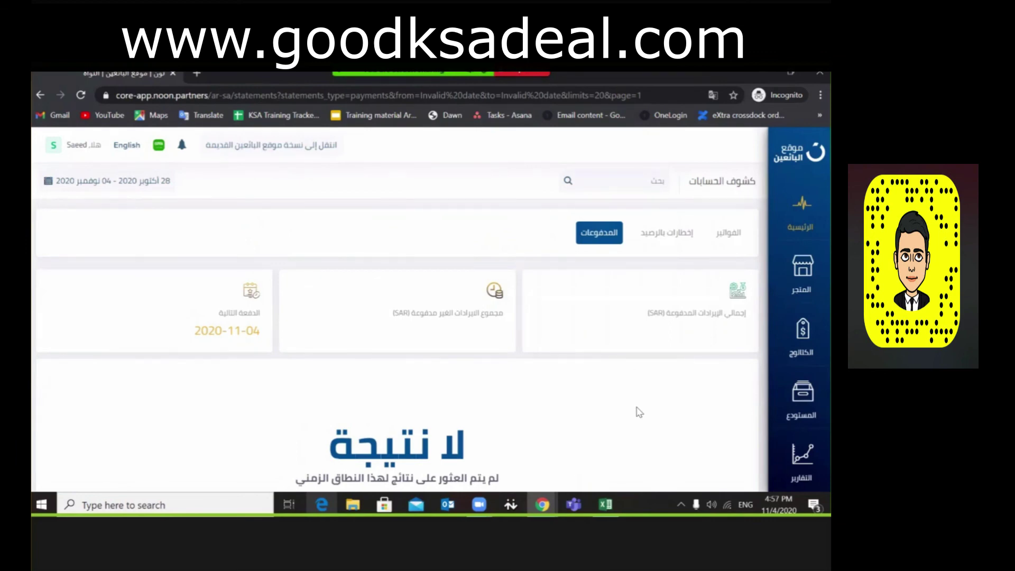
# - Open the inventory page from the Core section of seller lab
pyautogui.moveTo(801, 275)
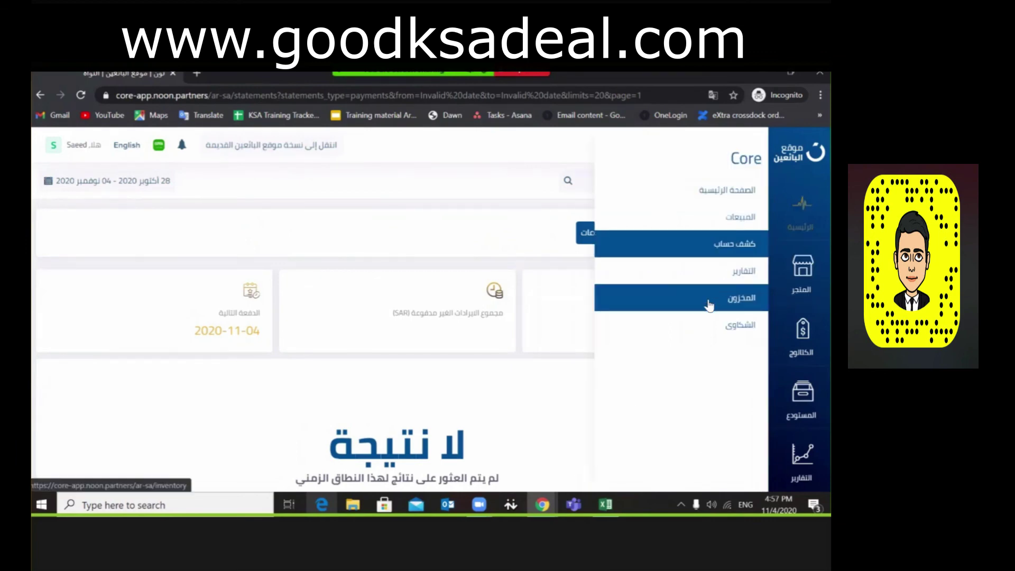
pyautogui.click(706, 298)
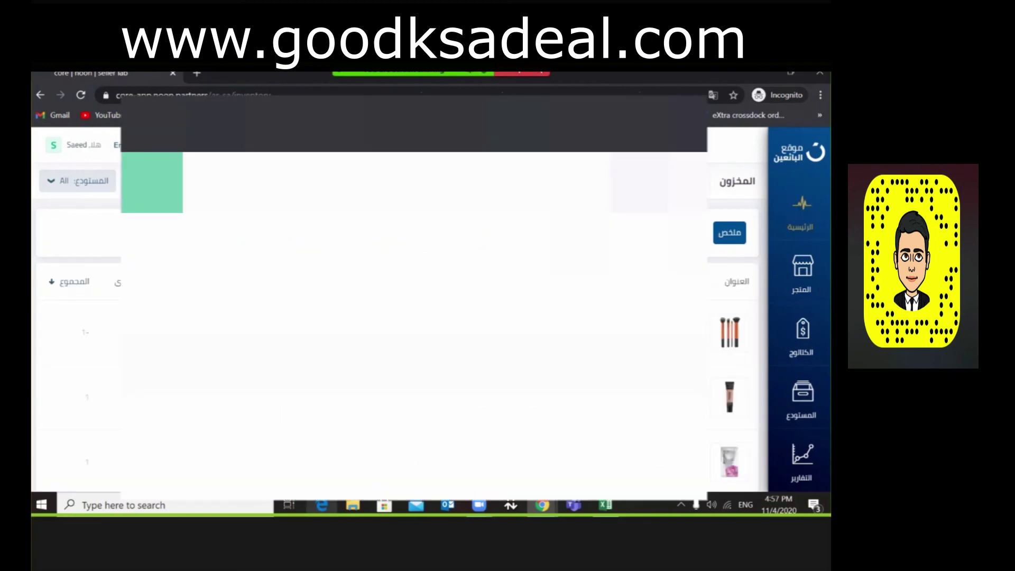
pyautogui.moveTo(396, 76)
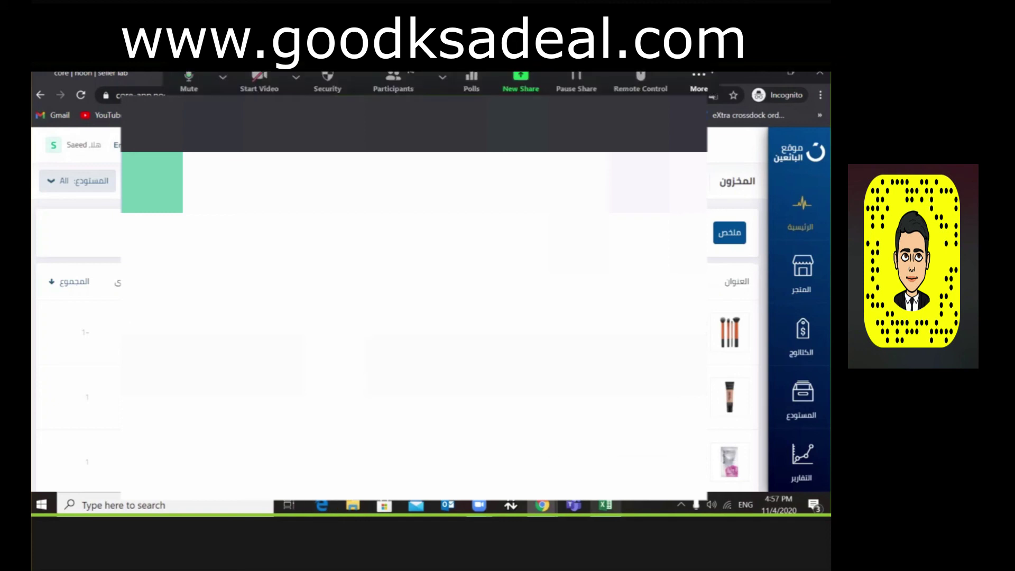